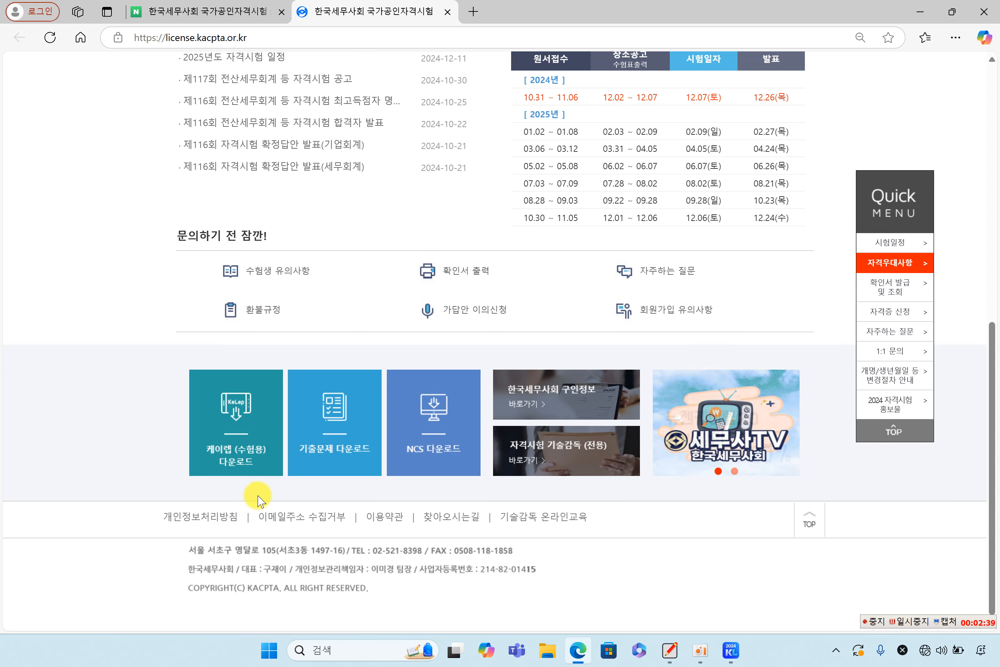
Step: Minimise the browser and whiteboard windows to reach the KcLep login window, and select 3.전산회계1급 as the exam type
click(920, 12)
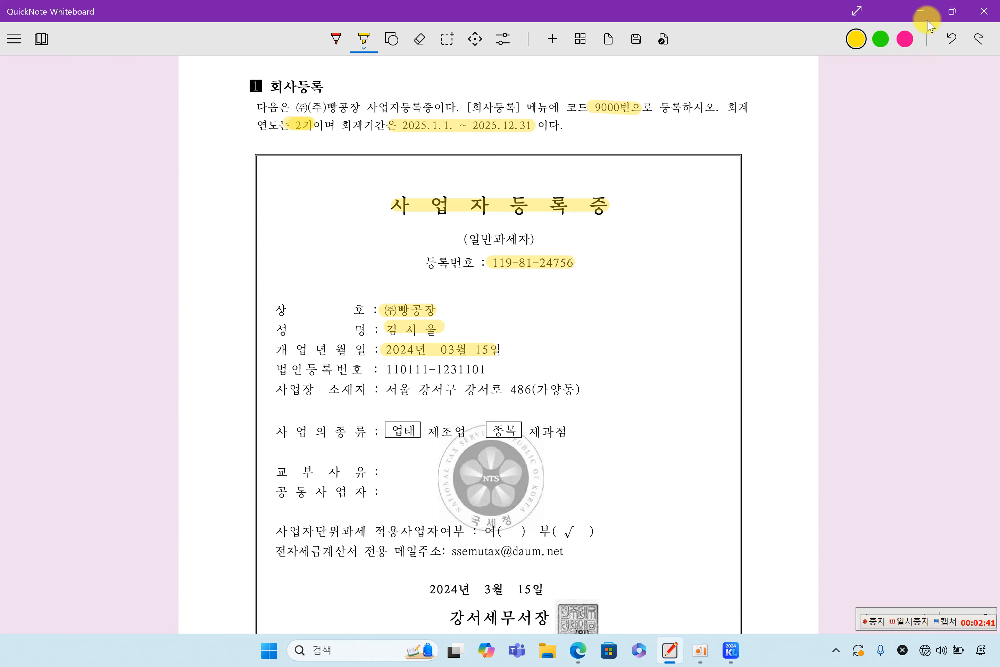
click(921, 12)
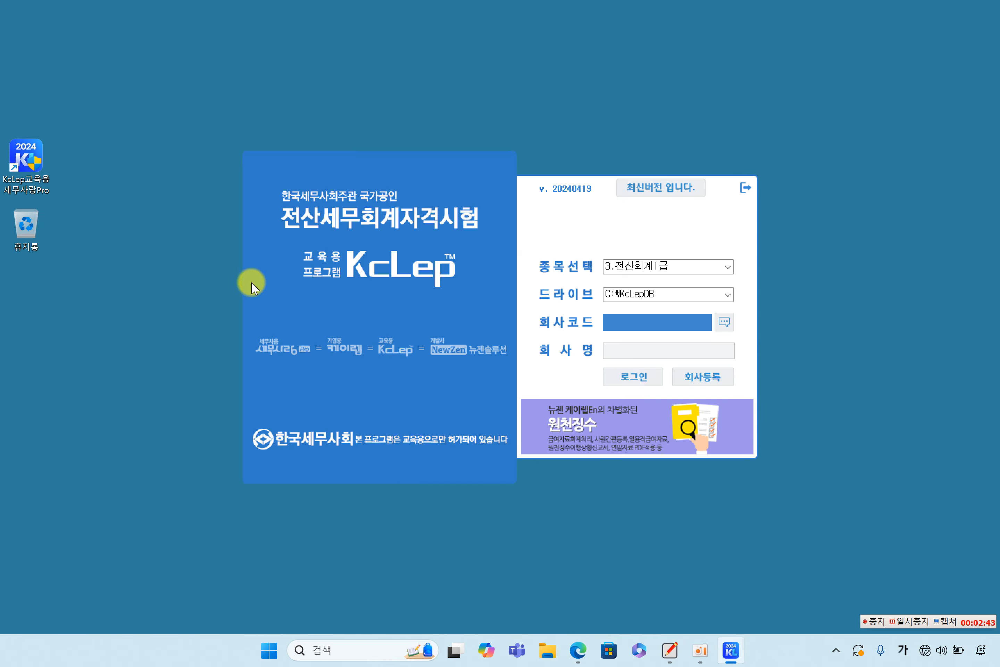
click(25, 162)
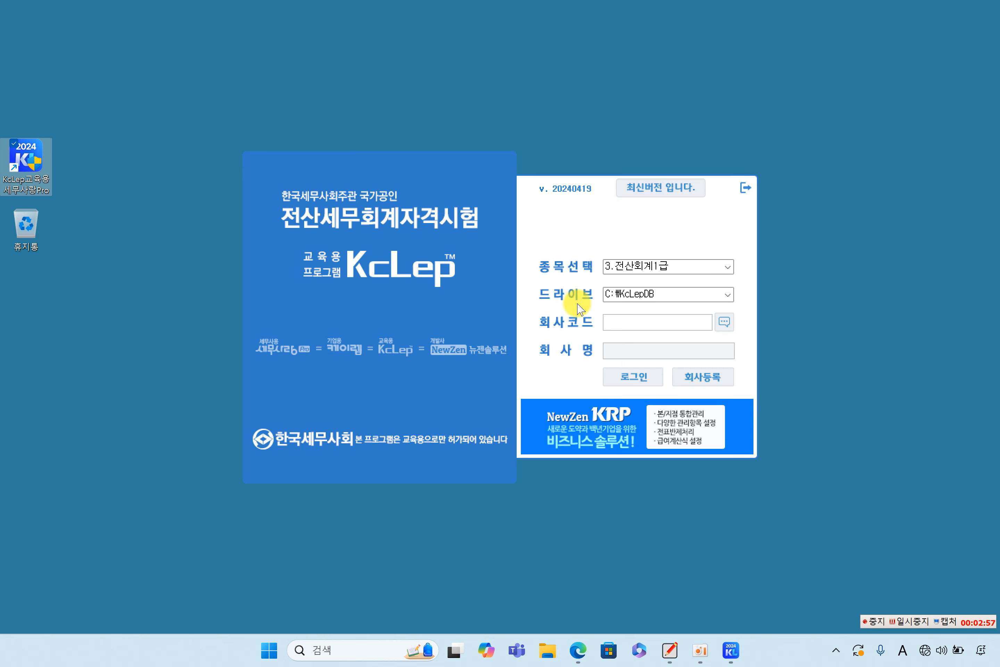
click(727, 267)
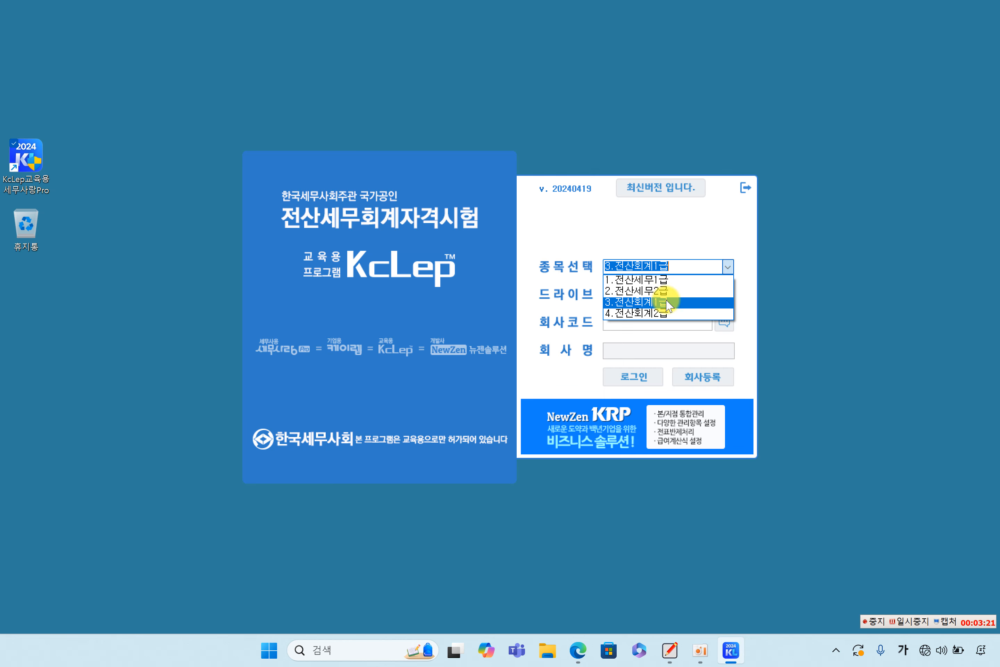
click(667, 303)
click(914, 618)
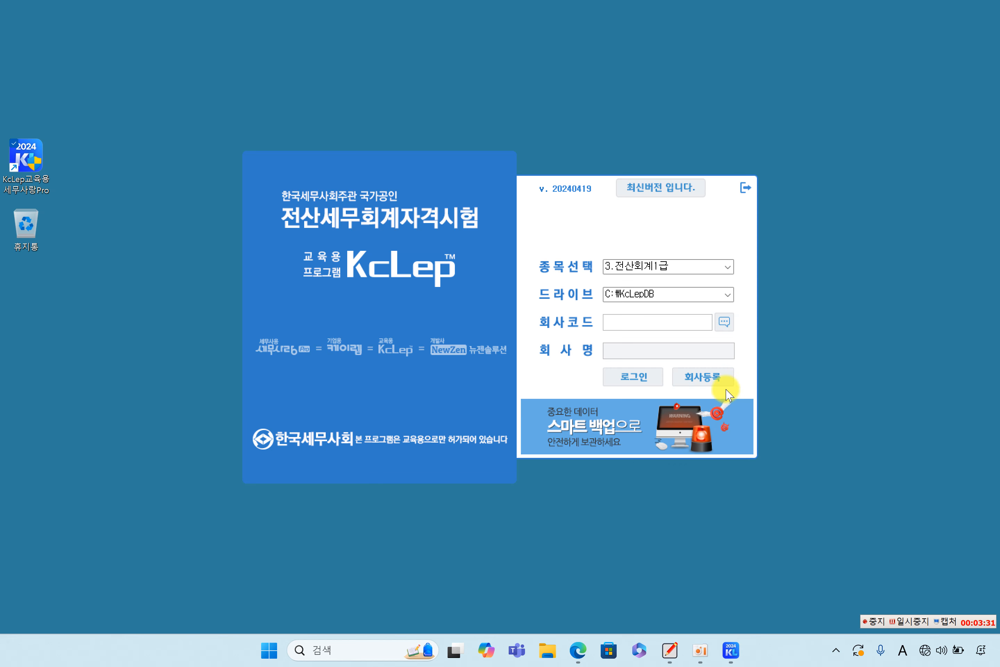
Step: Open the company registration form and enter company code 9000
click(719, 379)
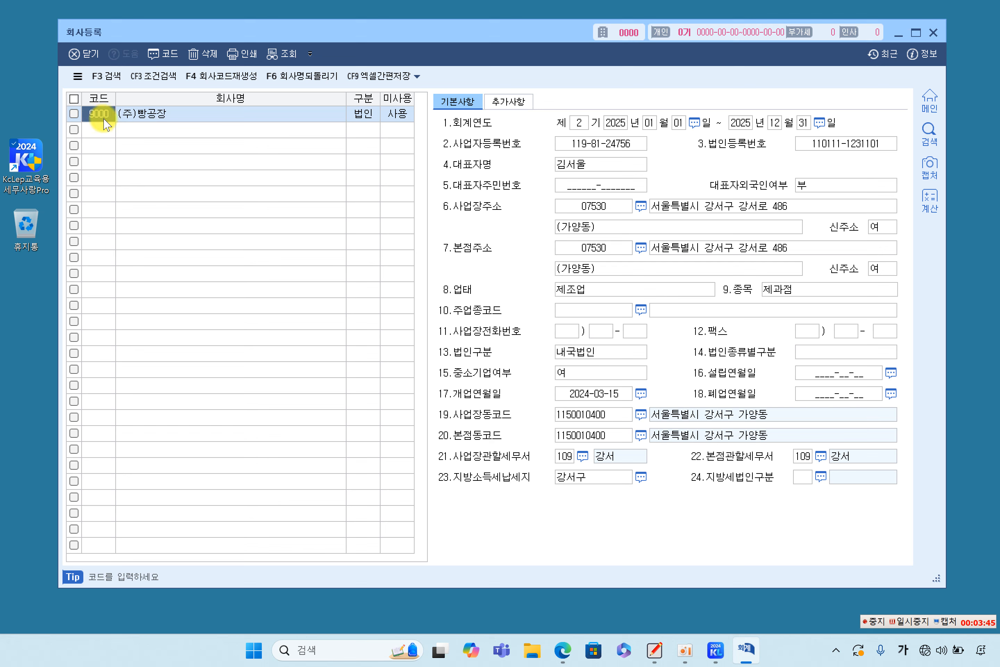
text(9000)
key(Return)
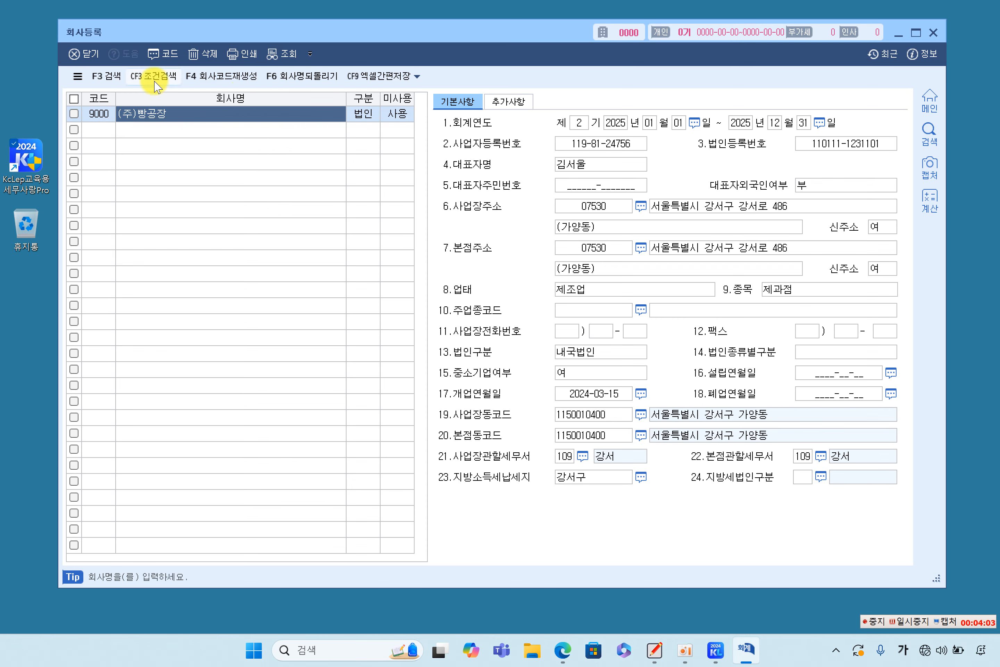
Step: Check the certificate in QuickNote Whiteboard, return to the registration form, and review the company name, entity type and usage status
click(655, 649)
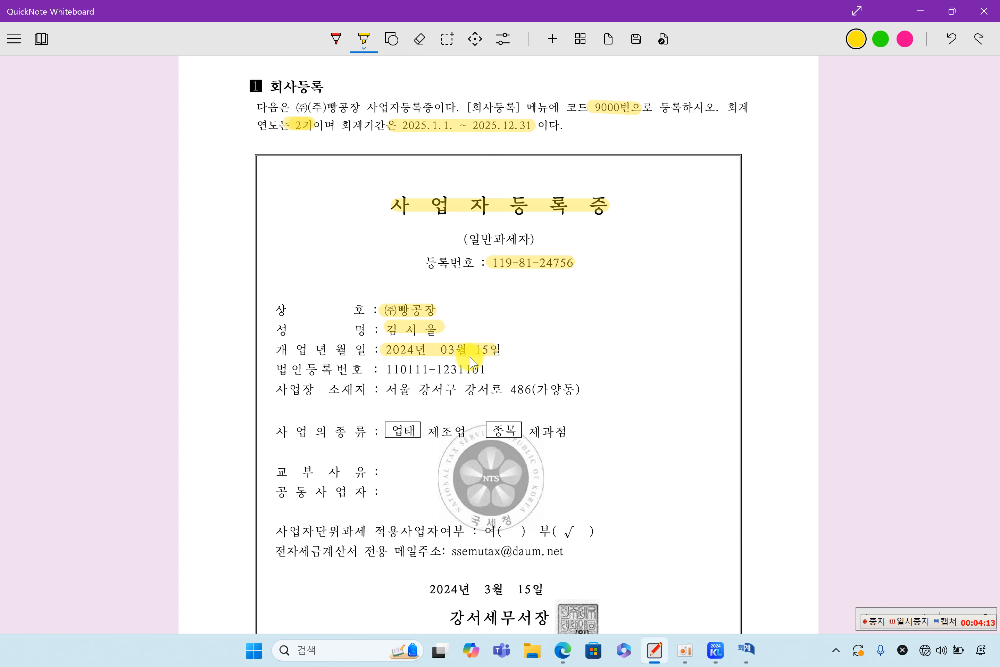
click(740, 649)
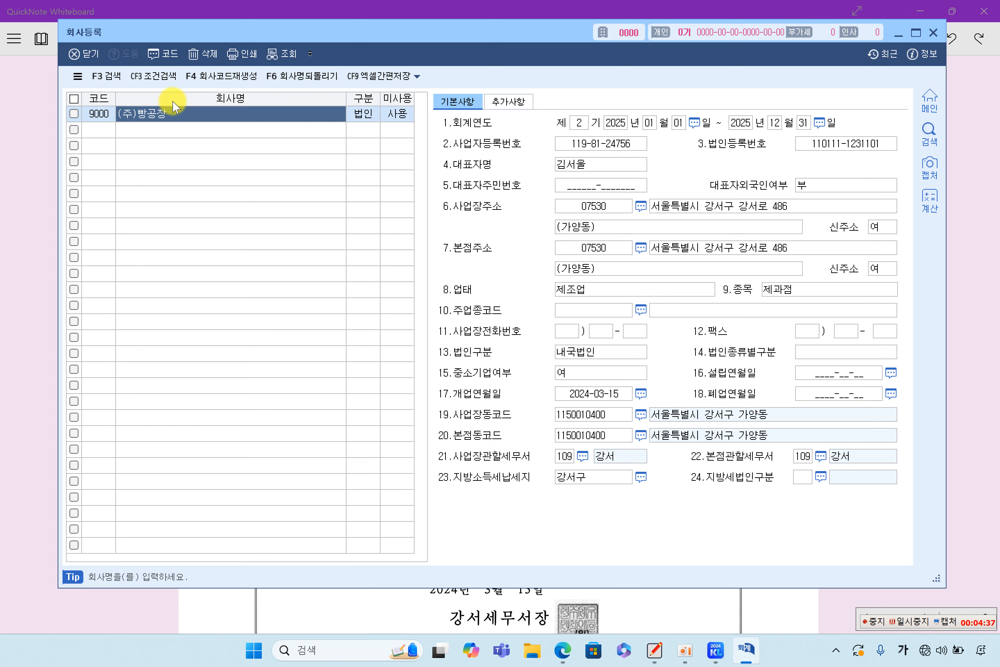
click(362, 114)
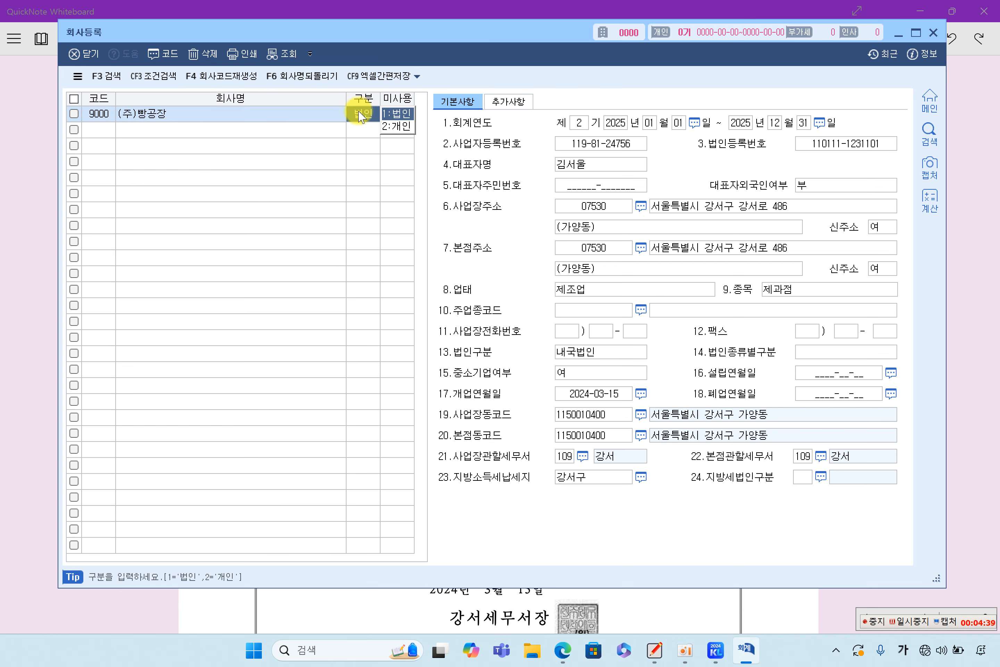
click(211, 116)
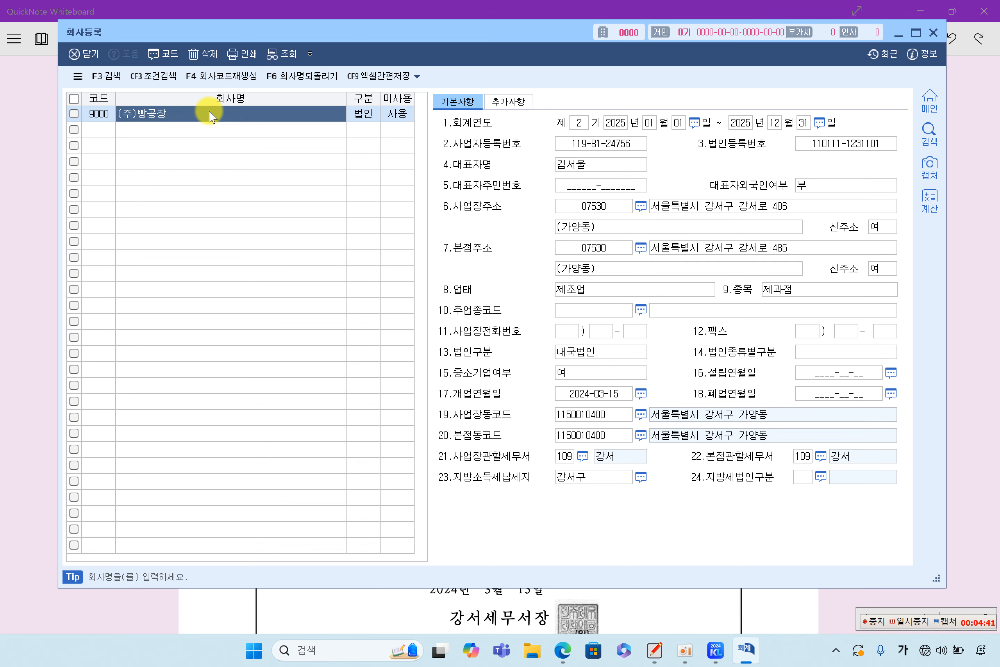
key(Return)
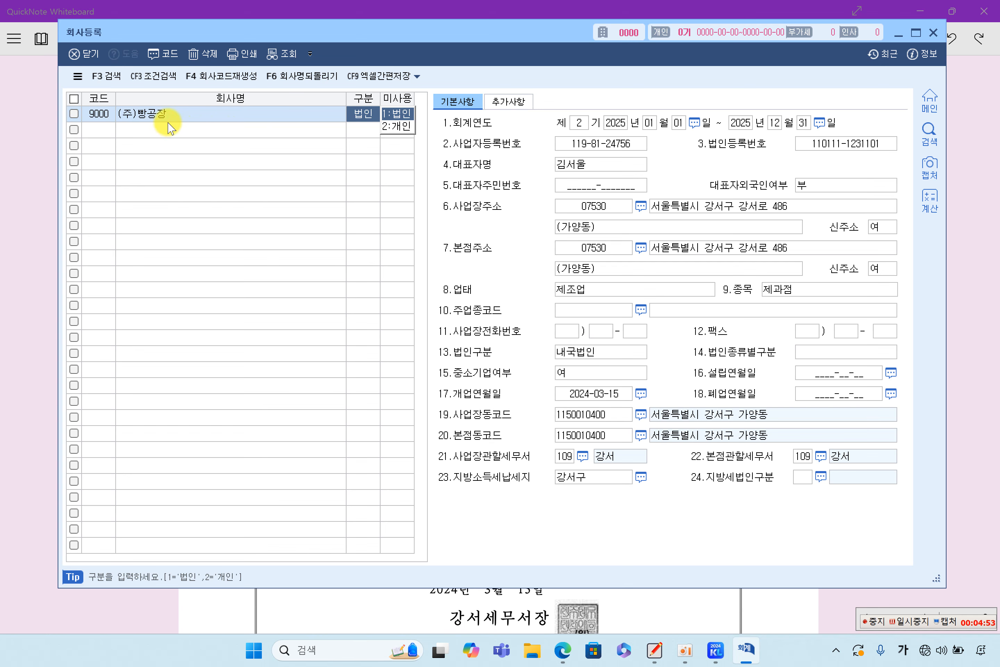
click(395, 116)
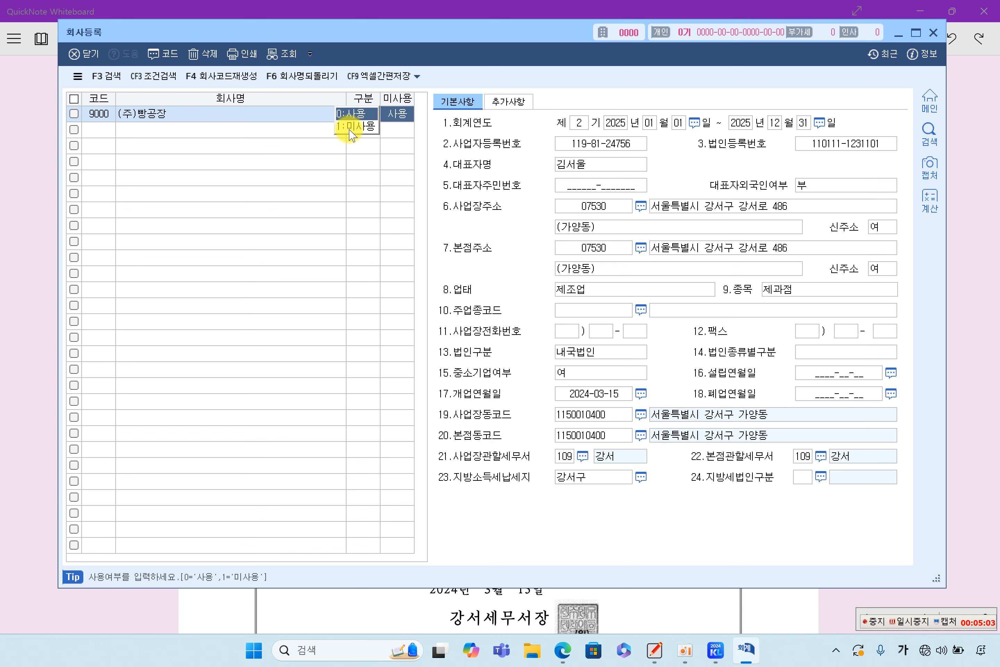
click(360, 115)
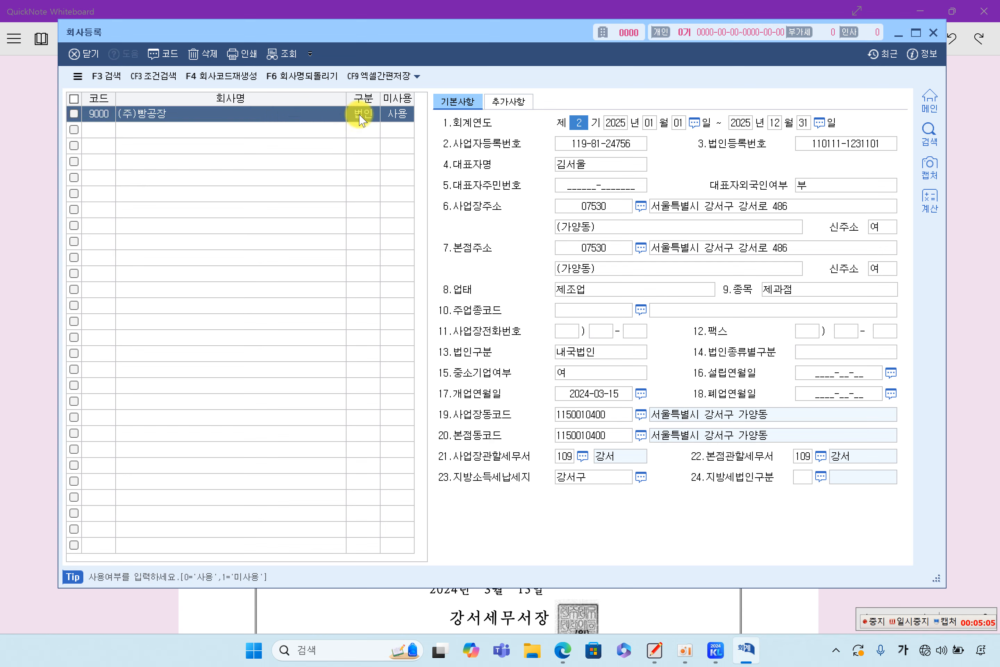
Step: Consult the certificate again, accept term 2 in the registration form, and set the fiscal year's start date to 2025-01-01
click(12, 376)
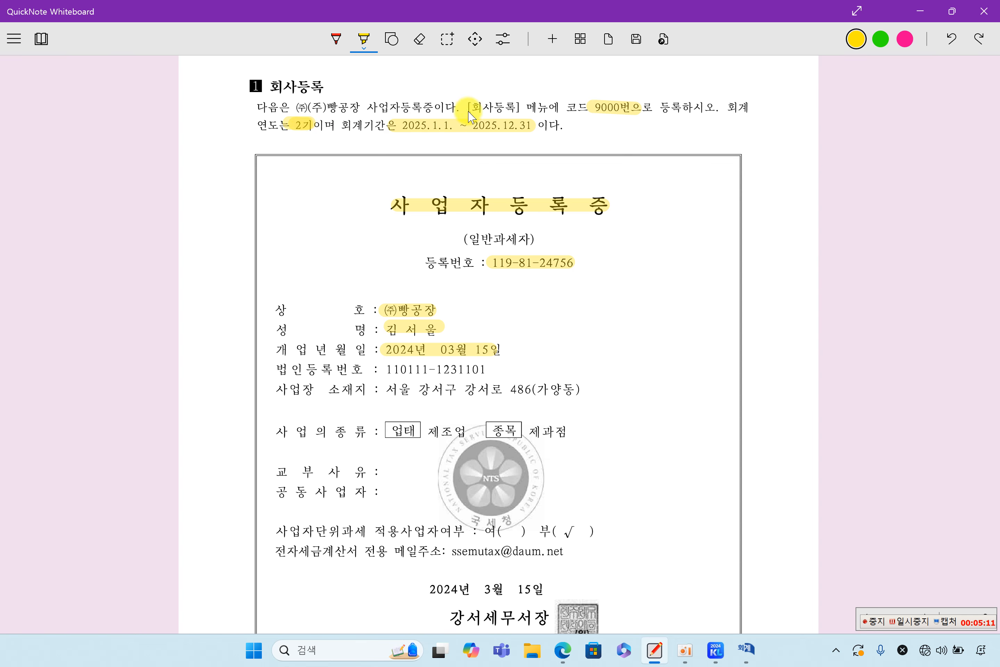
click(747, 649)
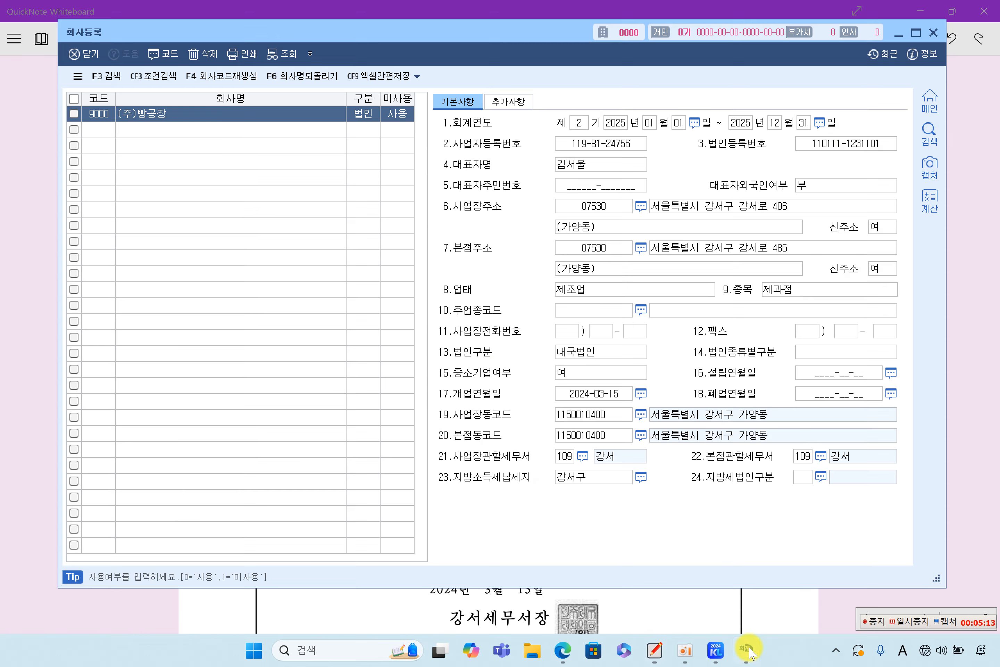
click(584, 126)
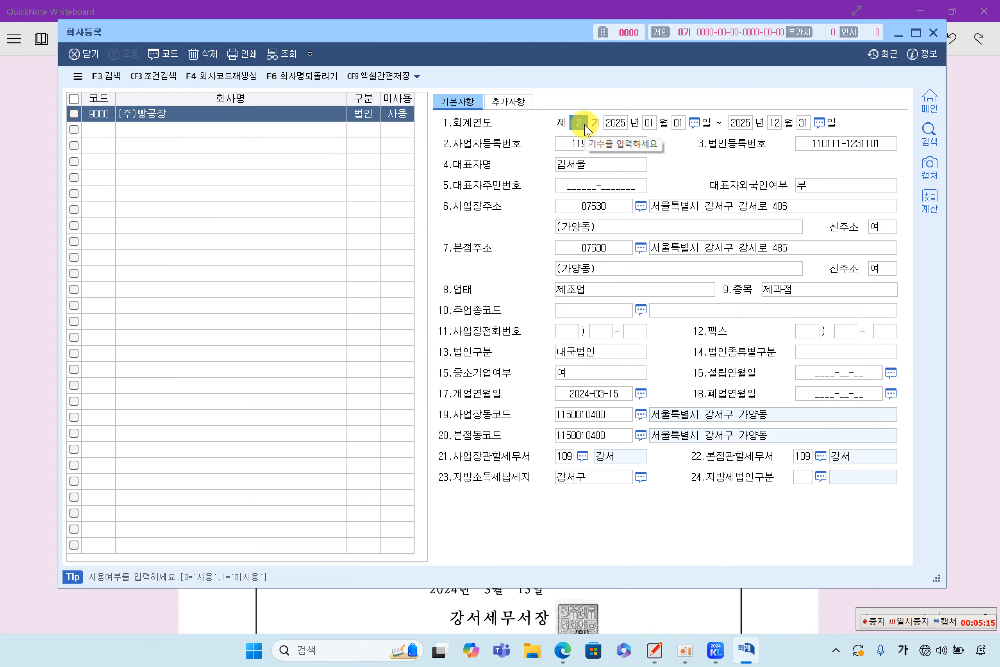
key(Return)
text(2025)
key(Return)
text(01)
key(Return)
text(0)
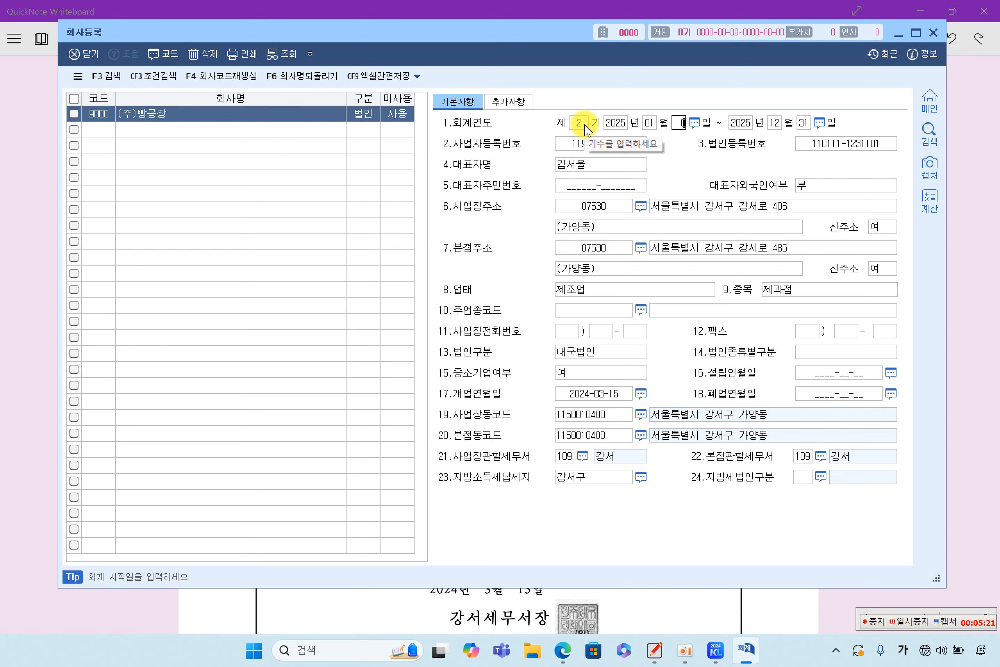
text(1)
key(Return)
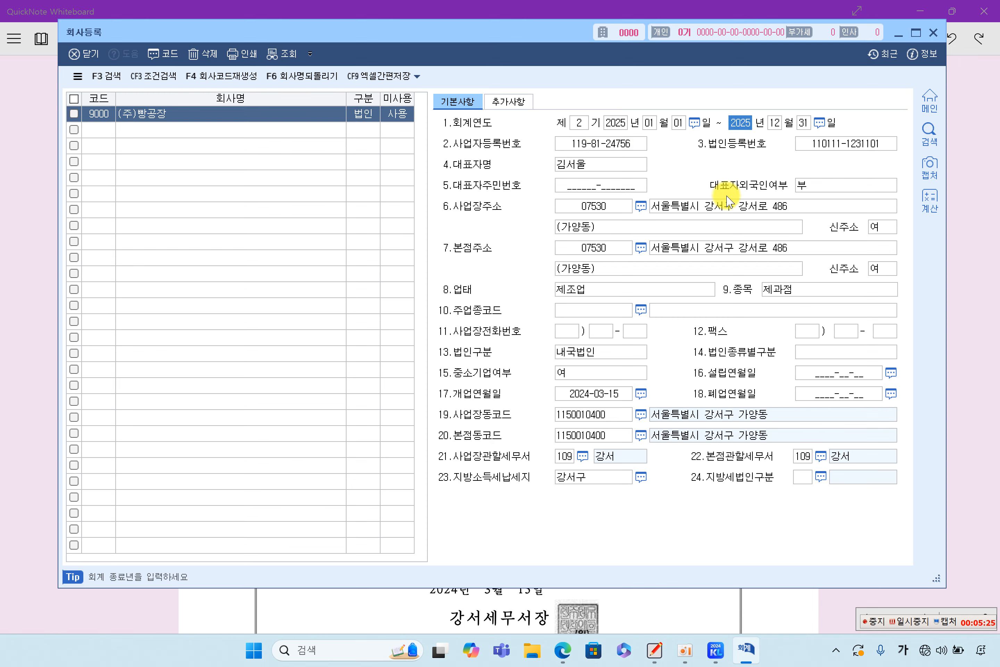
Step: Enter the business registration number from the certificate
click(615, 146)
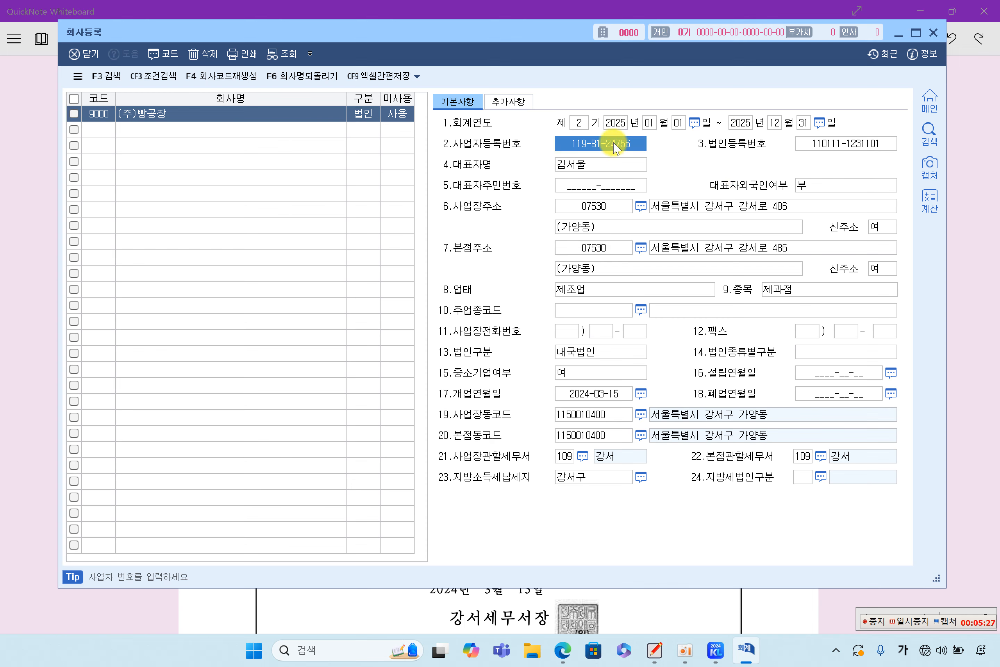
click(818, 144)
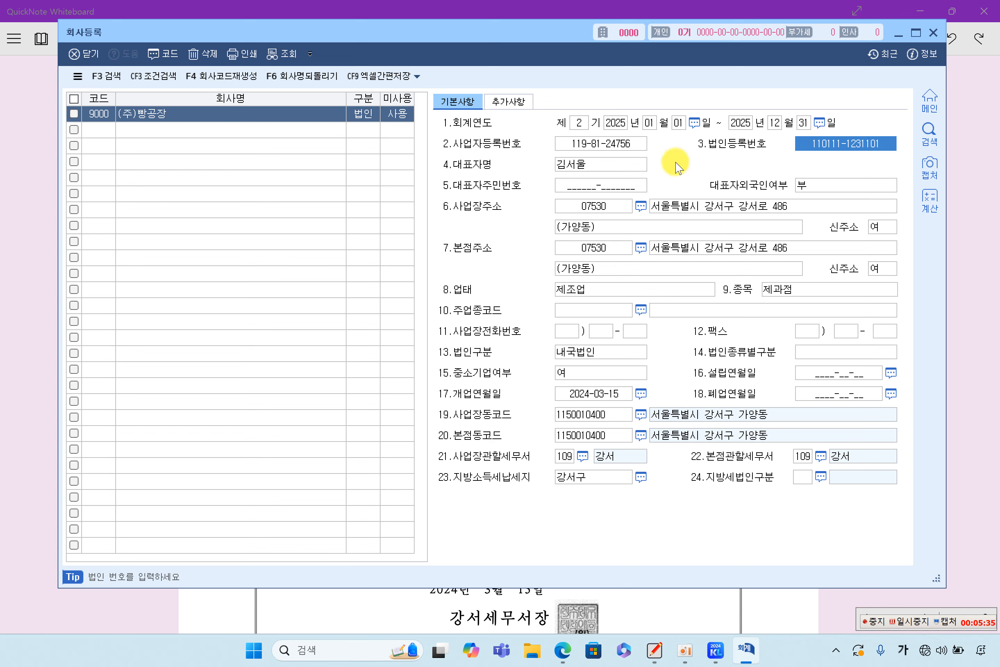
click(610, 149)
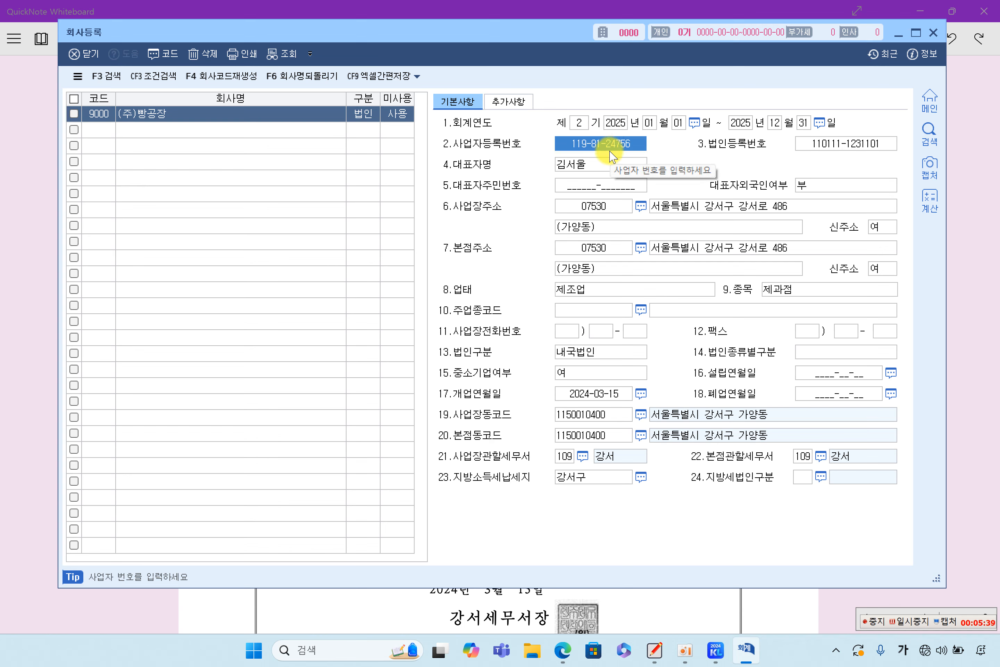
text(11)
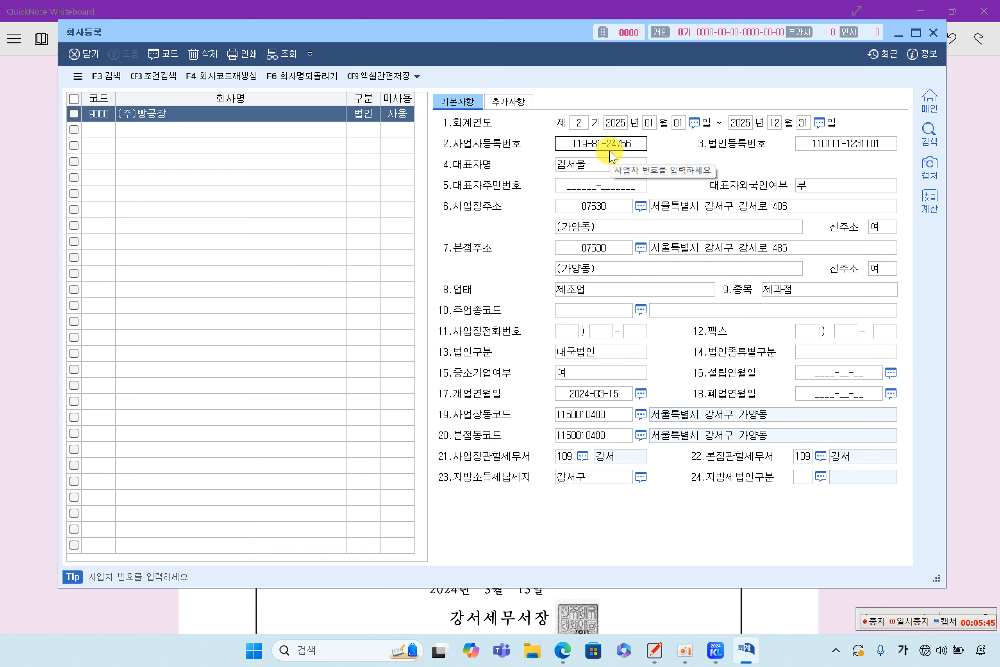
key(Return)
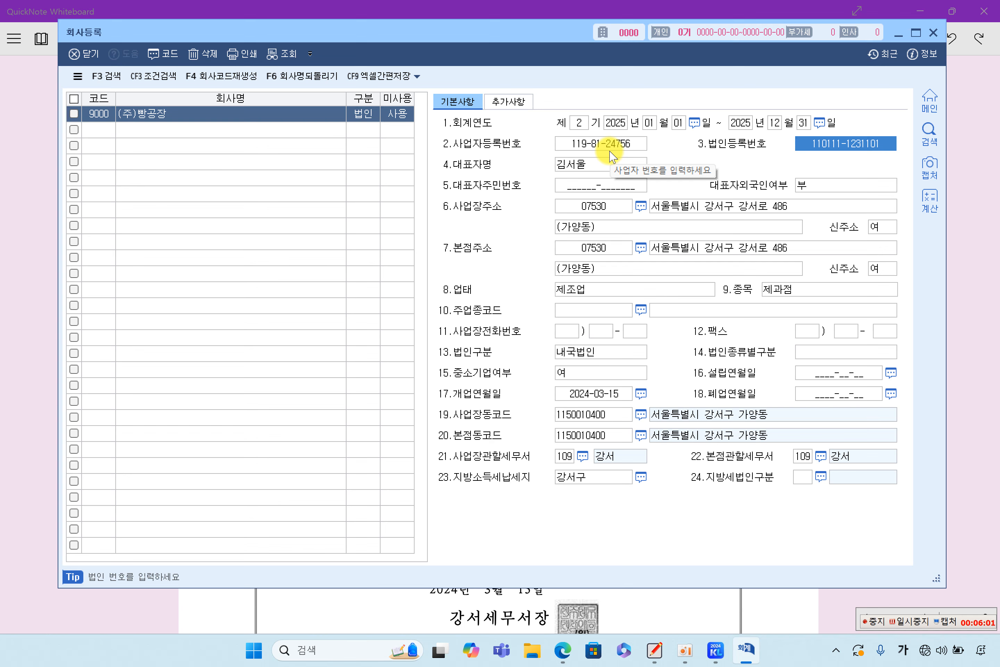
Step: Accept the corporate registration number and the representative's details, leaving the resident number blank and the foreign representative option at 부
key(Return)
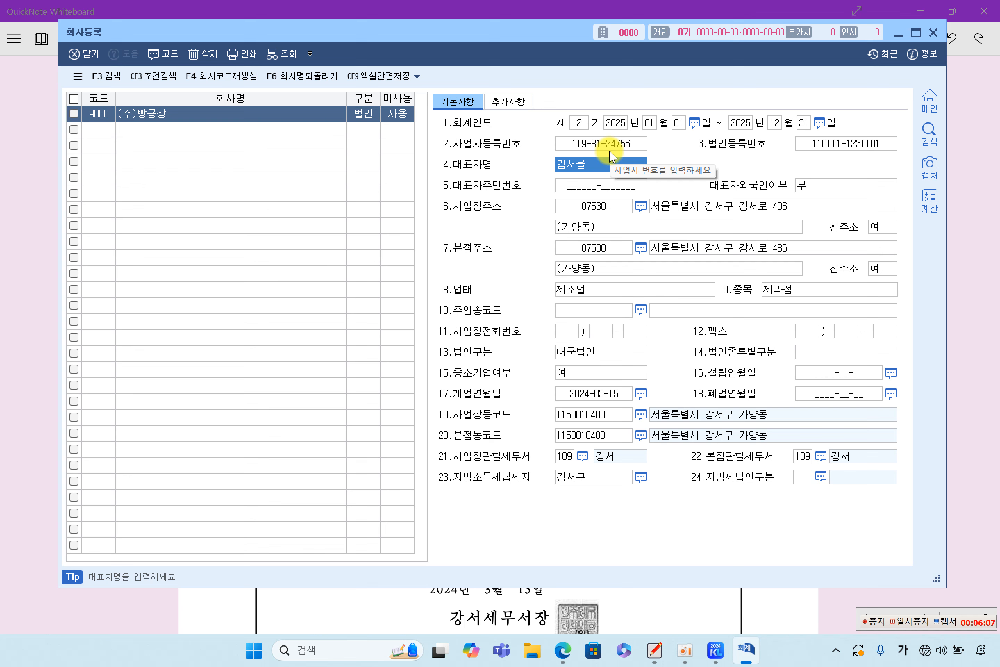
key(Return)
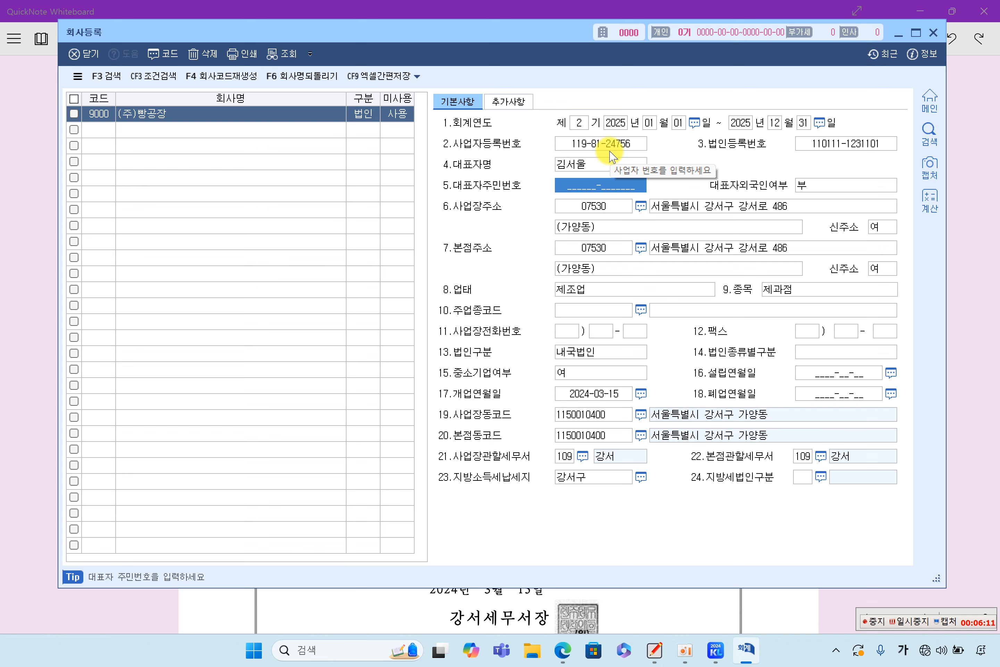
key(Return)
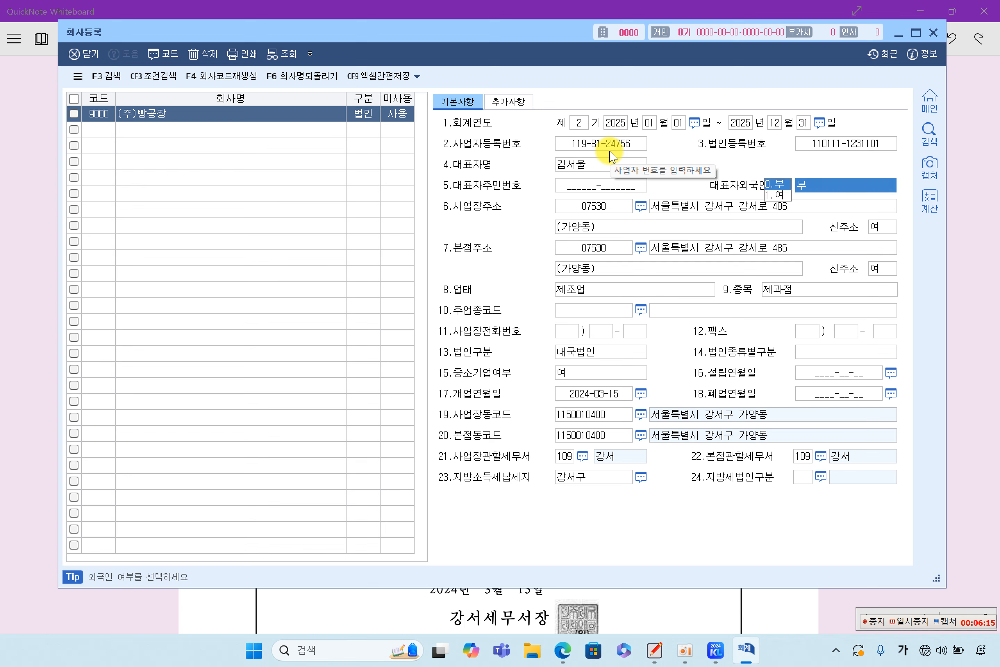
key(Return)
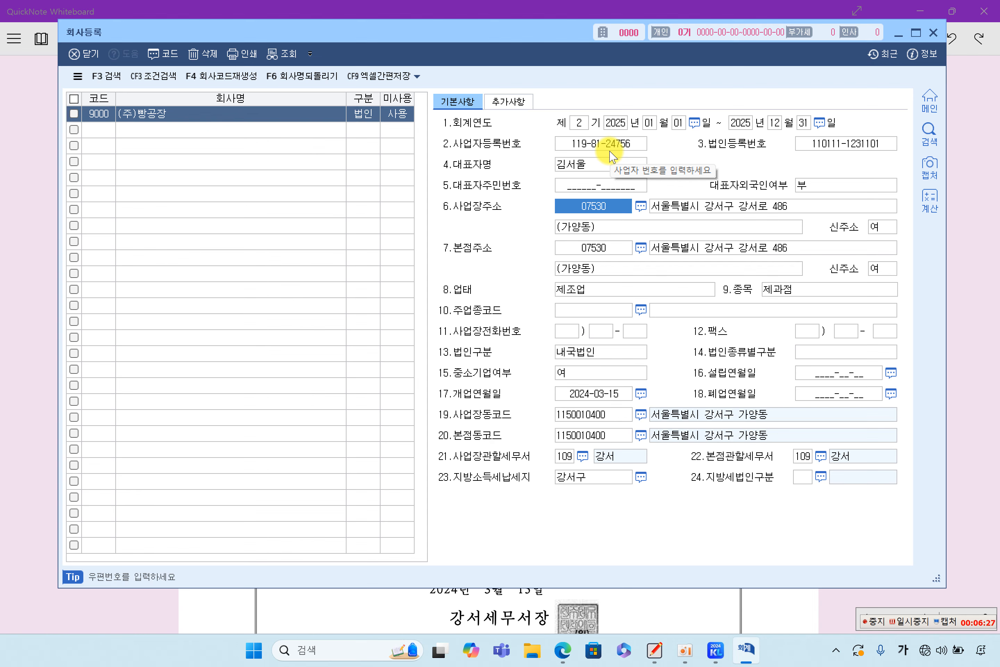
Step: Open and close the postal code search for the business address, and inspect both of its address lines
key(F2)
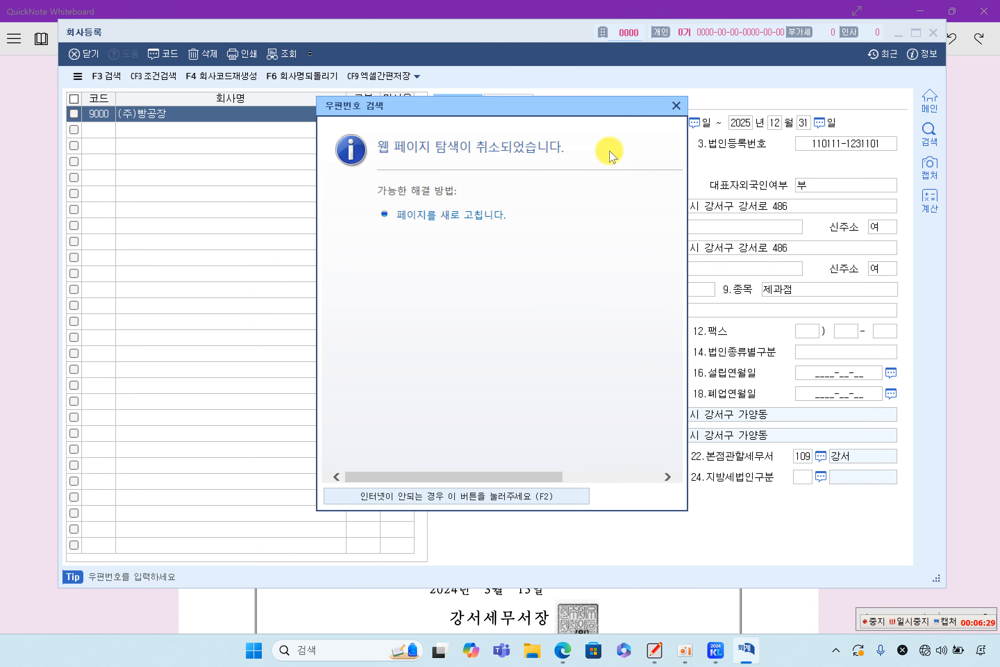
click(675, 104)
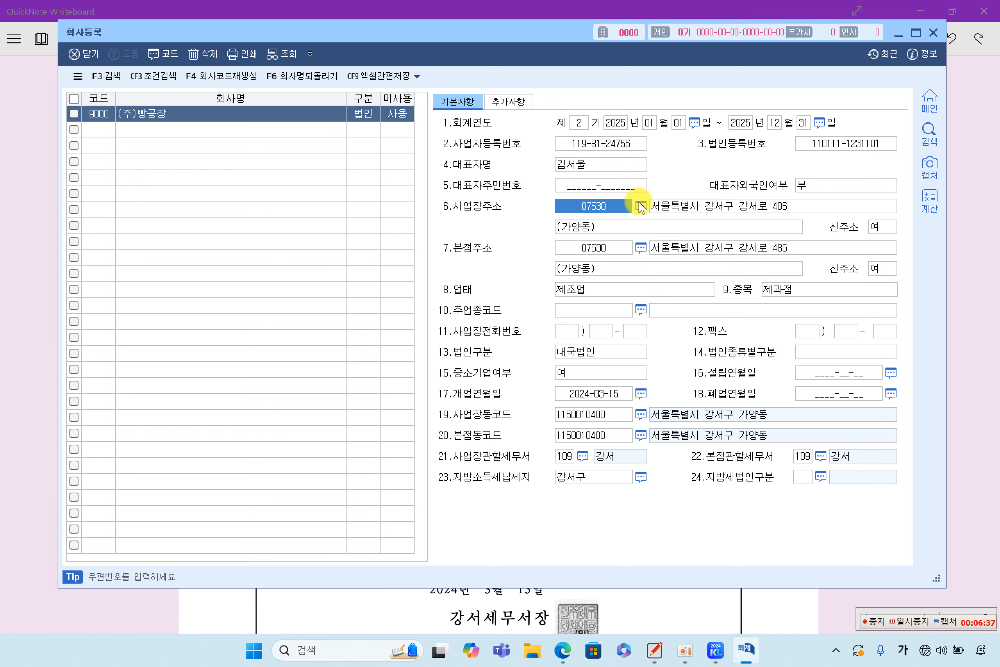
click(704, 206)
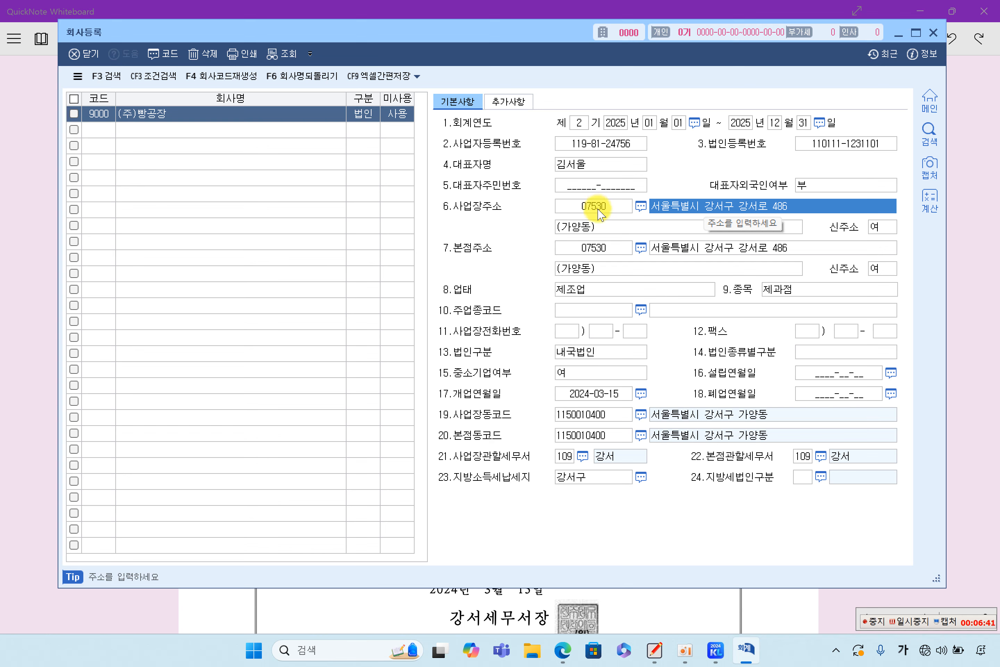
click(652, 225)
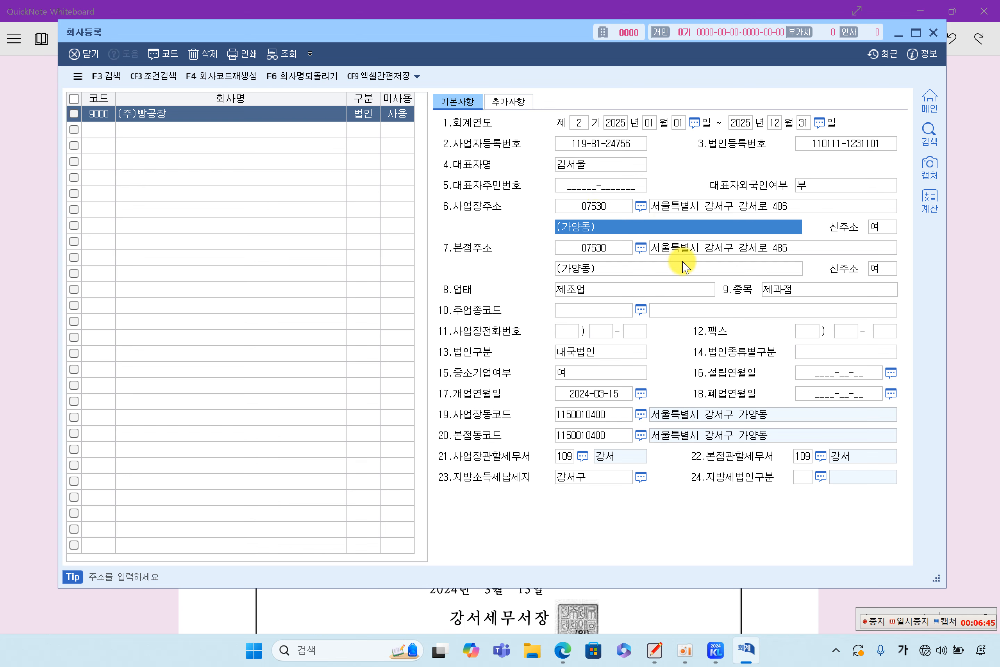
Step: Inspect the head office address together with the business type and business item entries
click(694, 253)
click(674, 269)
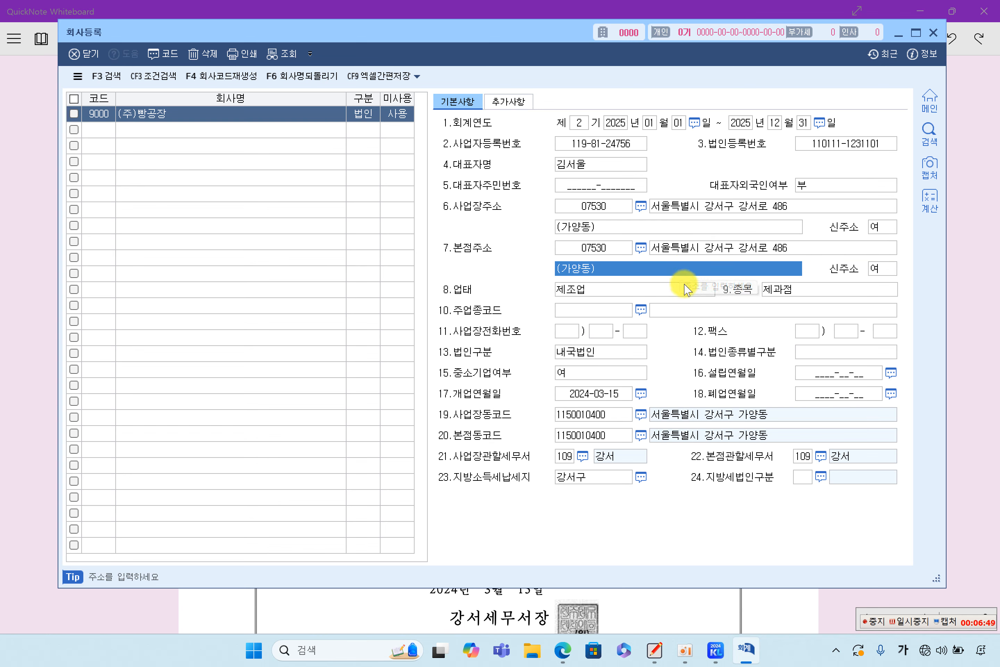
click(647, 290)
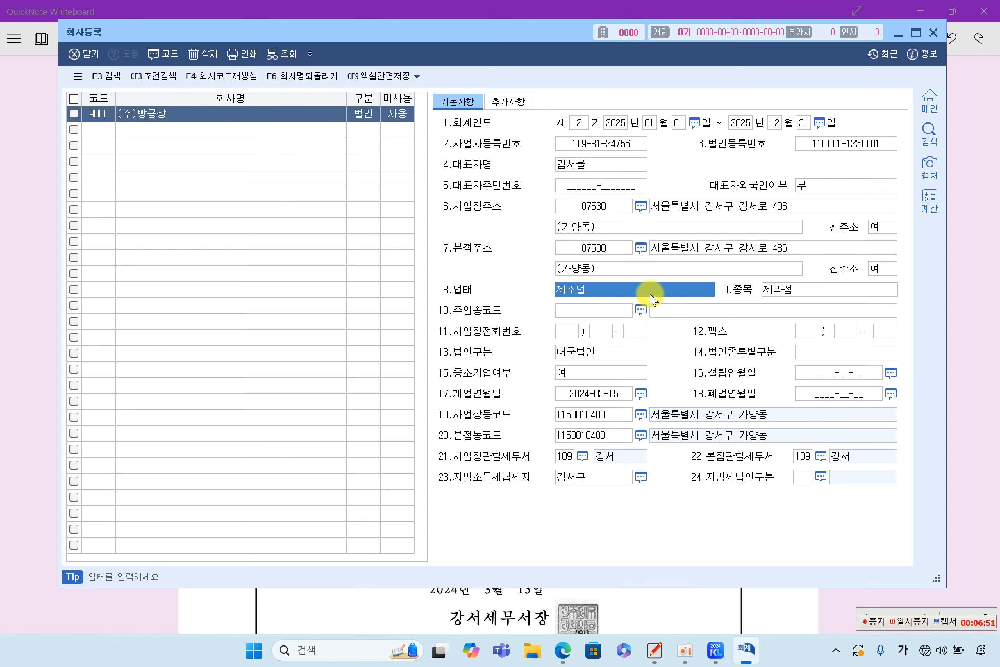
click(797, 295)
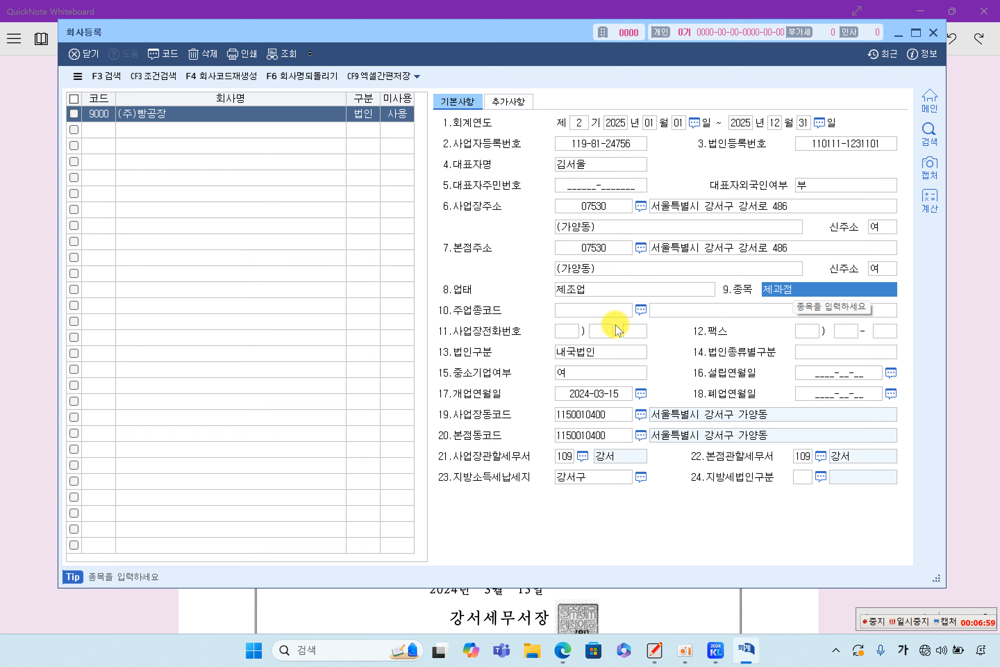
Step: Examine the main business type code, the 법인구분 options, the 법인종류별구분 options and the fax entry without changing them
click(595, 312)
click(687, 313)
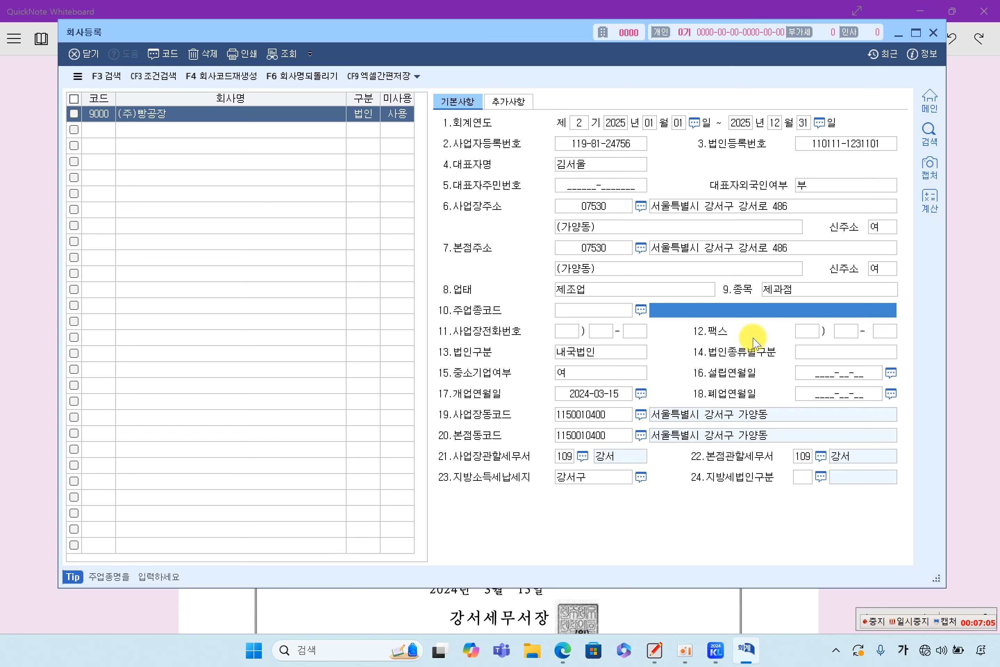
click(593, 354)
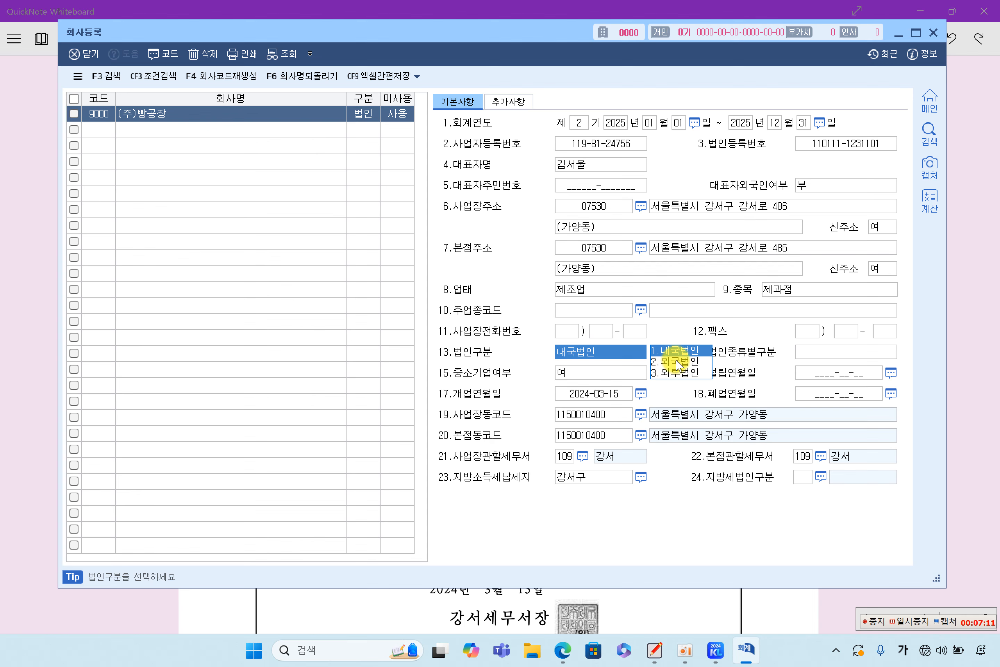
click(665, 356)
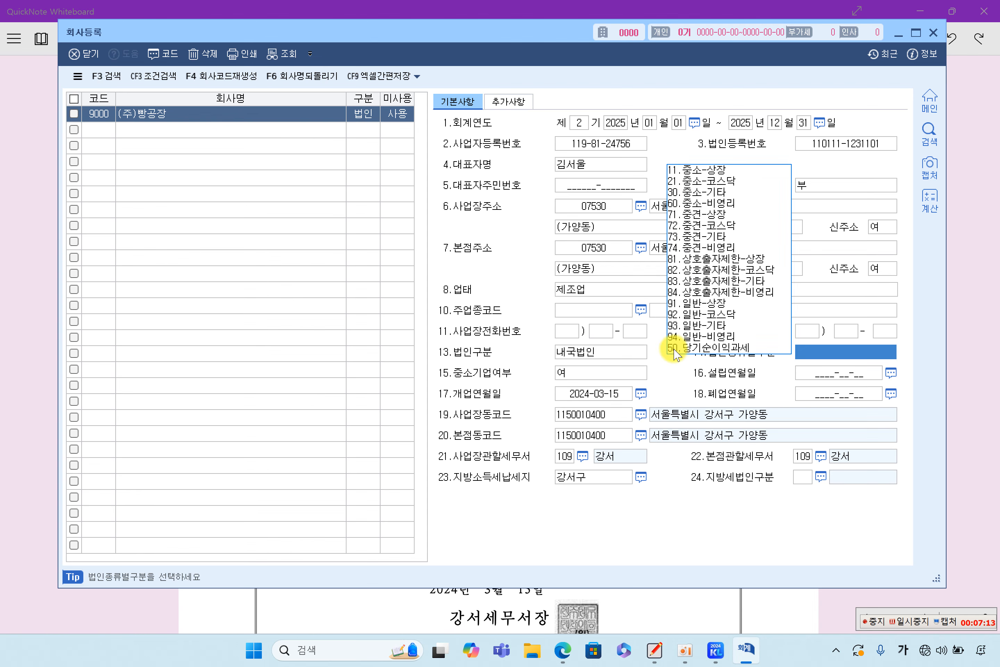
click(594, 351)
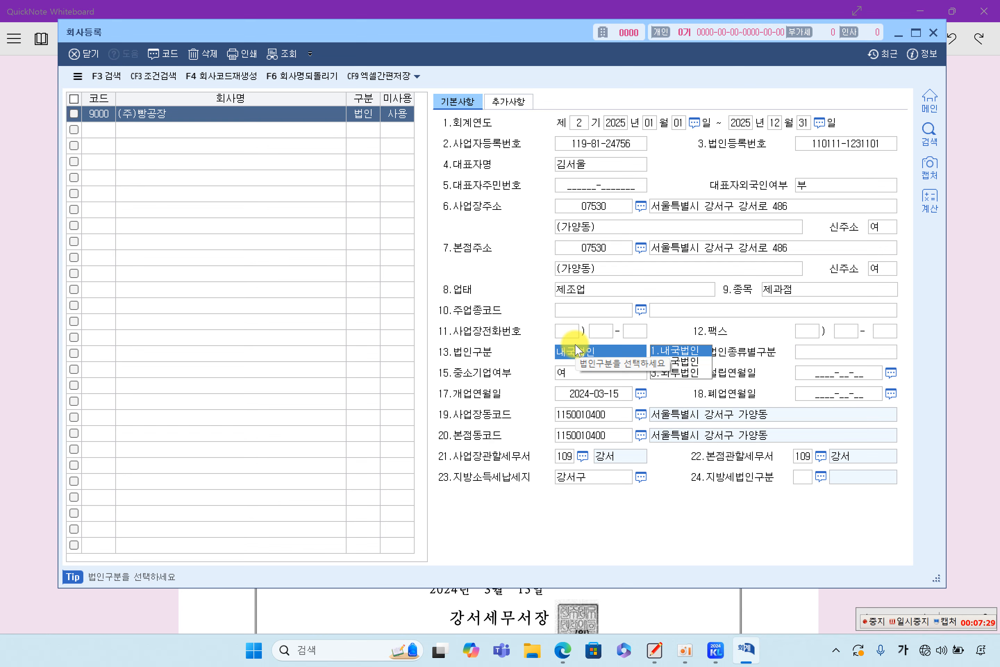
click(801, 351)
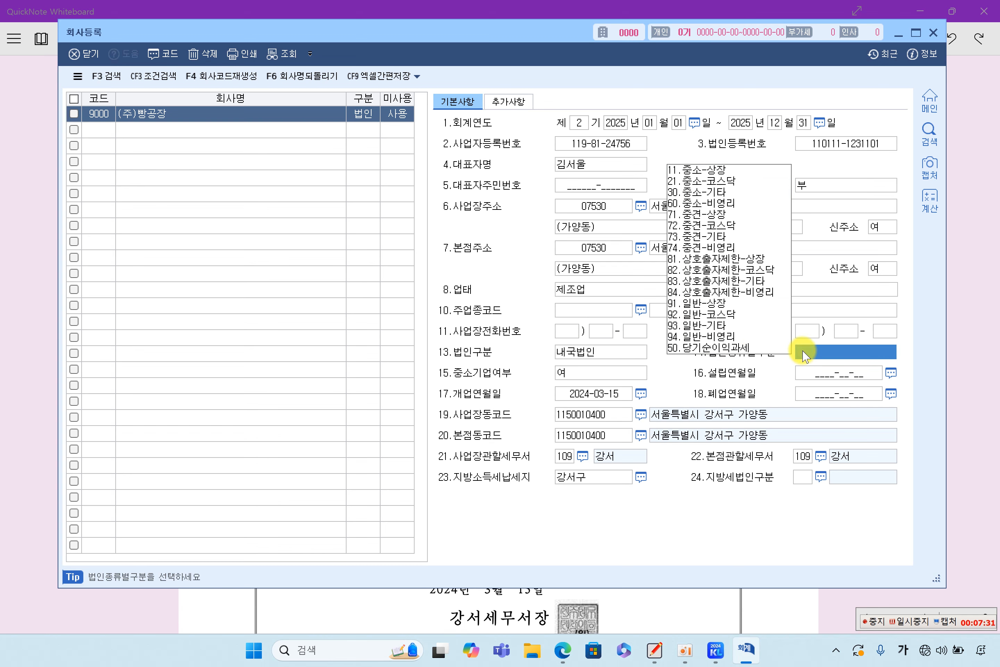
click(837, 332)
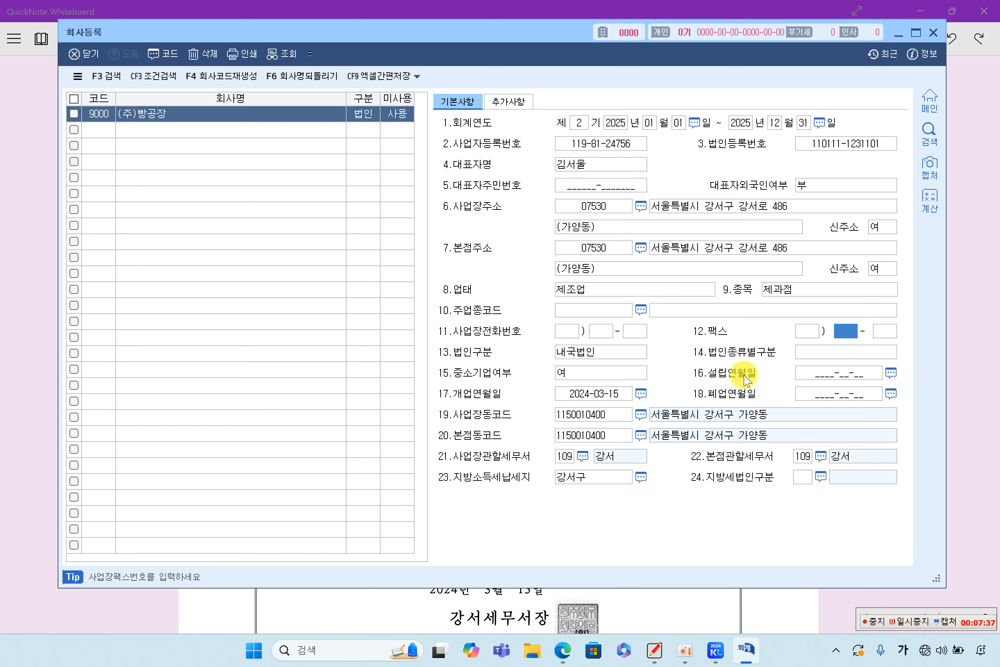
Step: Check the 개업연월일 entry against the certificate in QuickNote Whiteboard, highlight the opening date there in yellow, and return to 회사등록
click(590, 398)
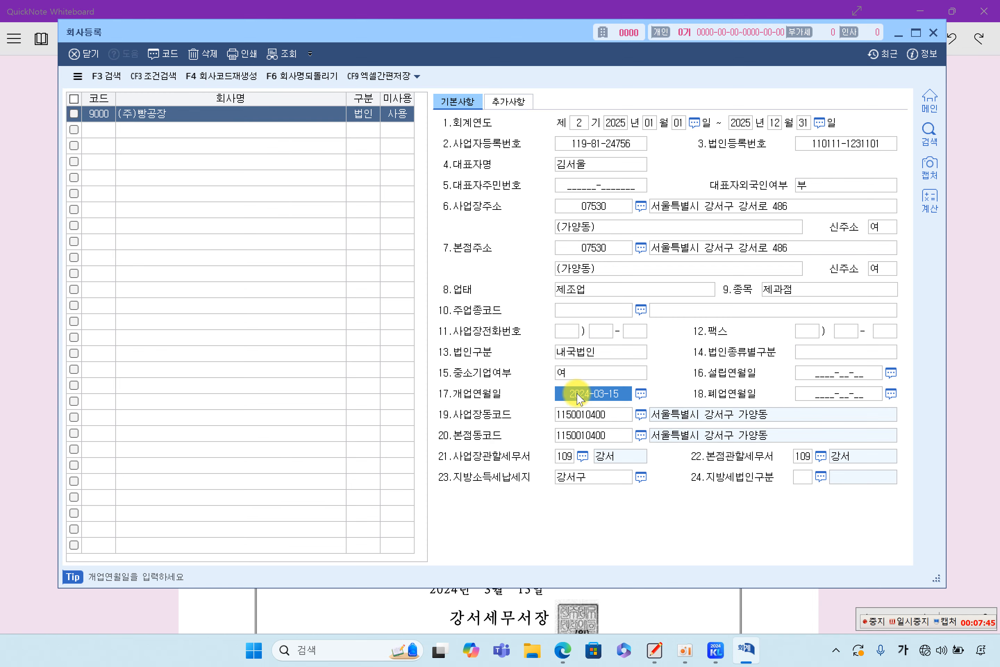
click(587, 598)
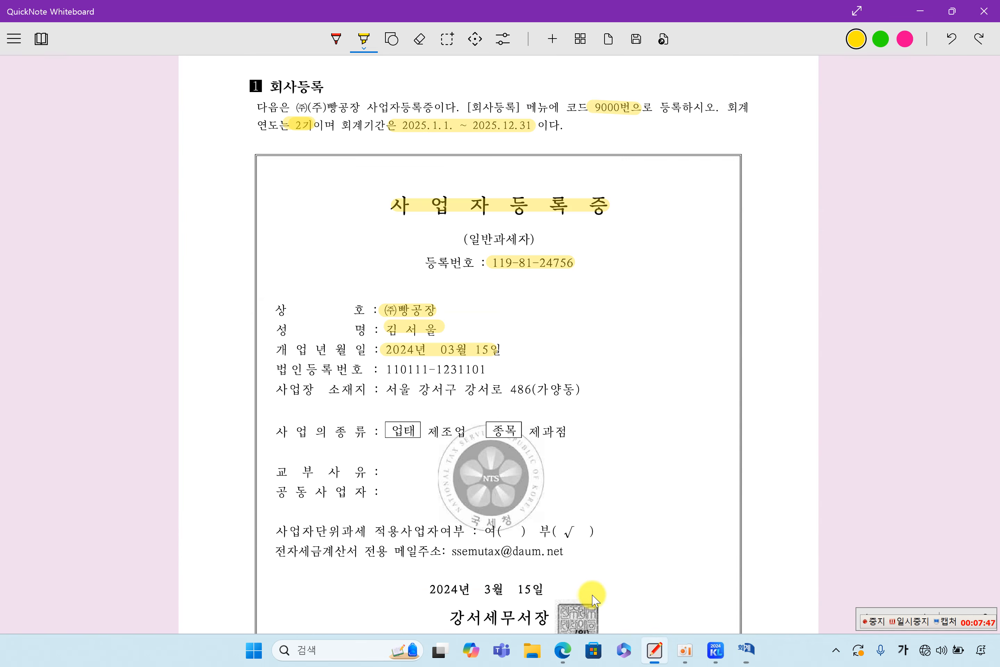
scroll(489, 512, down, 2)
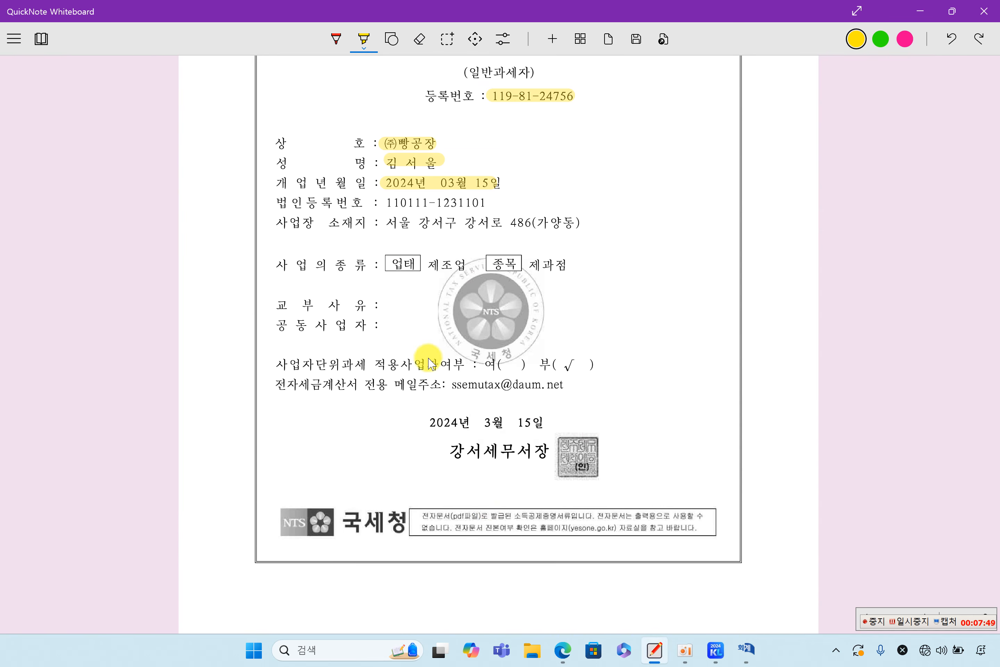
drag(379, 186, 498, 184)
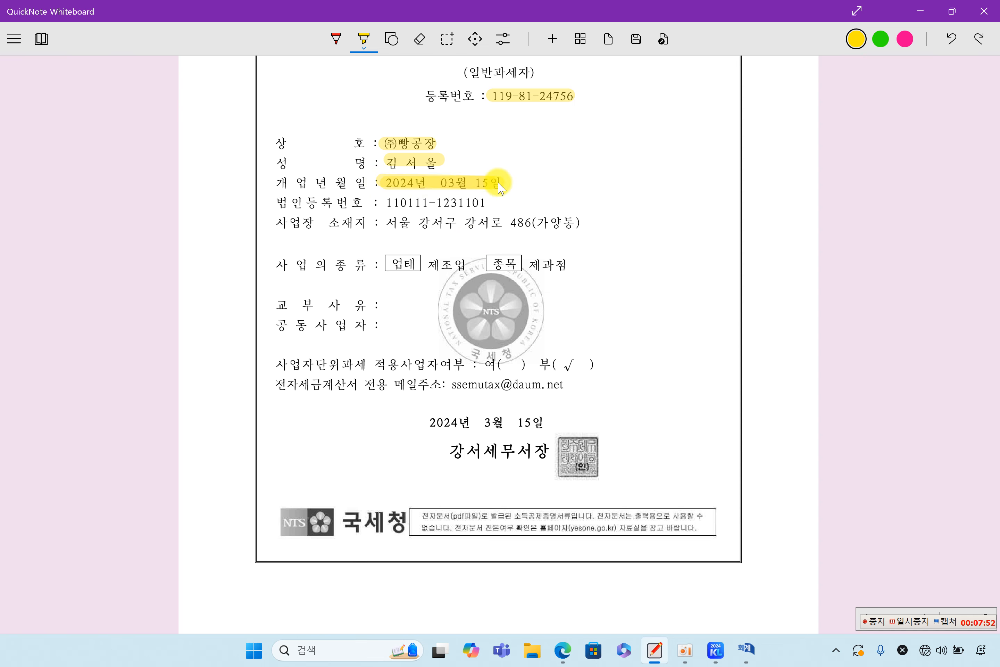
click(747, 649)
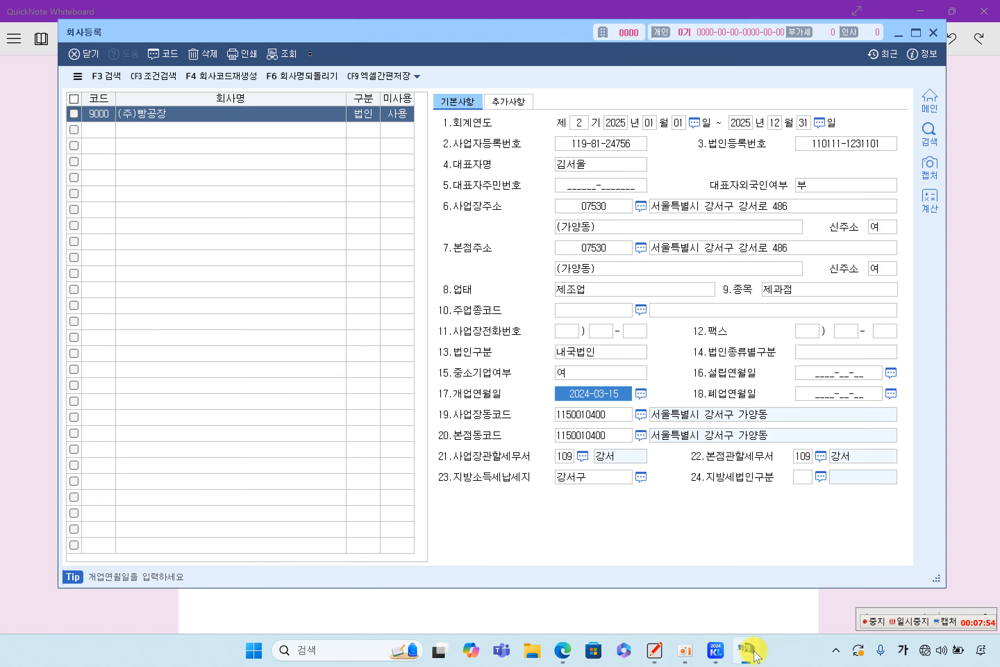
Step: Compare the business and head office district codes with the two company addresses
click(607, 415)
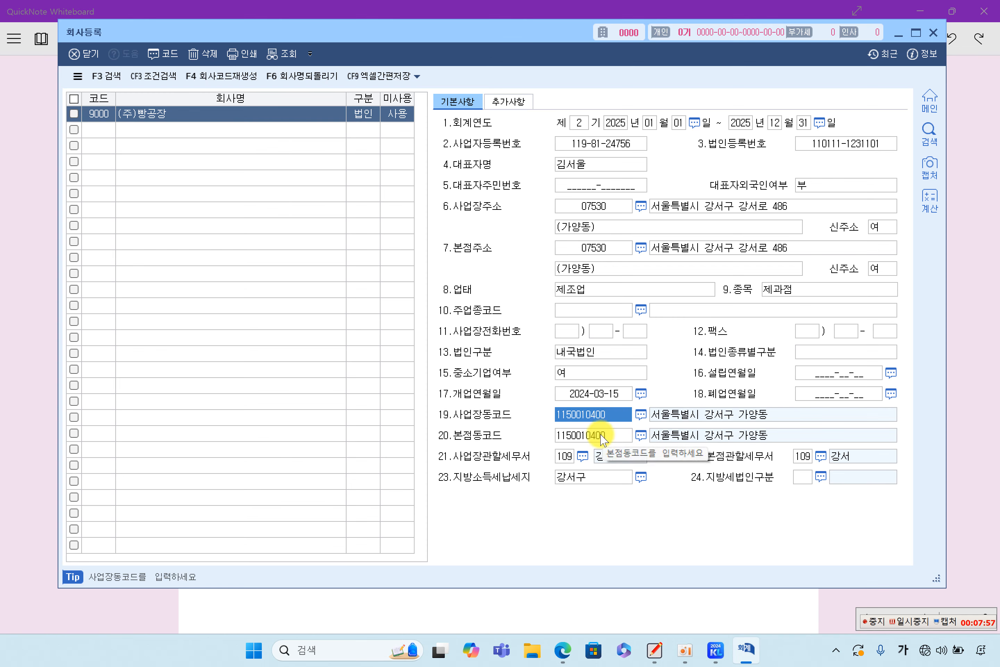
click(603, 436)
click(708, 209)
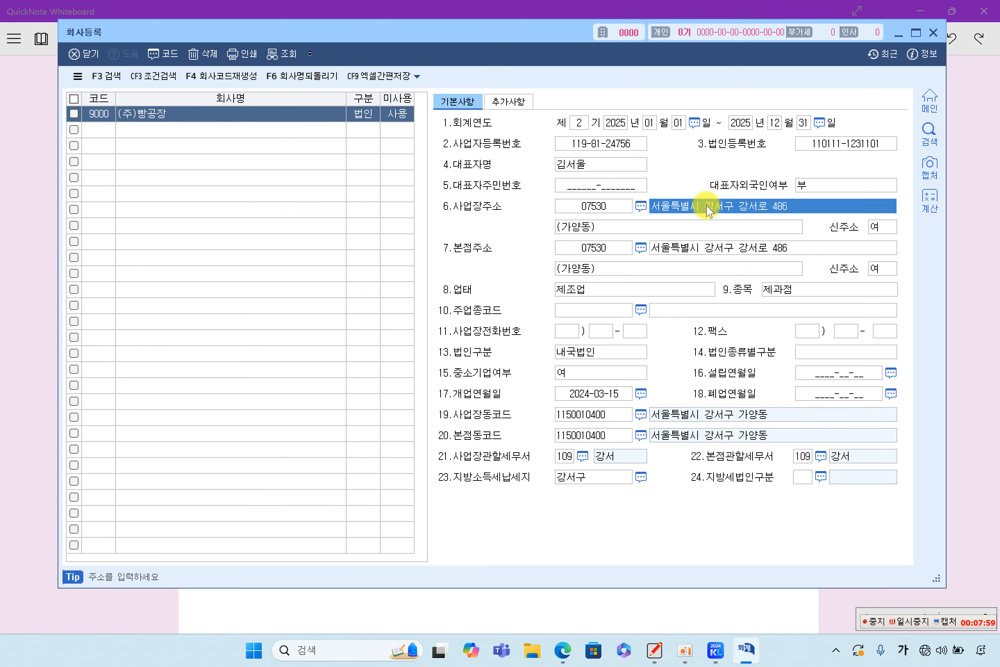
click(698, 250)
click(602, 416)
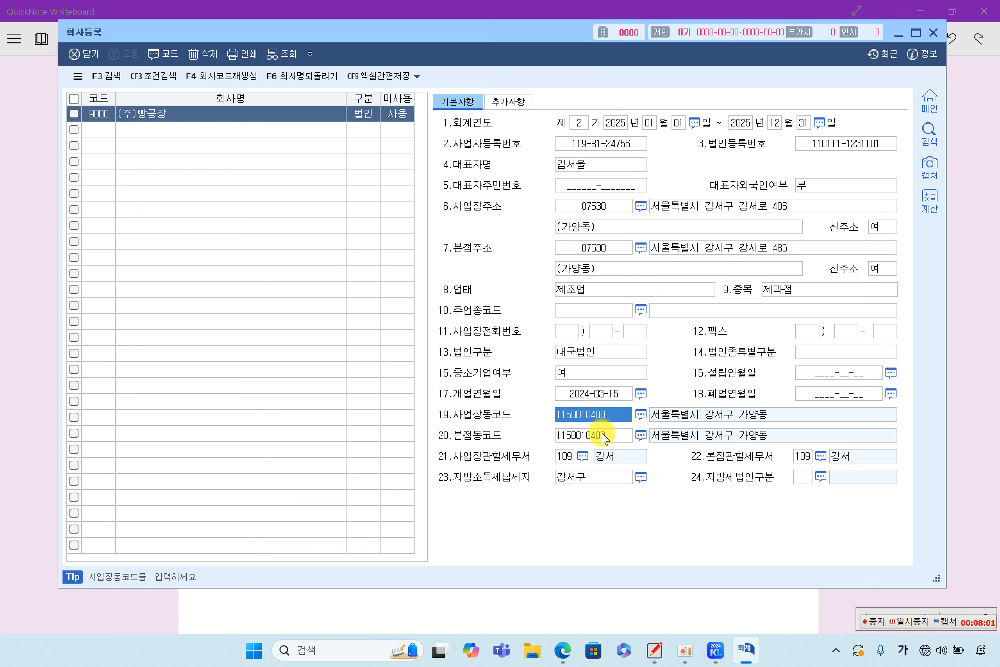
click(604, 437)
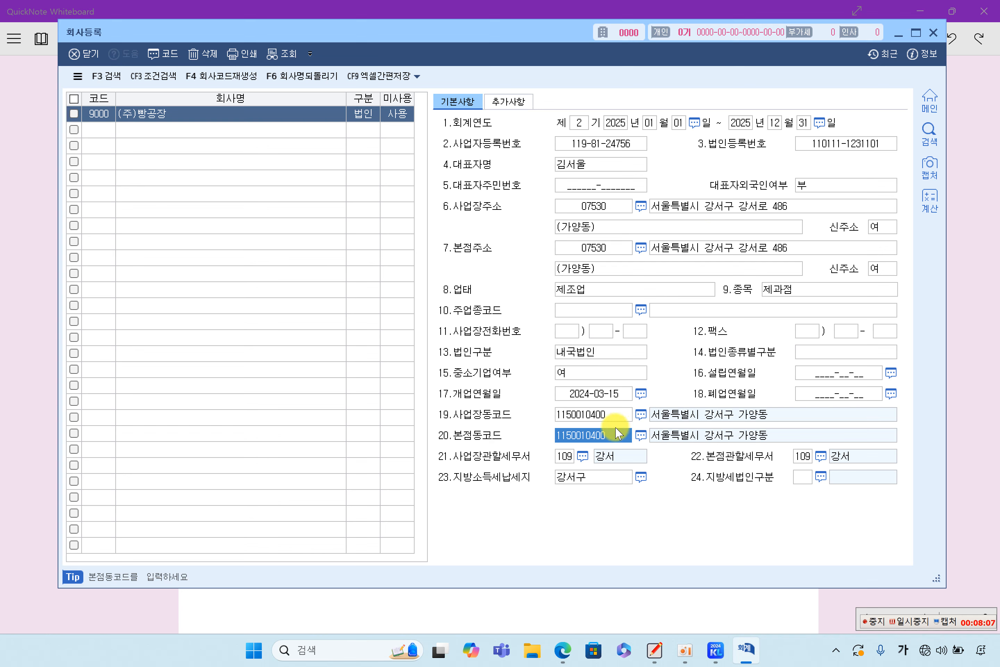
Step: Check the competent tax office and the local income tax payment place against the business and head office addresses
click(565, 457)
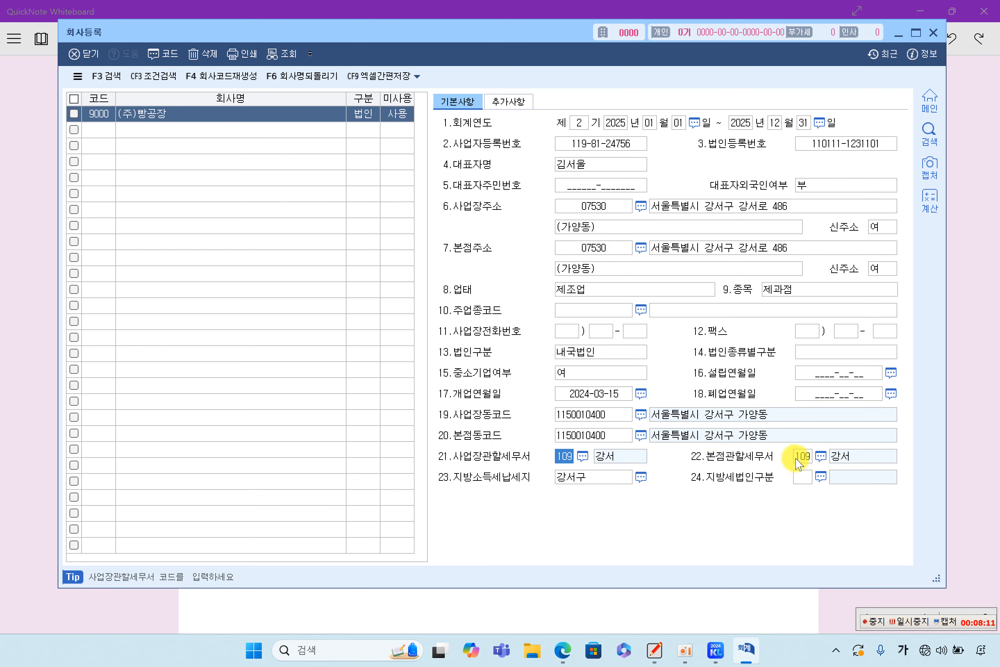
click(711, 250)
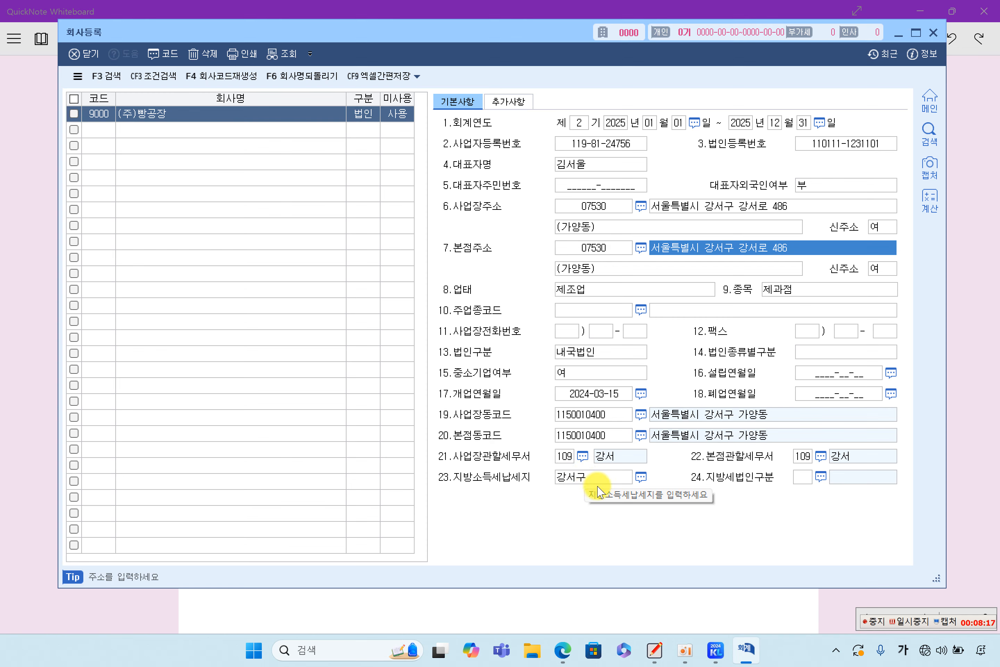
click(604, 476)
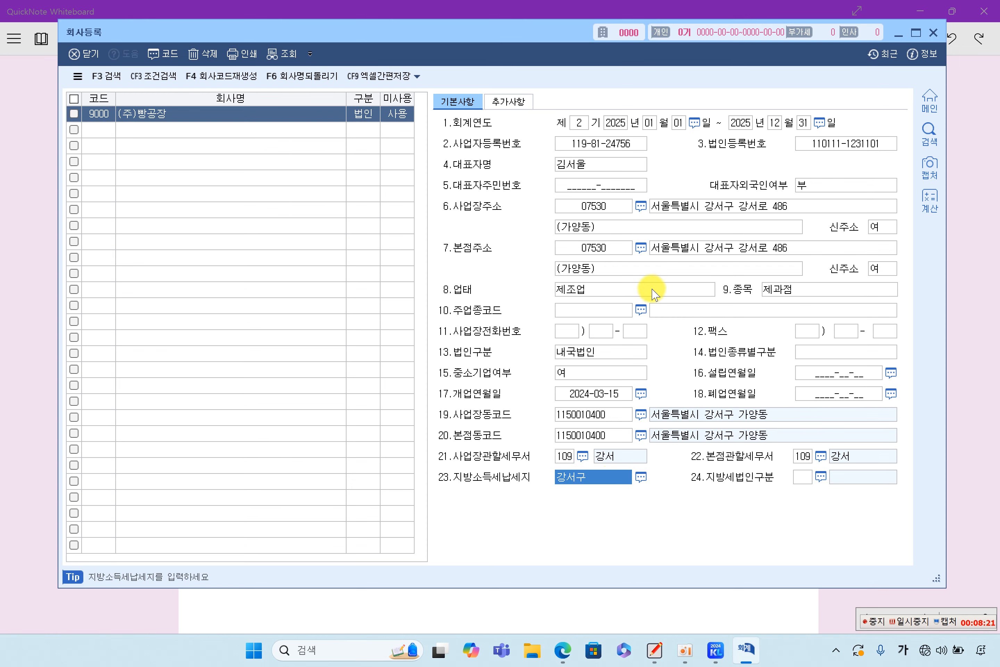
click(710, 249)
click(736, 206)
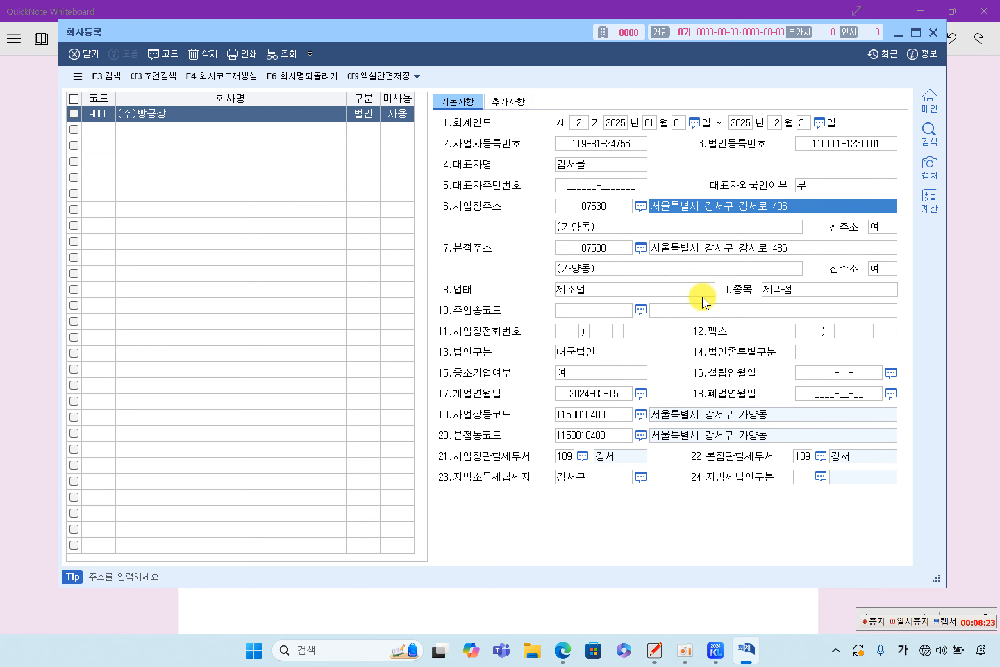
click(611, 478)
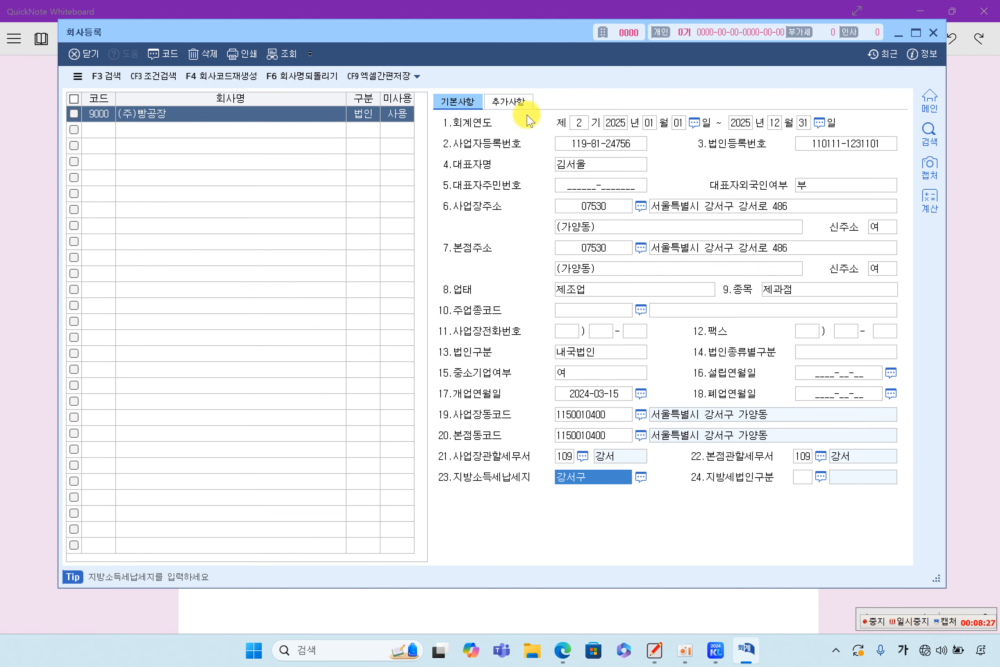
Step: Examine the additional company details, from the VAT filing method to the head office status, and return to the basic details
click(525, 101)
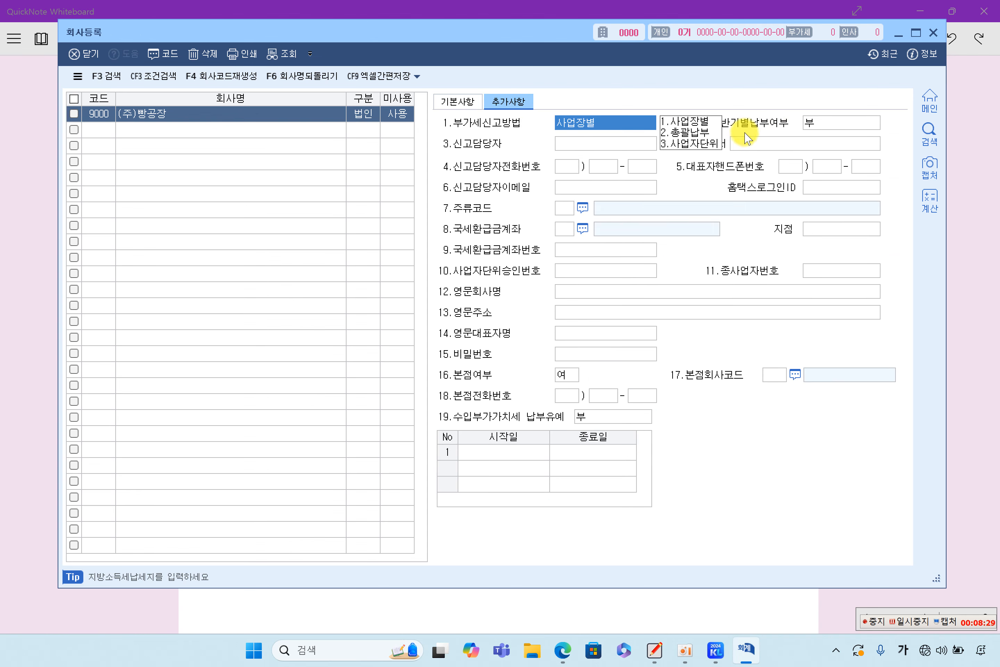
click(811, 146)
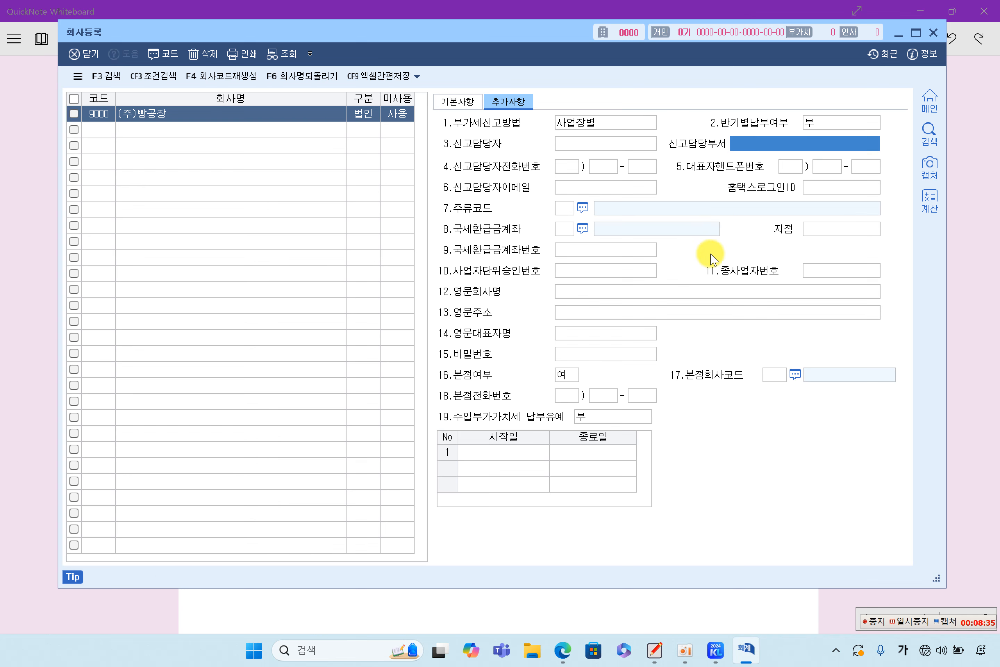
click(590, 186)
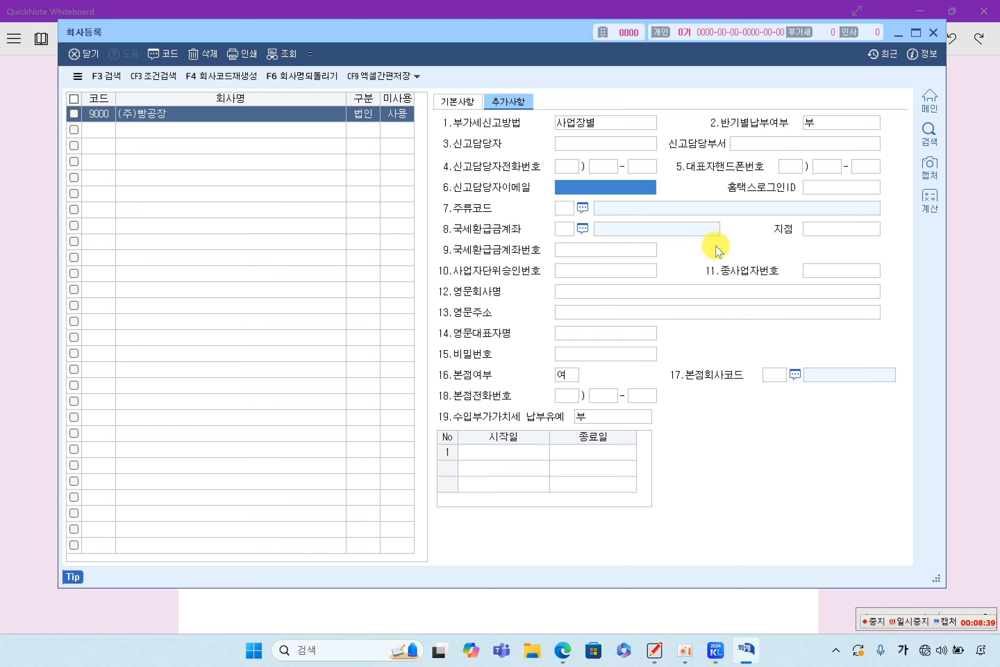
click(834, 190)
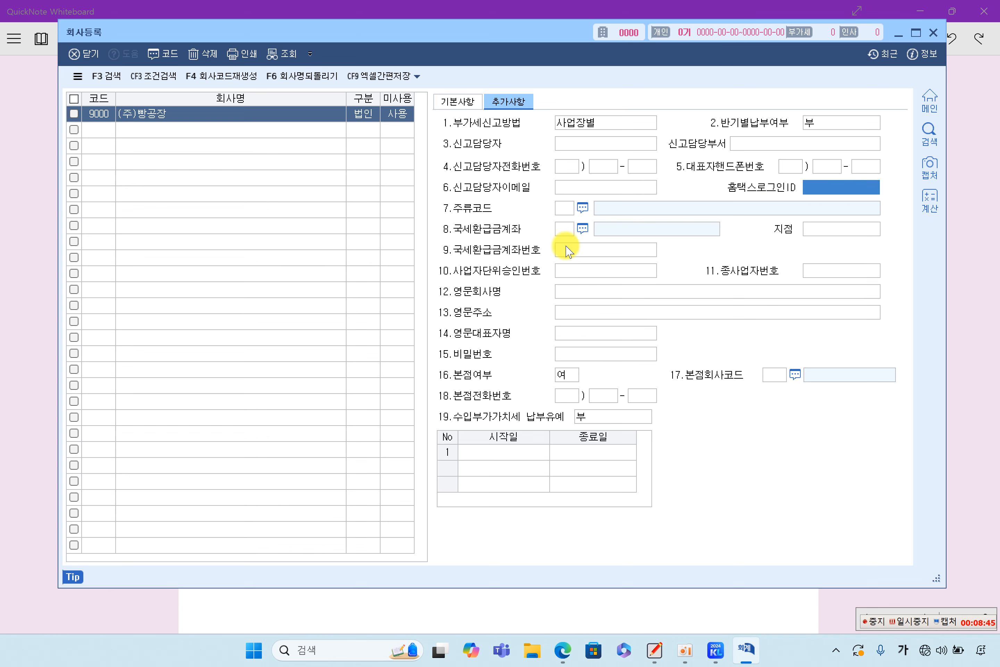
click(565, 229)
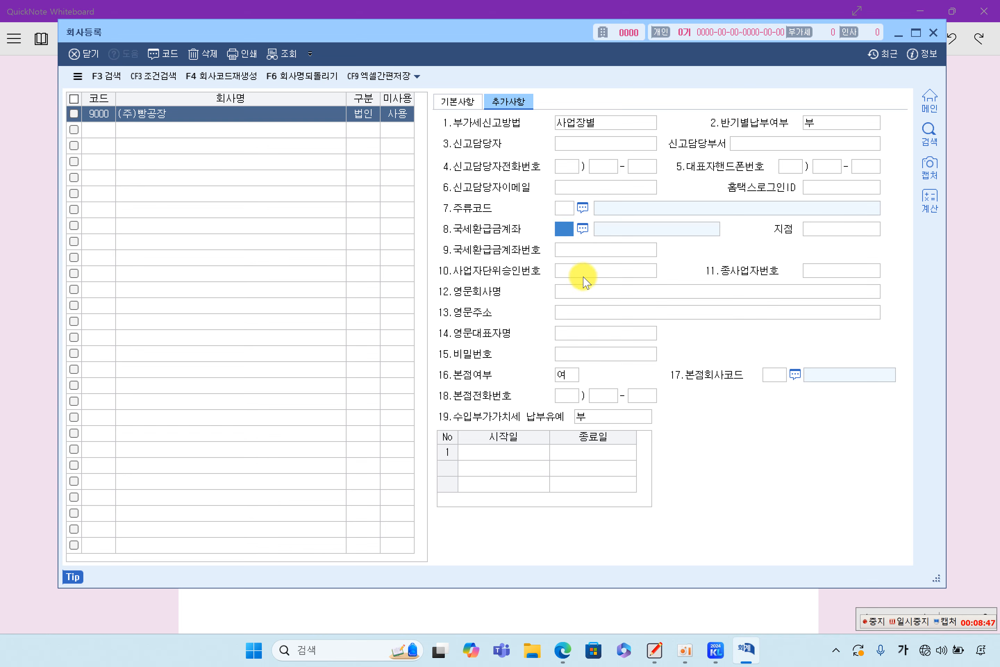
click(564, 373)
click(649, 333)
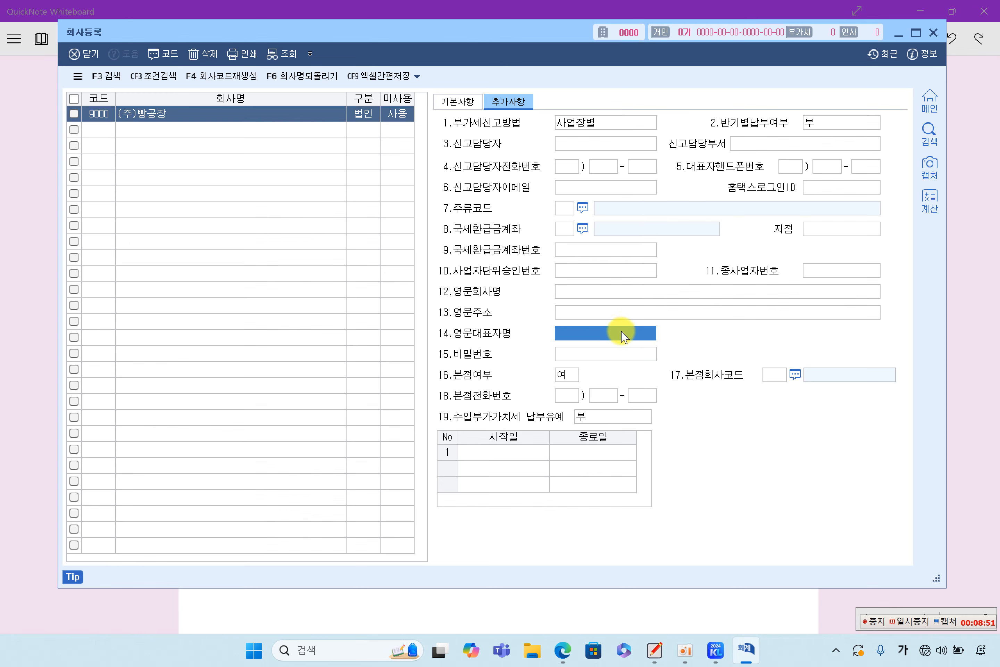
click(457, 102)
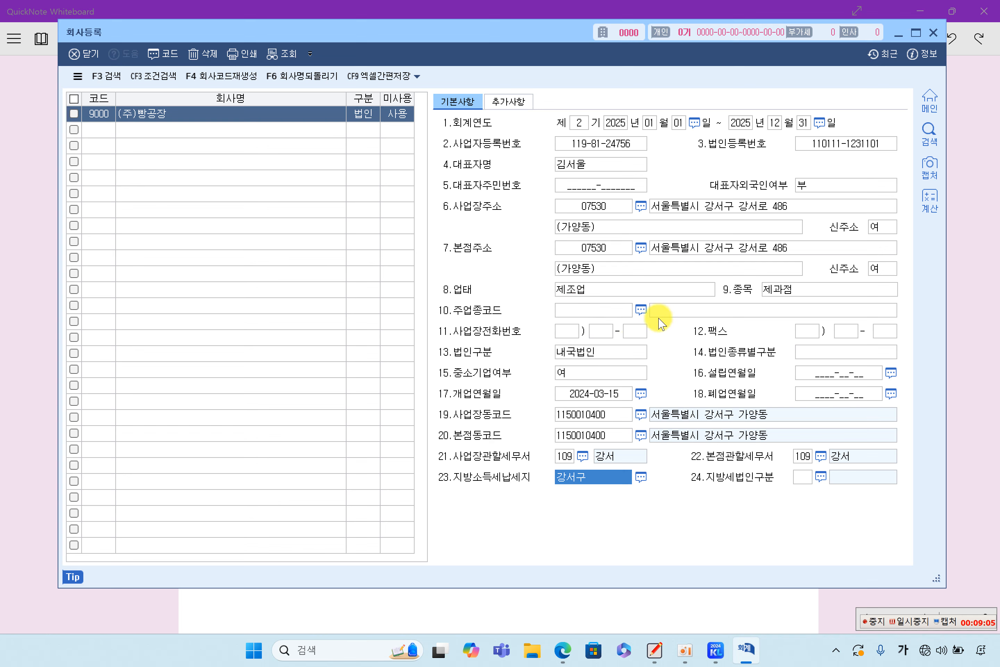
Step: Test a business registration number with its last digit changed to 5, allow the entry, and restore the certificate's number
click(602, 142)
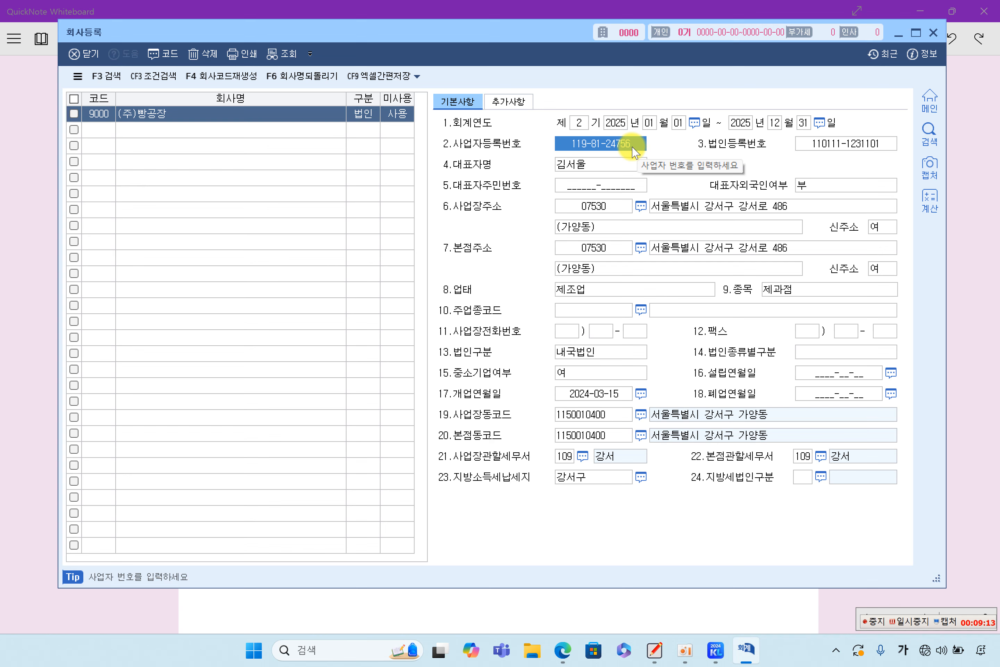
text(1)
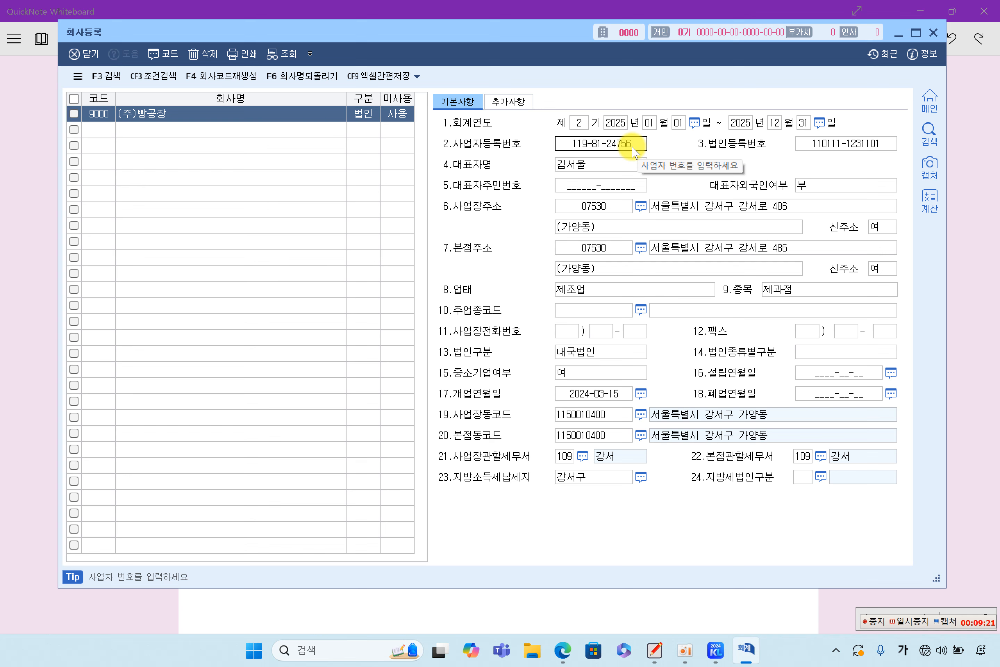
text(5)
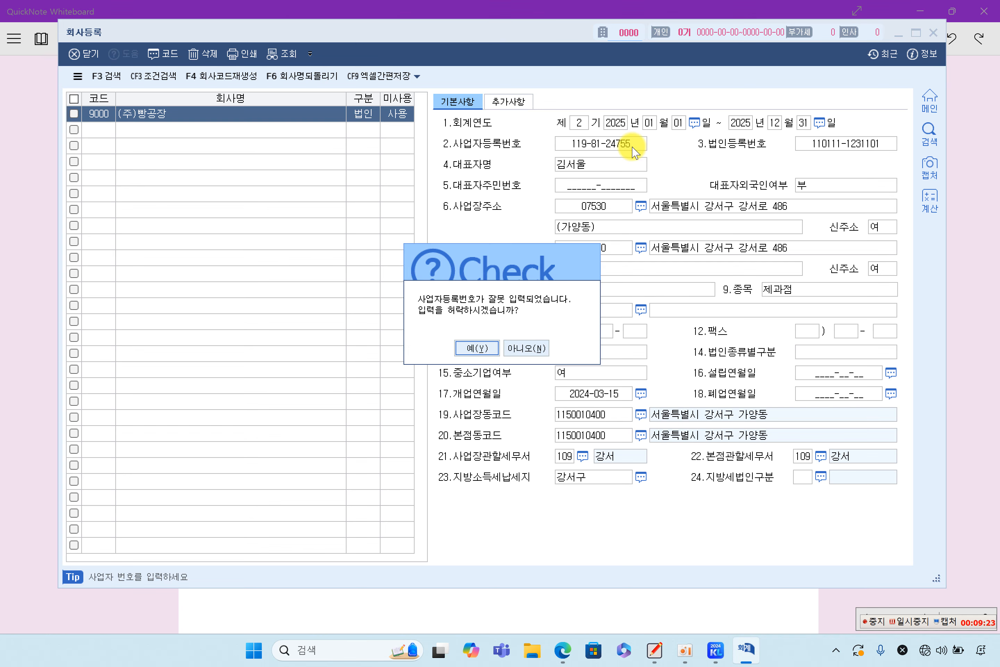
click(478, 348)
click(620, 164)
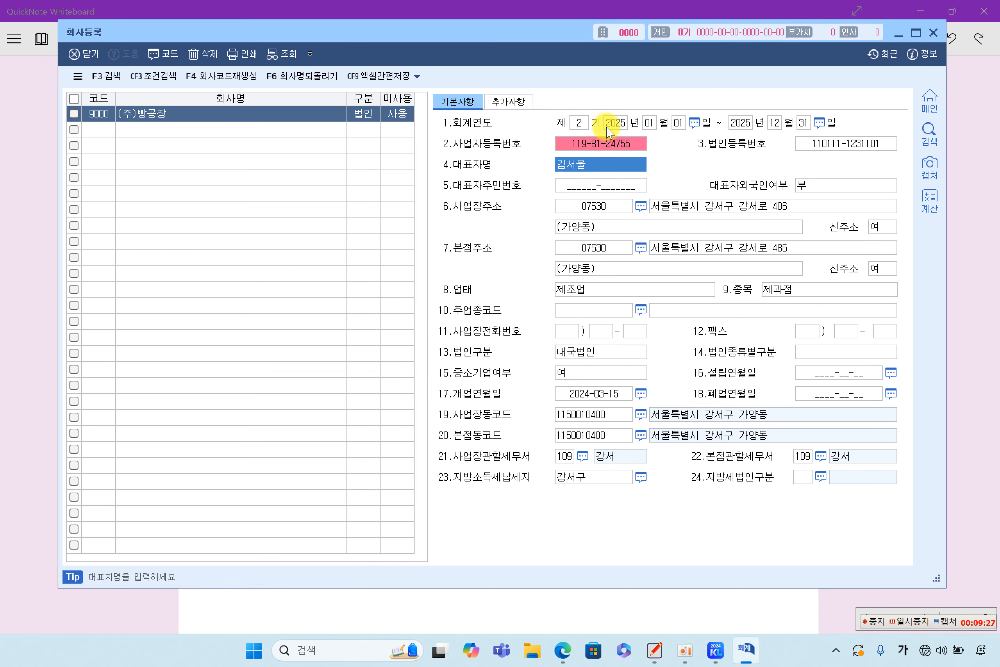
click(598, 142)
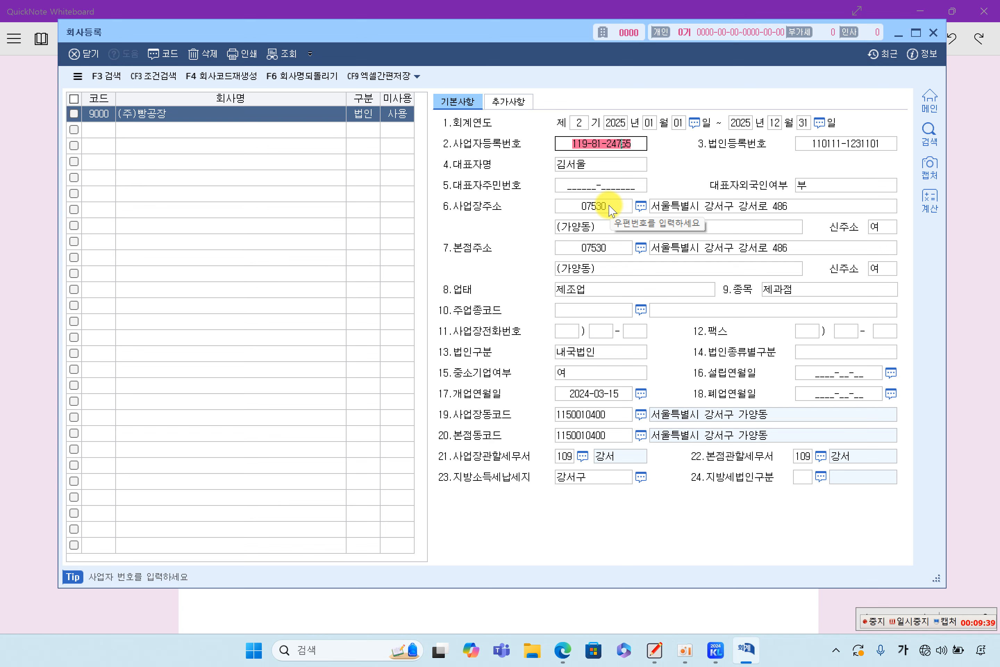
key(Return)
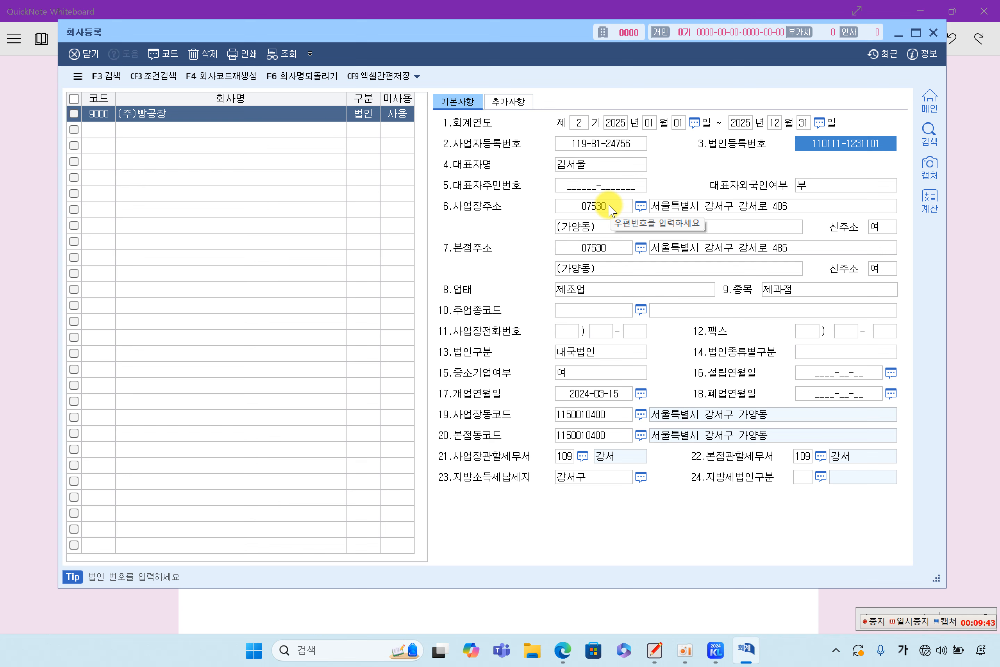
Step: Select the company code 9000 in the company list and close the company registration window
click(108, 130)
click(101, 114)
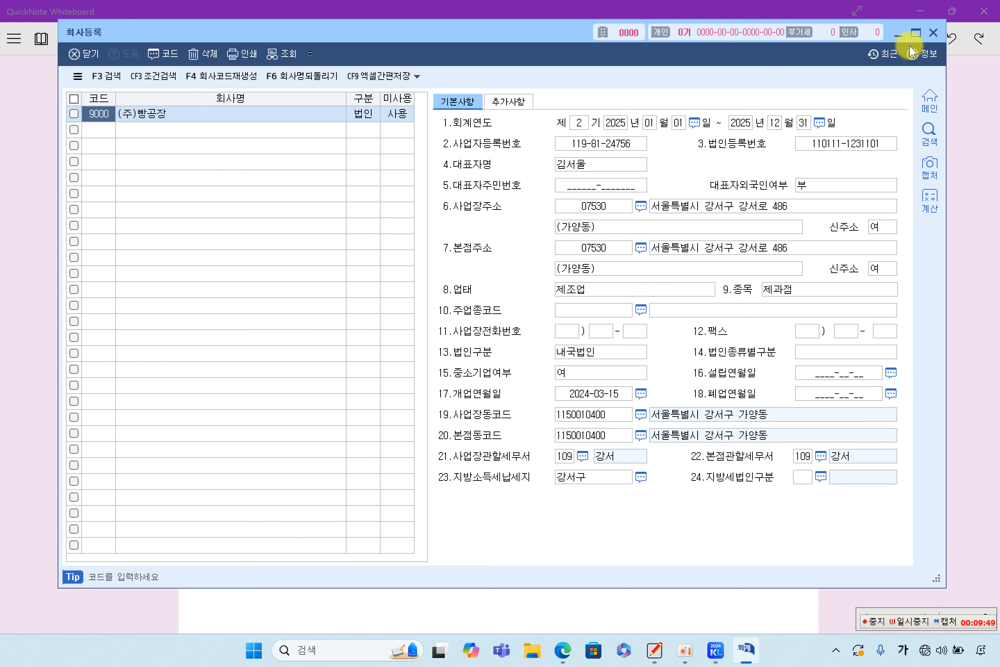
click(933, 34)
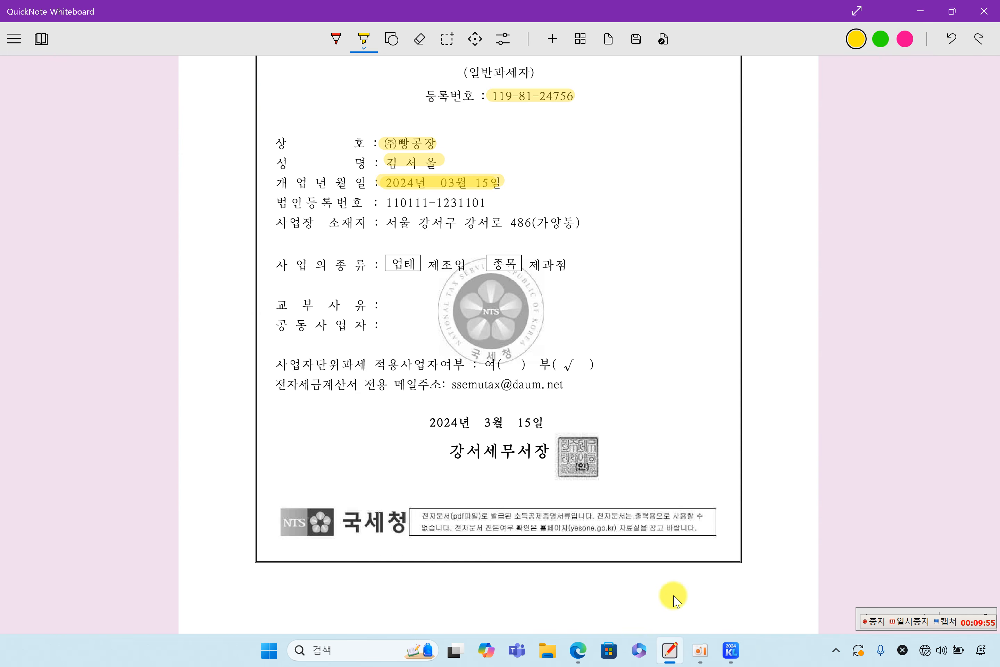
Step: Switch to KcLep, look up company code 9000 (주)빵공장 and log in with it
click(731, 651)
click(648, 325)
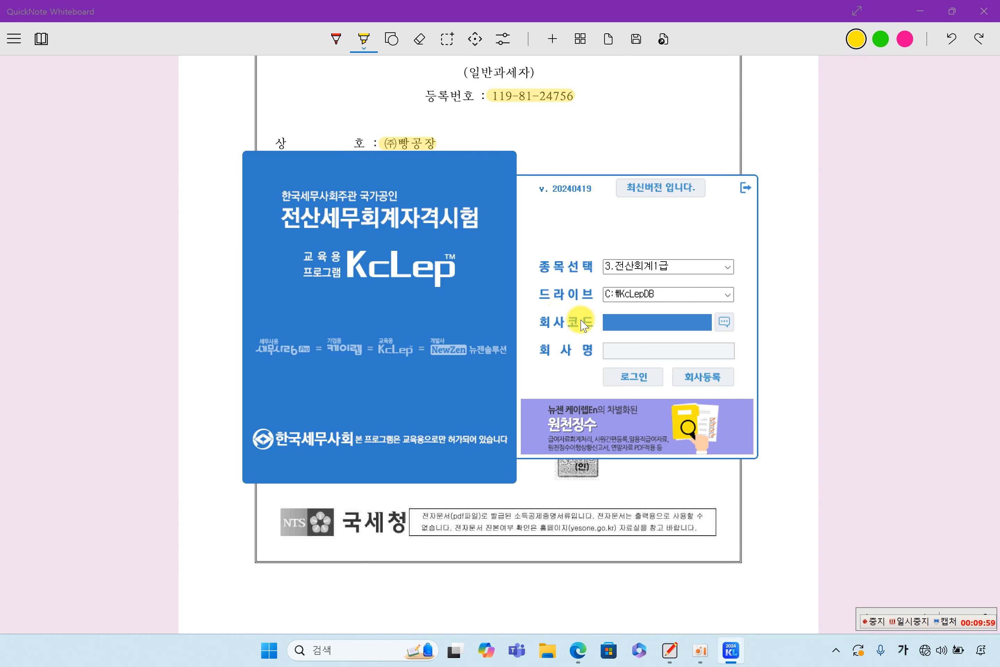
click(723, 330)
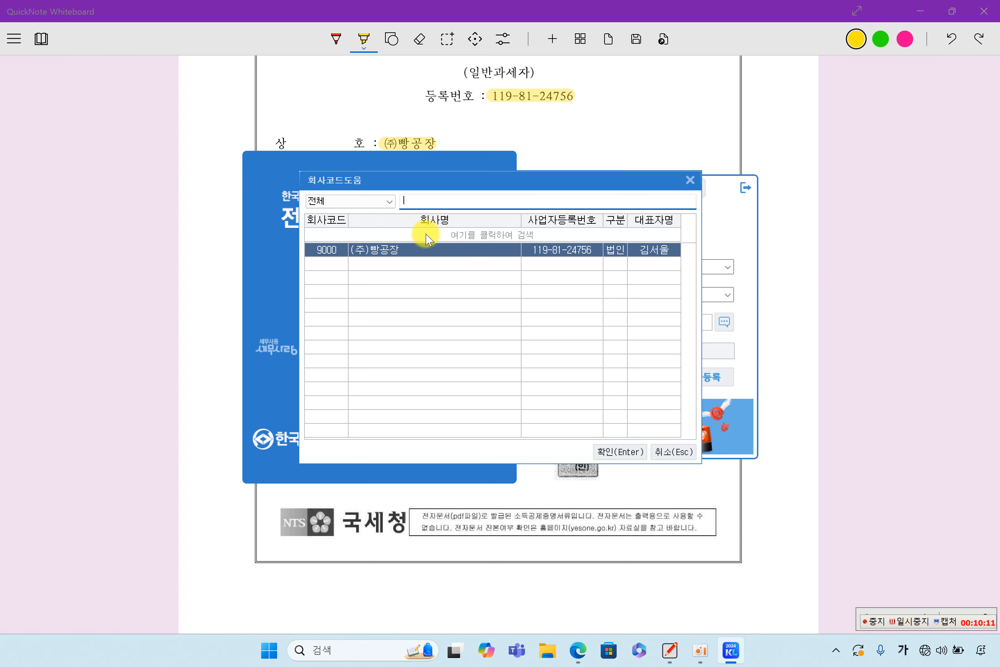
click(615, 451)
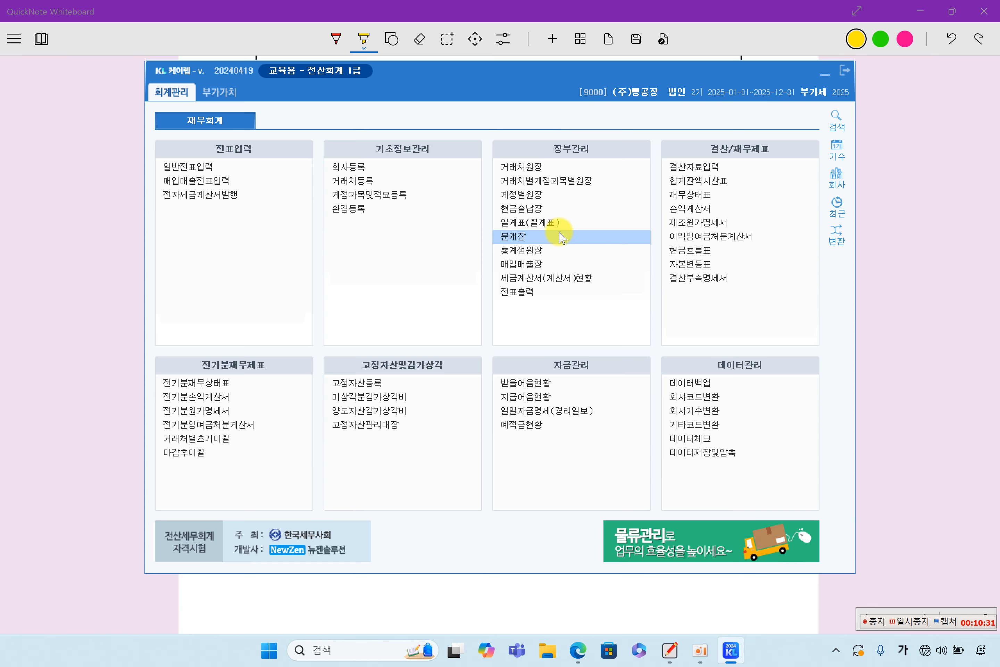
Step: Switch to QuickNote Whiteboard and highlight the 2기 fiscal period starting 2025년 1월 1일 above the completed company registration form
click(941, 370)
scroll(730, 374, down, 15)
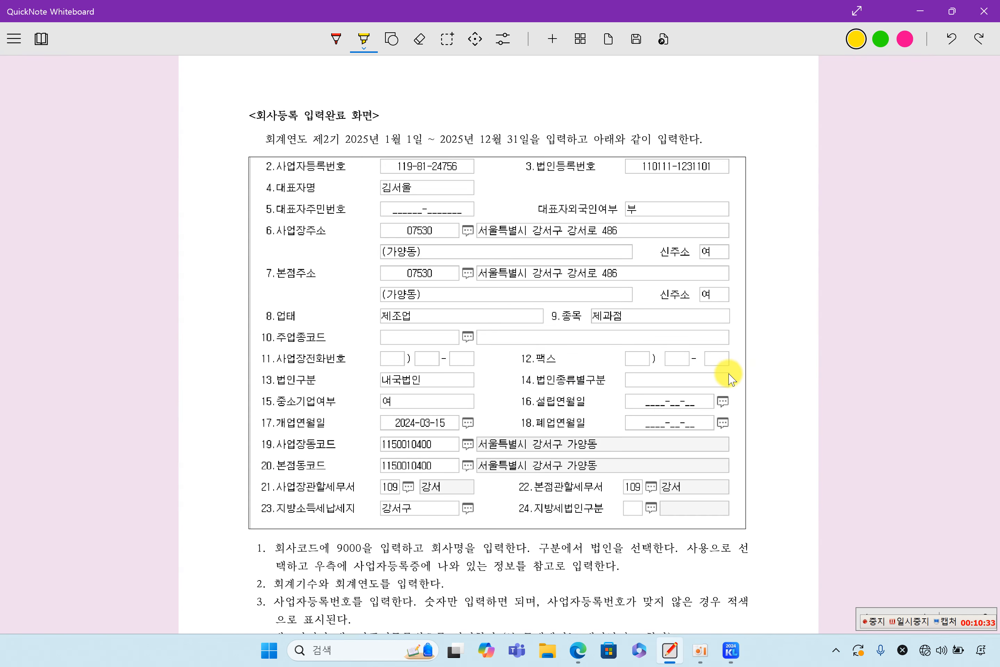
drag(331, 143, 510, 139)
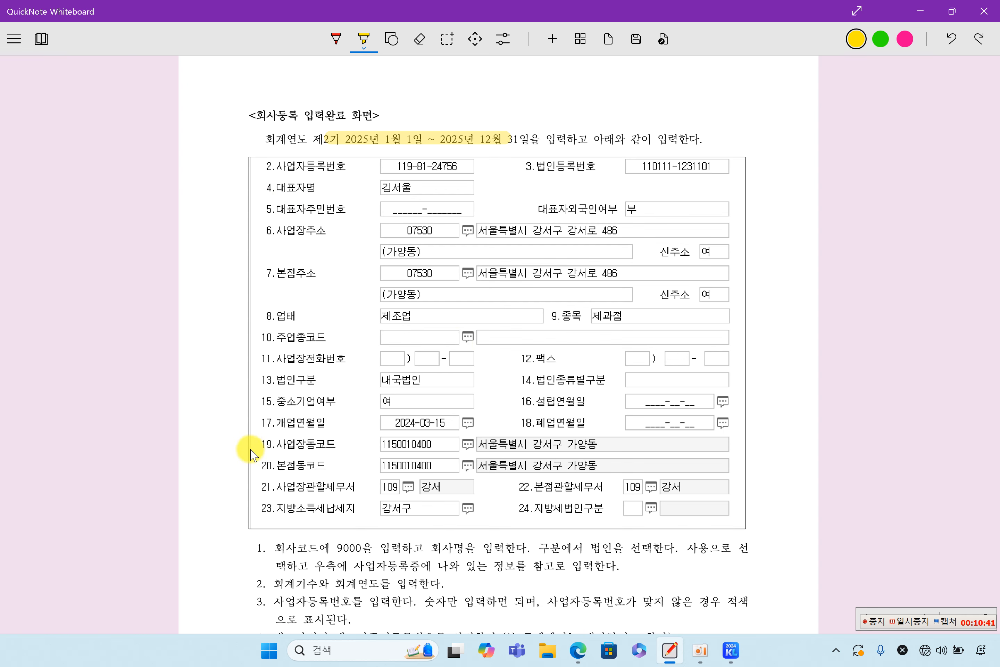
Step: Highlight 9000, 회사명, 법인, 사용 and 정보를 참고로 in instruction 1 below the form
scroll(488, 464, down, 5)
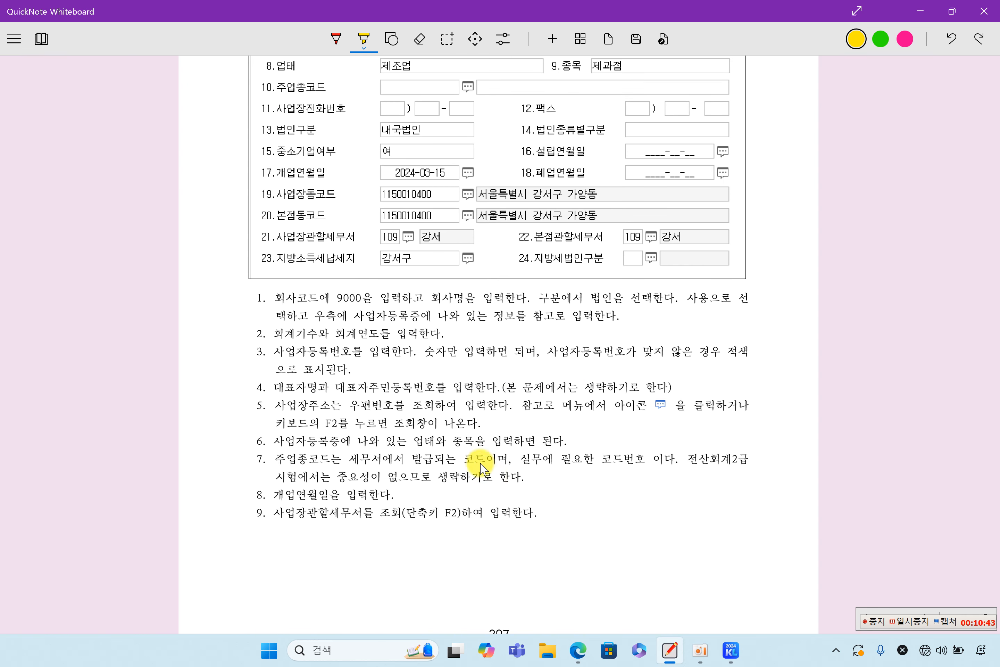
drag(338, 298, 373, 298)
drag(448, 301, 489, 302)
drag(586, 301, 606, 305)
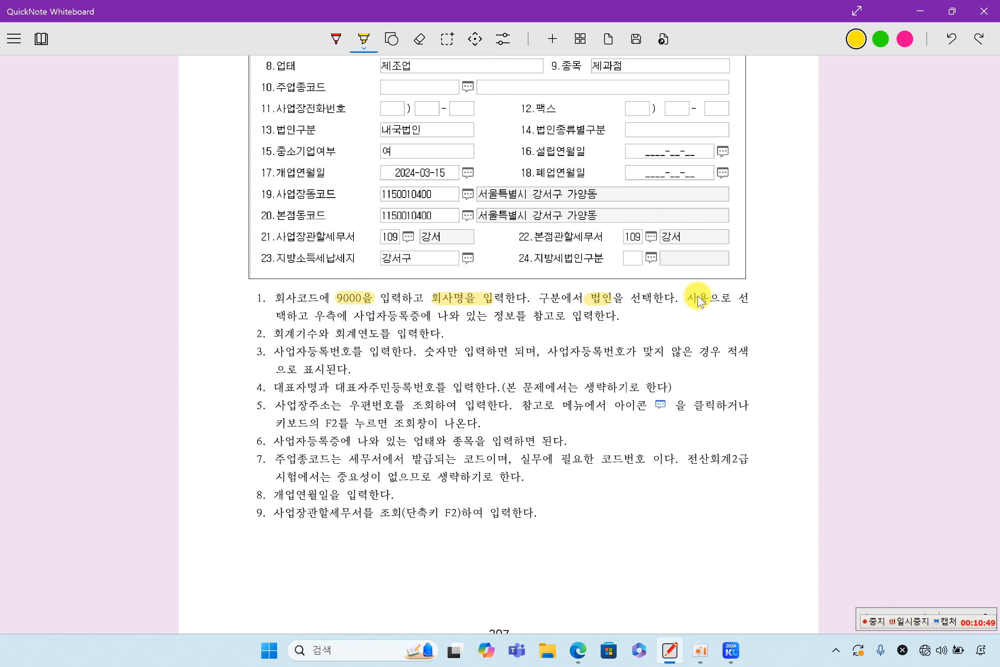
drag(704, 301, 708, 299)
drag(493, 316, 581, 322)
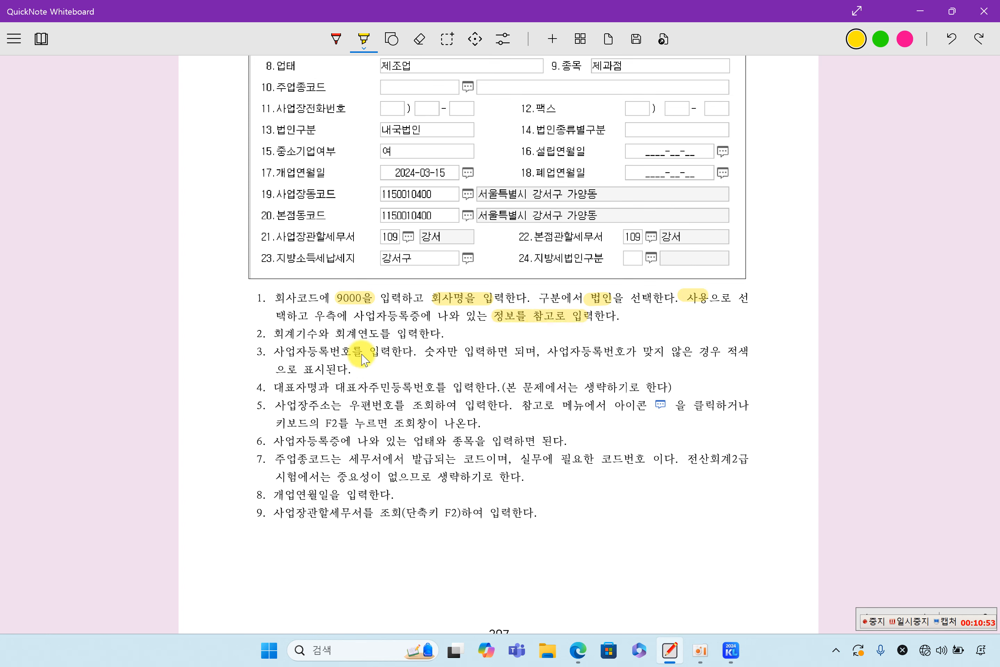
Step: Highlight 회계기수 and 회계연도 in instruction 2 and the business registration number entry rules in instruction 3
drag(283, 334, 390, 335)
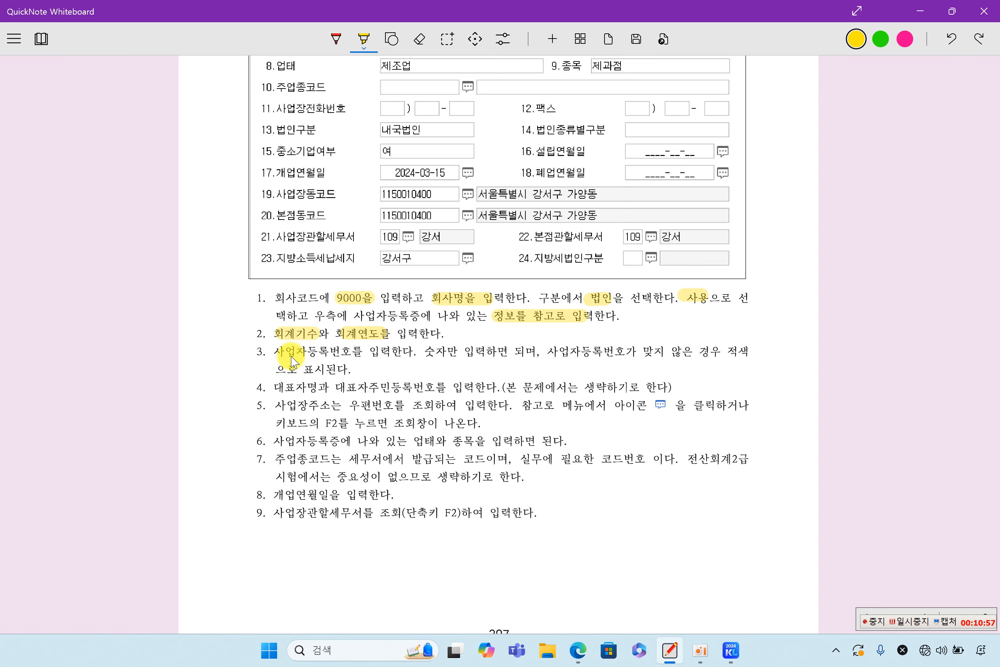
drag(278, 351, 485, 356)
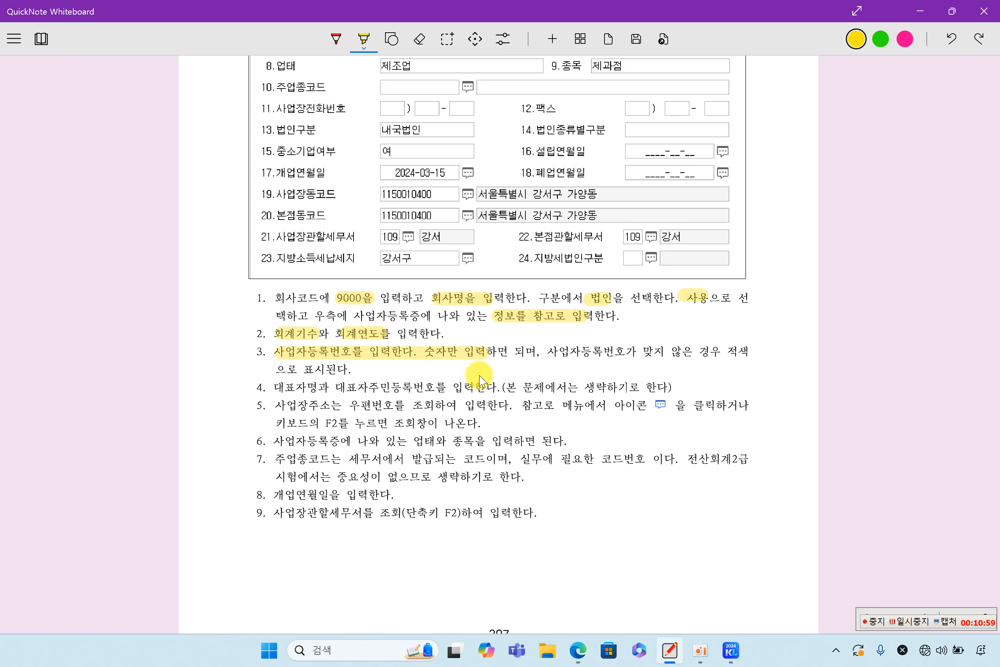
drag(644, 353, 748, 351)
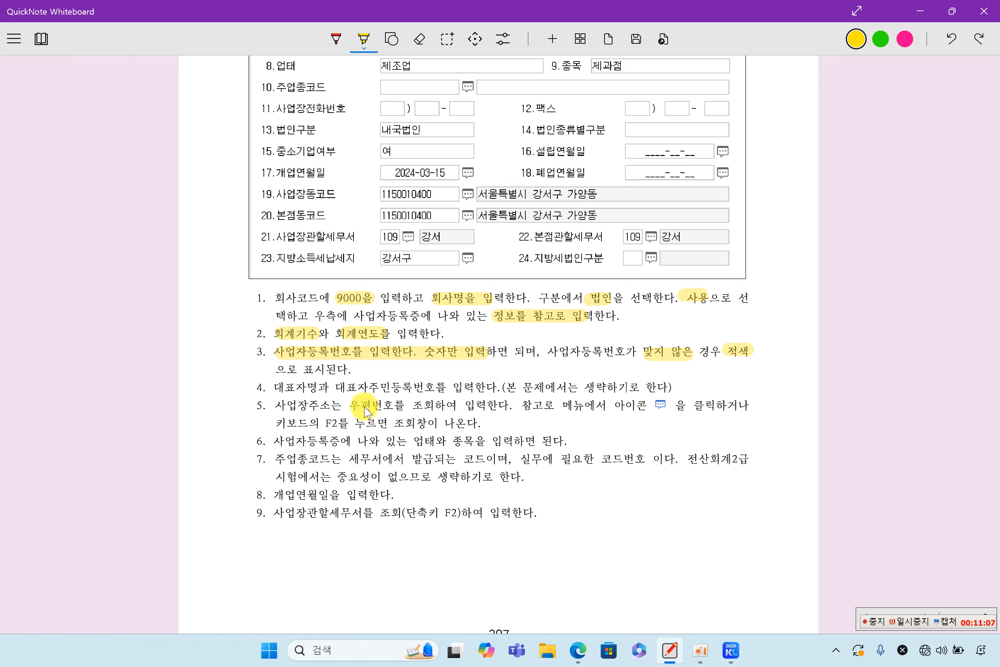
Step: Highlight the postcode lookup, 업태와 종목, 개업연월일 and 사업장관할세무 in instructions 5, 6, 8 and 9
drag(361, 405, 427, 404)
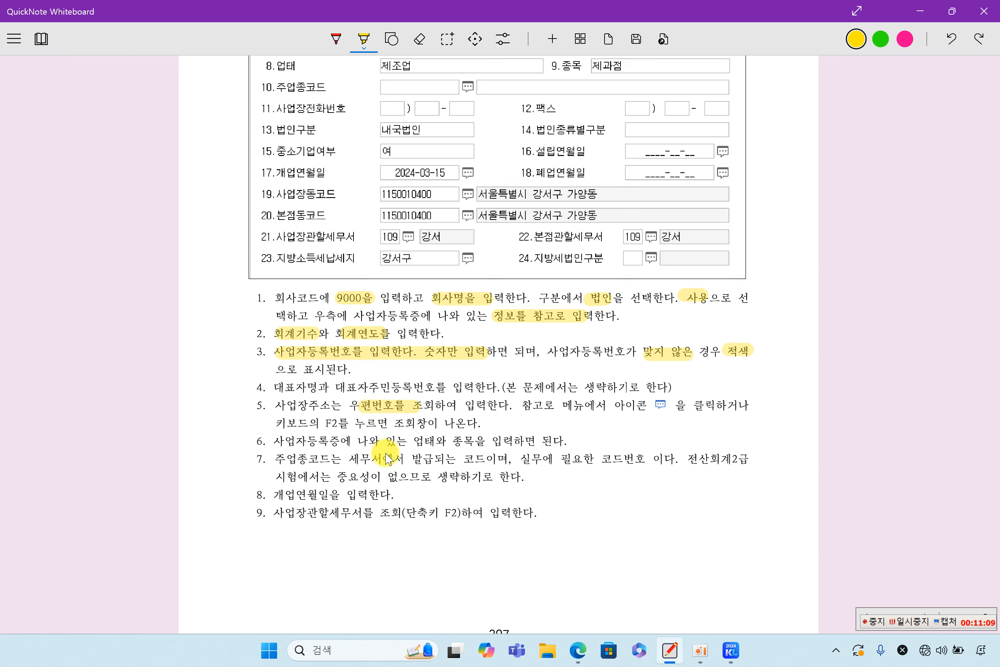
drag(414, 440, 473, 442)
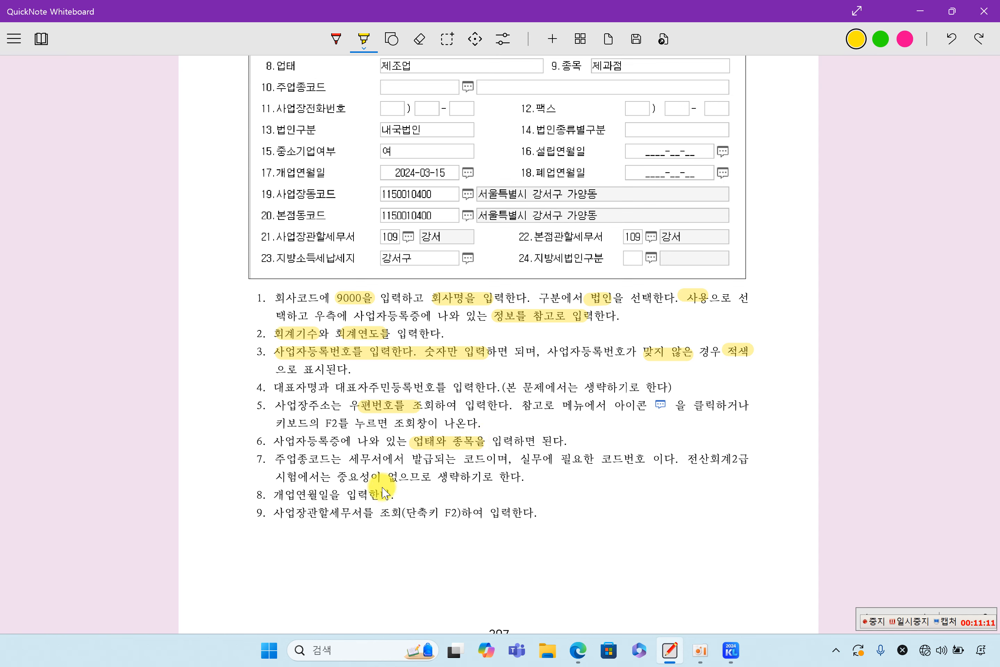
mouse_move(275, 495)
mouse_down()
mouse_move(328, 501)
mouse_move(354, 516)
mouse_up()
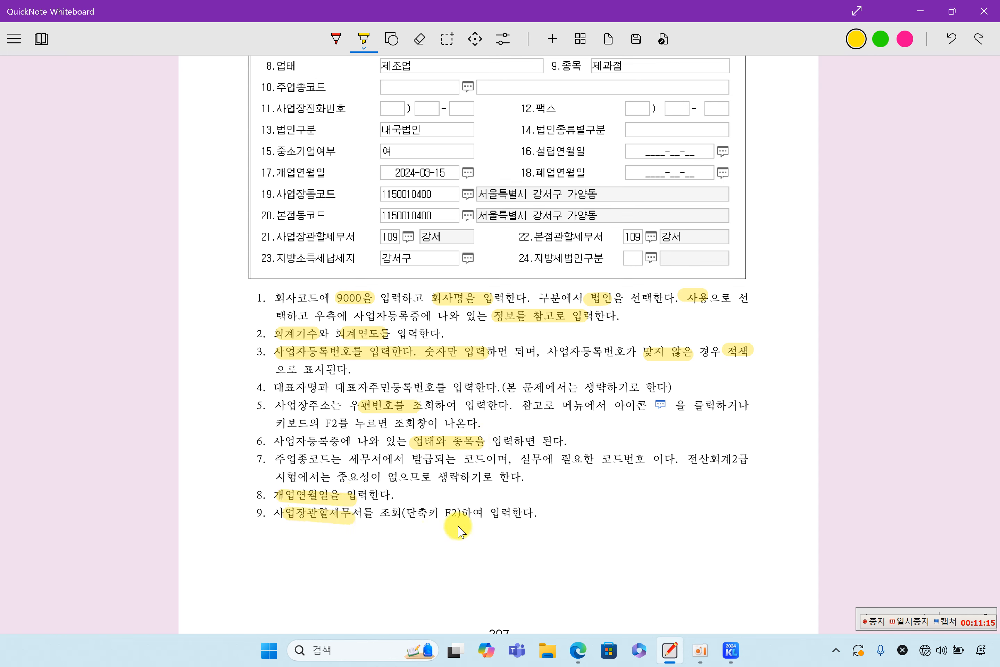
Step: Bring up the 거래처등록하기 exercise in the notes and open the 거래처등록 window in KcLep
scroll(469, 526, up, 5)
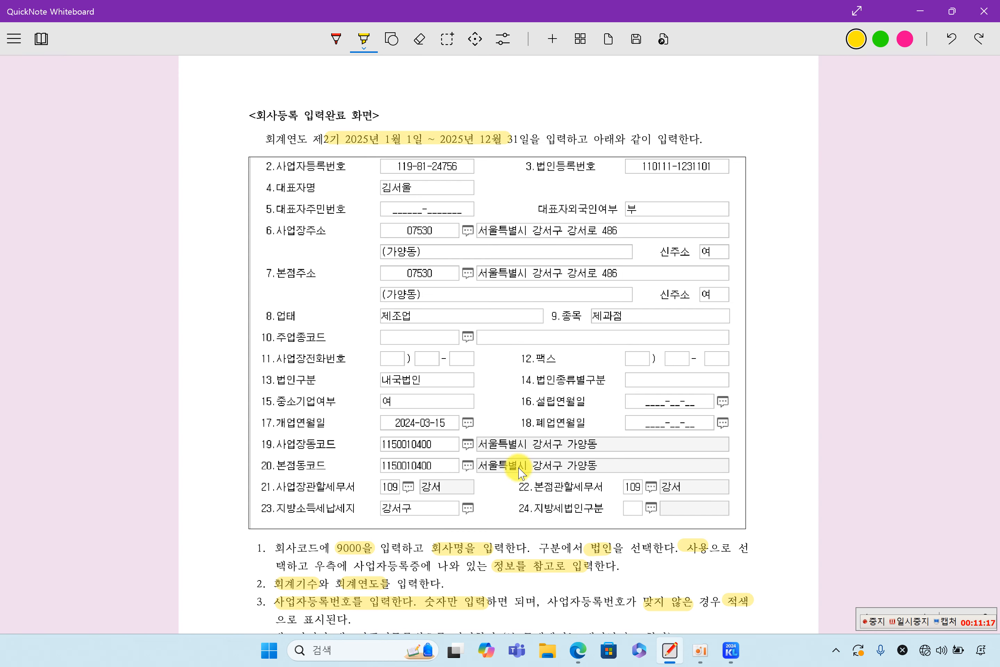
scroll(506, 313, down, 15)
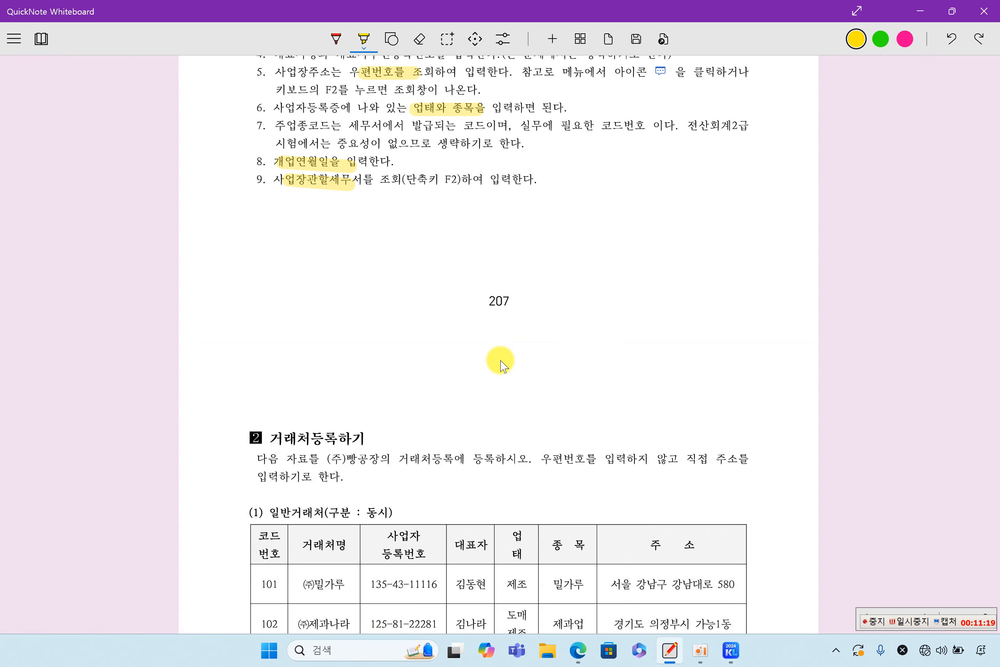
scroll(499, 367, down, 2)
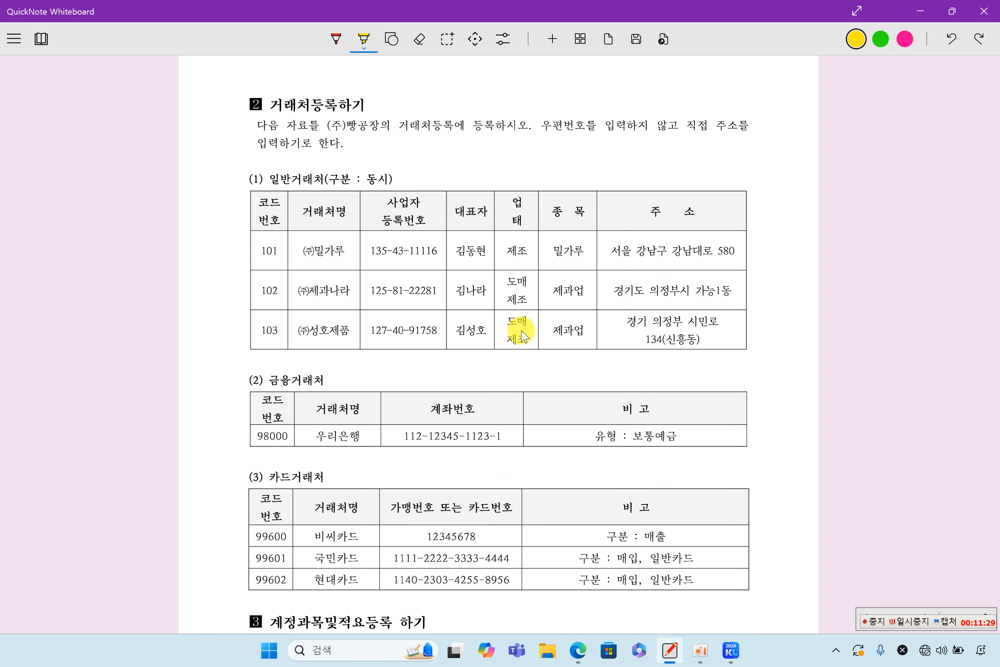
mouse_move(740, 658)
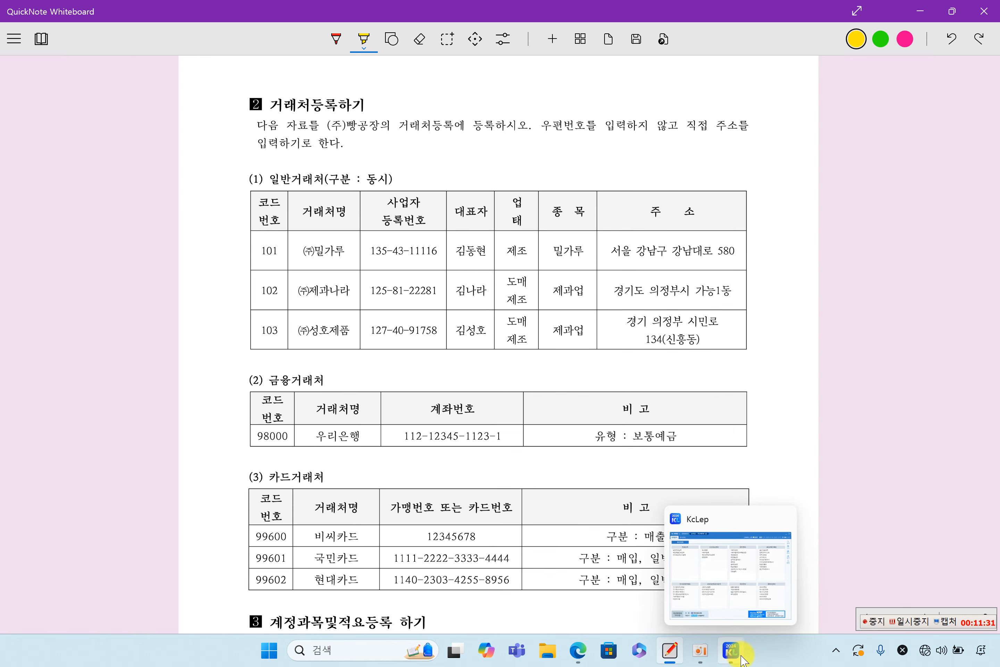
click(740, 658)
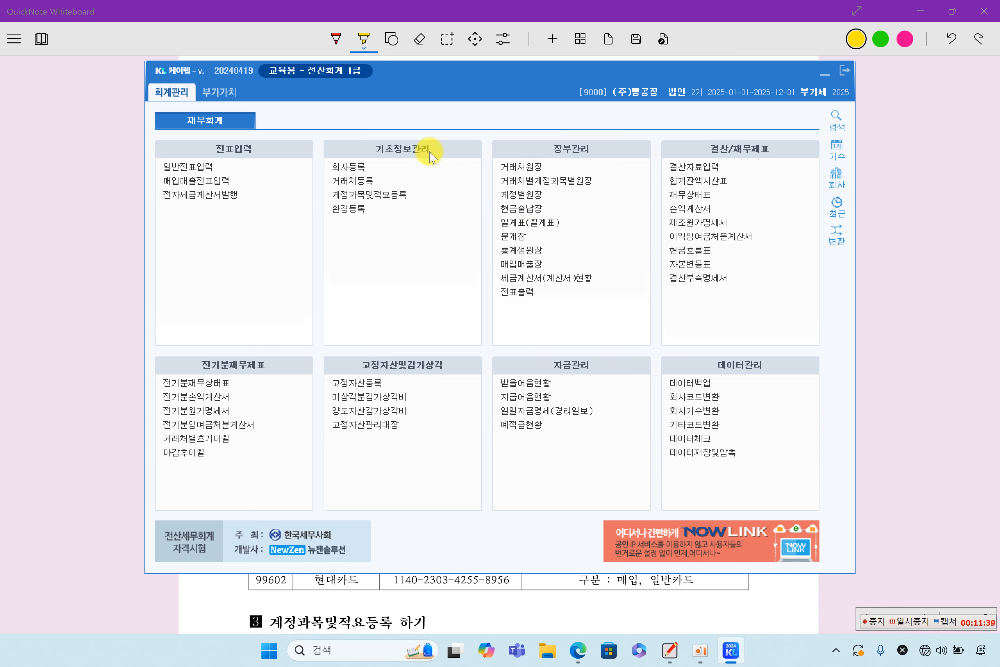
click(360, 182)
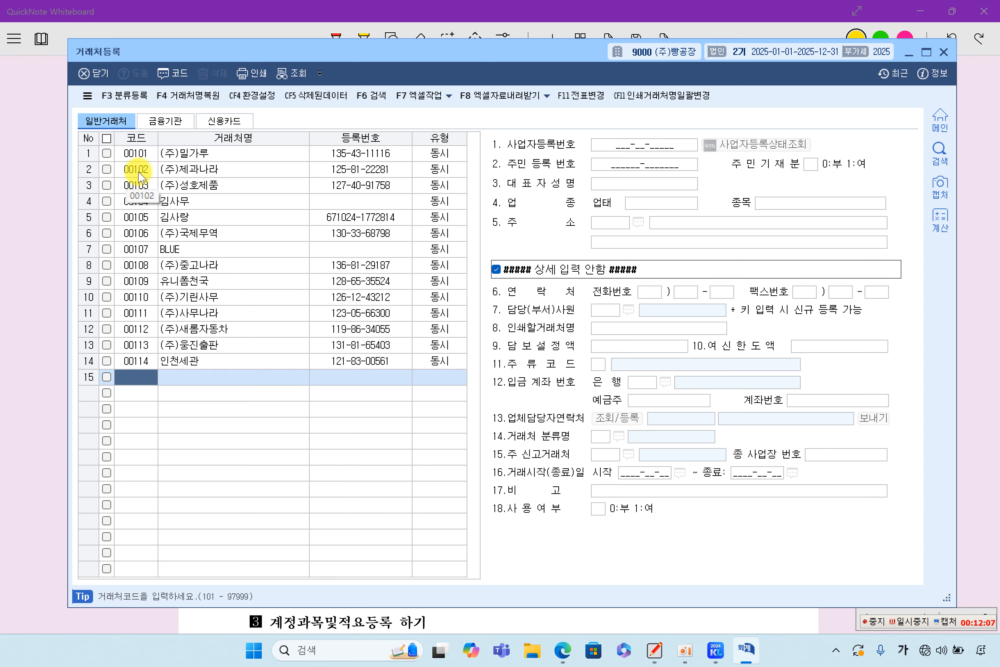
Step: In QuickNote Whiteboard, highlight general clients 101, 102 and 103 and the 일반거래처, 금융거래처 and 카드거래처 headings
click(18, 279)
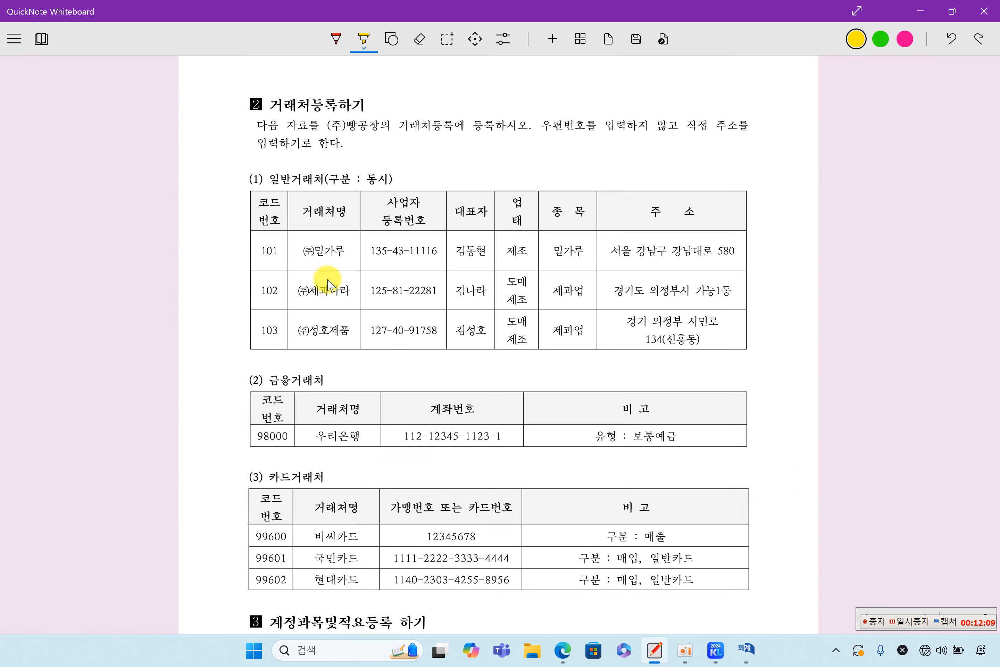
drag(259, 251, 339, 253)
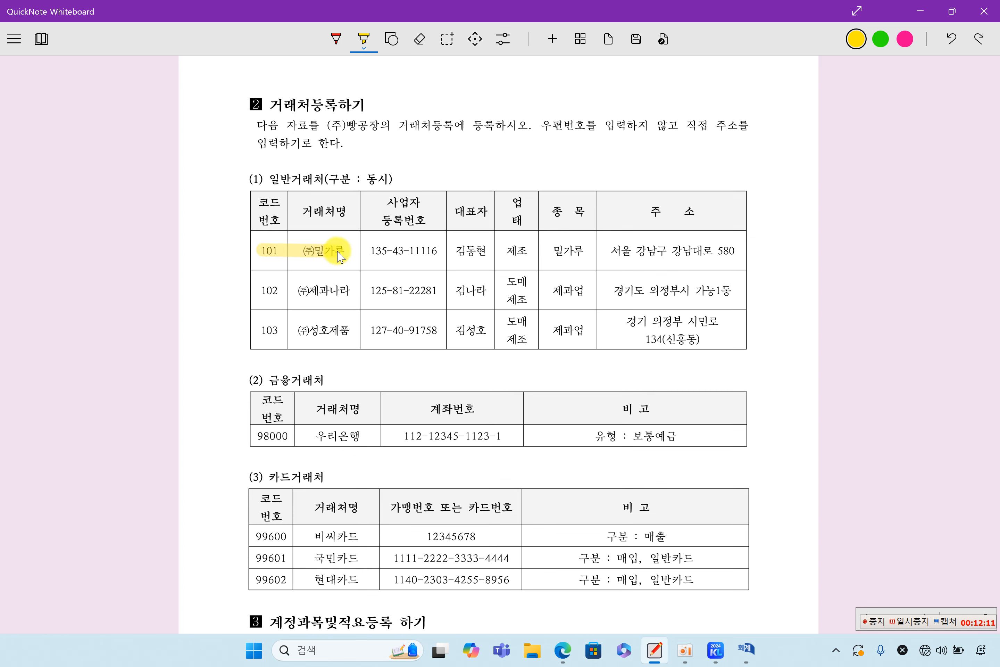
drag(260, 290, 353, 290)
drag(259, 331, 353, 338)
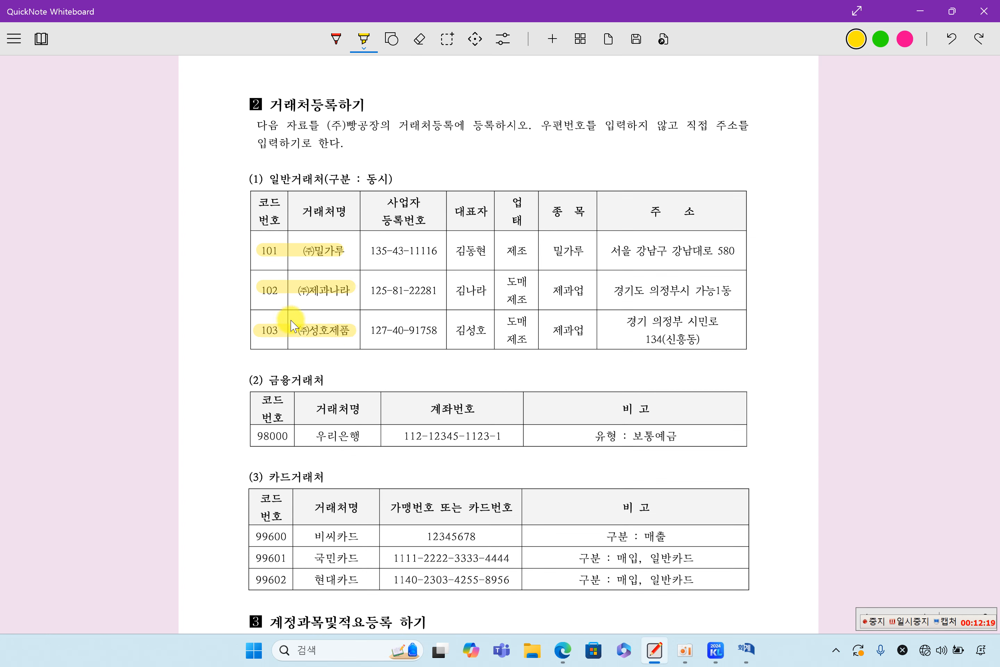
drag(251, 178, 311, 179)
drag(244, 381, 325, 380)
drag(251, 478, 323, 490)
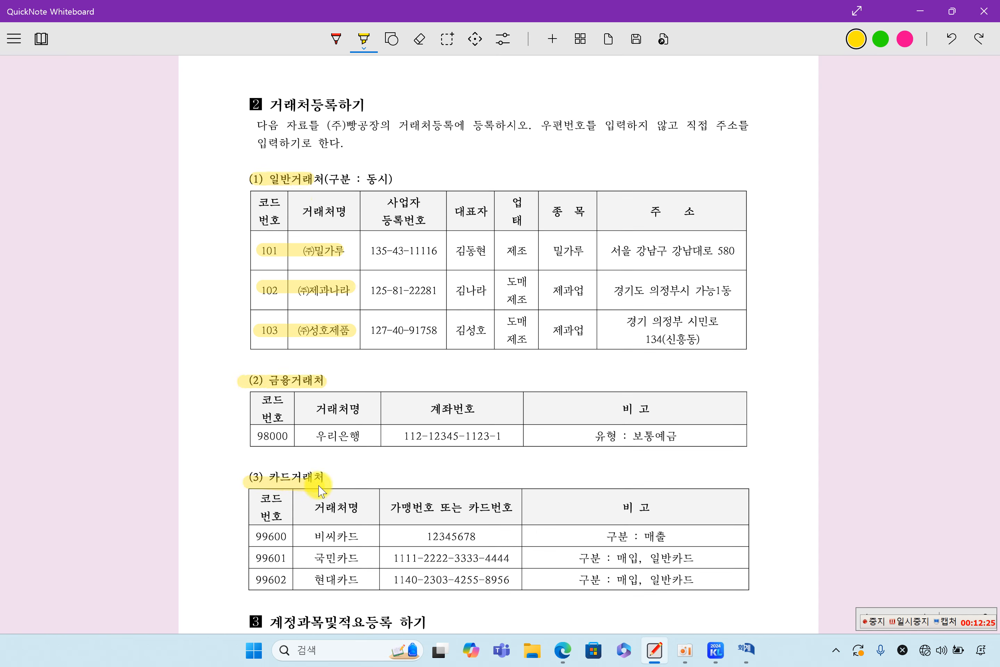
Step: Switch to KcLep and compare the registered 일반거래처, 금융기관 and 신용카드 client lists, returning to 일반거래처
click(746, 648)
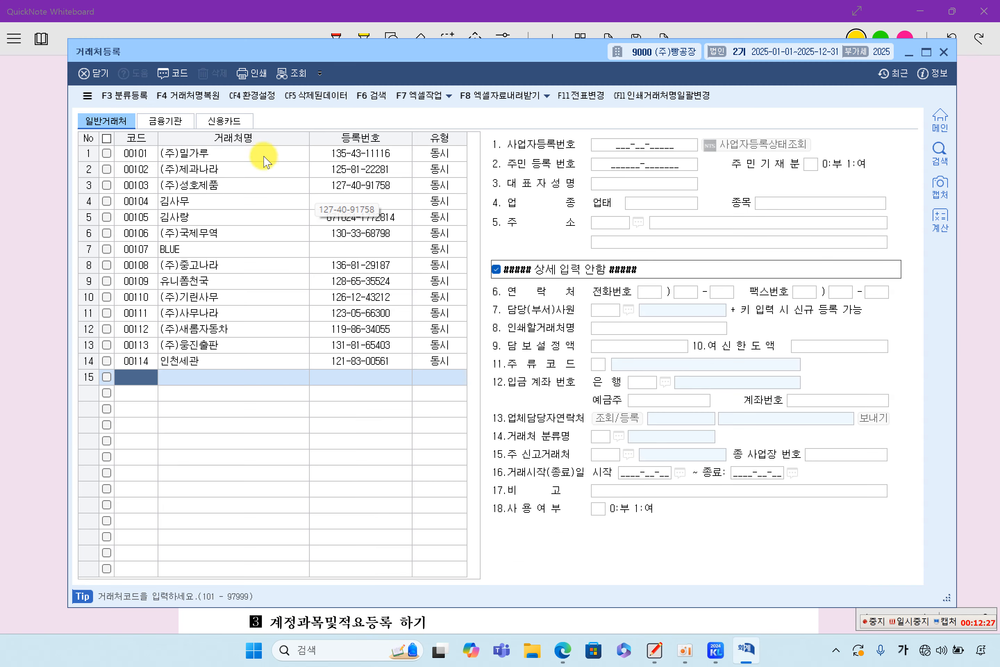
click(172, 126)
click(223, 126)
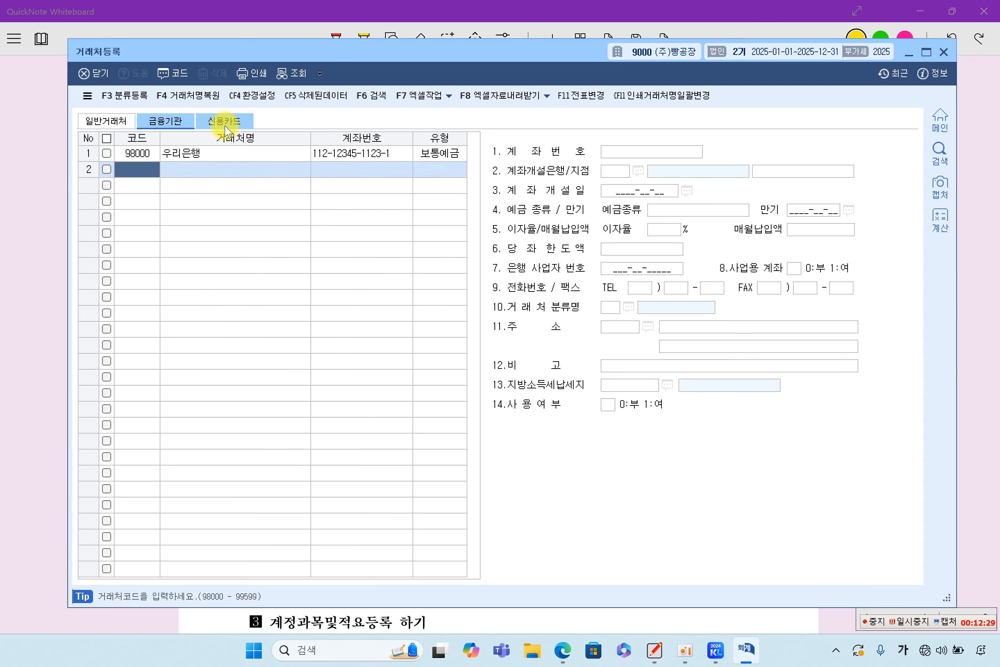
click(100, 122)
click(165, 122)
click(220, 122)
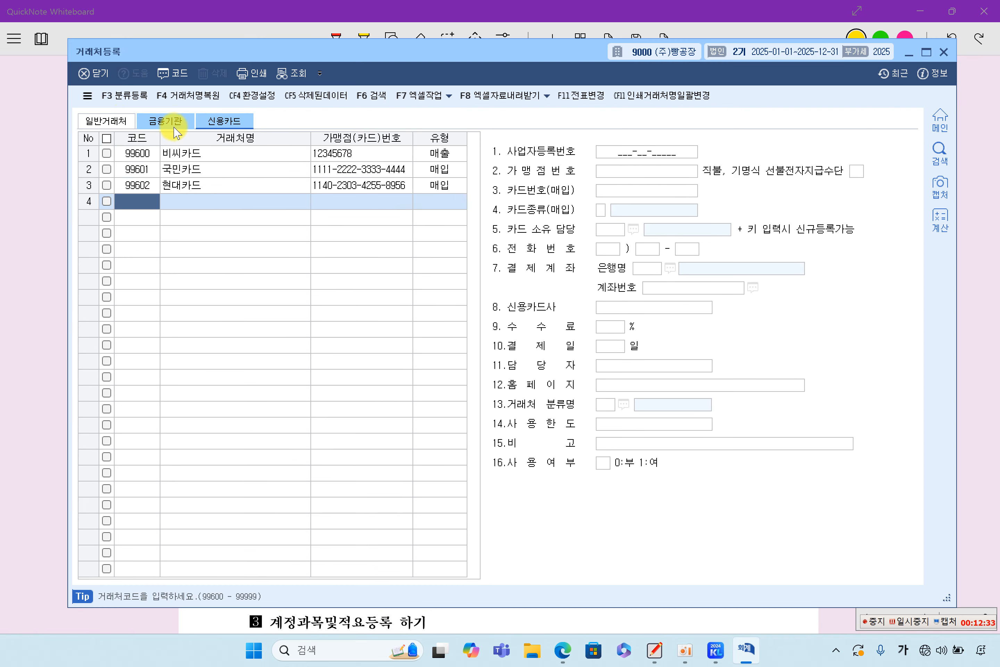
click(125, 124)
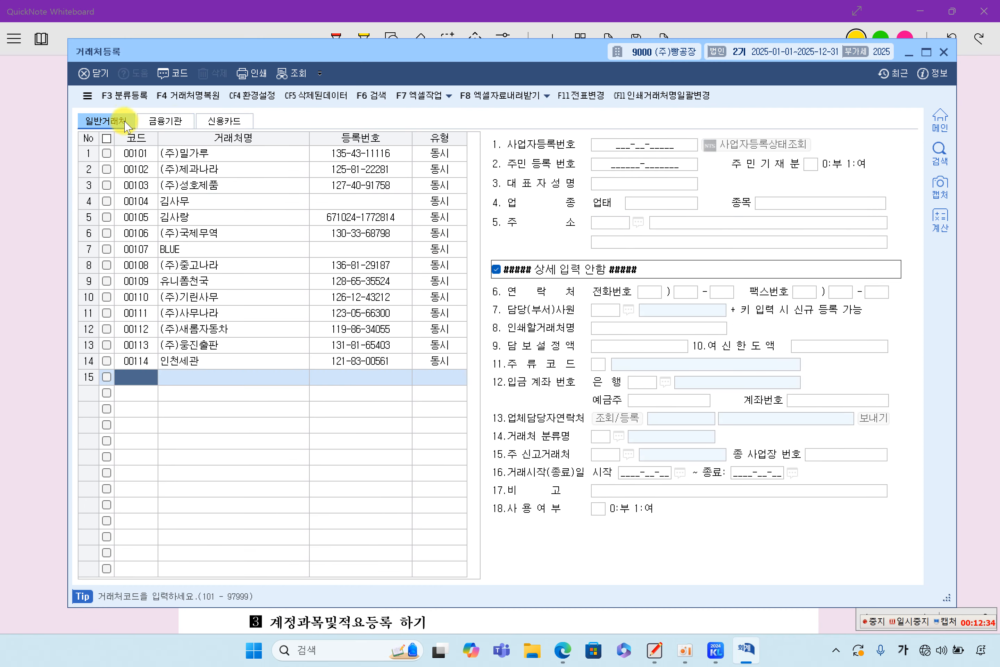
Step: Examine the registration details of general clients 00101, 00102 and 00103, ending on (주)밀가루
click(140, 153)
click(151, 174)
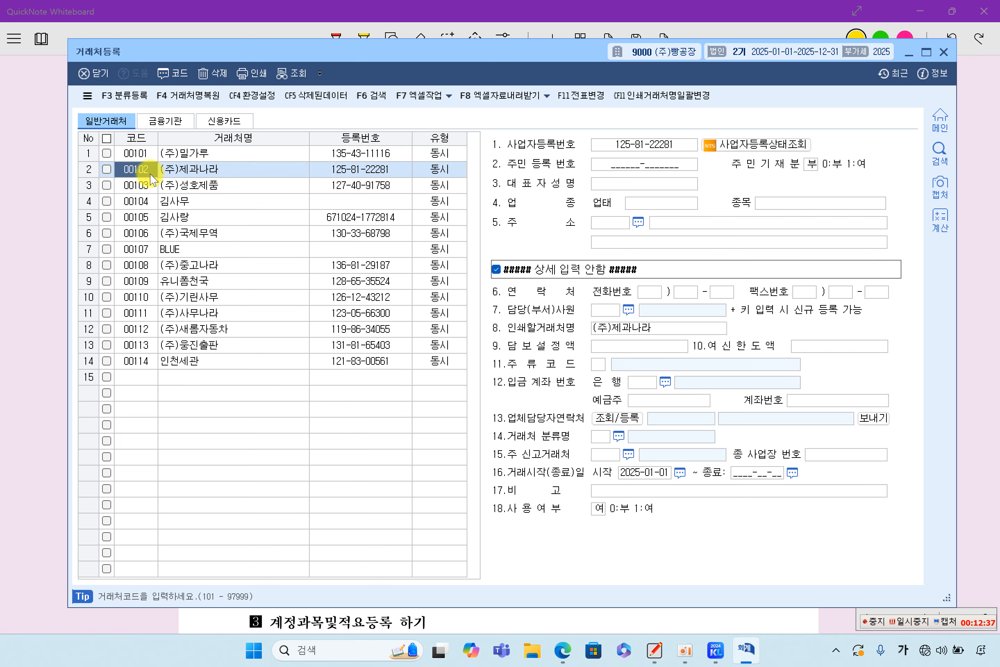
click(141, 186)
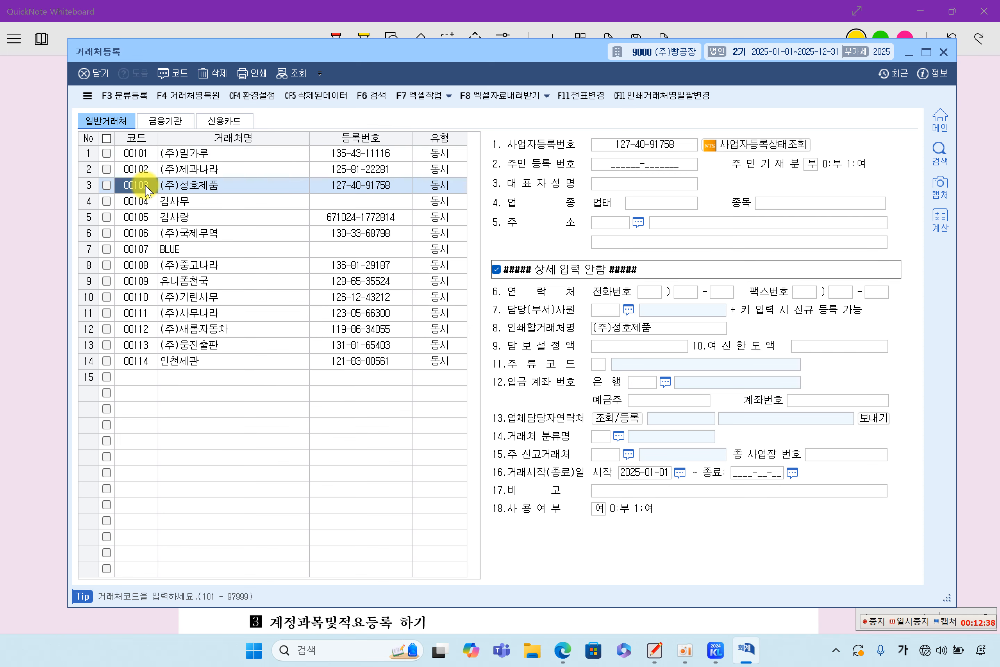
click(134, 154)
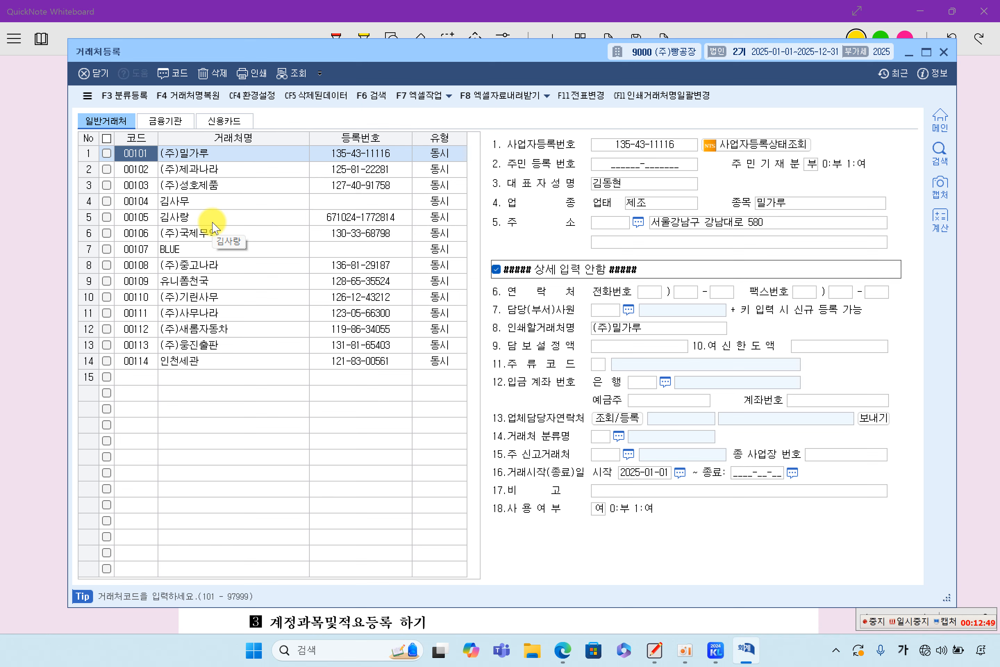
Step: In QuickNote Whiteboard, highlight (주)밀가루's registration number, representative, business type, item and address in the client table
click(20, 258)
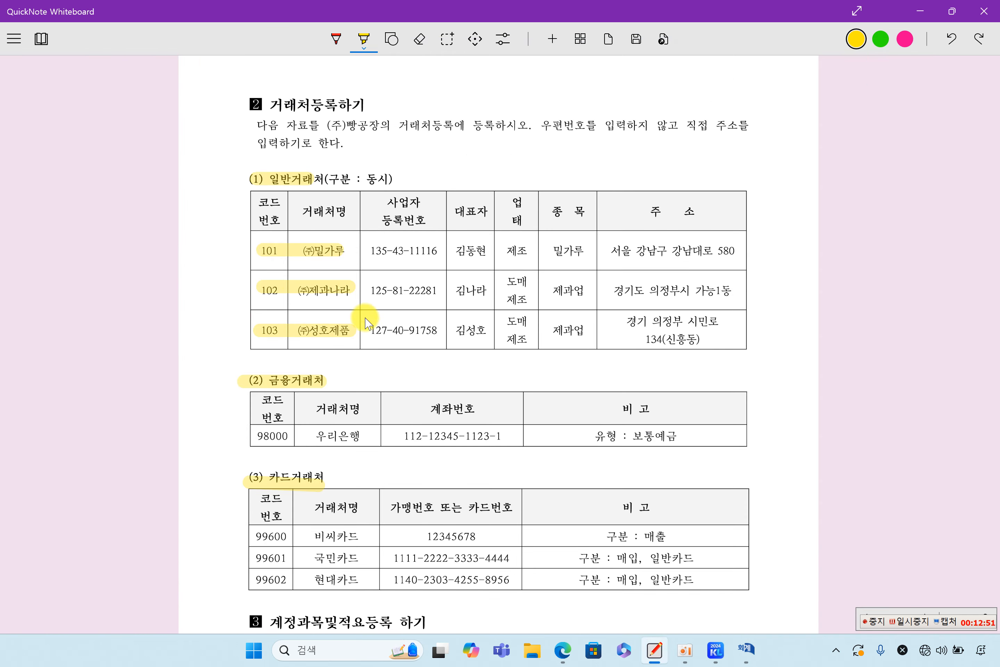
drag(374, 261, 732, 257)
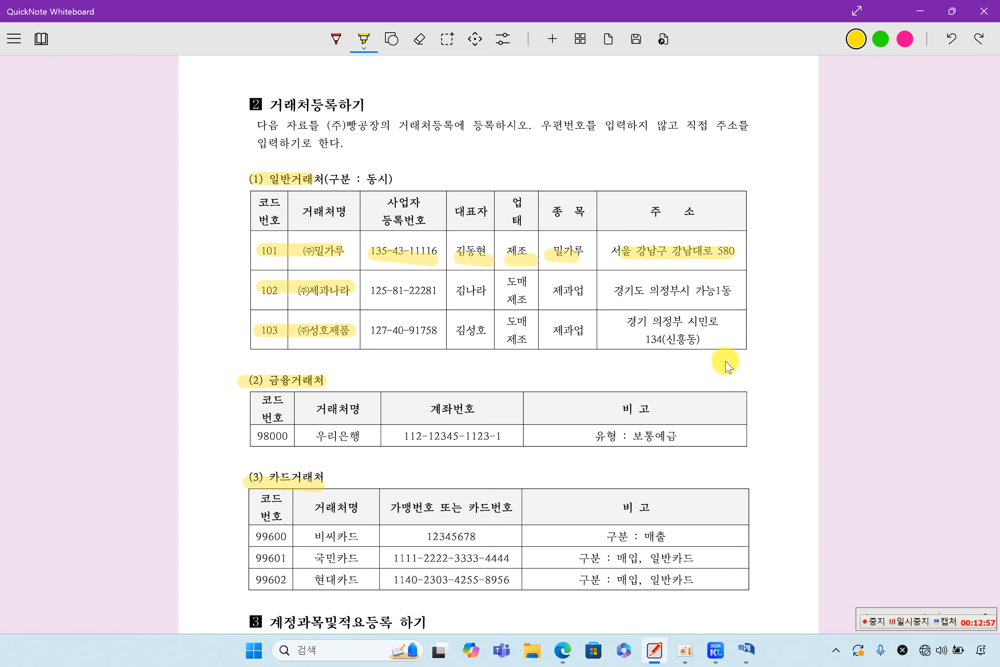
Step: Switch to KcLep and go over the code entry for (주)밀가루 with code 101, ending on its client name
click(748, 647)
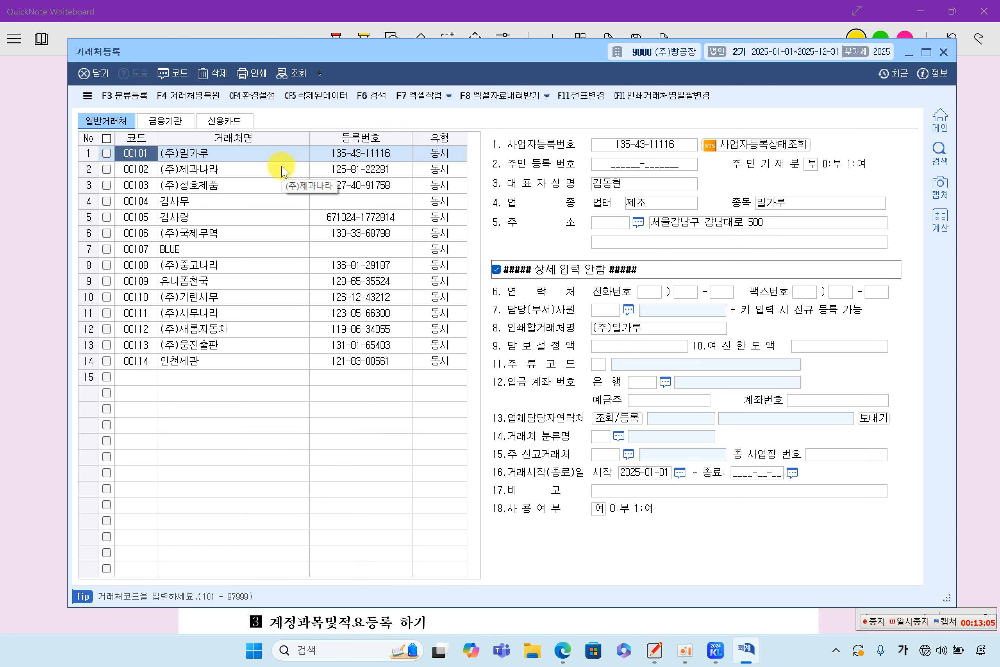
text(10)
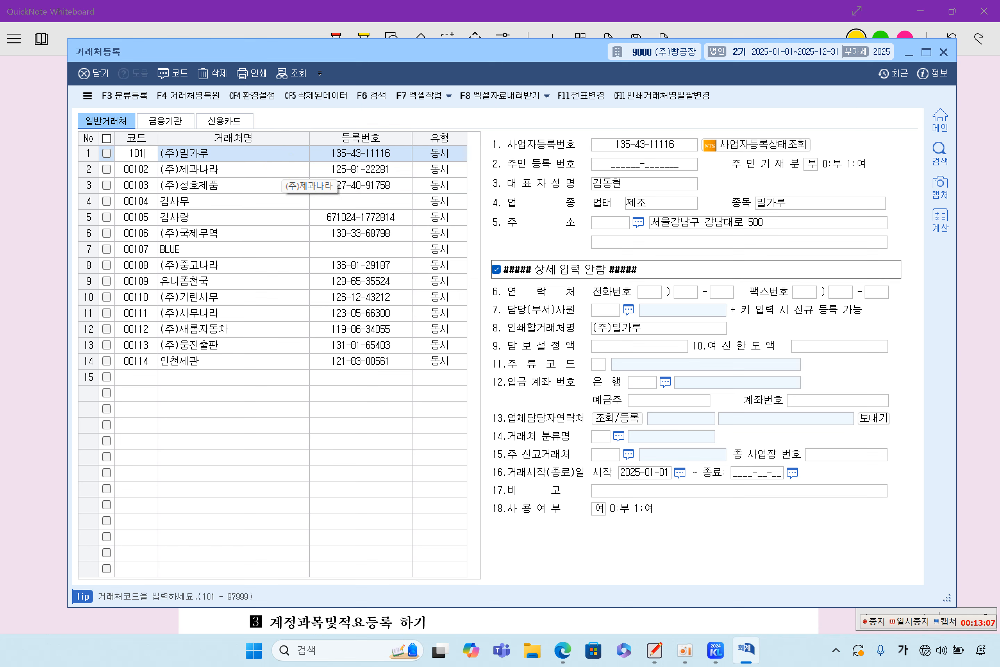
key(Escape)
key(Return)
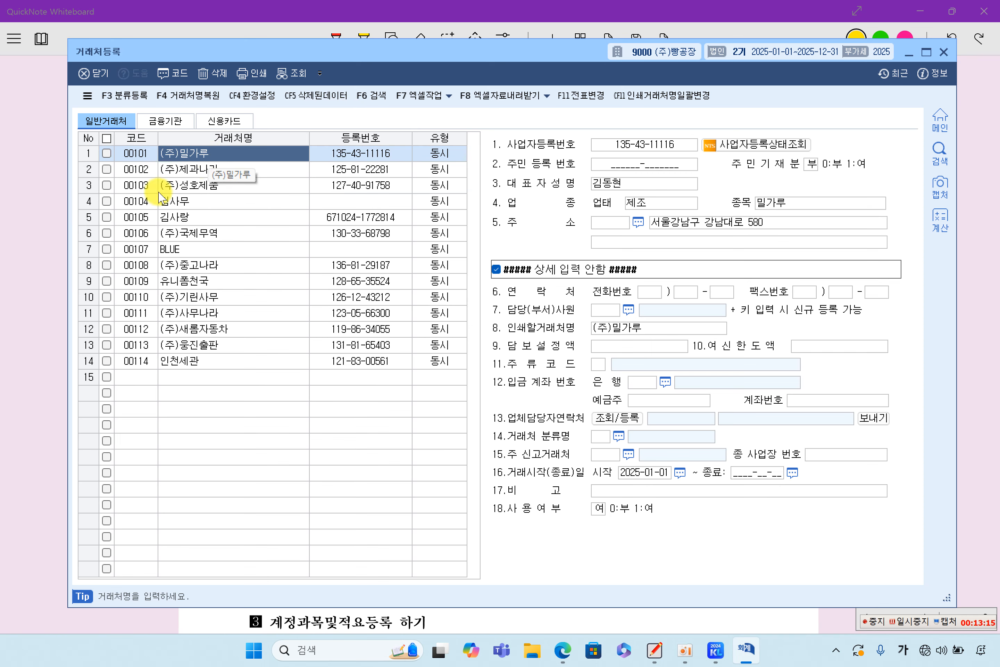
click(40, 272)
click(747, 650)
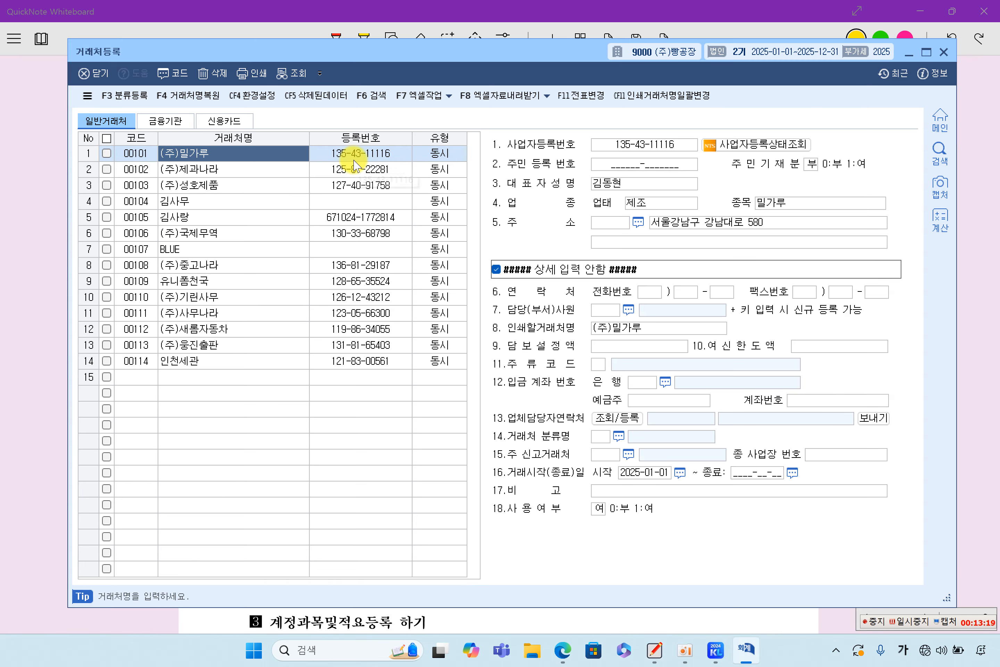
Step: Go through (주)밀가루's business registration number, representative, business type, item, postal code and address fields, keeping the postal code empty
click(638, 144)
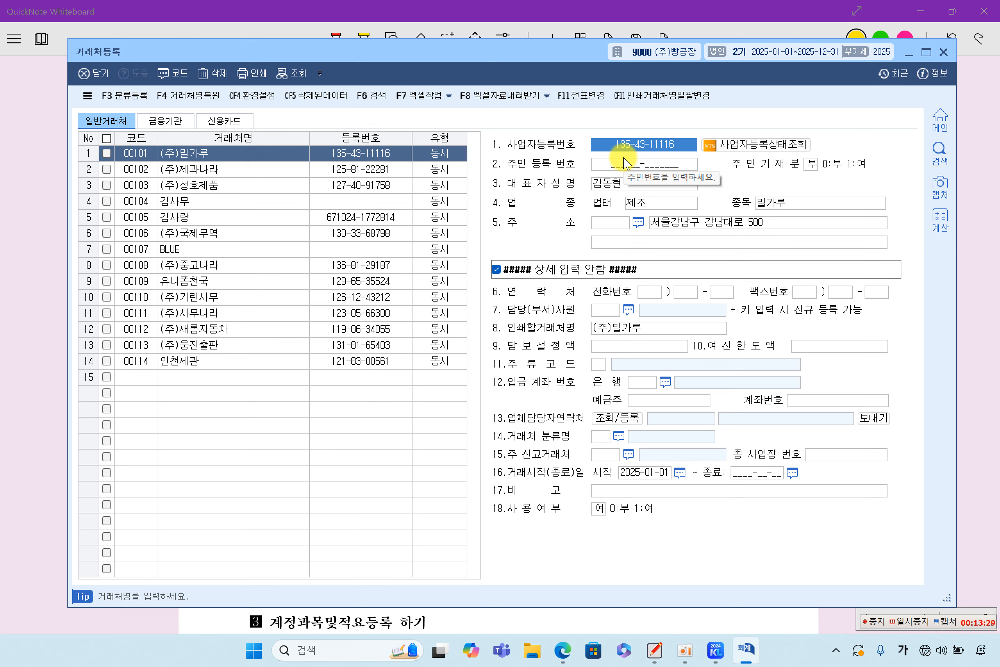
text(1)
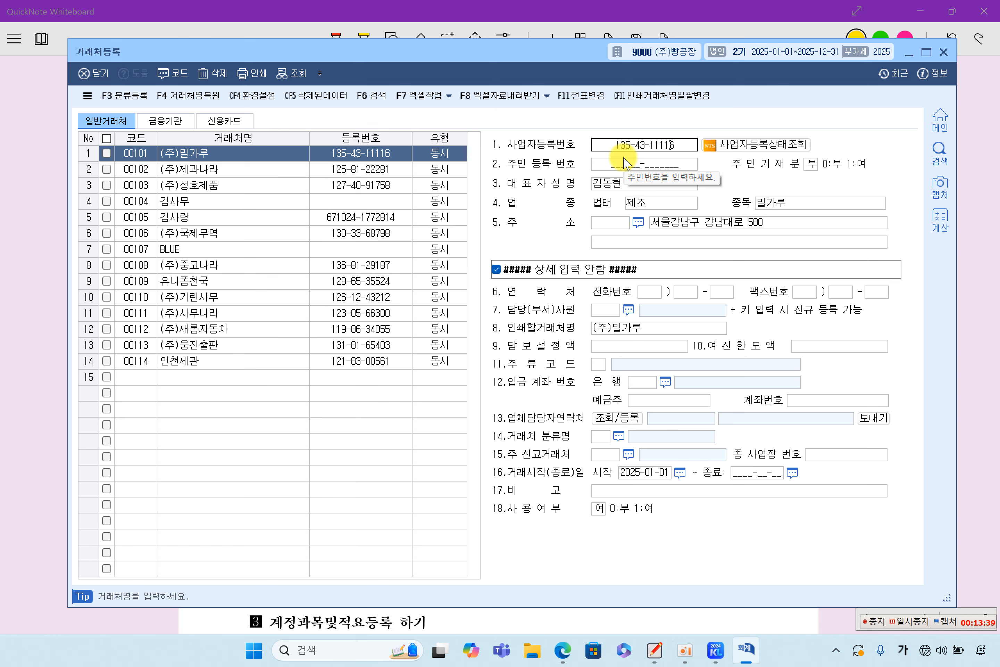
key(Return)
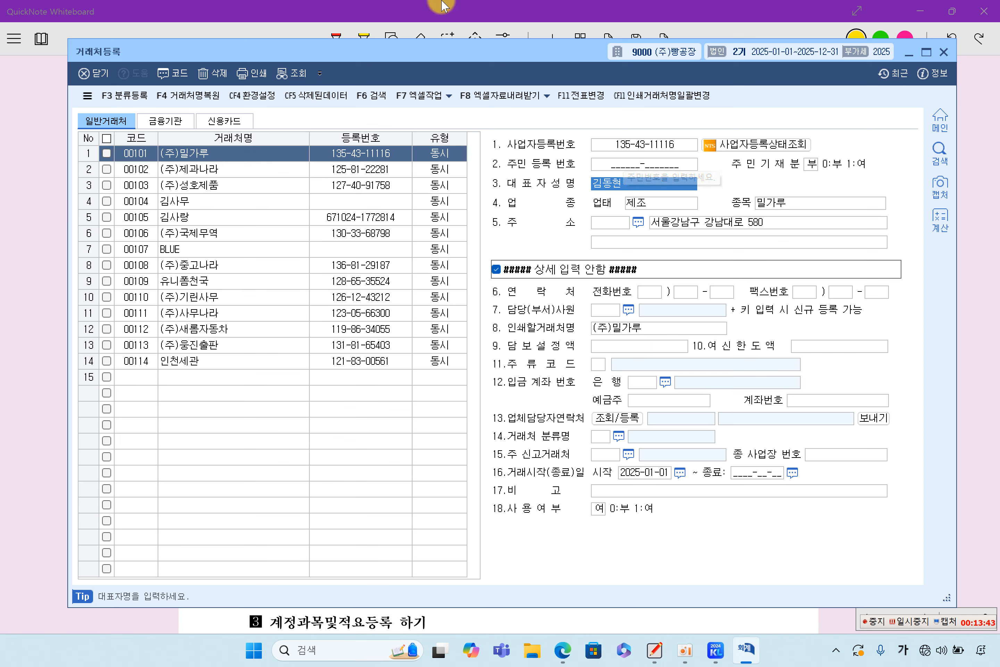
click(646, 202)
click(787, 206)
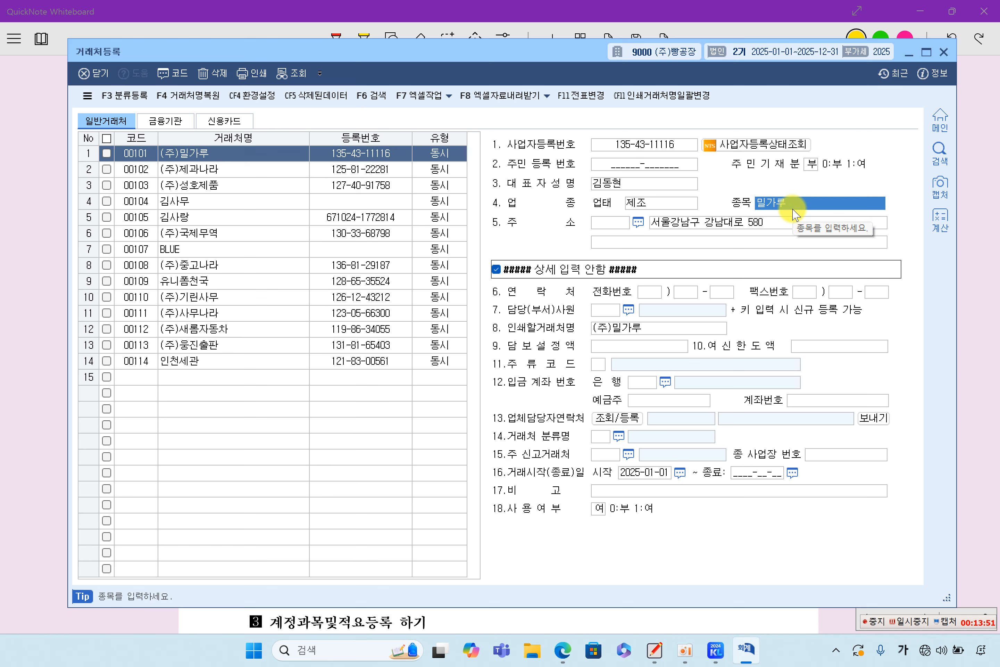
key(shift+Tab)
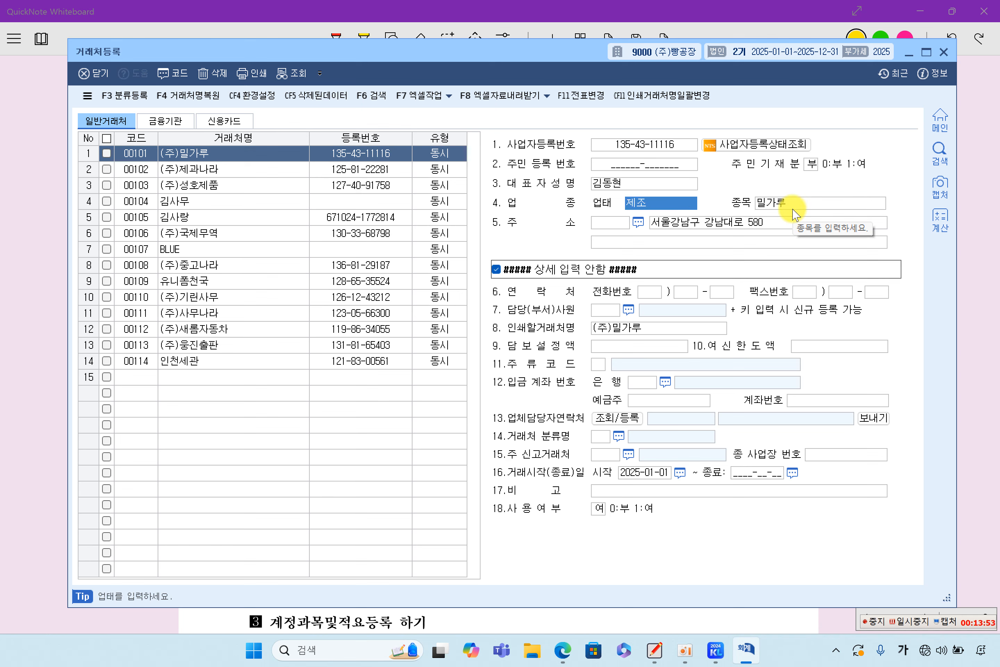
key(Tab)
key(Tab)
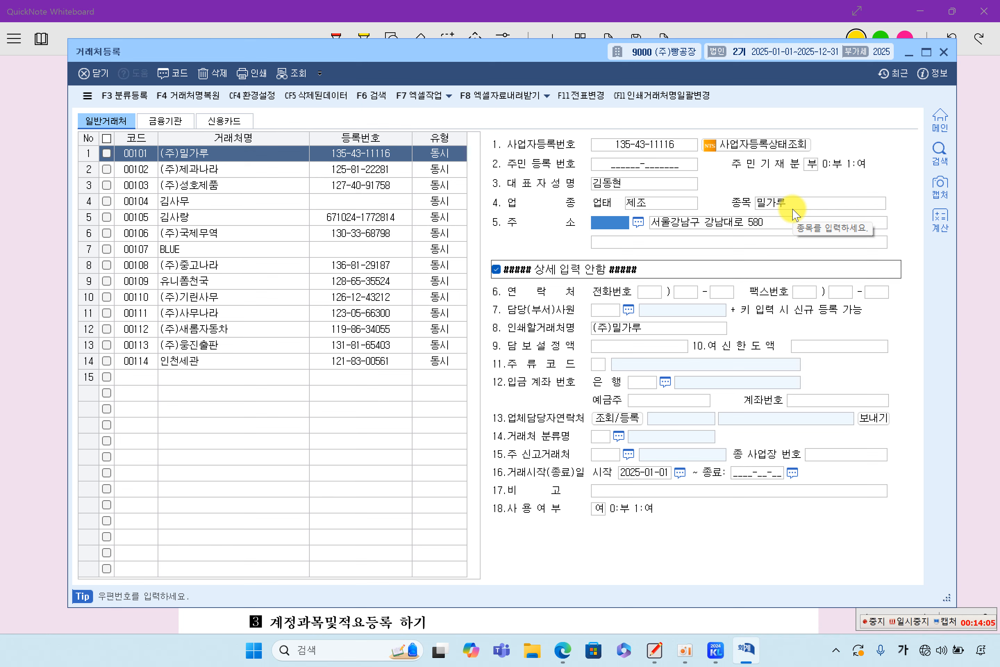
key(Return)
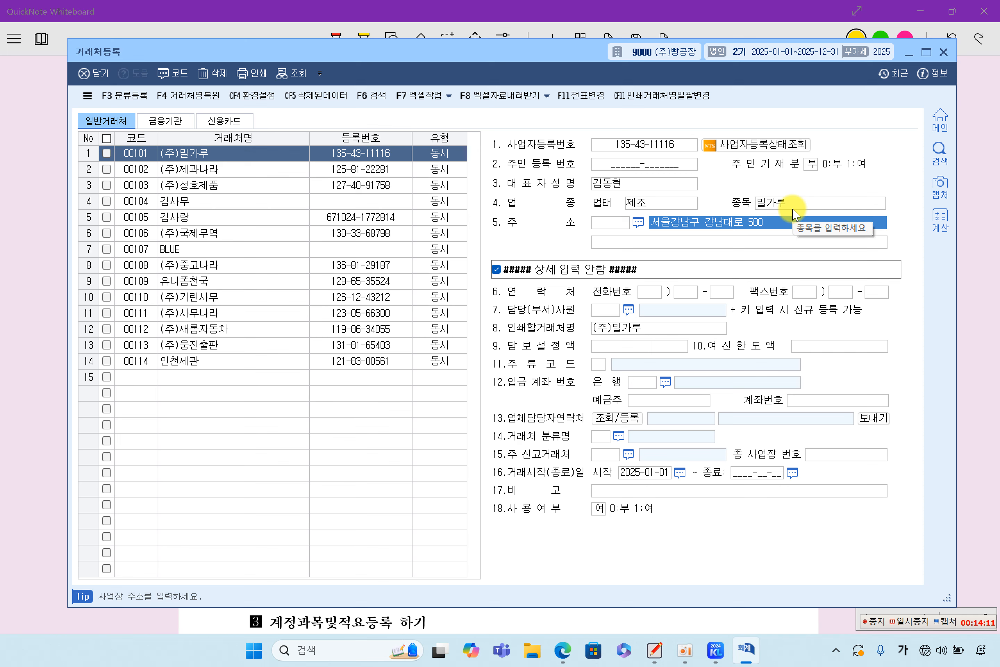
key(Return)
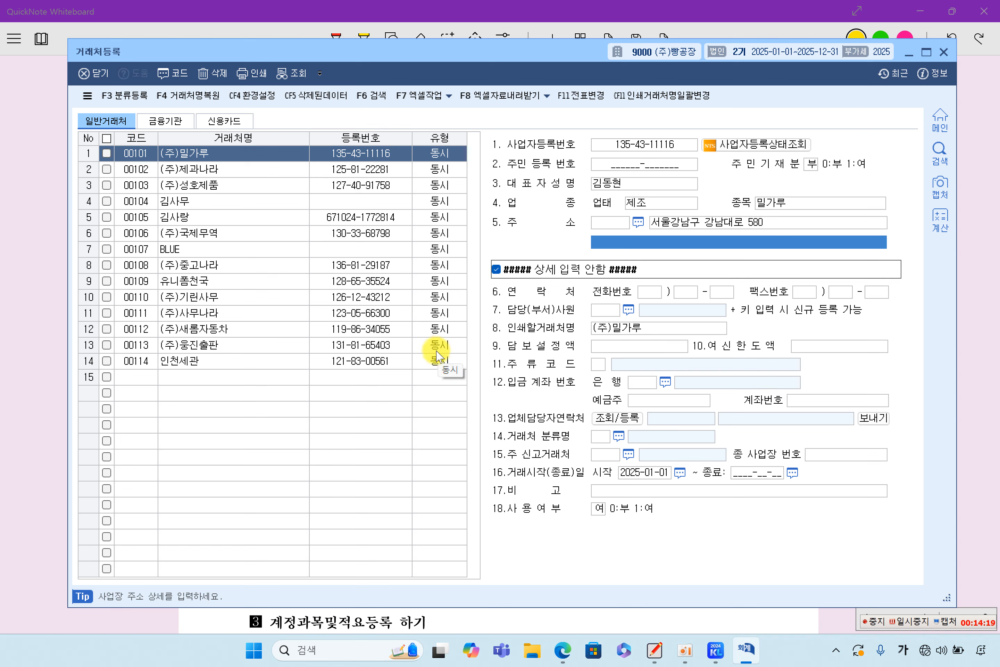
Step: Compare the registered details of (주)밀가루, (주)제과나라 and (주)성호제품, ending on (주)성호제품
click(209, 169)
click(219, 182)
click(206, 154)
click(208, 167)
click(212, 184)
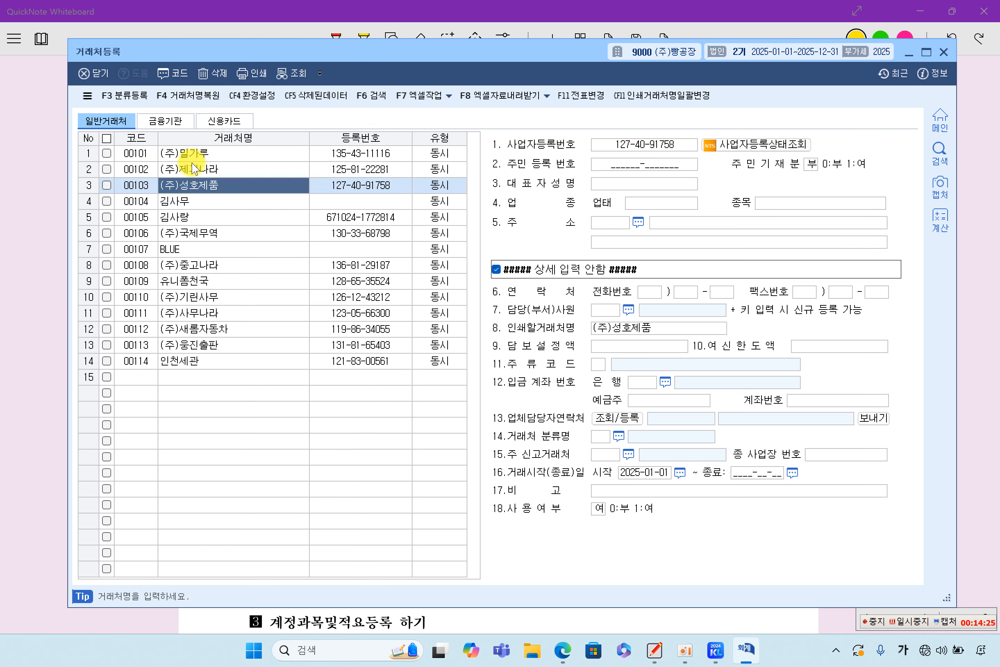
click(198, 153)
click(206, 170)
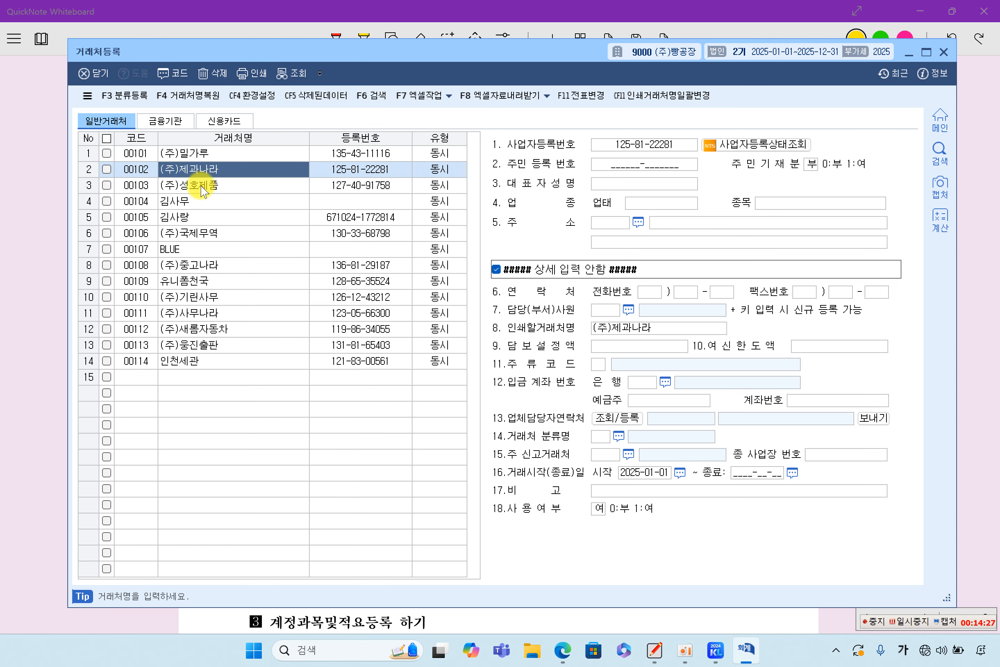
click(200, 185)
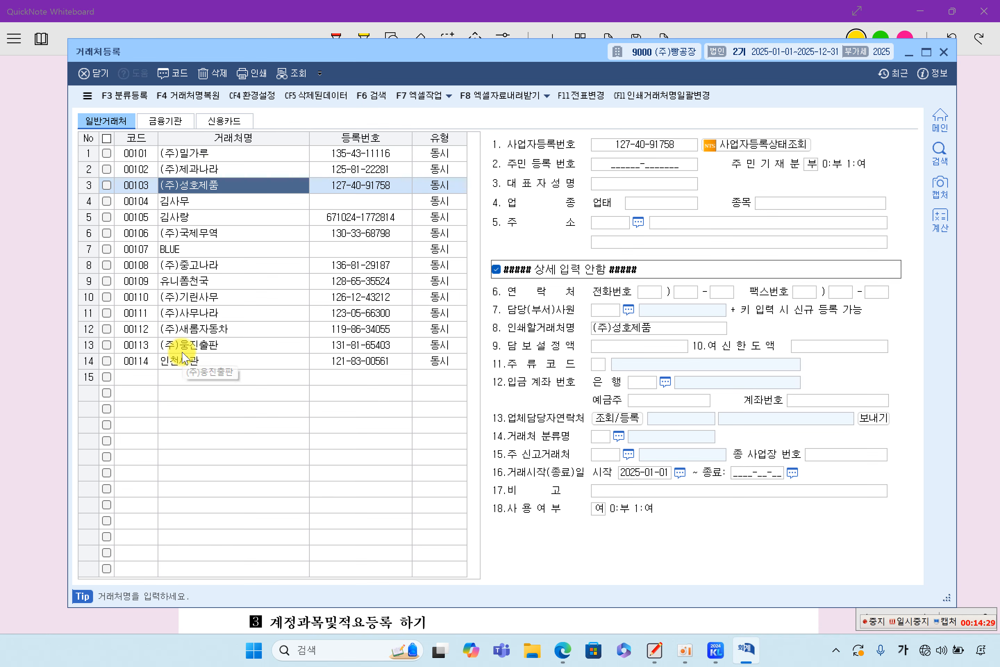
click(196, 153)
click(198, 172)
click(198, 185)
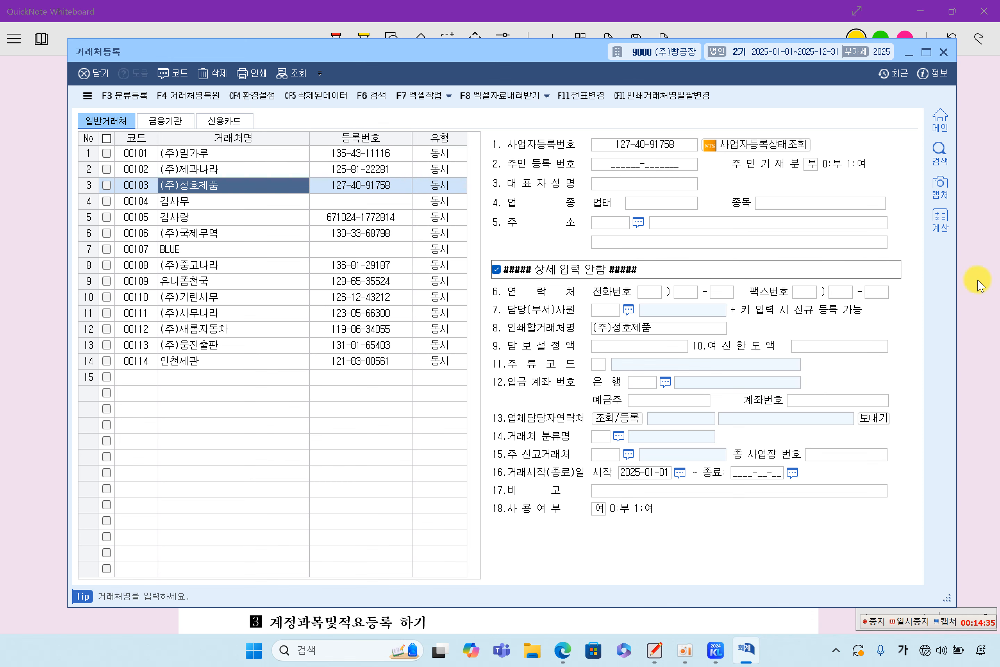
Step: In QuickNote Whiteboard, highlight 우리은행's code, name, account number and 보통예금 type under 금융거래처
click(982, 297)
drag(241, 381, 313, 386)
drag(254, 435, 499, 436)
drag(606, 437, 689, 436)
Step: Switch to KcLep and, in the 금융기관 list, set the account type of 우리은행 (98000) to 보통예금
click(747, 649)
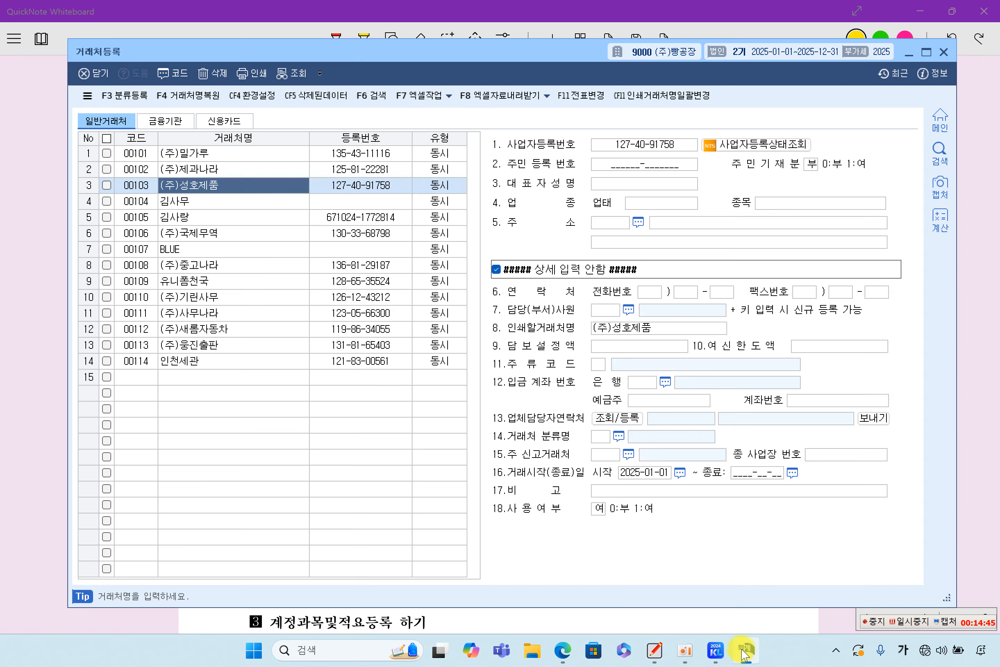
click(189, 154)
click(195, 172)
click(190, 189)
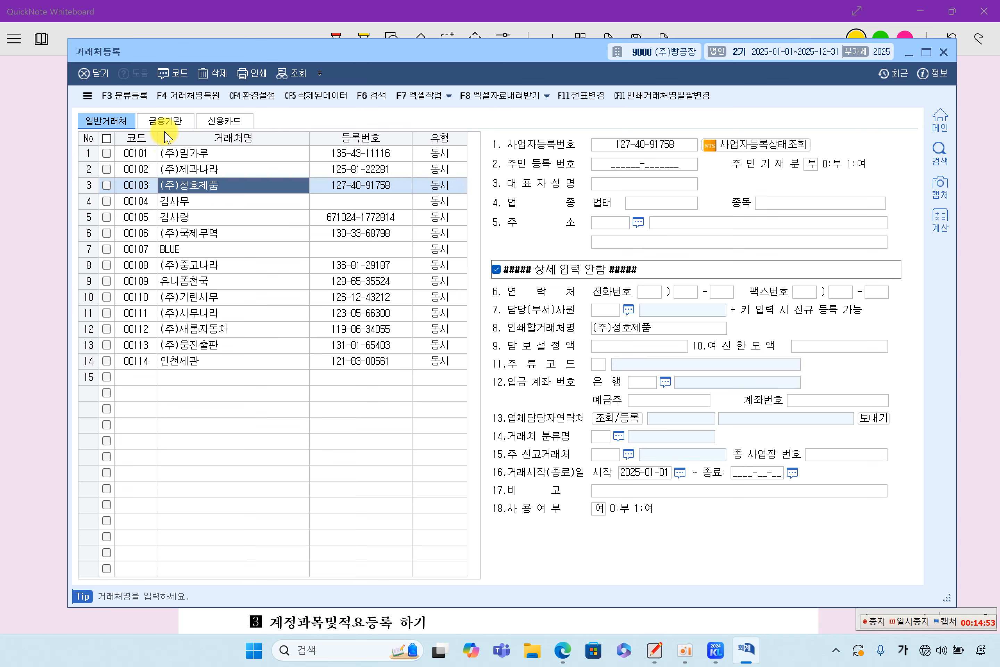
click(165, 122)
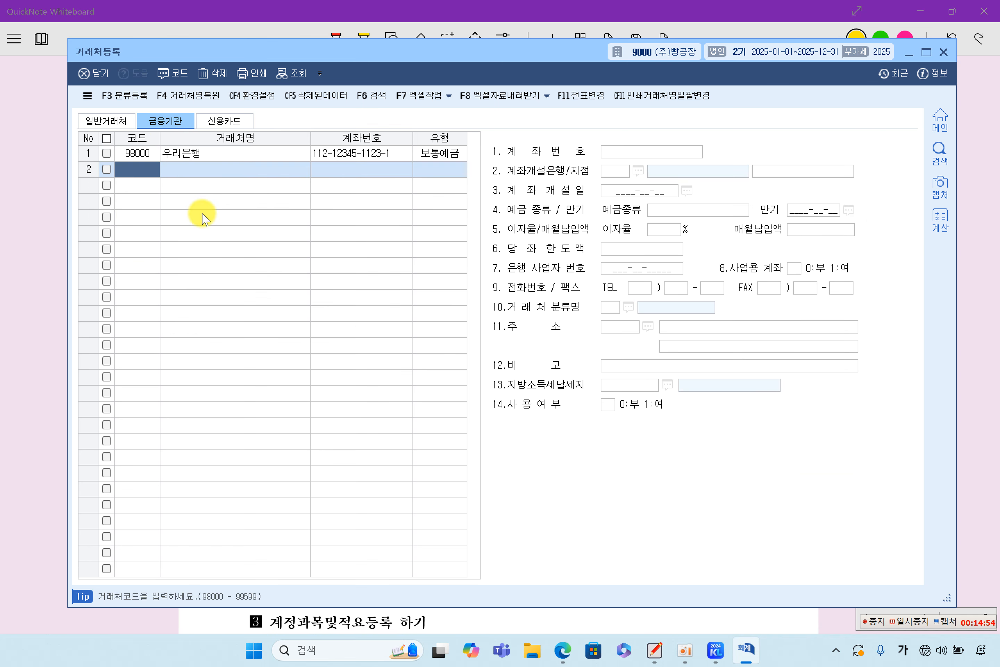
click(128, 155)
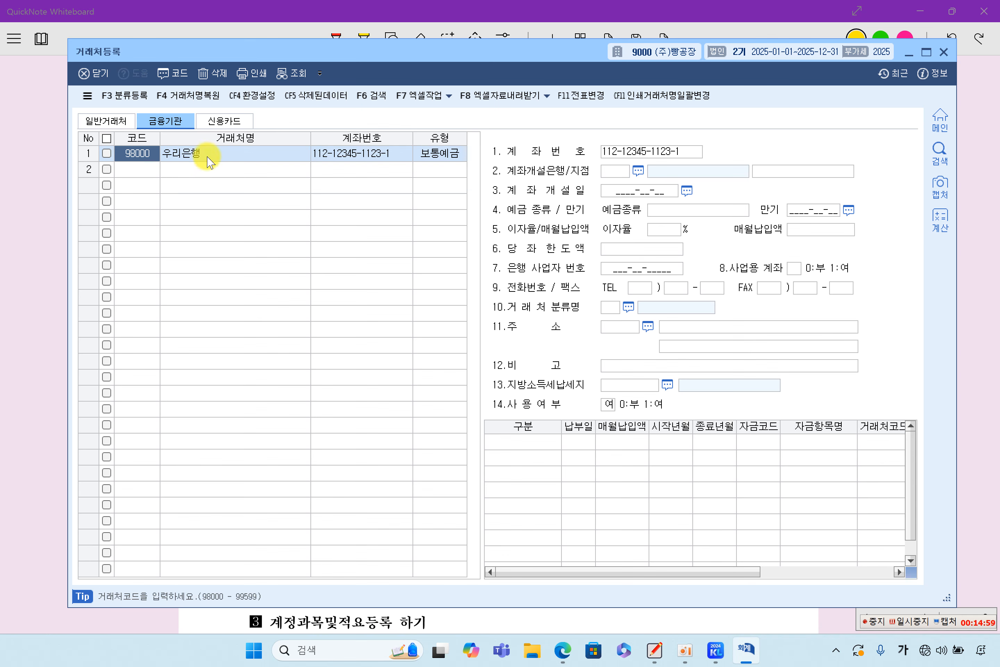
click(196, 154)
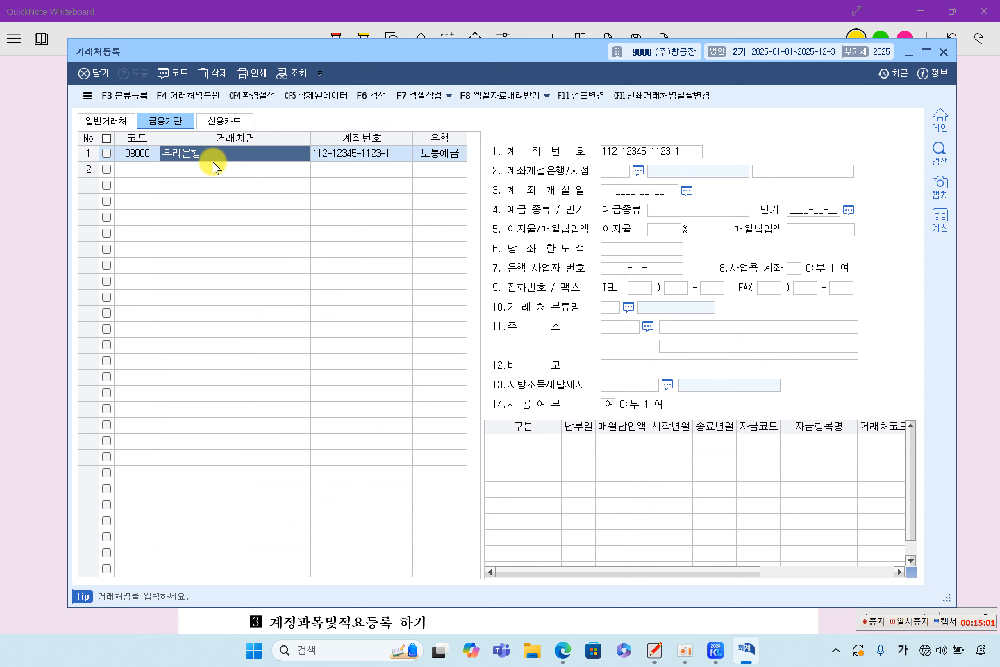
key(Return)
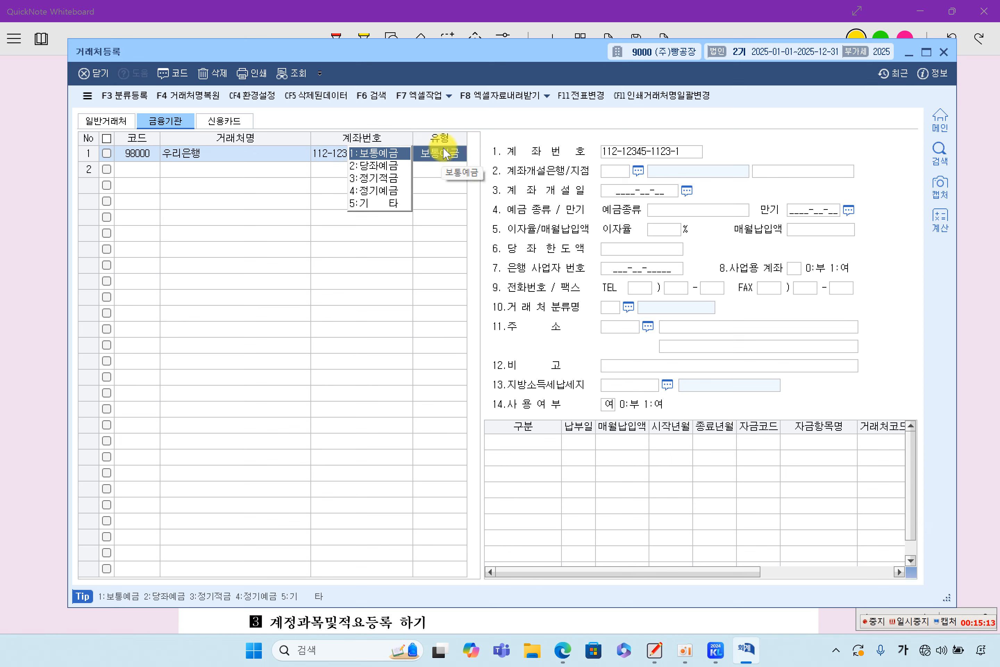
click(394, 159)
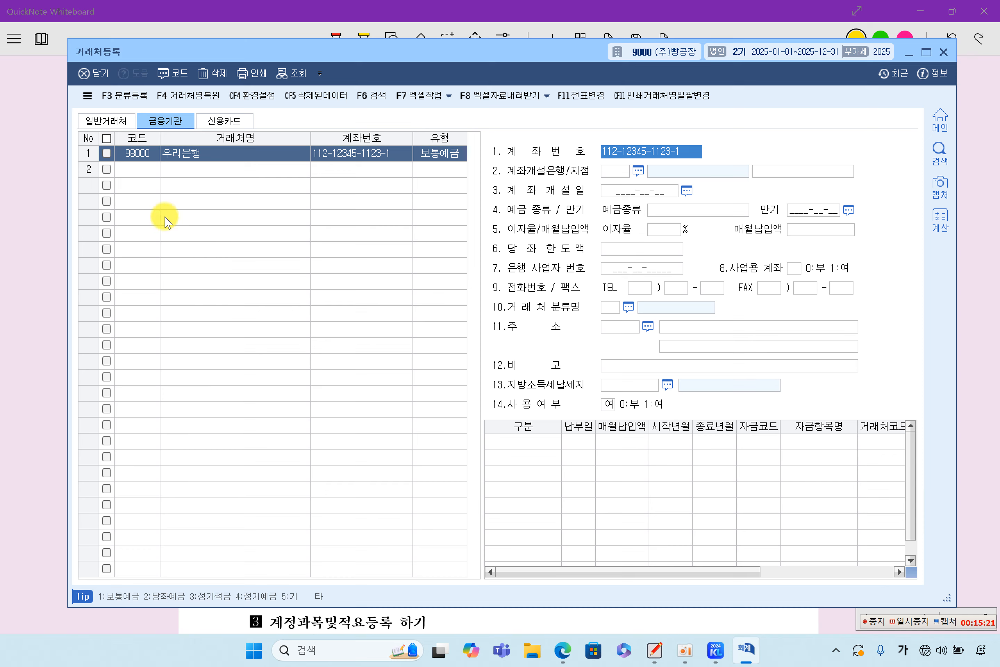
Step: Check 우리은행's entry against the exercise in QuickNote Whiteboard, and return to its account number field in KcLep
click(29, 269)
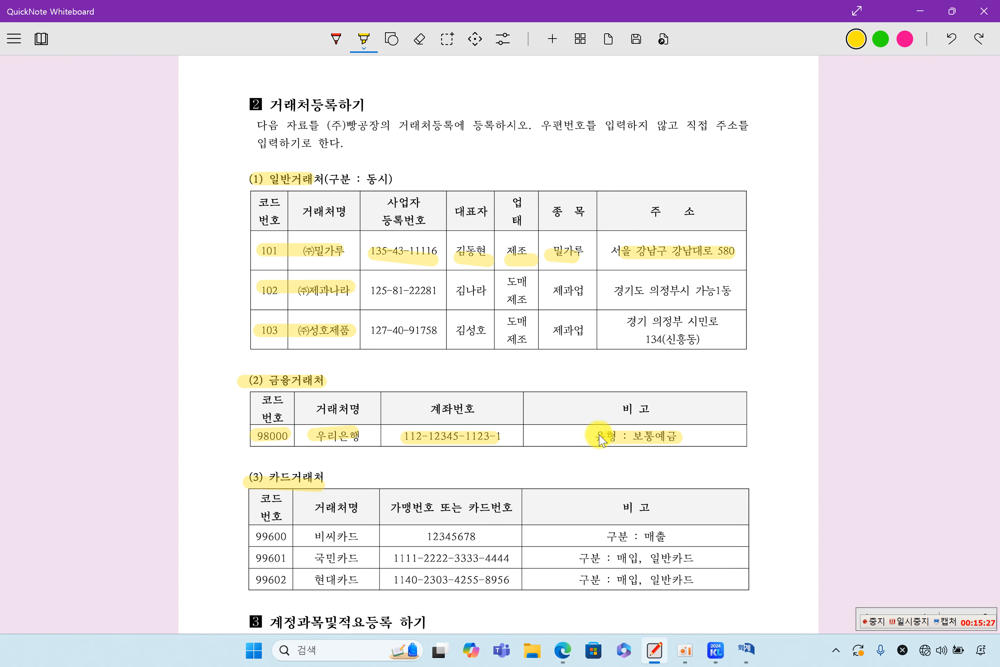
click(746, 649)
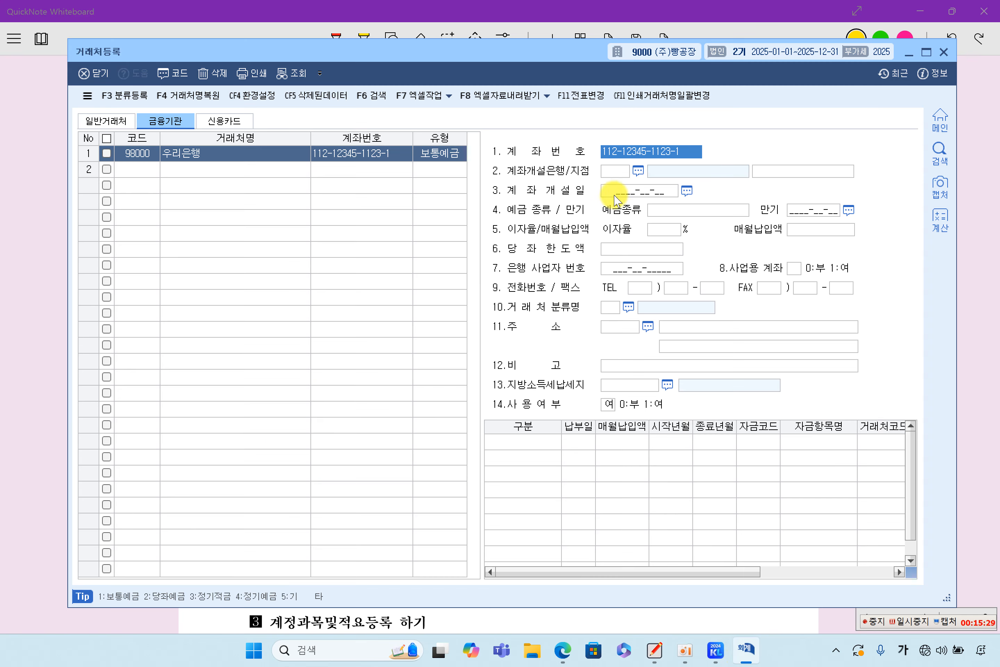
key(Return)
click(660, 153)
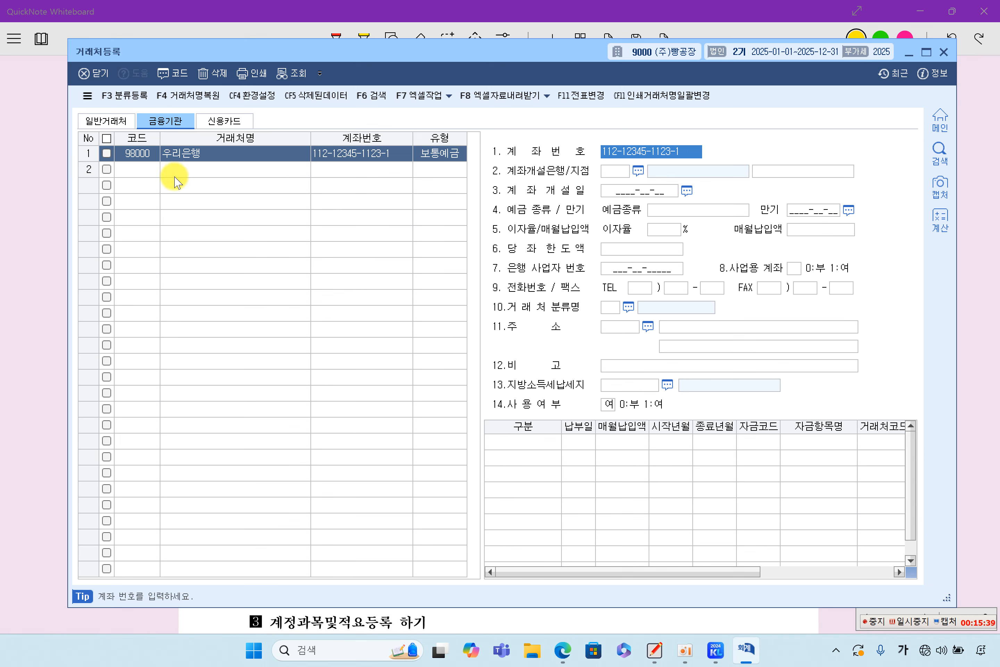
Step: In QuickNote Whiteboard, highlight the names, merchant or card numbers and 매출/매입 divisions of 비씨카드, 국민카드 and 현대카드
click(3, 269)
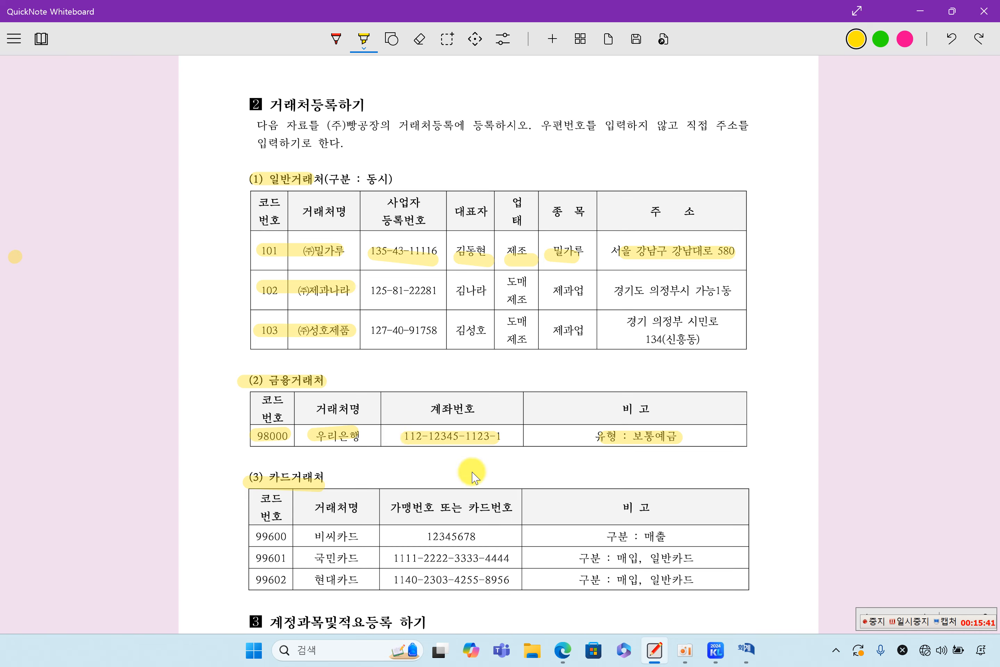
scroll(465, 469, down, 5)
mouse_move(314, 286)
mouse_down()
mouse_move(363, 286)
mouse_move(362, 307)
mouse_up()
drag(309, 330, 362, 330)
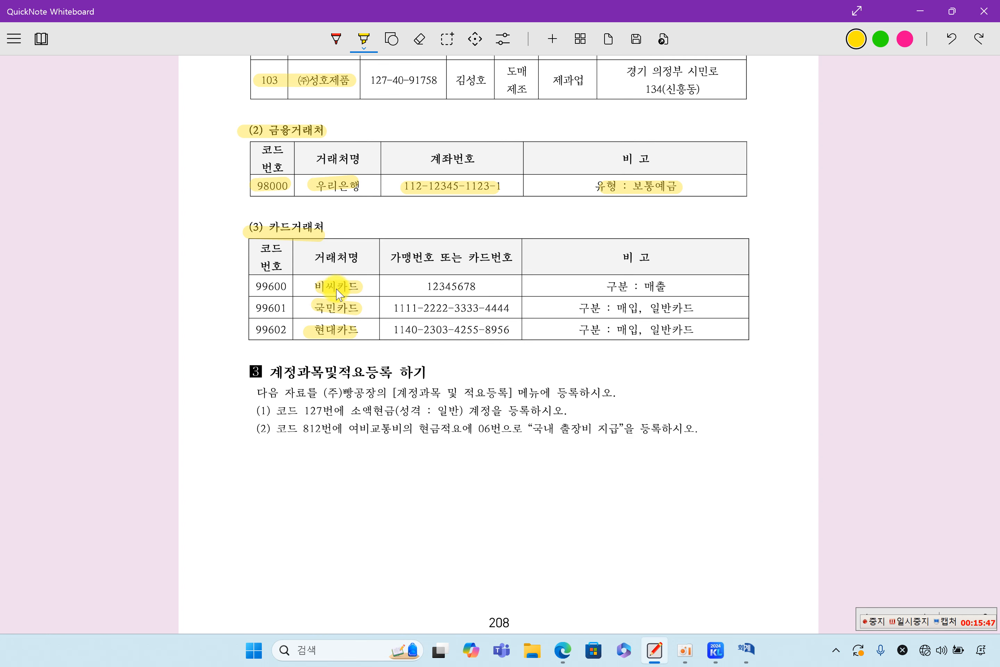
mouse_move(647, 290)
mouse_down()
mouse_move(674, 286)
mouse_move(642, 286)
mouse_up()
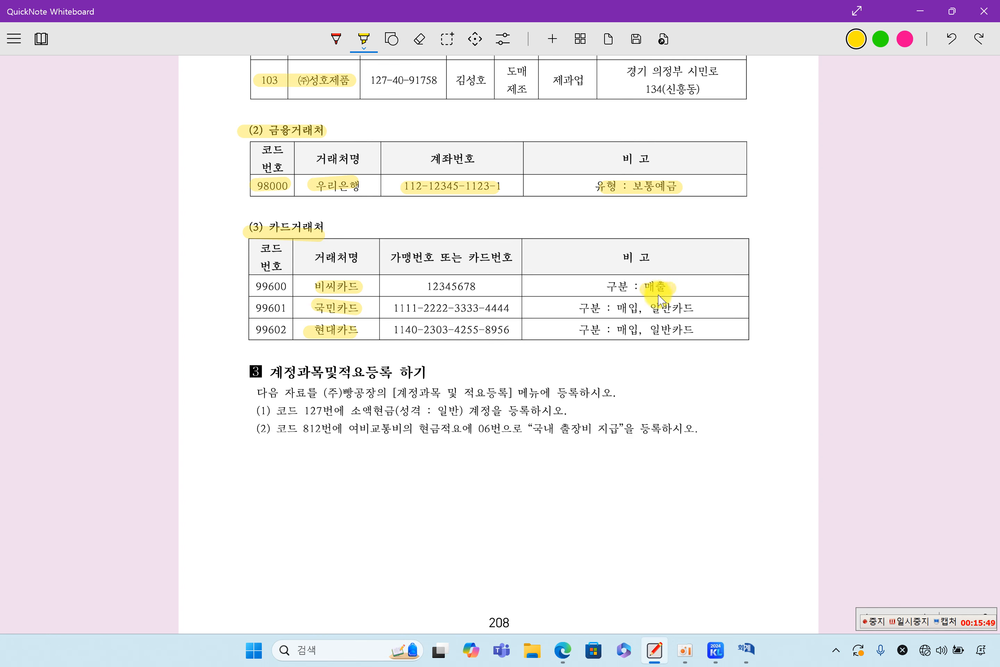
drag(424, 287, 484, 287)
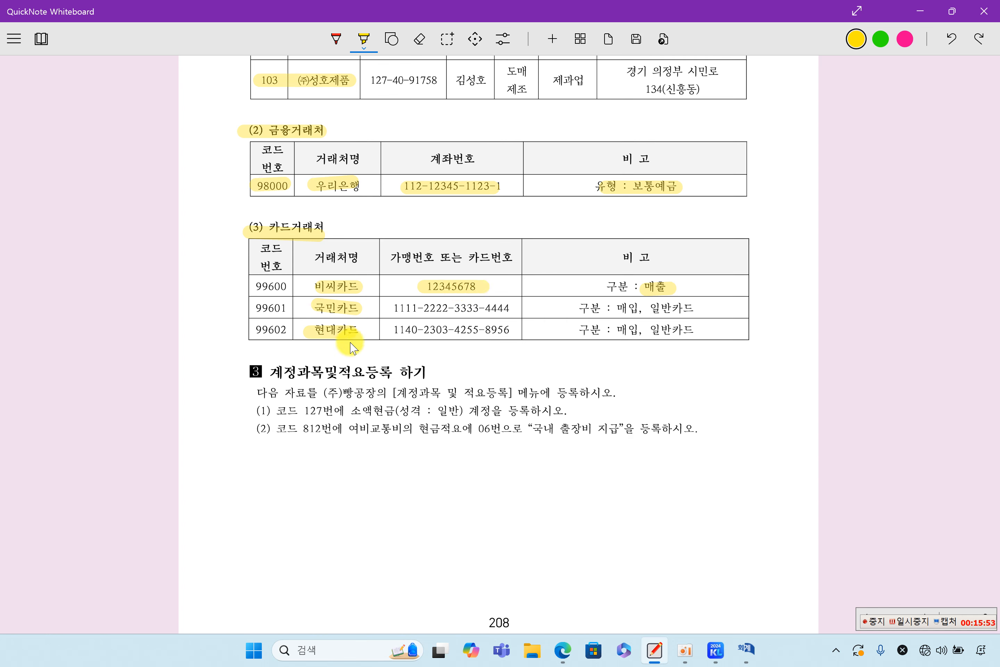
mouse_move(622, 314)
mouse_down()
mouse_move(642, 310)
mouse_move(638, 330)
mouse_move(687, 319)
mouse_move(687, 330)
mouse_up()
drag(400, 309, 498, 310)
drag(394, 329, 495, 331)
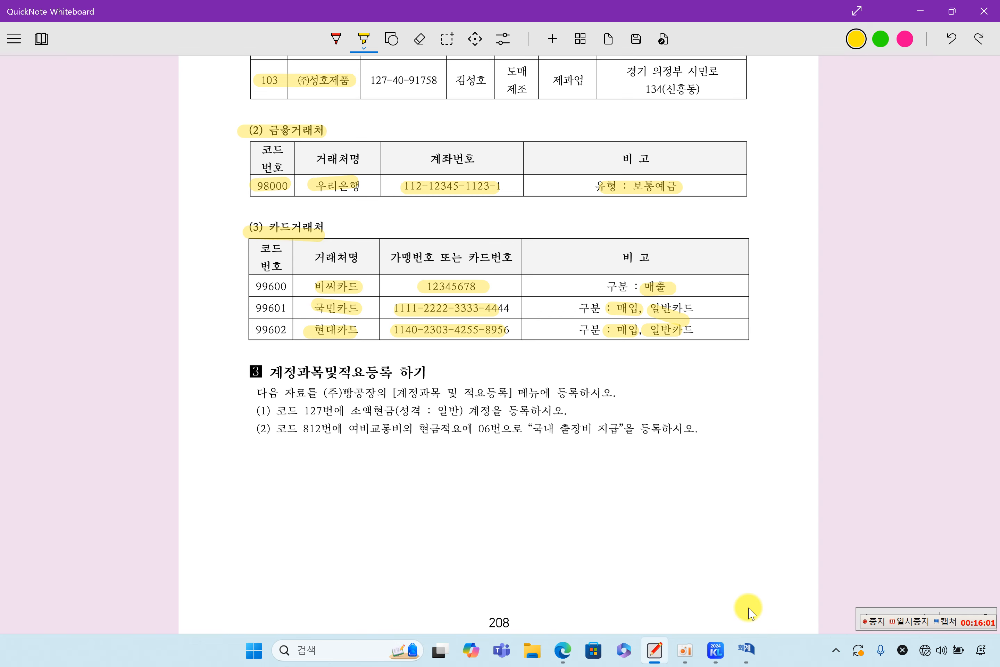
Step: Switch to KcLep and, in the 신용카드 client list, go through 비씨카드's (99600) code, name and 매출/매입 type
click(746, 648)
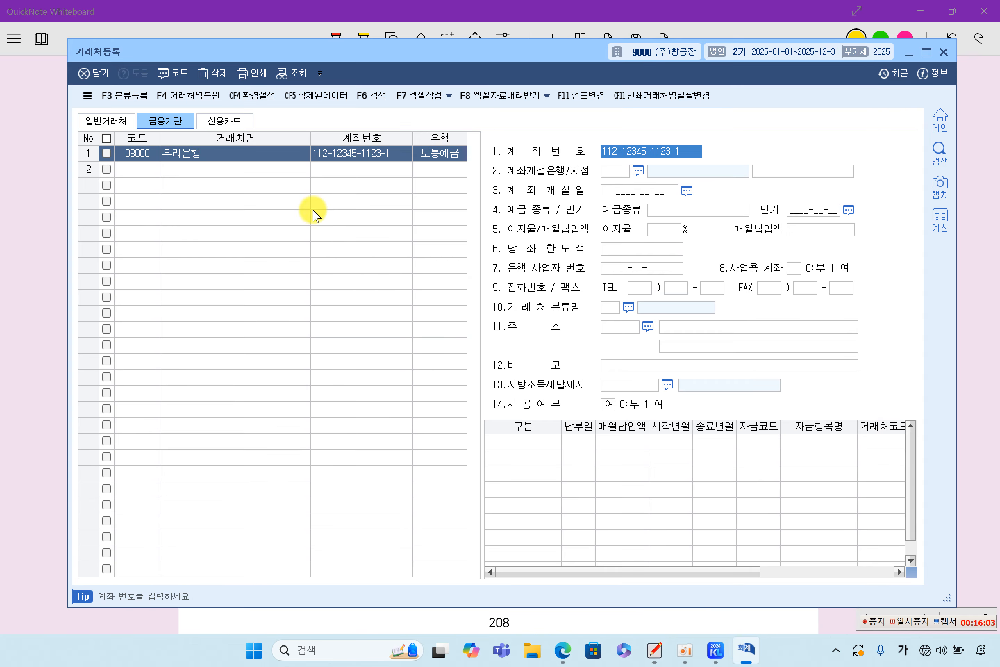
click(226, 123)
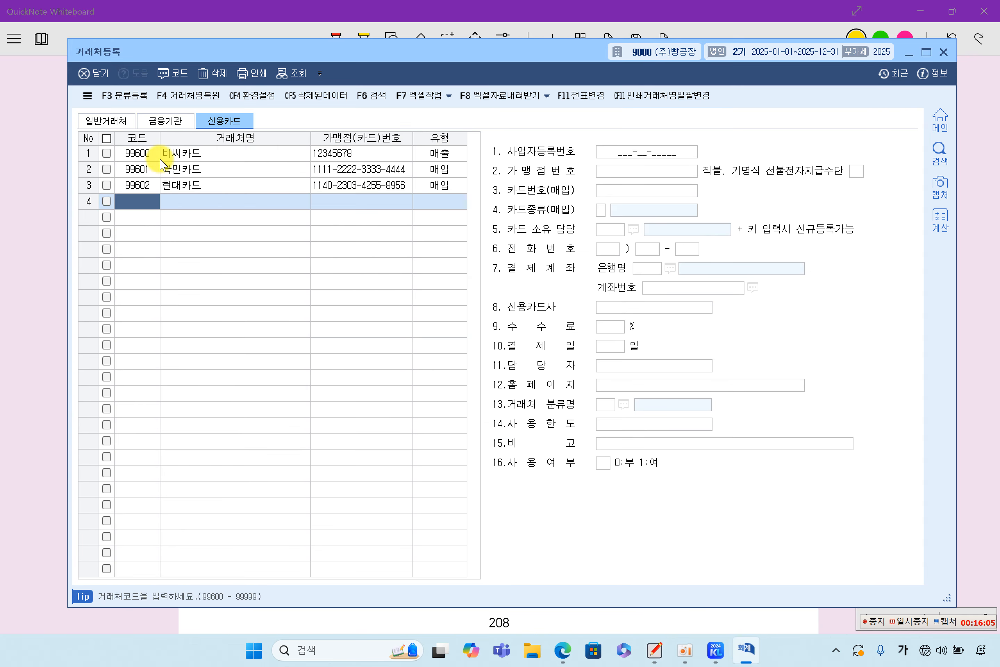
click(139, 153)
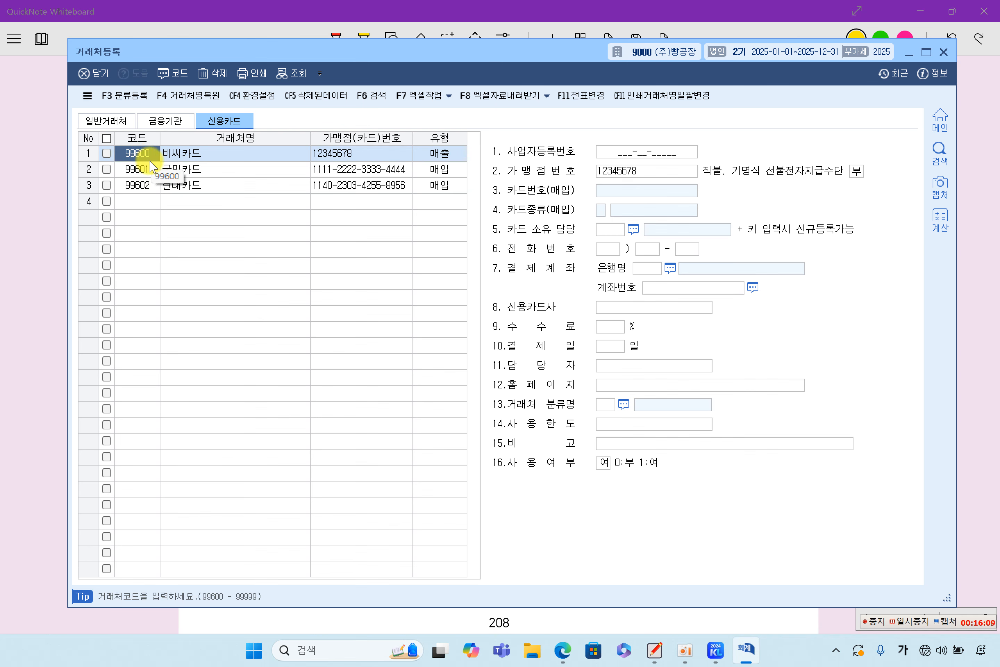
key(Return)
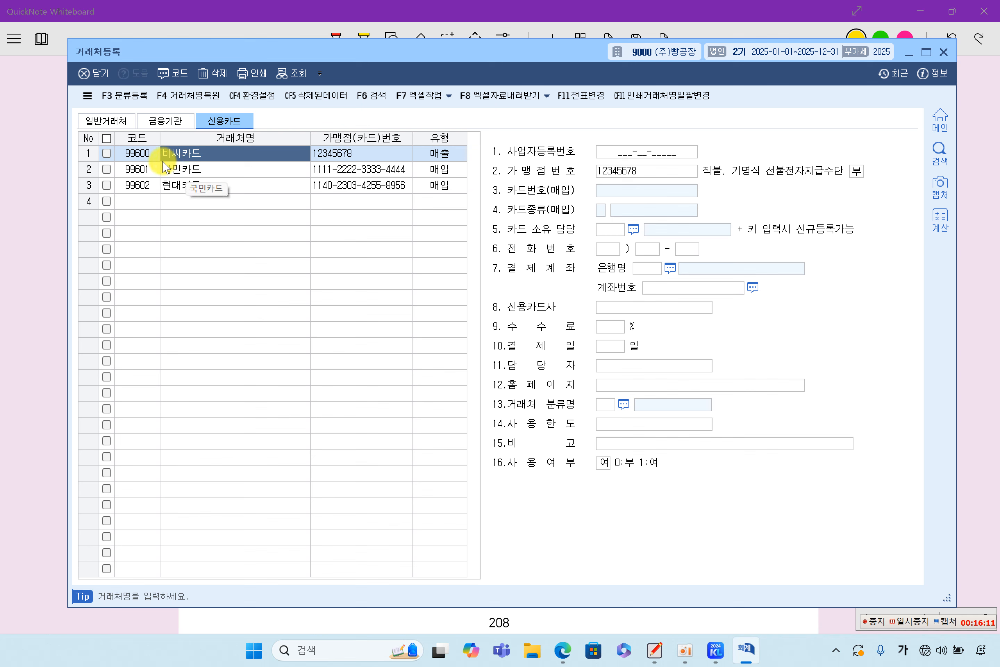
key(Return)
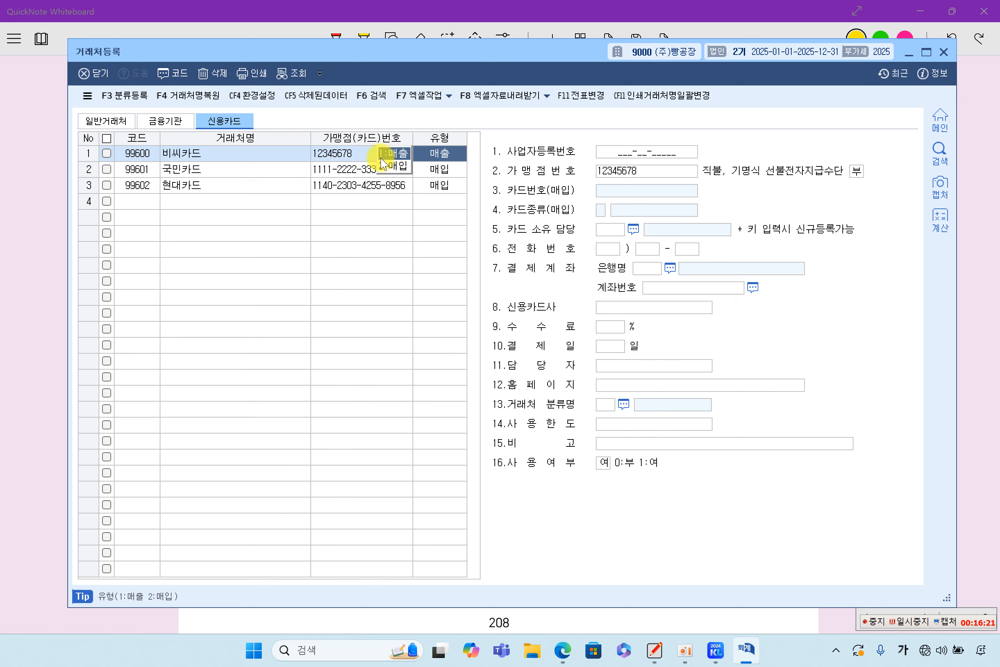
click(279, 155)
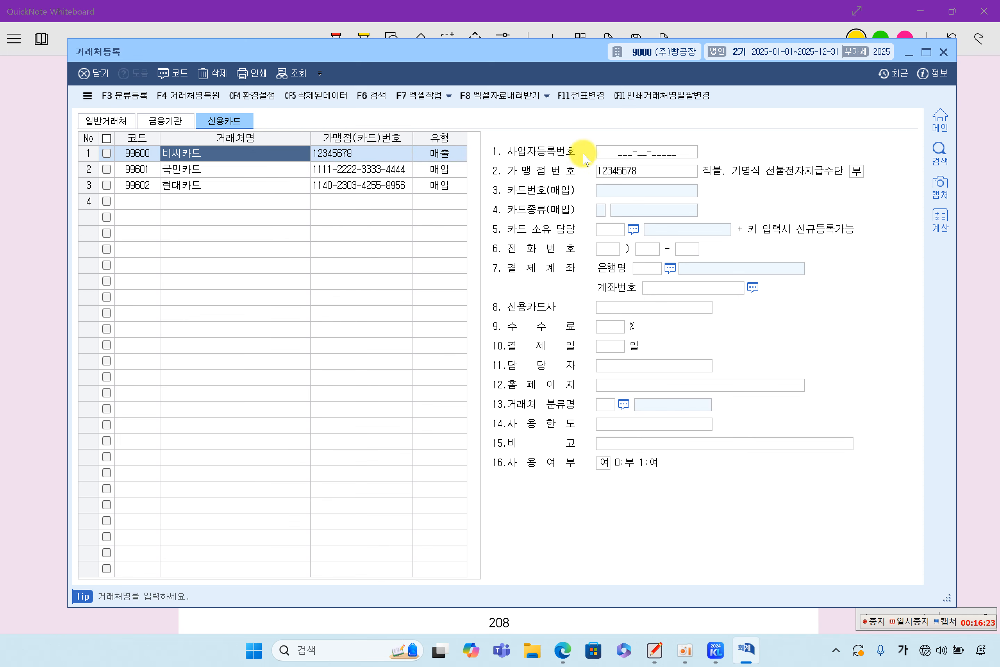
Step: Examine 비씨카드's merchant number and prepaid-payment option, and compare the entry with the exercise in QuickNote Whiteboard
click(619, 172)
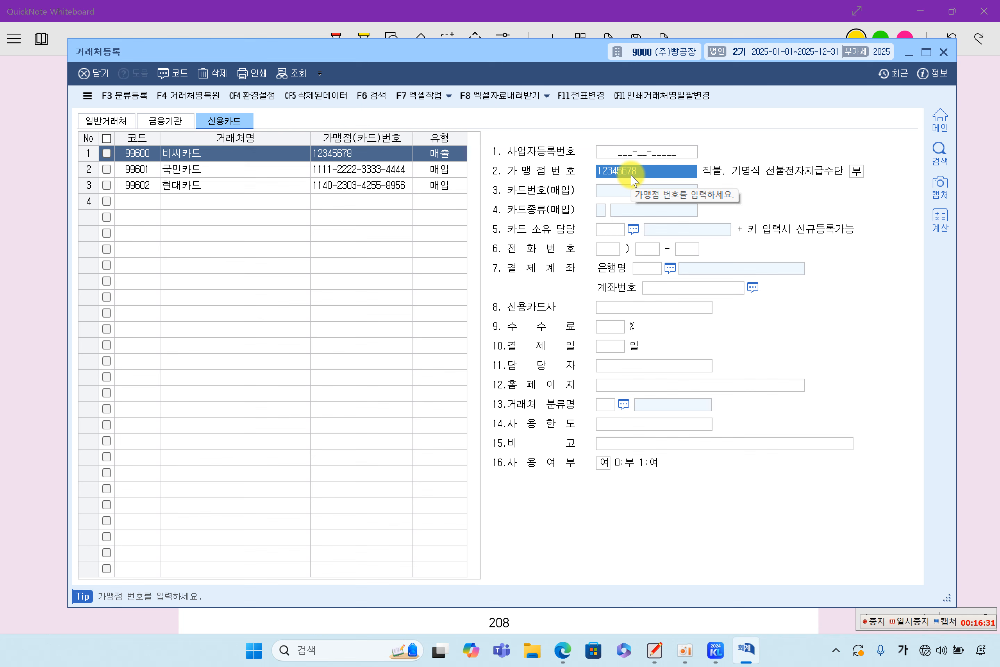
key(Return)
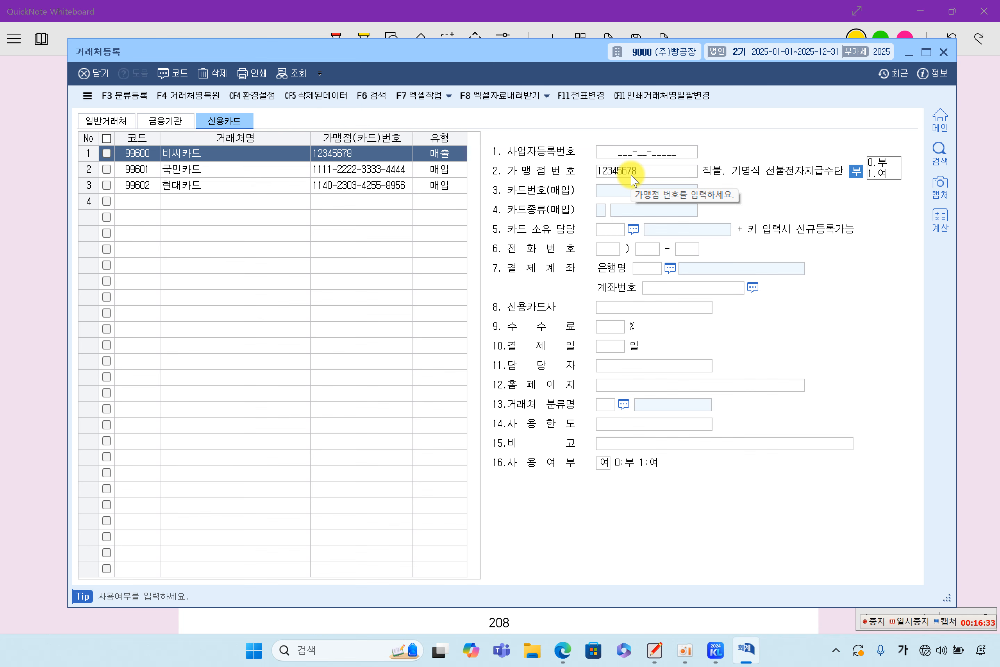
key(Return)
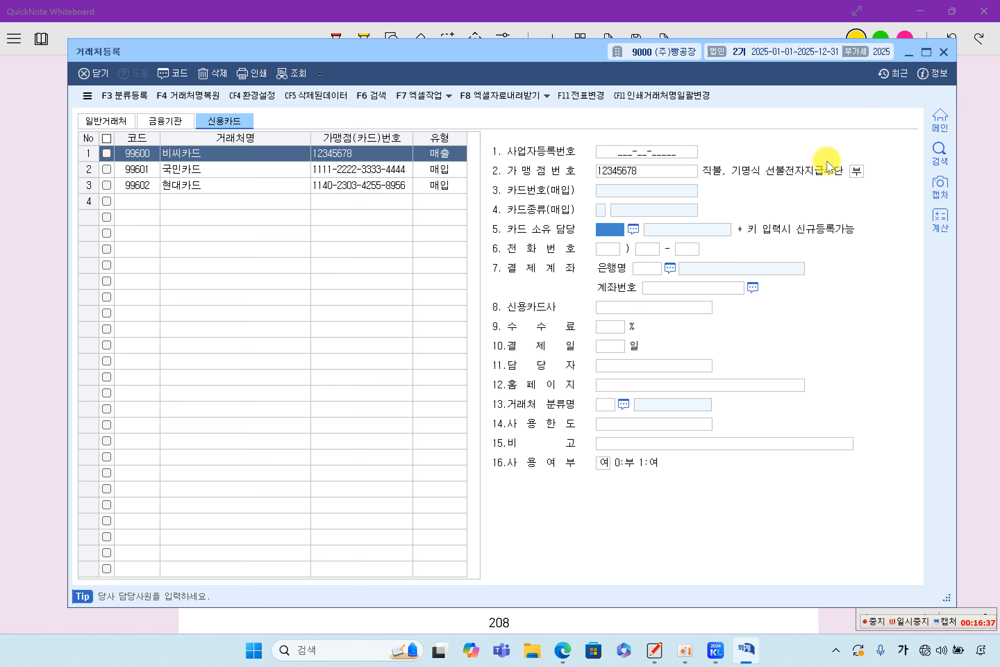
click(20, 322)
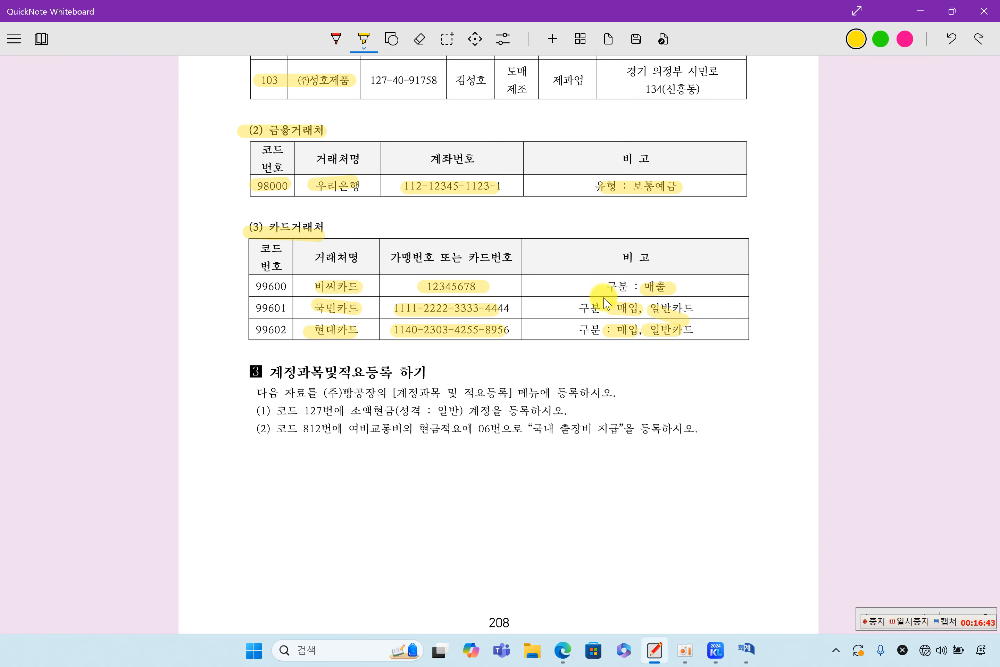
click(746, 649)
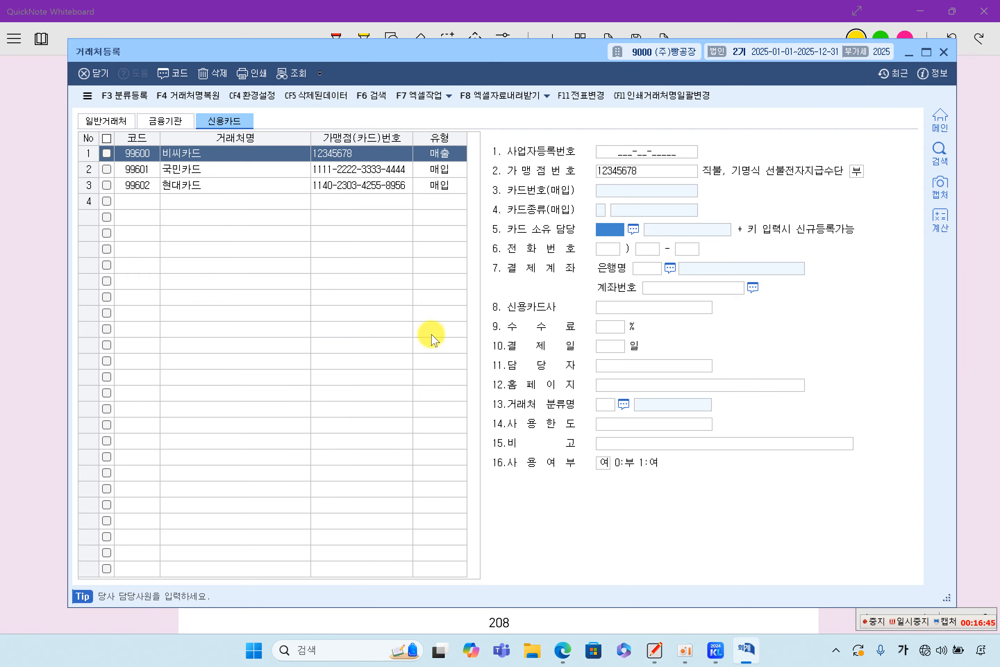
Step: Go through 국민카드's (99601) code, name, 매출/매입 type and purchase card number in the 신용카드 list
click(138, 171)
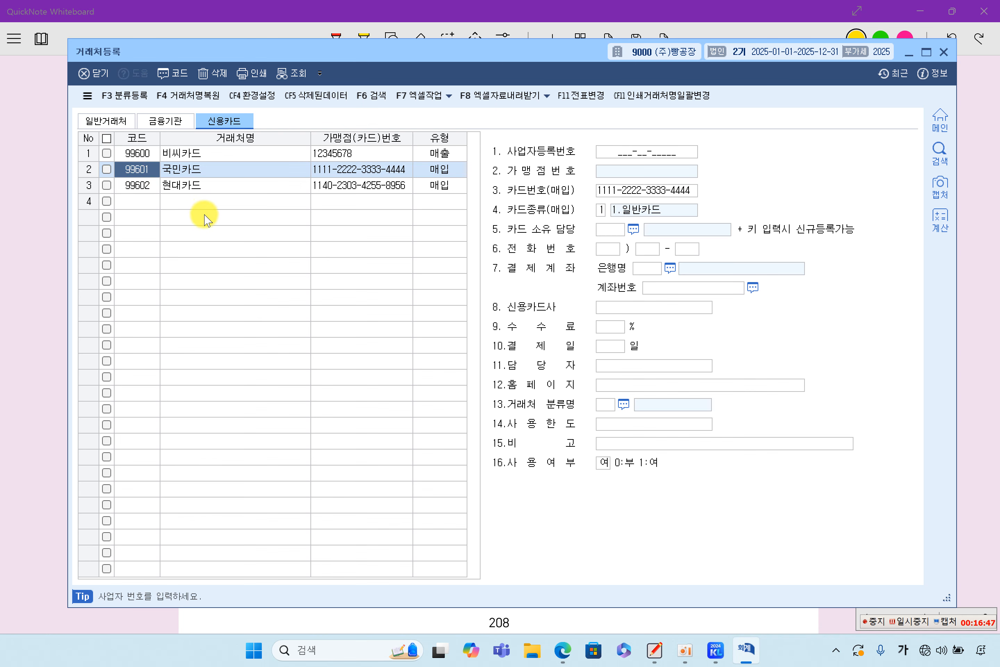
key(Return)
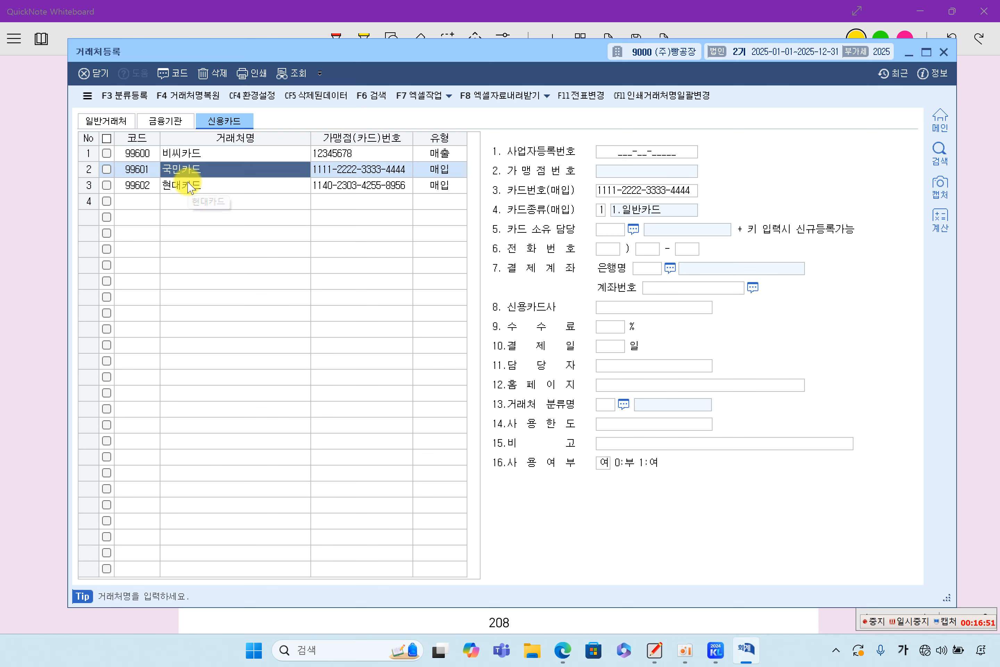
key(Return)
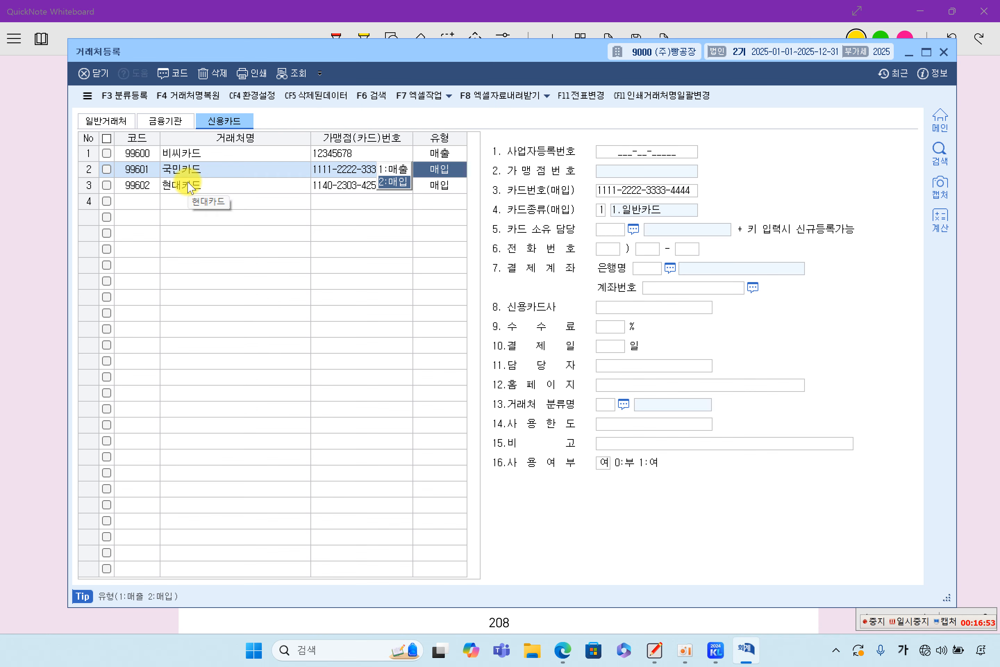
click(226, 169)
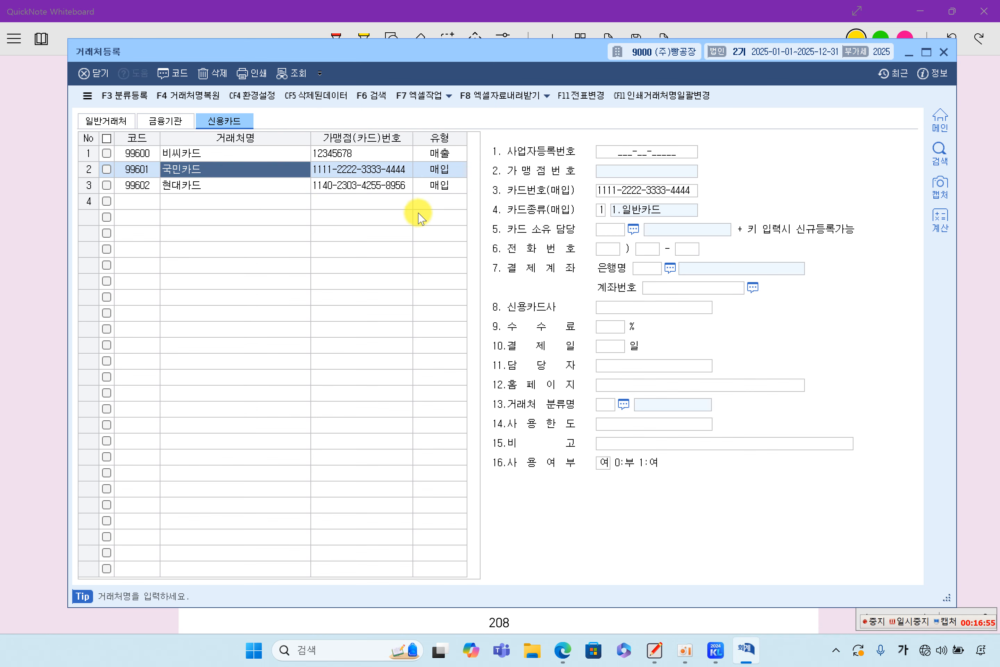
click(440, 170)
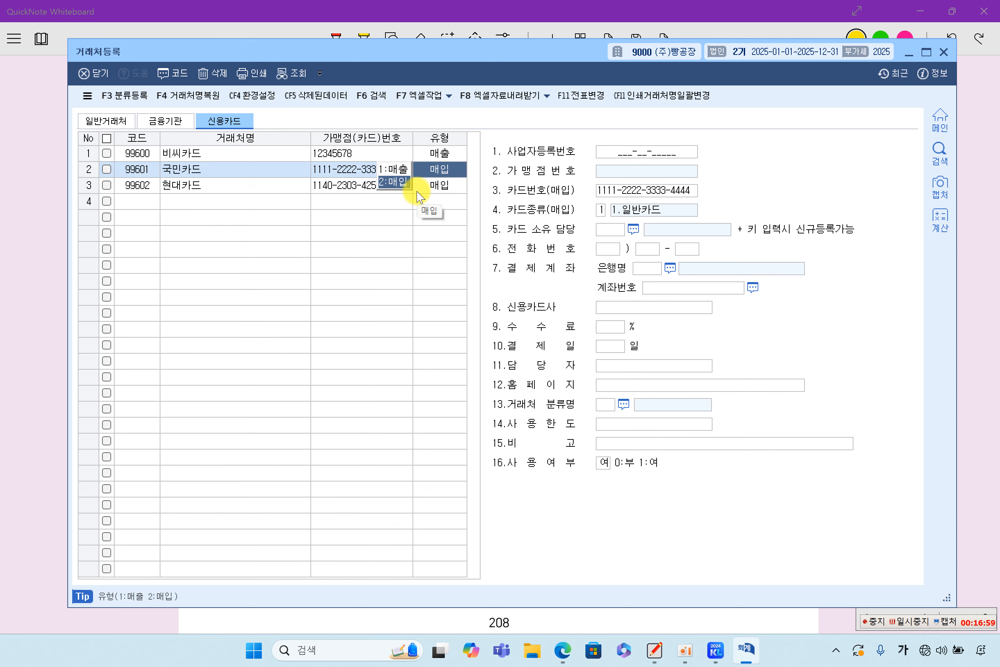
click(676, 191)
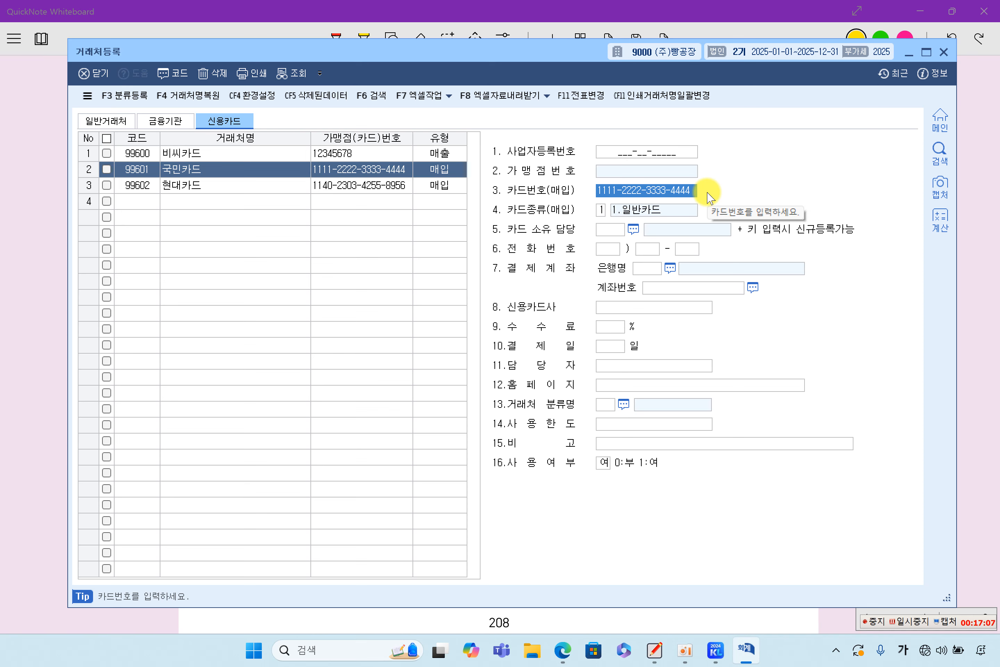
Step: In QuickNote Whiteboard, highlight 국민카드's card number and 일반카드 division again, and return to its entry in KcLep
click(23, 308)
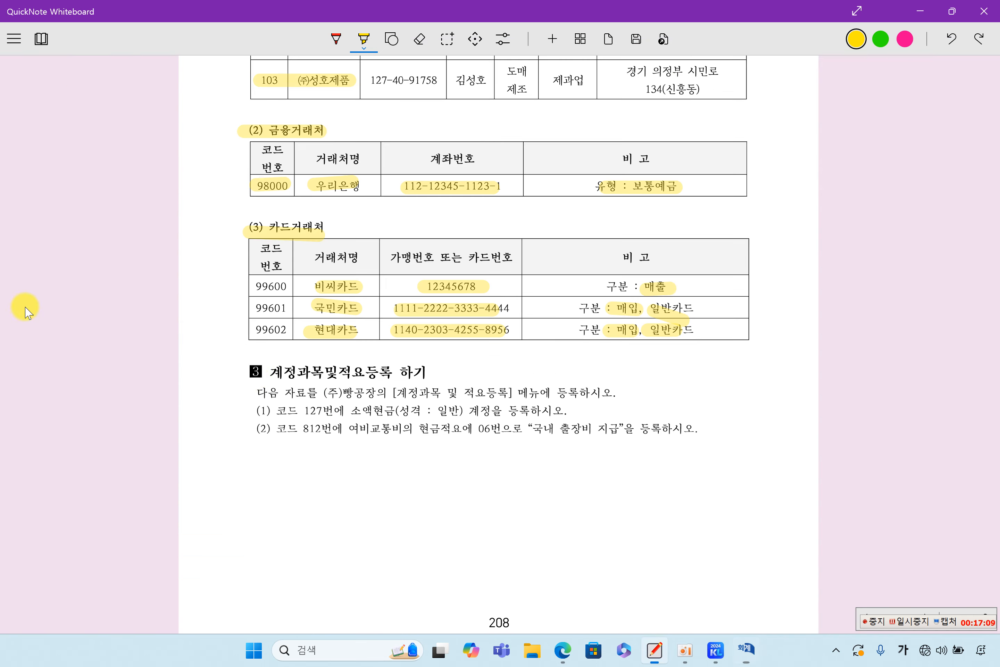
drag(380, 306, 516, 306)
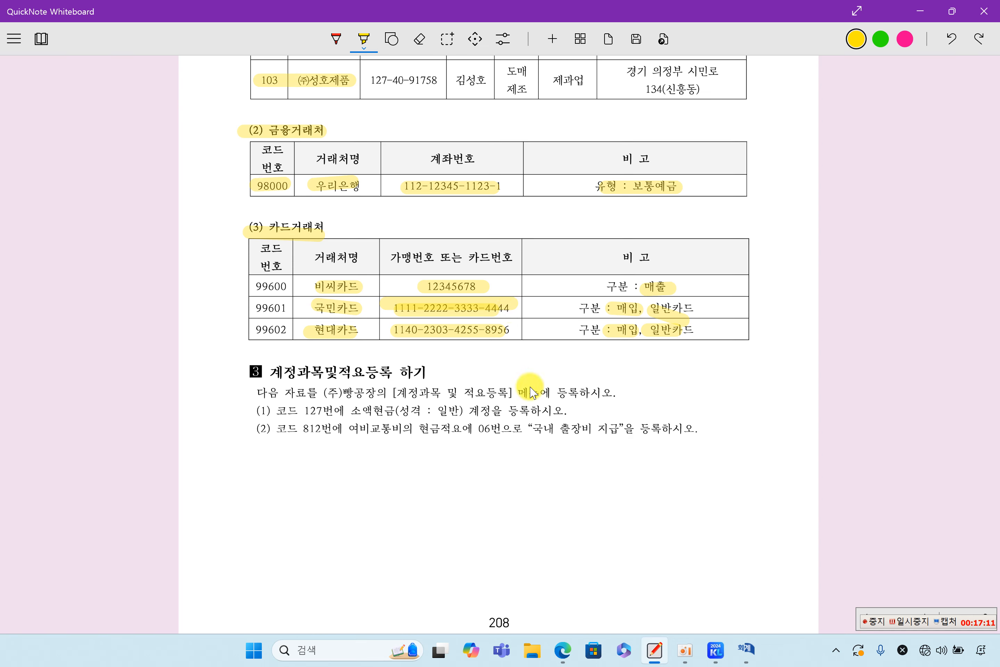
click(747, 647)
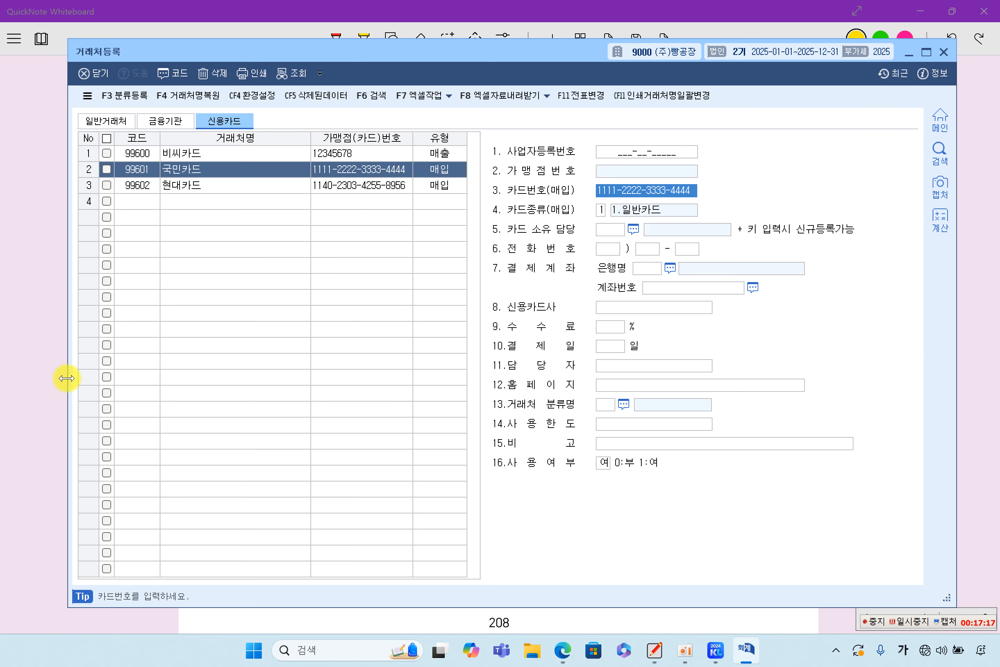
click(51, 378)
drag(648, 307, 706, 306)
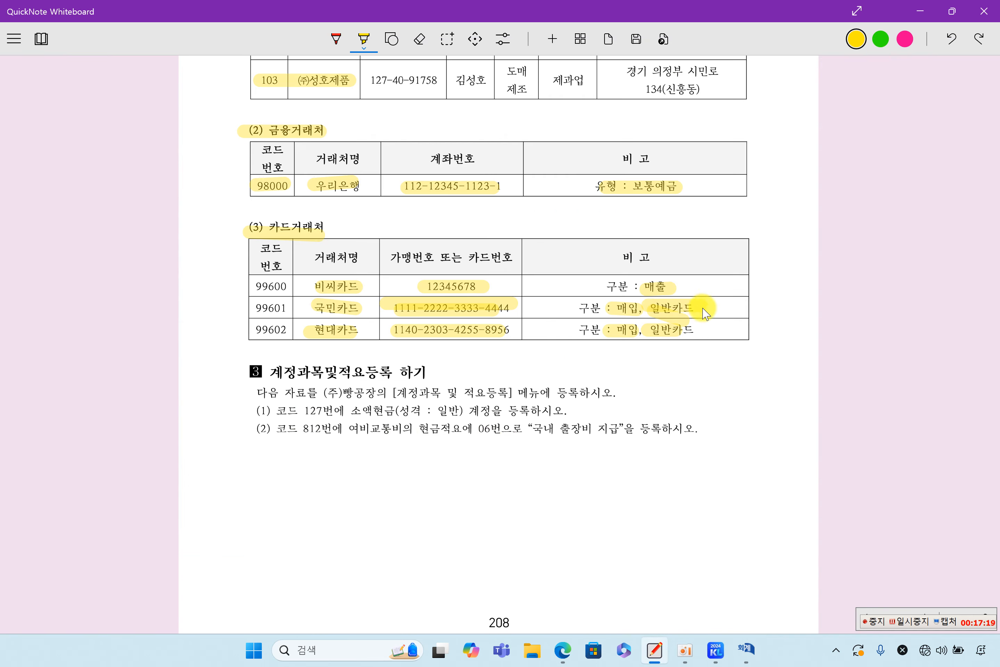
click(751, 654)
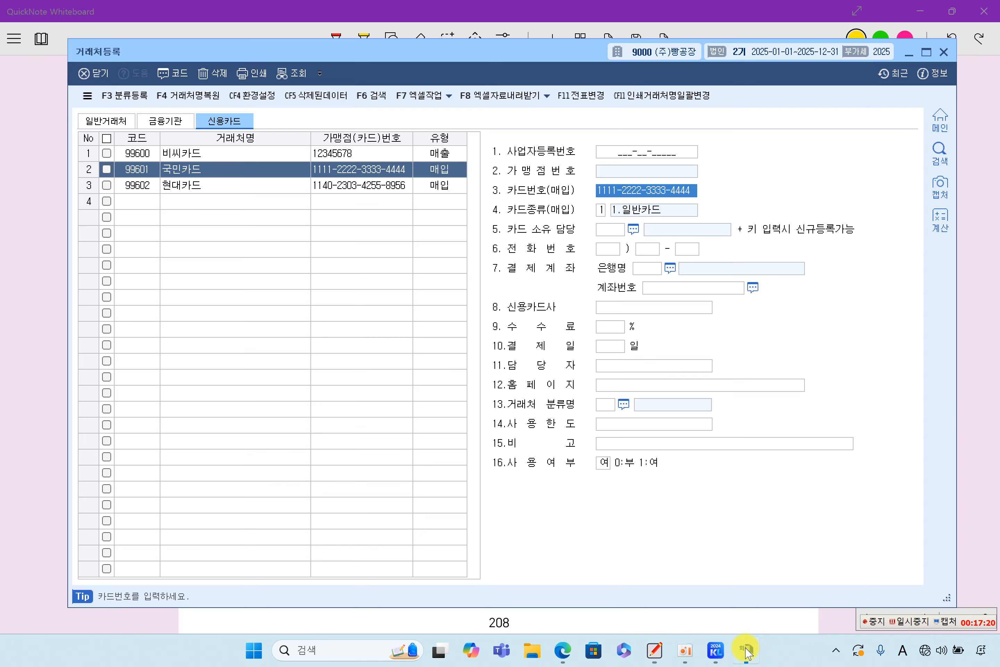
Step: Check 현대카드's (99602) entry, and look over the 일반거래처, 금융기관 and 신용카드 client lists
click(145, 186)
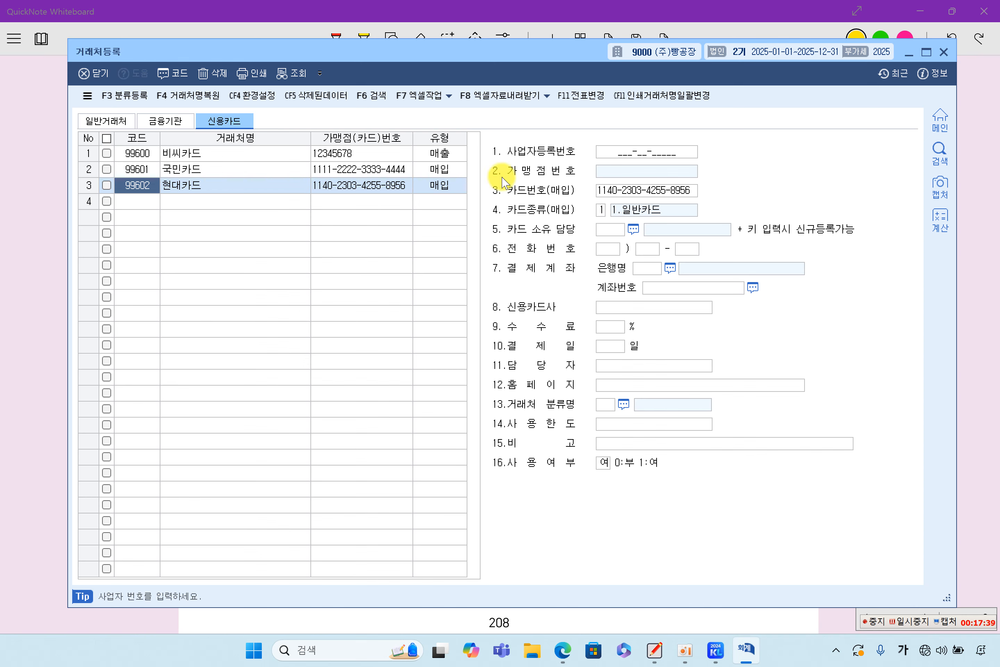
click(127, 125)
click(165, 122)
click(211, 126)
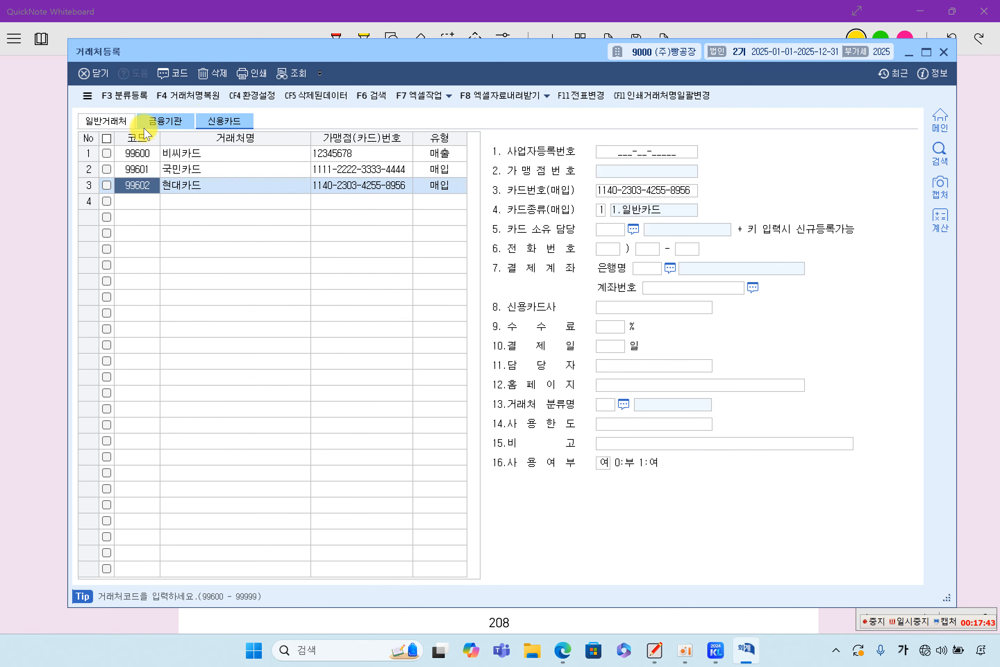
Step: In the 일반거래처 list, review the range of other clients from code 00104 to 00114
click(110, 122)
click(146, 202)
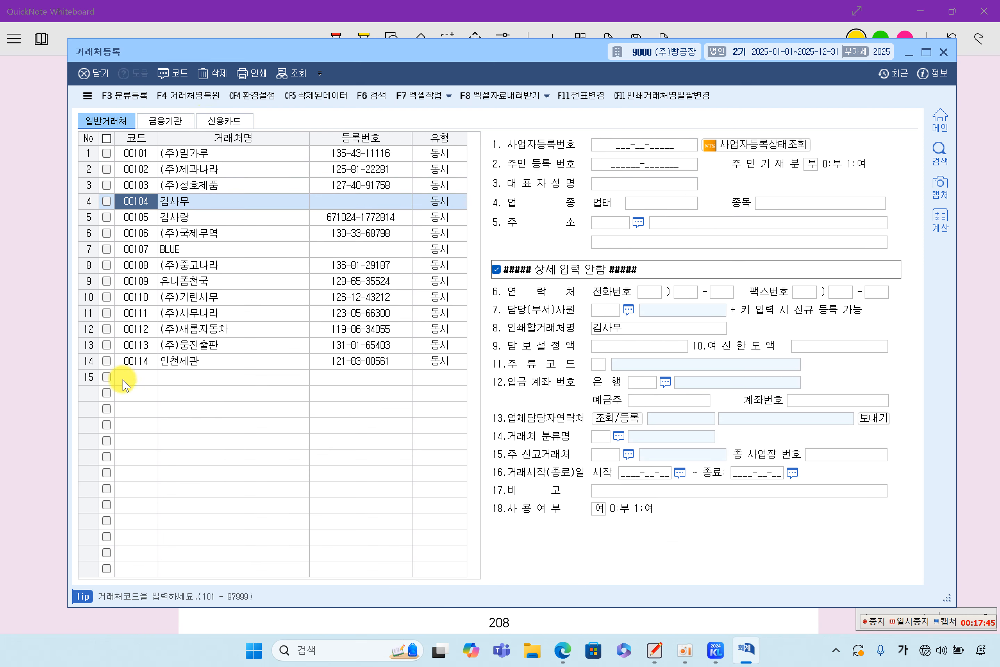
click(138, 361)
click(149, 204)
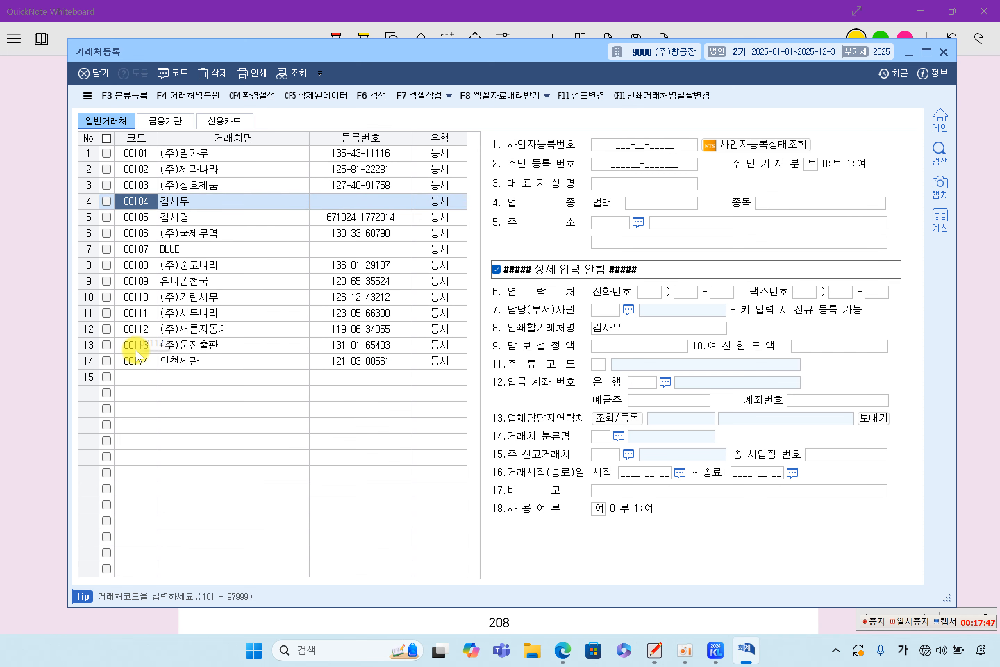
click(140, 362)
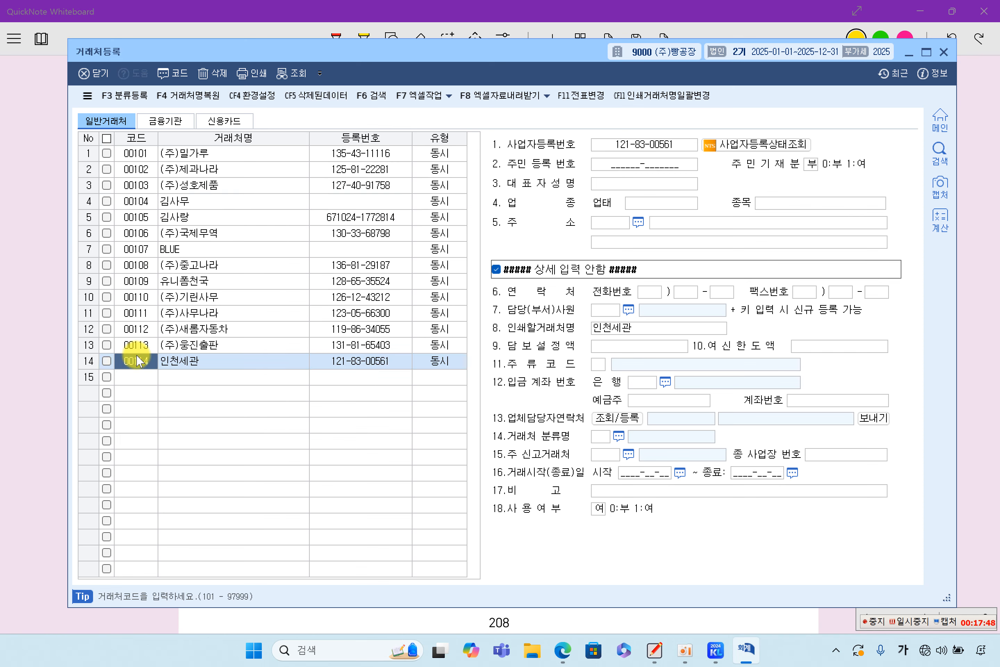
Step: Look through the entries of (주)밀가루, (주)제과나라 and (주)성호제품 in 일반거래처, and close 거래처등록
click(141, 154)
click(144, 172)
click(142, 186)
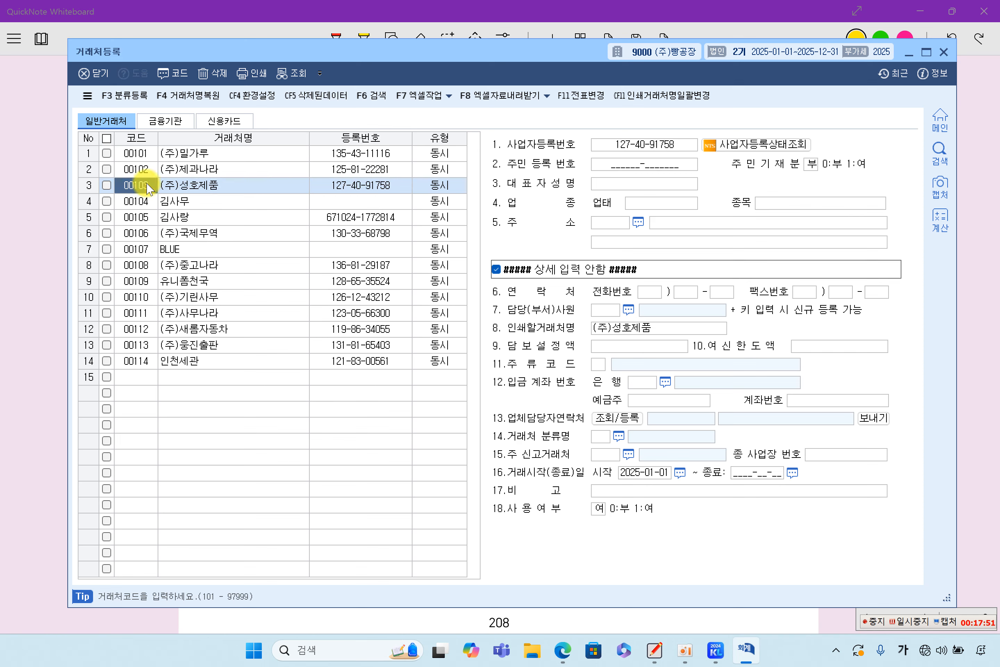
click(151, 154)
click(142, 171)
click(144, 187)
click(944, 53)
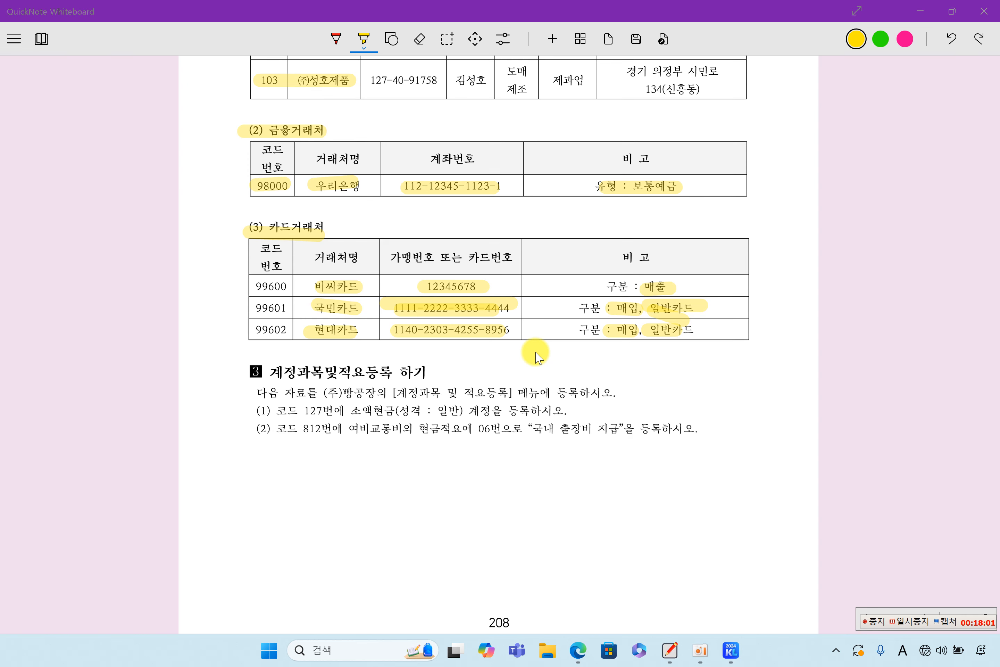
Step: In QuickNote Whiteboard's section 3, highlight the 계정과목및적요등록 heading, the [계정과목 및 적요등록] menu name and 현금적요
scroll(535, 355, down, 2)
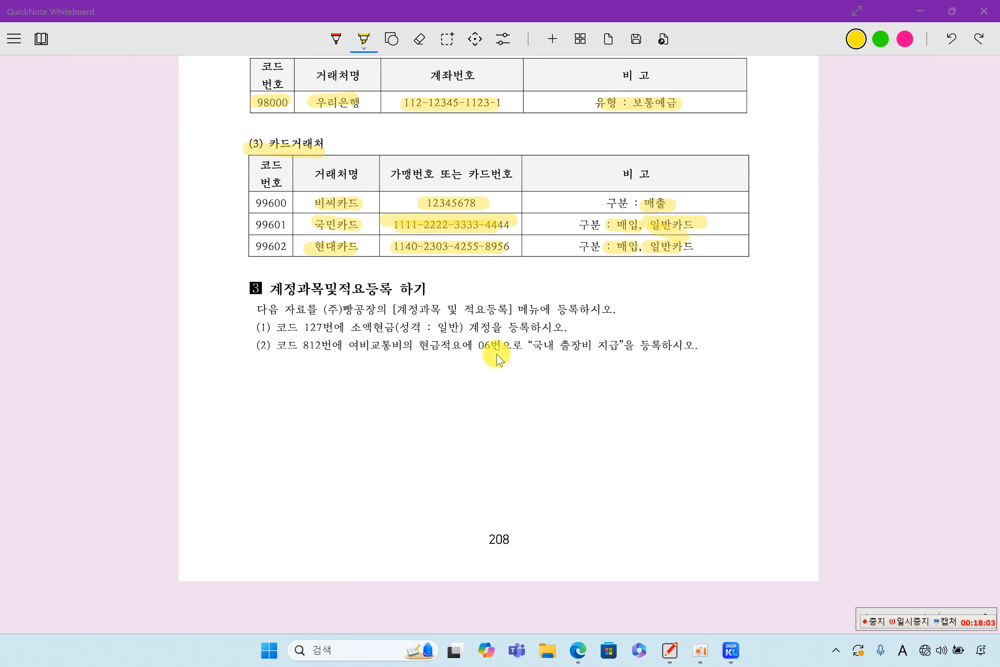
drag(275, 292, 424, 294)
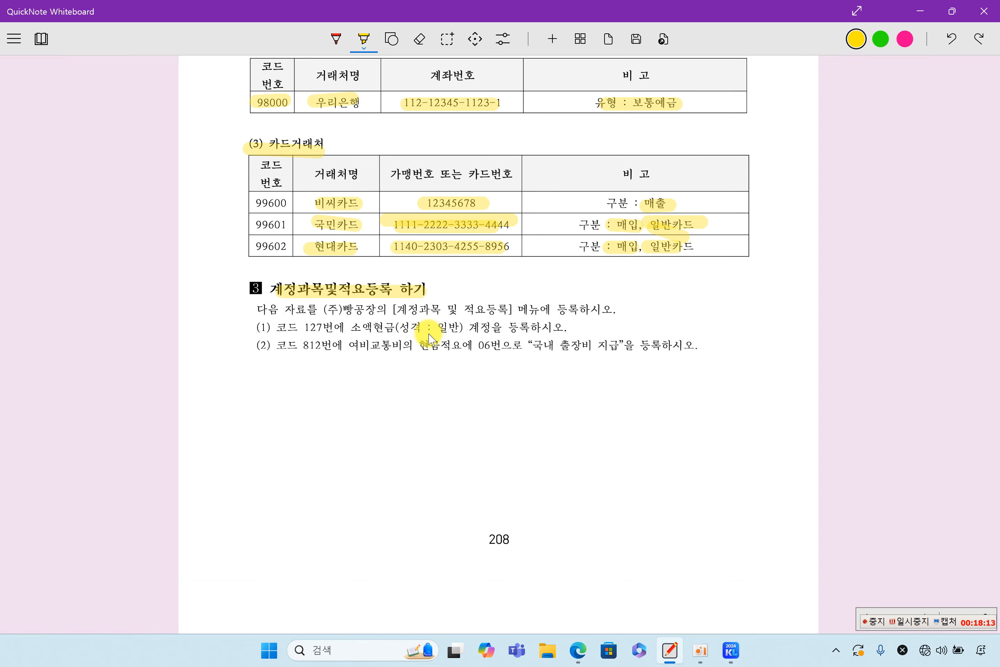
drag(393, 309, 507, 308)
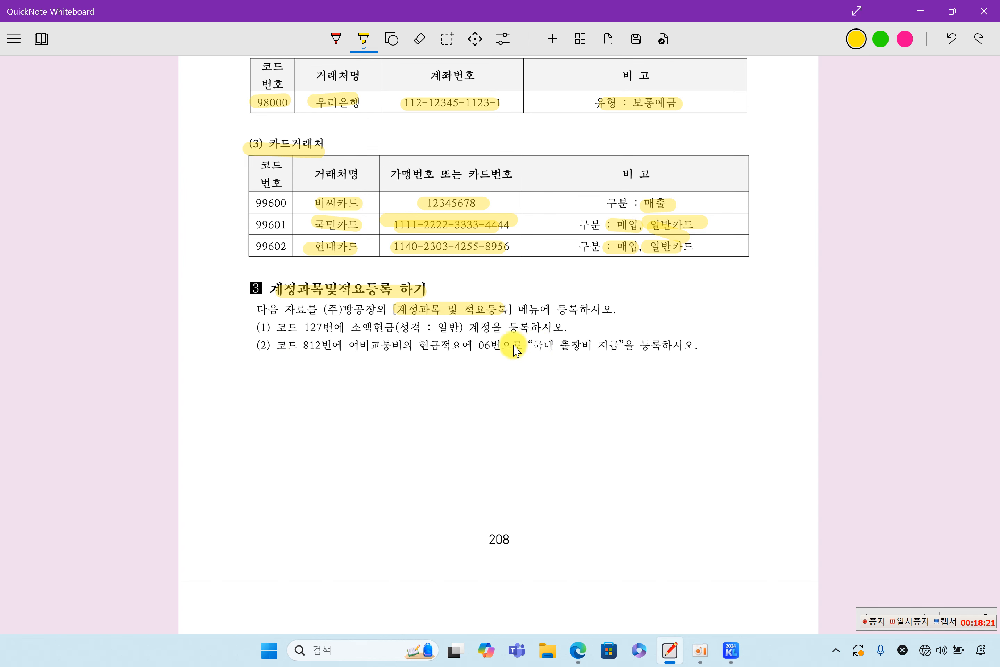
drag(438, 346, 462, 346)
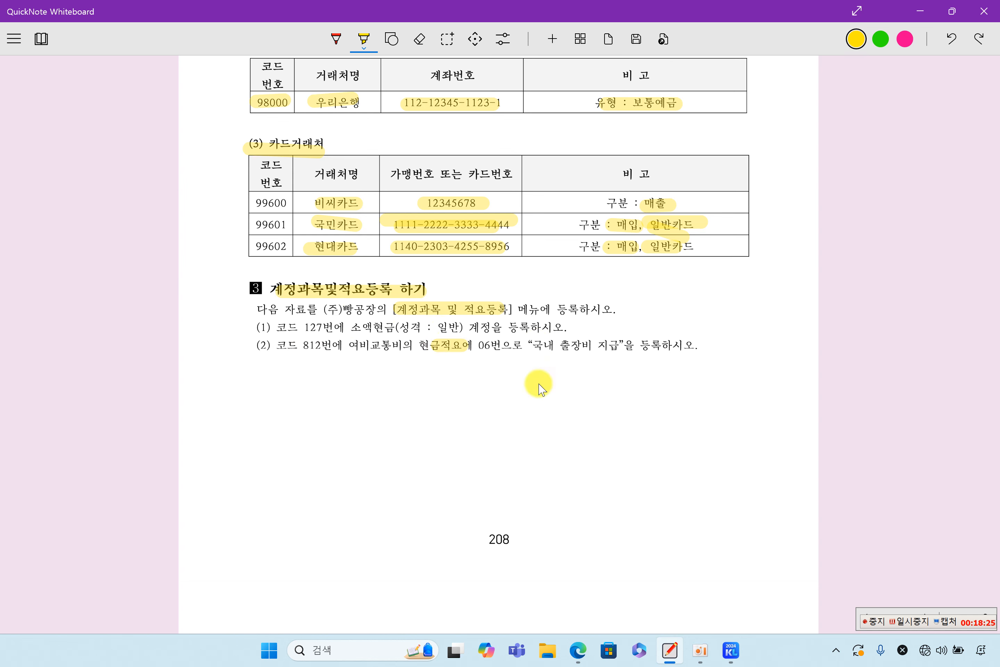
Step: Switch to KcLep and open 계정과목및적요등록 for (주)빵공장
click(731, 650)
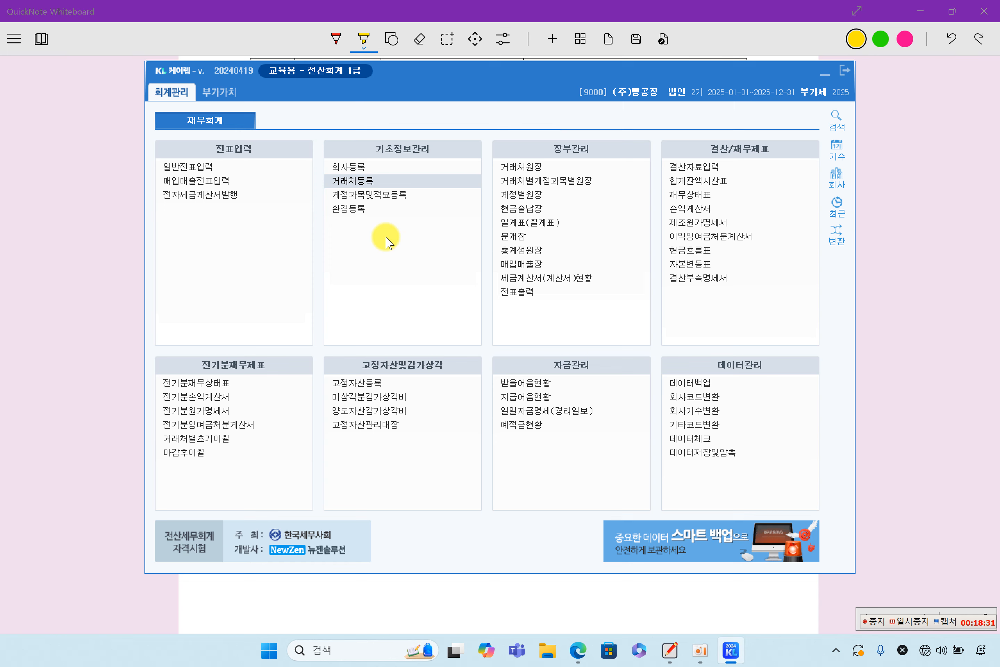
click(388, 202)
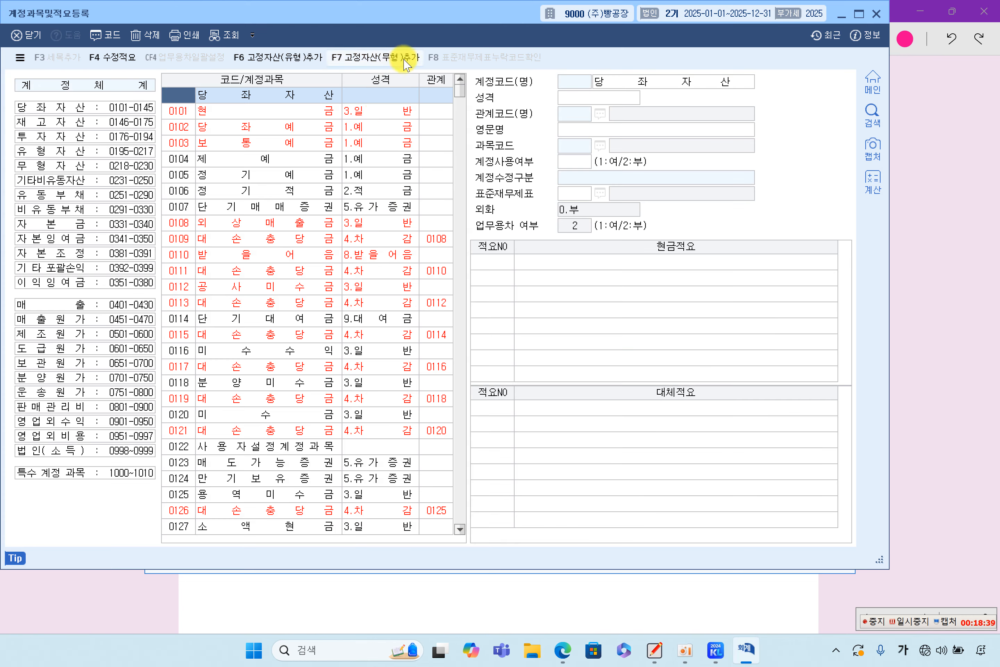
Step: Reposition the 계정과목및적요등록 window and look through the asset categories in 계정체계 from 당좌자산 to 기타비유동자산
drag(461, 24, 522, 53)
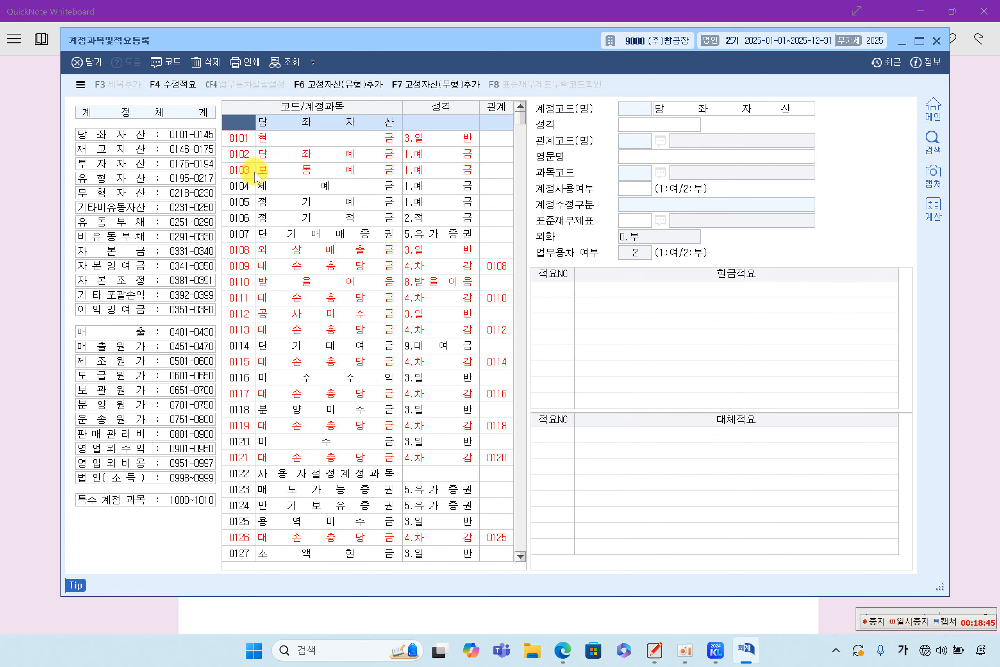
click(143, 134)
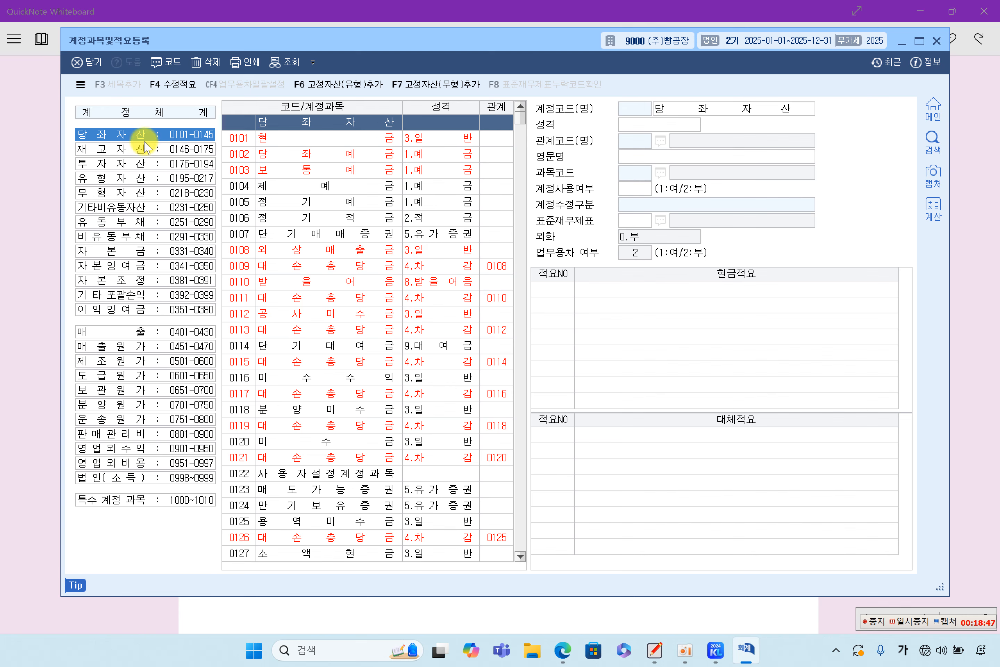
click(139, 156)
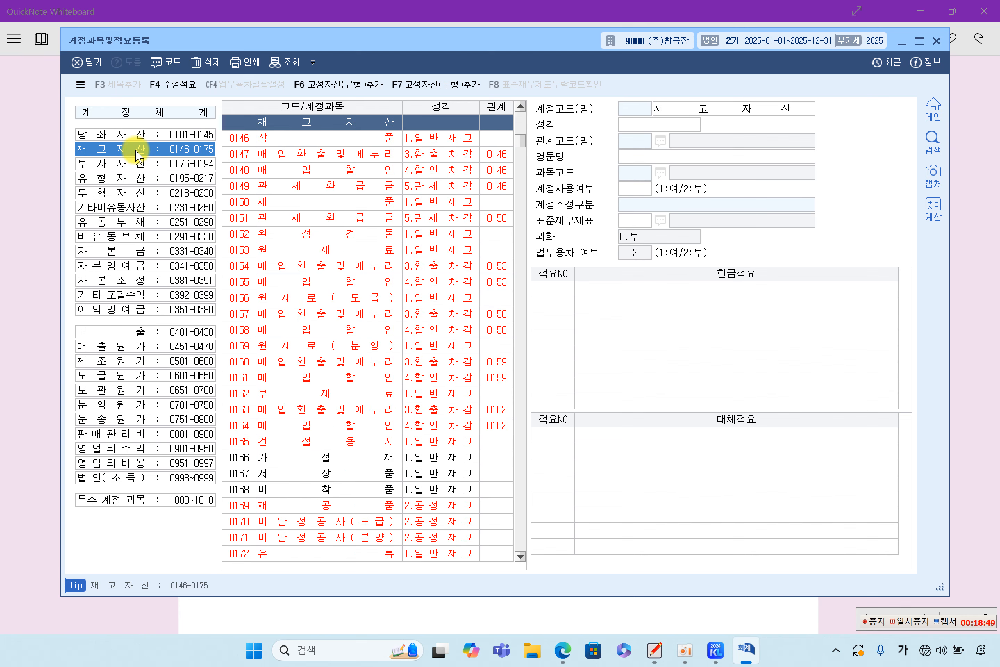
click(132, 168)
click(129, 178)
click(128, 193)
click(127, 209)
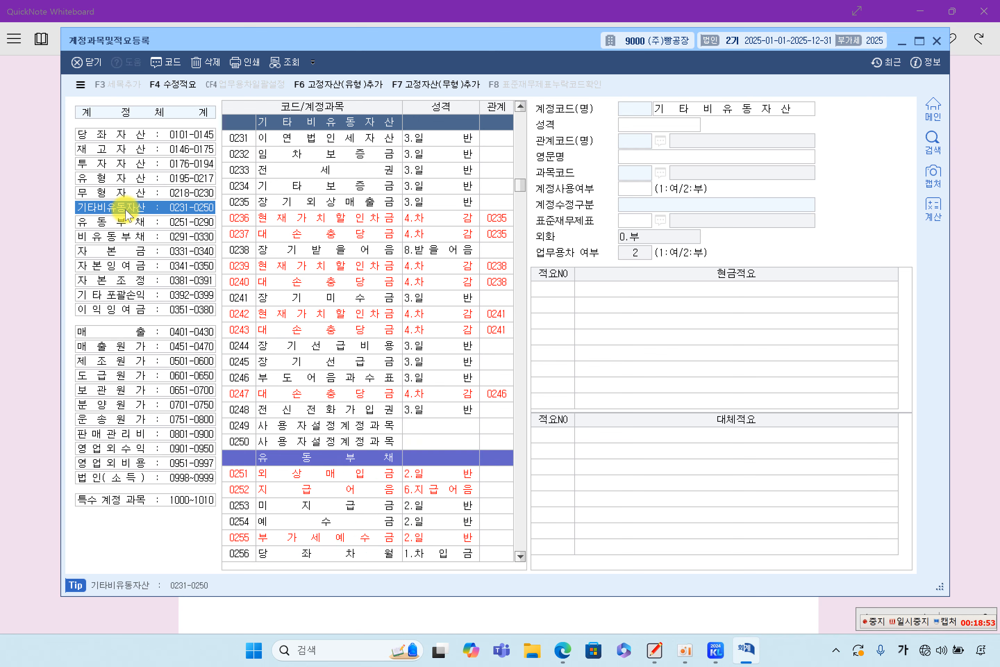
Step: Review the liability and equity categories in 계정체계 from 유동부채 to 이익잉여금
click(117, 223)
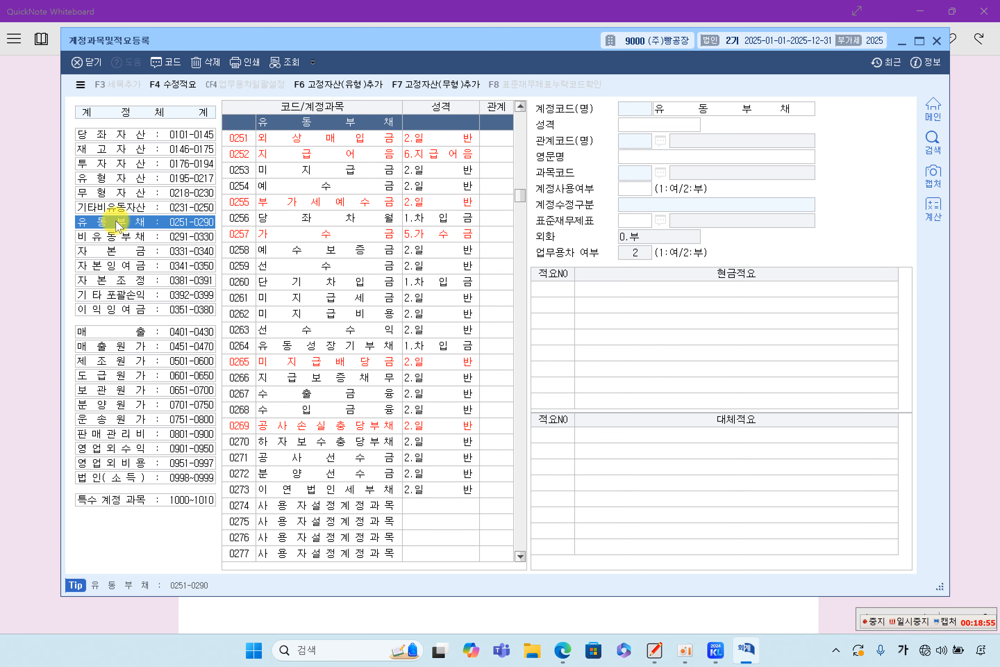
click(117, 236)
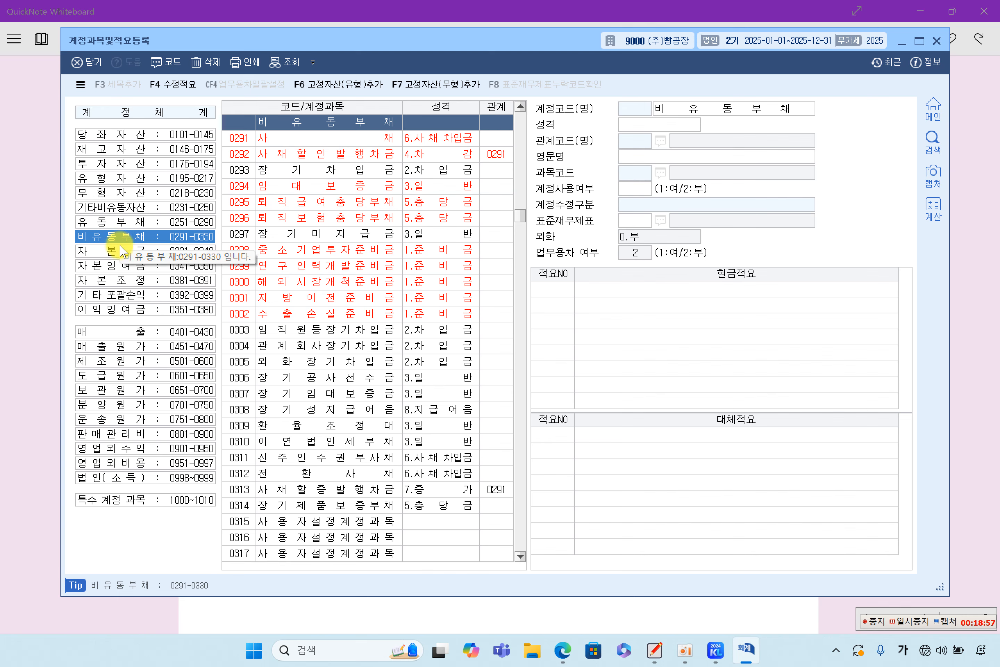
click(117, 252)
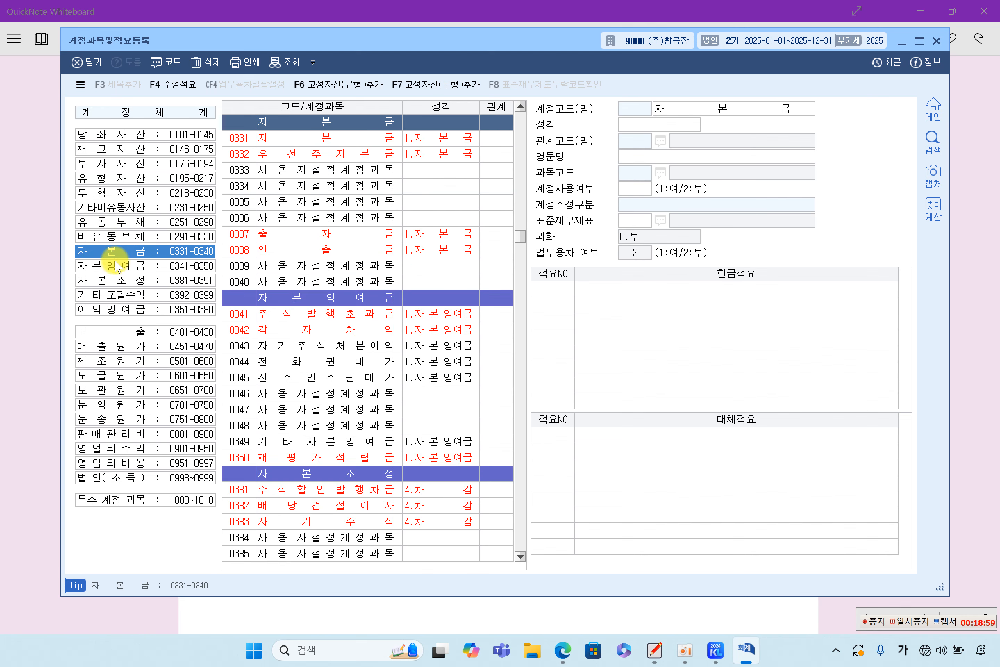
click(118, 266)
click(120, 281)
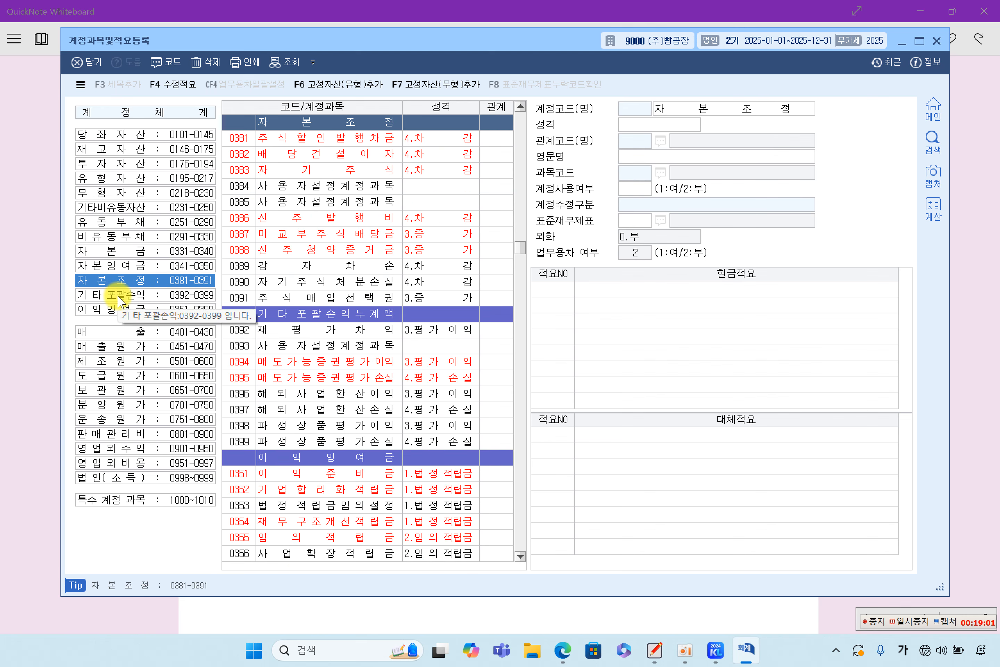
click(119, 295)
click(121, 310)
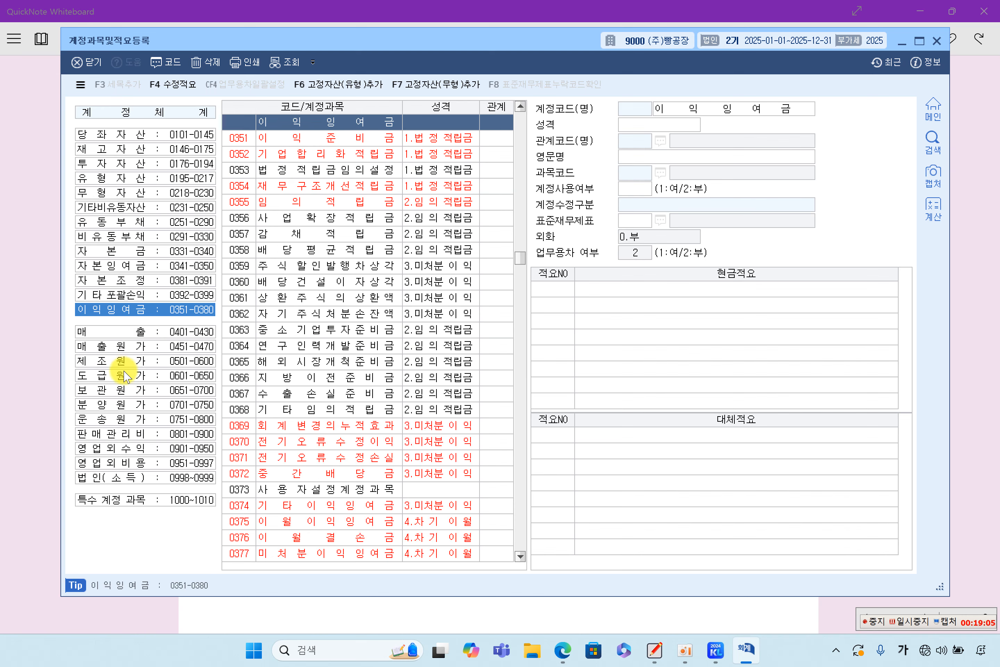
Step: Review the income and expense categories in 계정체계: 매출, 매출원가, 제조원가, 판매관리비, 영업외수익 and 영업외비용
click(124, 332)
click(124, 347)
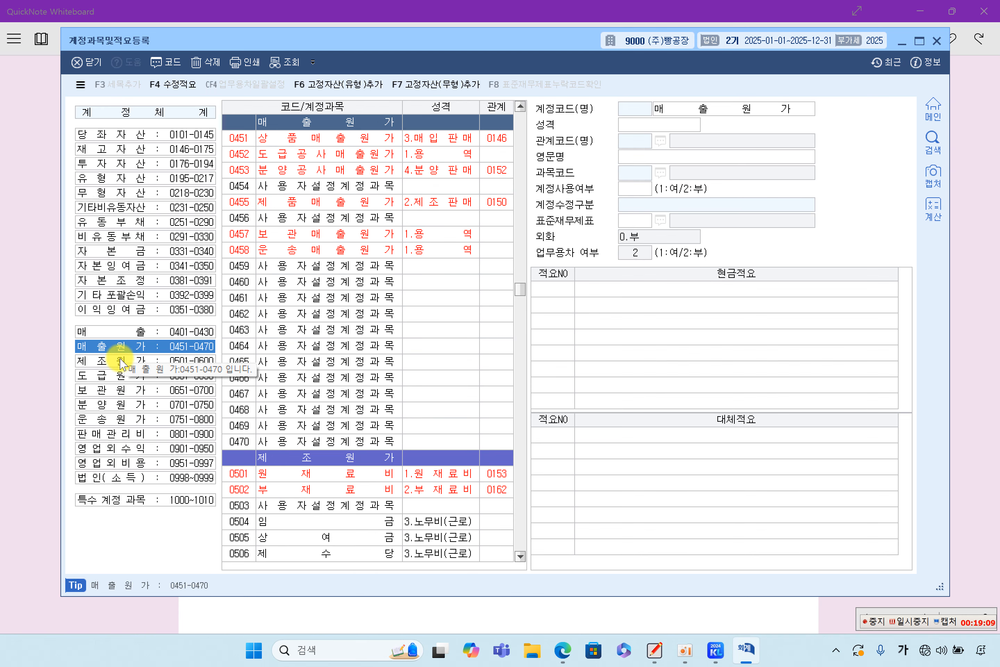
click(122, 362)
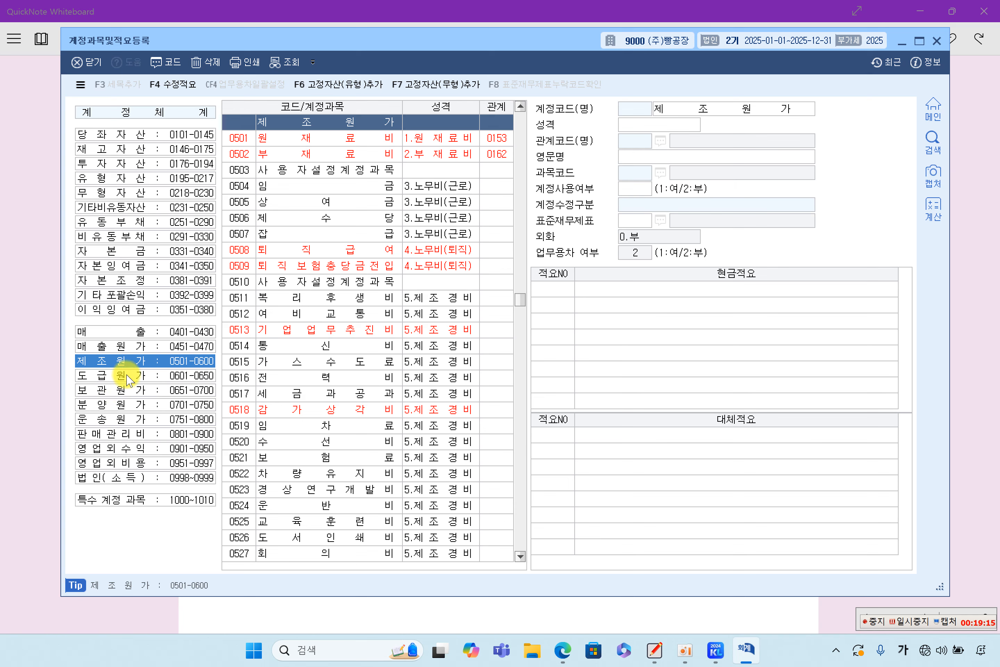
click(120, 434)
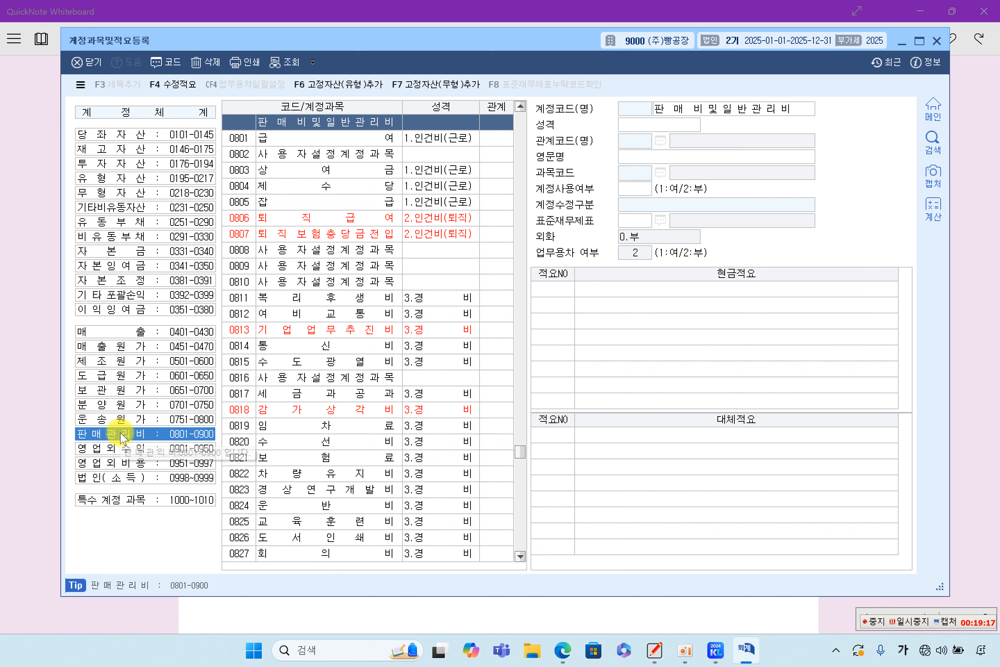
click(125, 449)
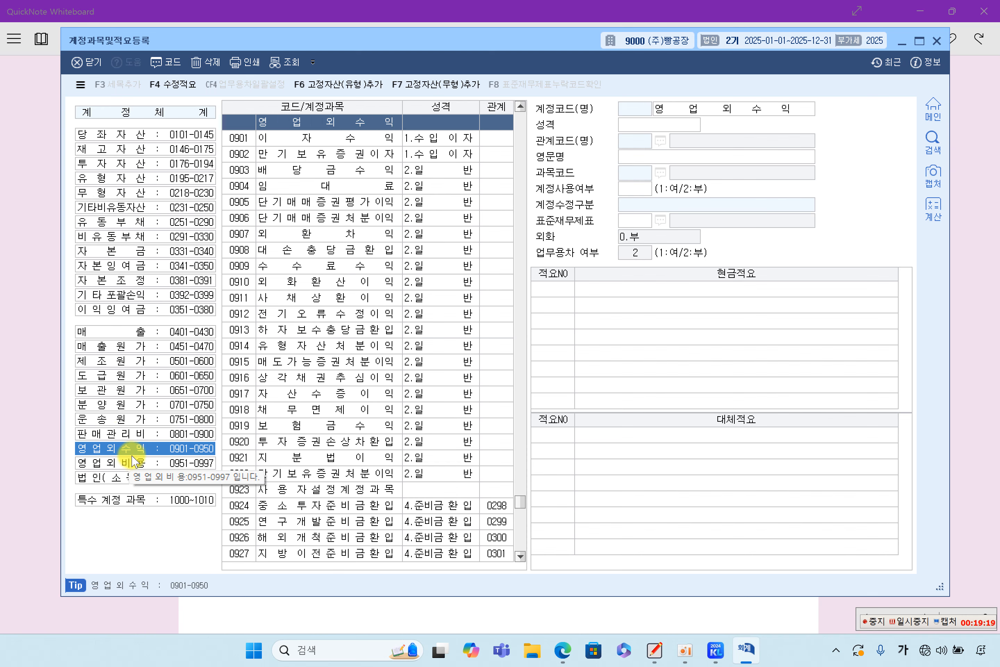
click(124, 464)
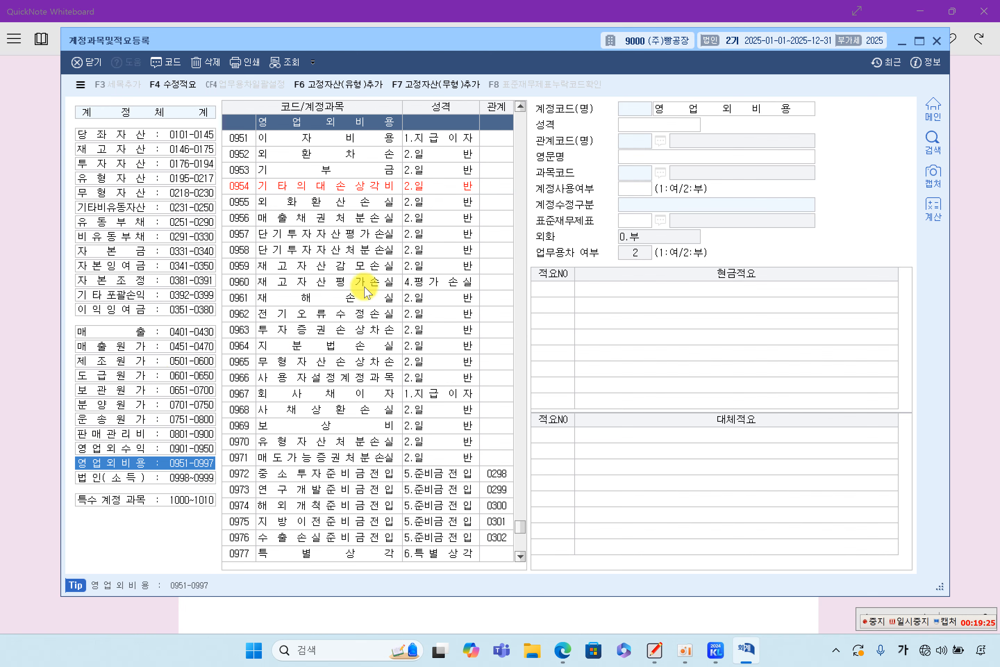
Step: Return to 당좌자산 and examine the details and summaries of accounts such as 정기예금, 보통예금, 외상매출금 and 받을어음
click(142, 134)
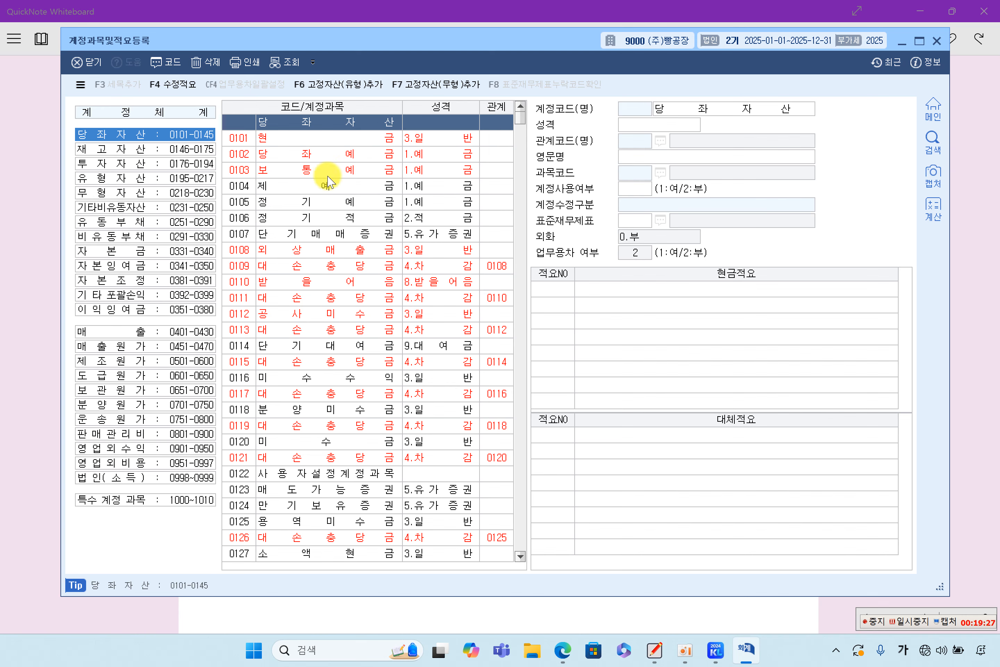
click(141, 149)
click(140, 136)
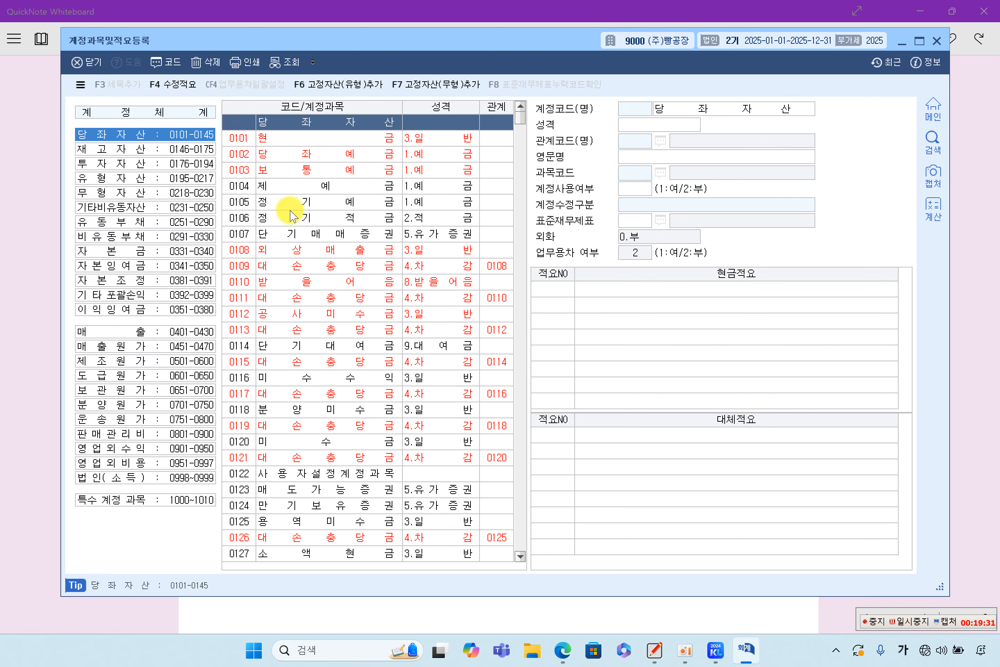
click(326, 189)
click(301, 207)
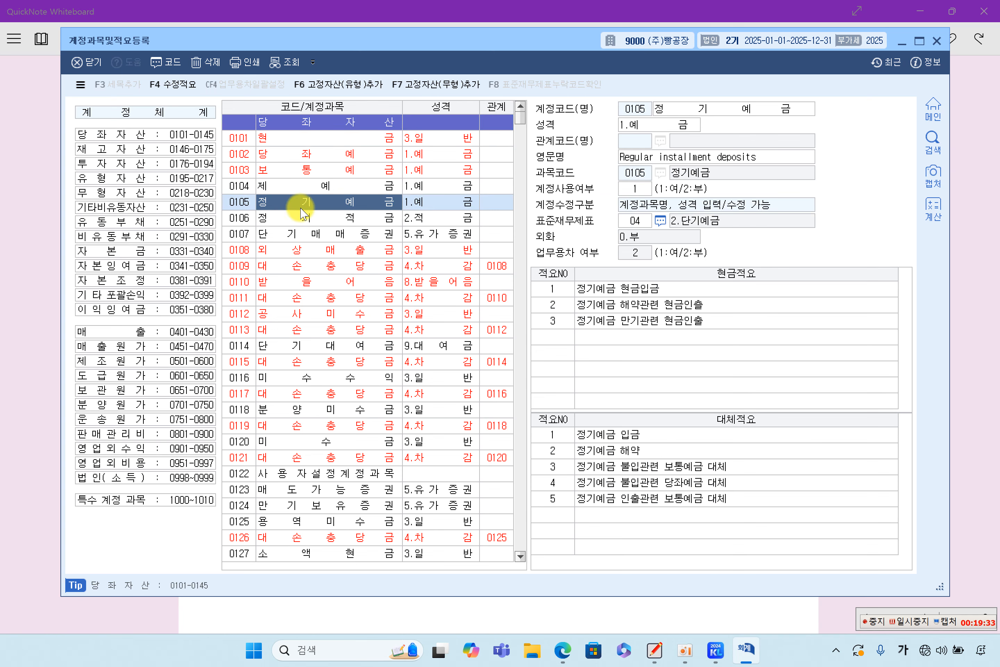
click(327, 169)
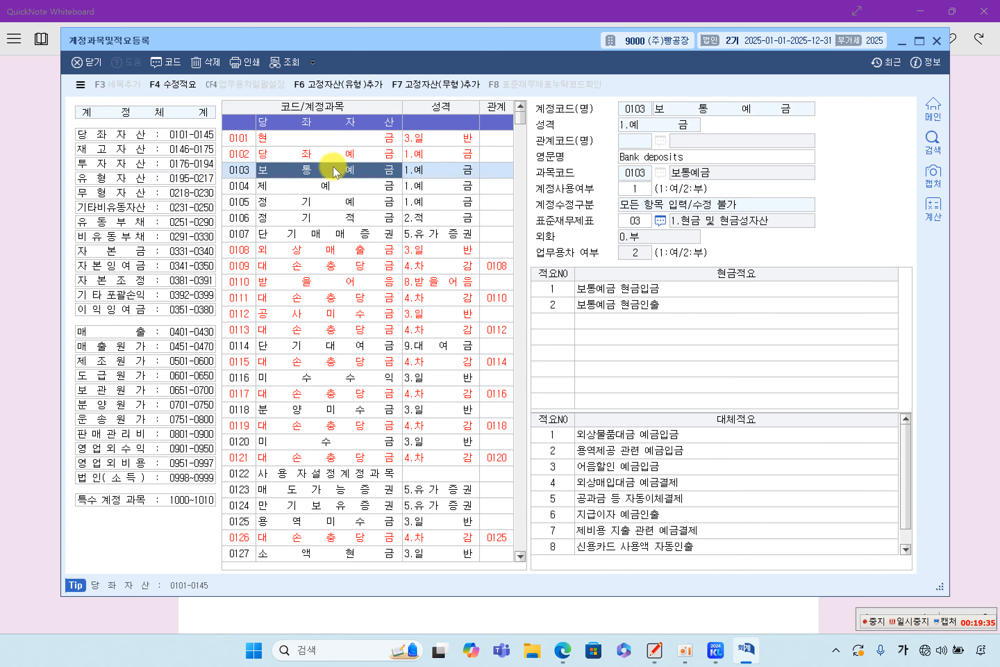
click(335, 188)
click(348, 171)
click(328, 264)
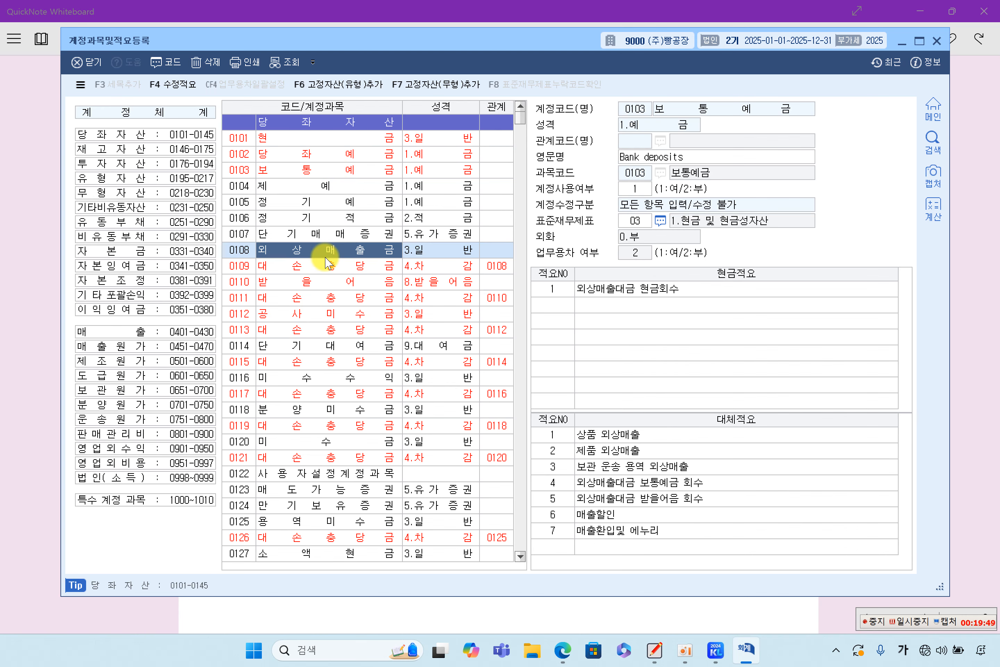
click(322, 284)
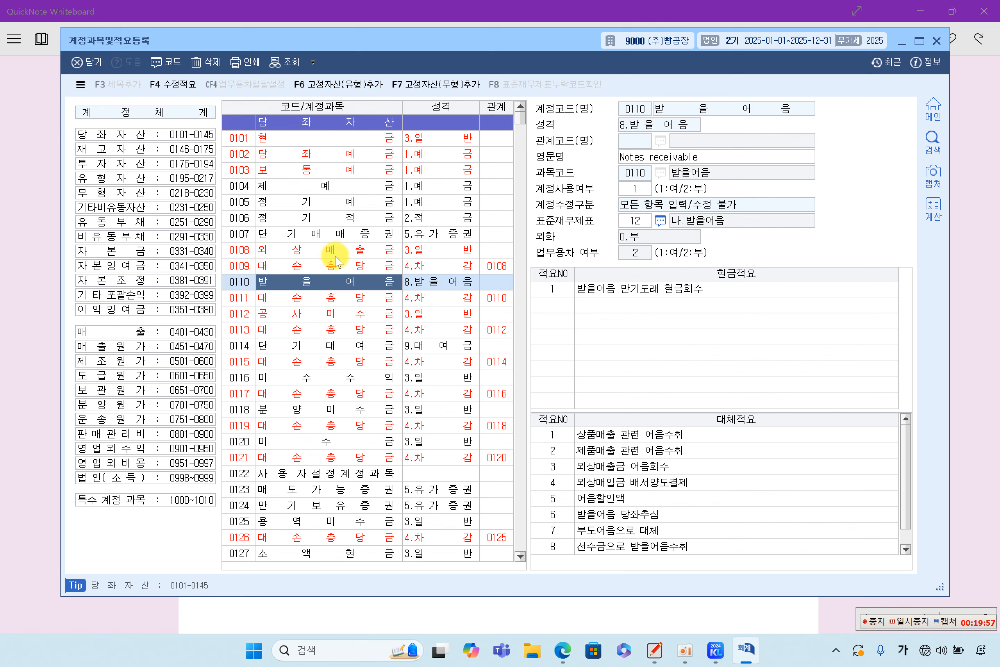
Step: Compare the 계정수정구분 and summaries of the black-lettered accounts 0104 제예금 through 0107 단기매매증권
click(334, 233)
click(342, 217)
click(347, 202)
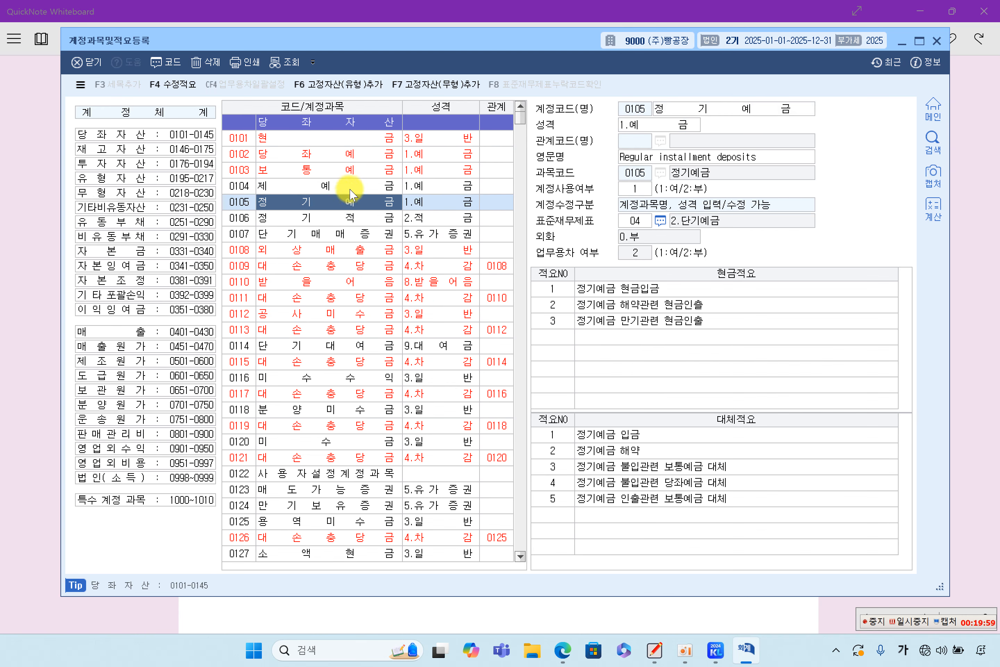
click(349, 187)
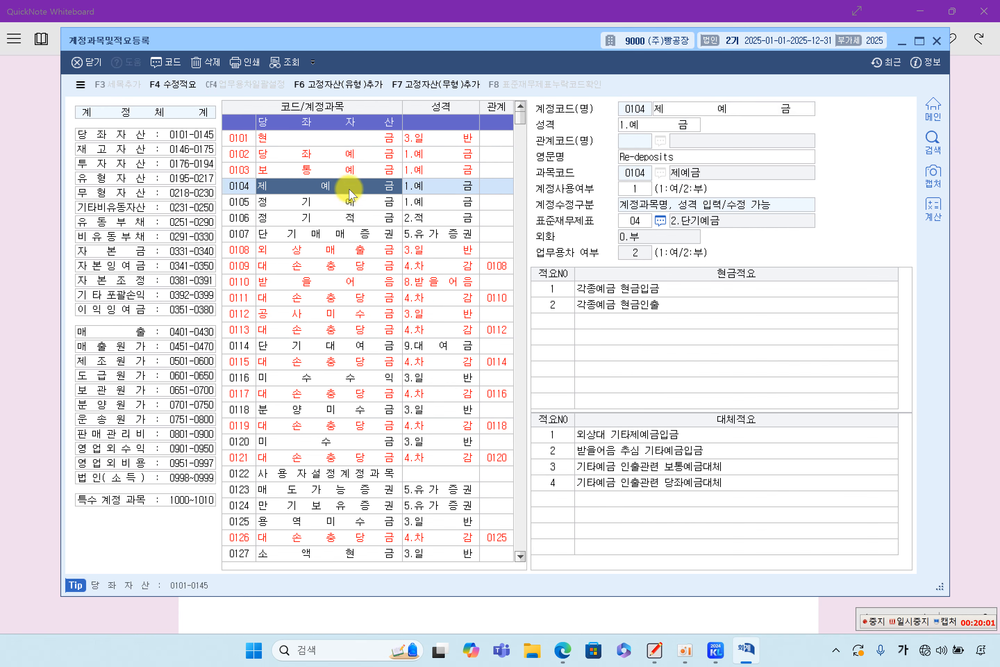
click(325, 201)
click(326, 218)
click(331, 233)
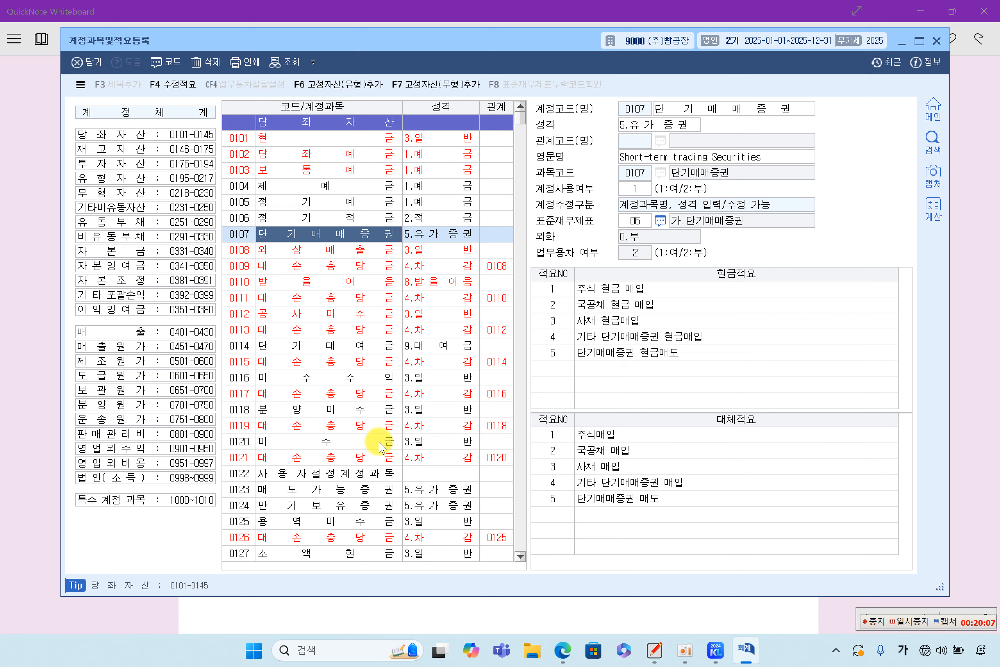
Step: Check the 당좌자산 code range and examine the 사용자설정계정과목 entry at code 0122
click(369, 473)
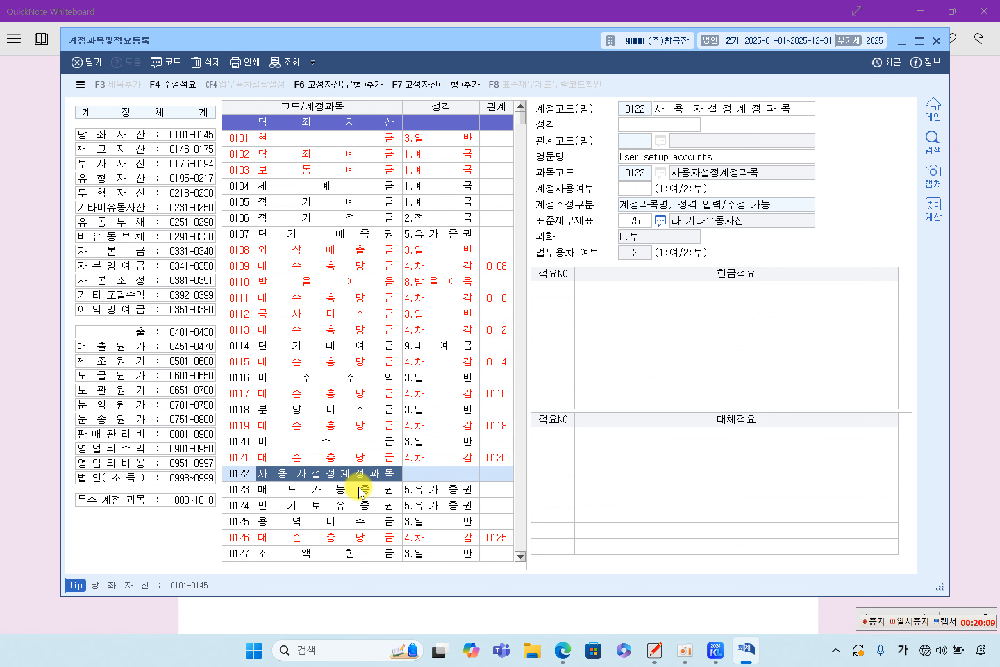
click(242, 474)
click(310, 474)
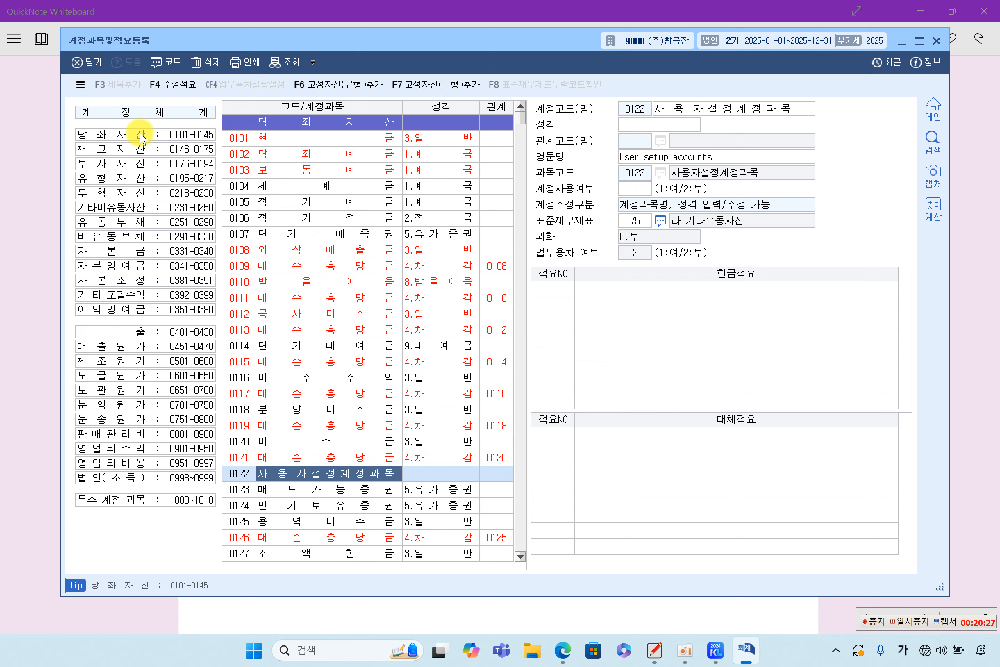
click(197, 136)
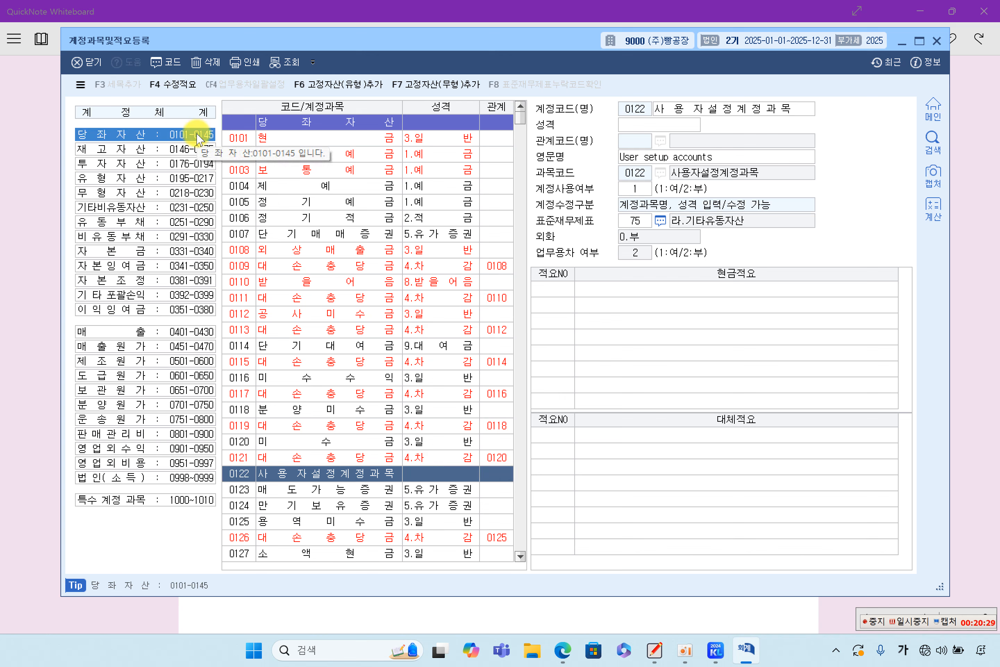
click(239, 474)
click(293, 478)
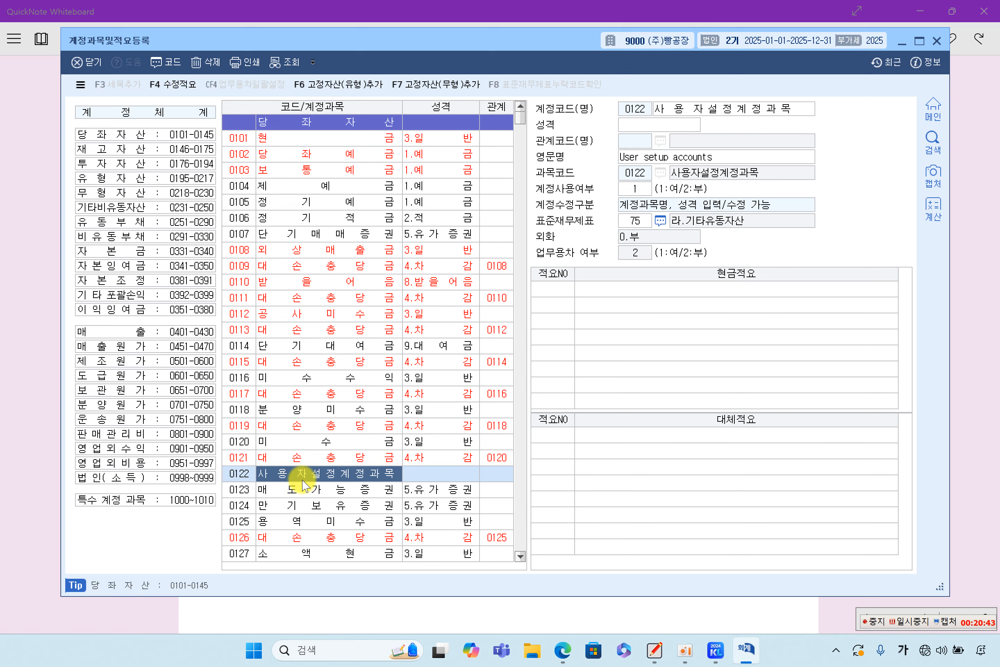
click(247, 477)
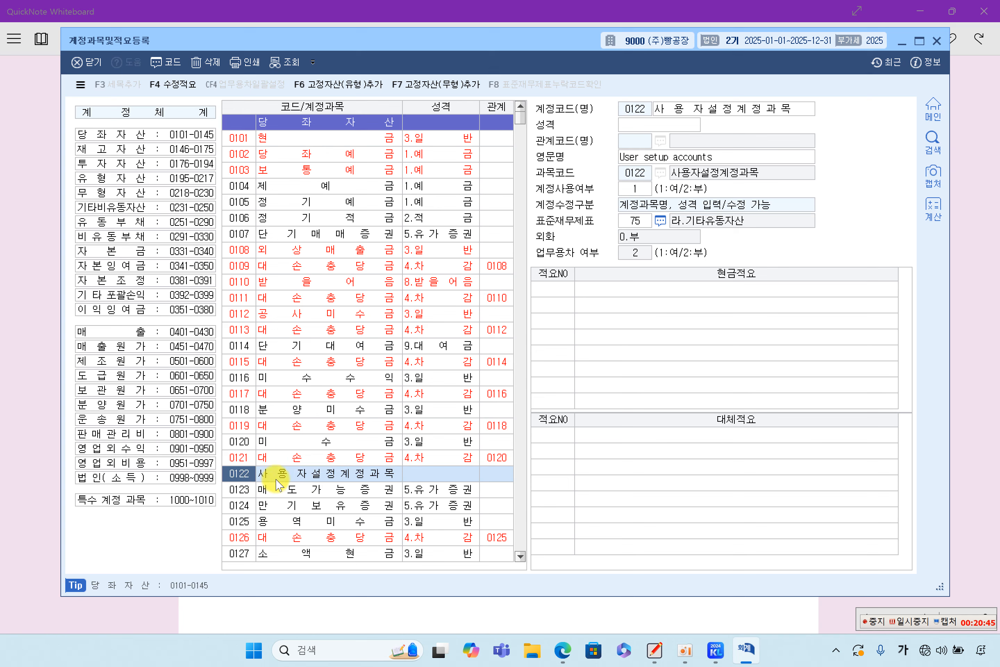
click(286, 480)
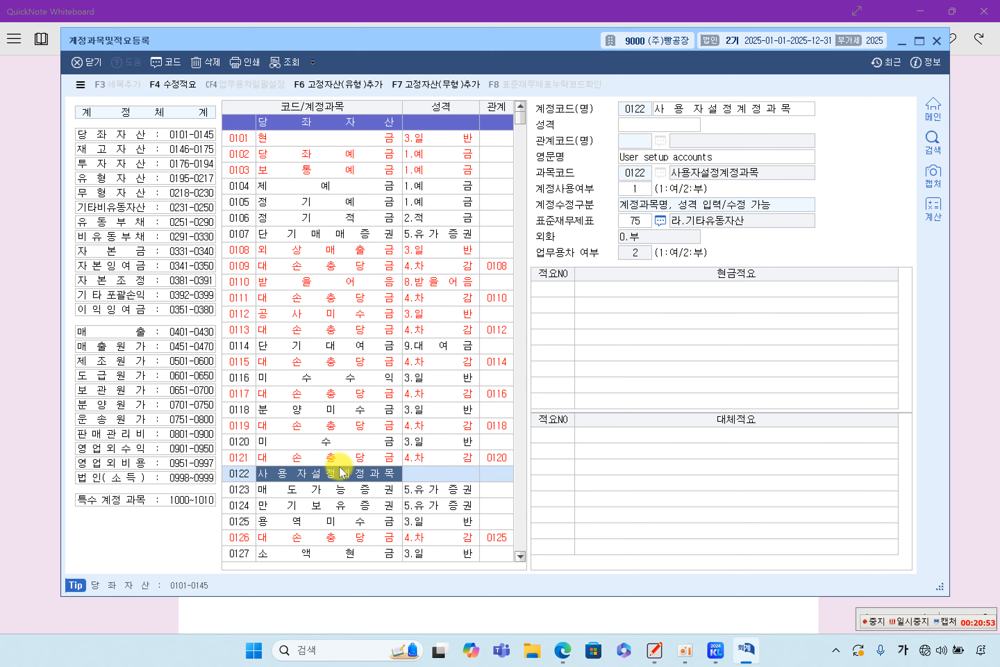
Step: Rename the user-defined account at code 0122 as 카드미수금 and set its 성격 to 3.일반
click(740, 112)
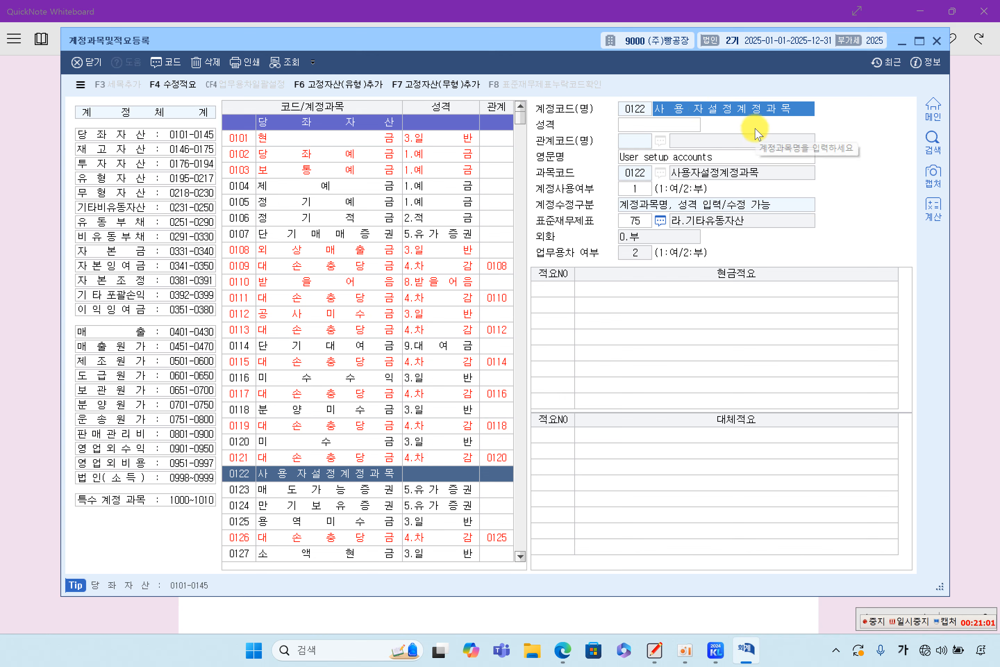
text(카드미수금)
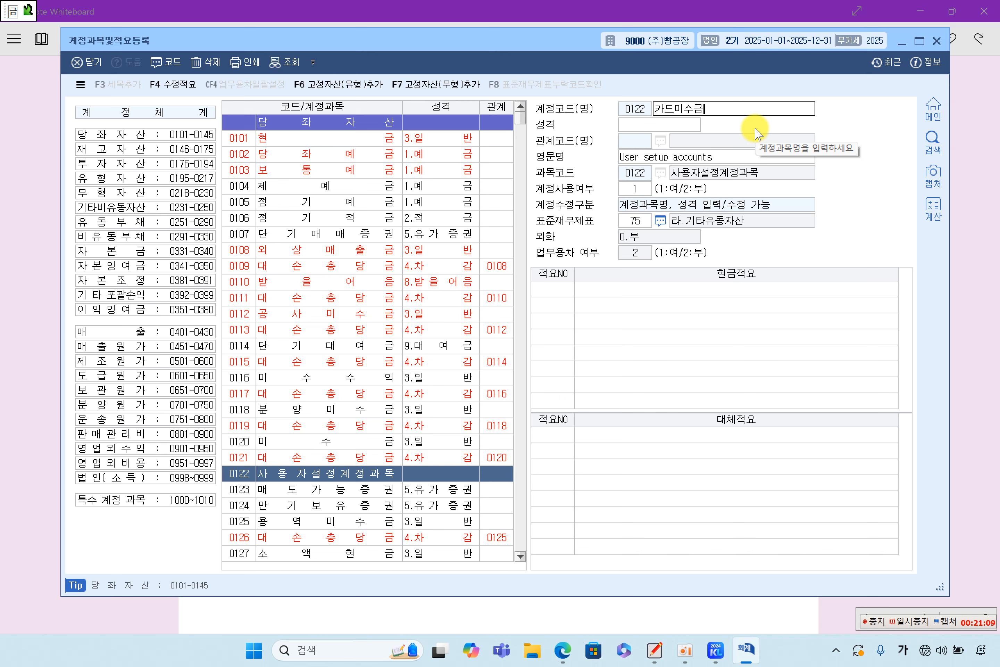
key(Return)
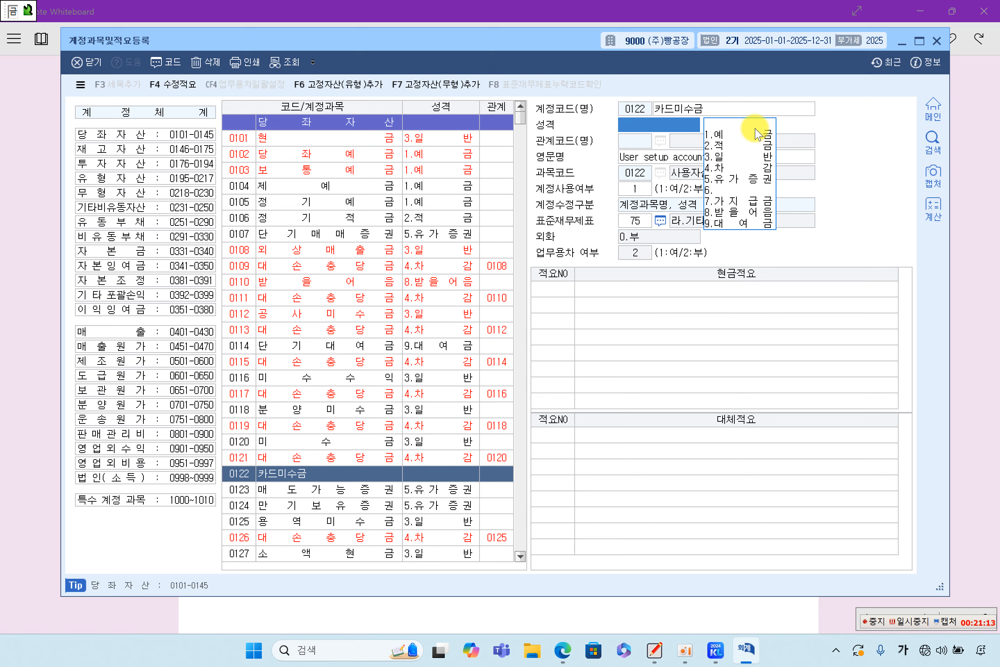
click(718, 109)
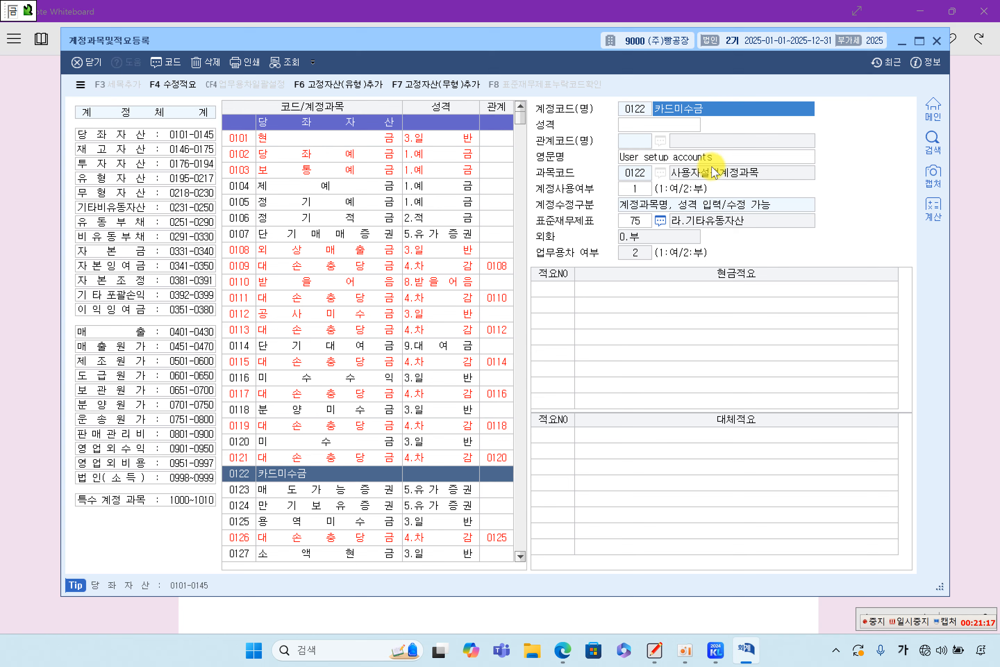
click(680, 128)
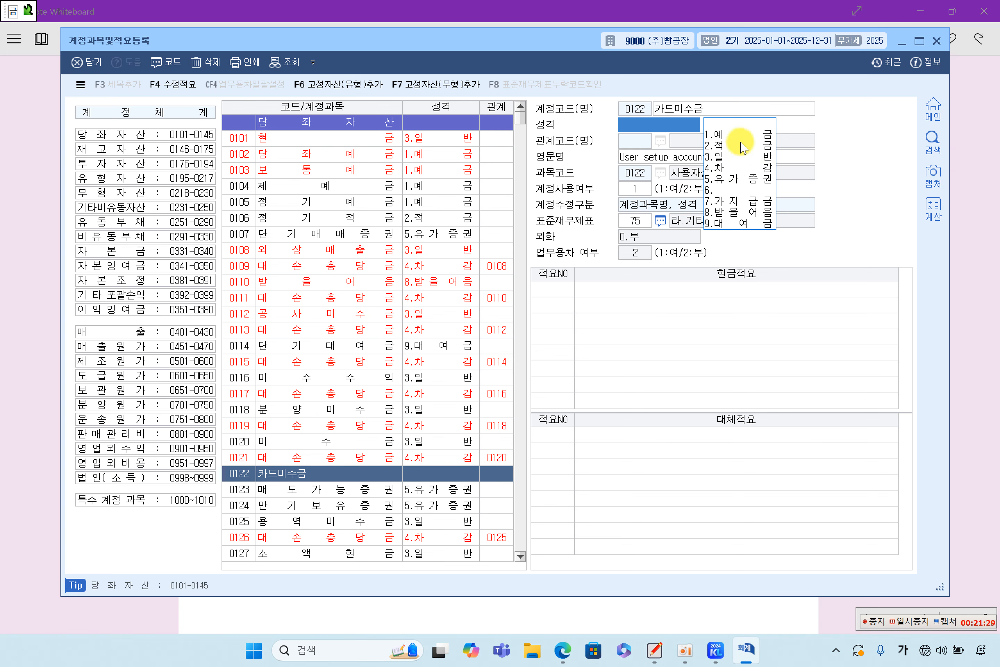
click(722, 160)
click(723, 159)
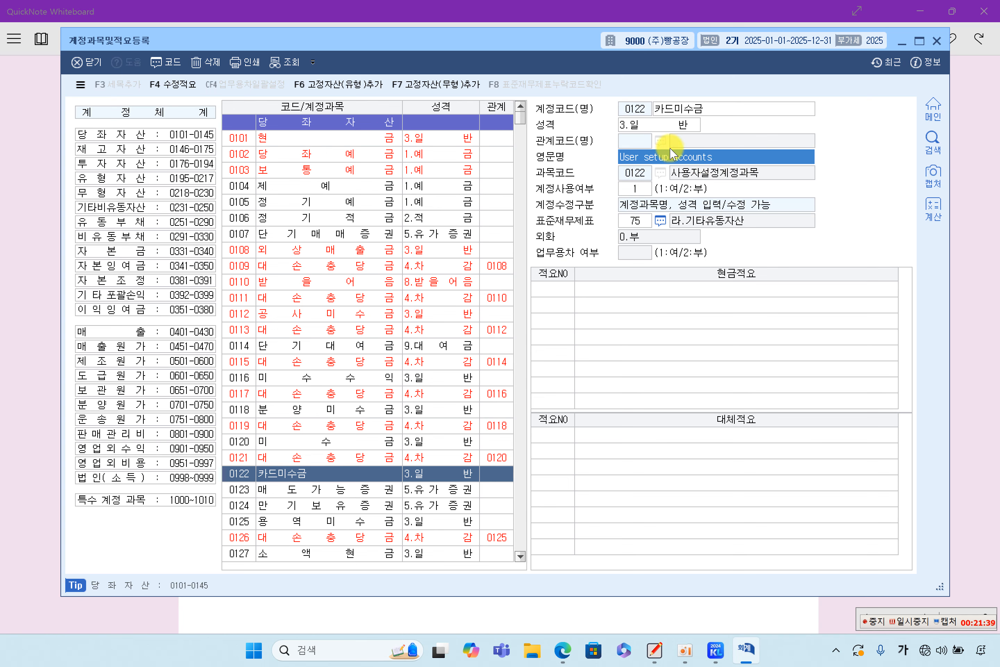
Step: Check the 영문명, 계정사용여부 and 표준재무제표 fields of the 카드미수금 account
click(693, 112)
click(672, 159)
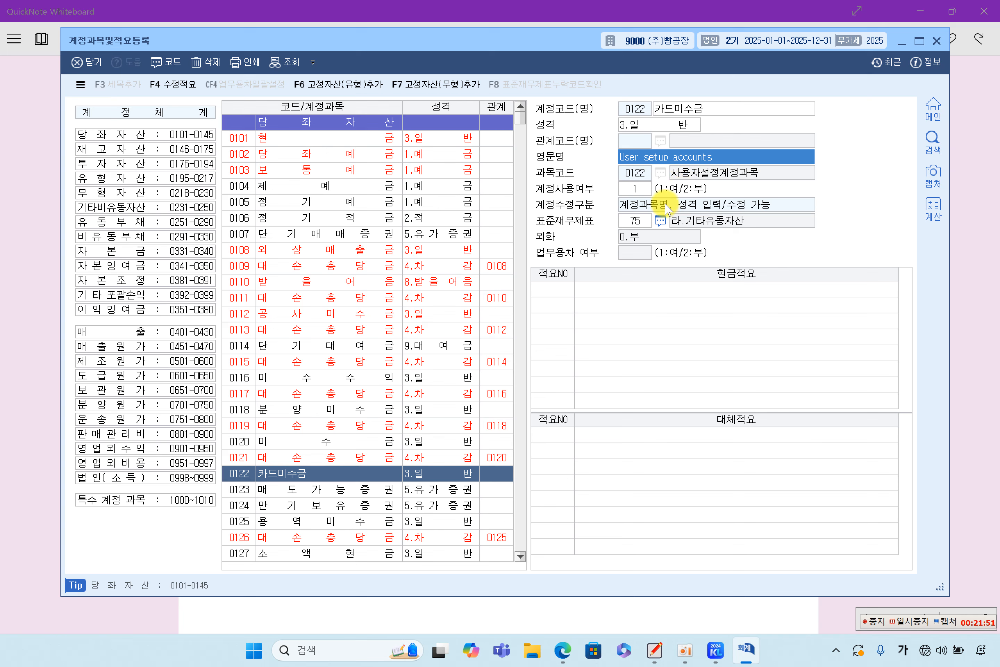
click(635, 189)
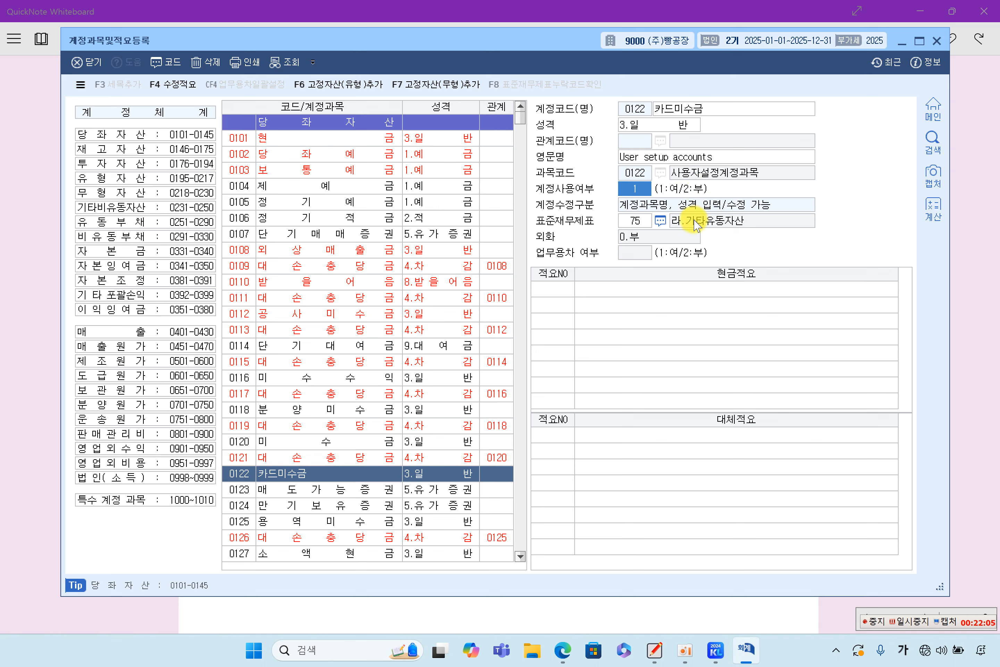
click(647, 221)
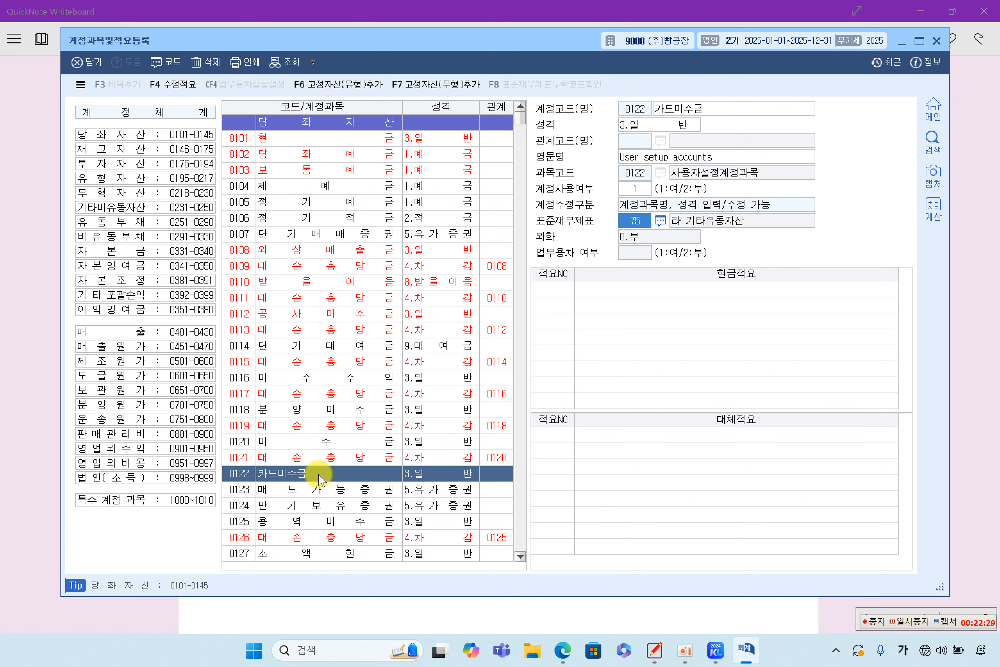
Step: Reload the account list and reselect 카드미수금 at code 0122
click(319, 442)
click(306, 474)
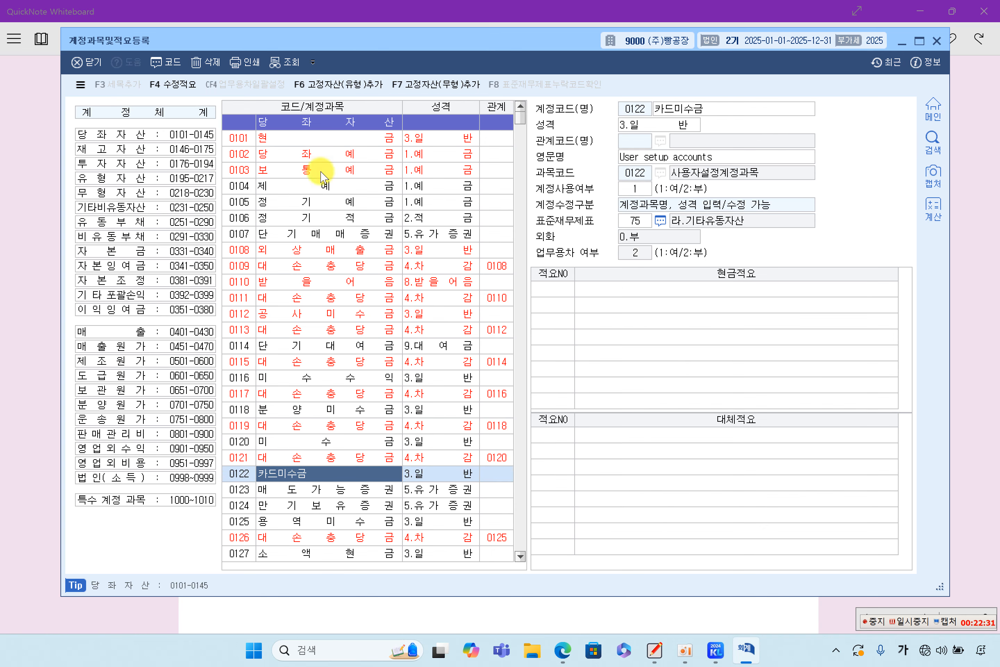
click(289, 64)
click(329, 472)
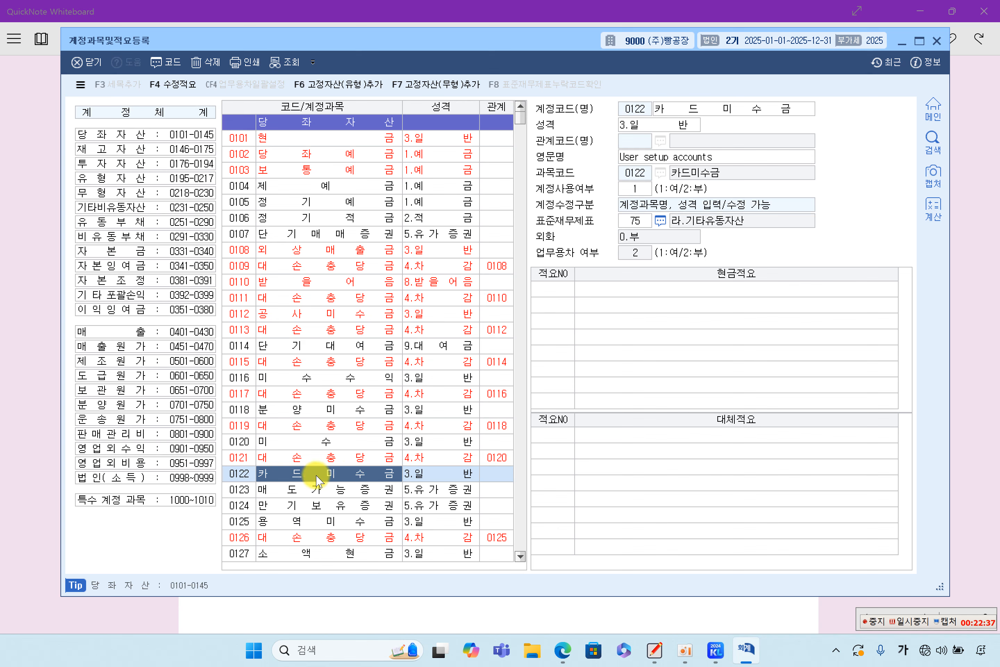
click(356, 412)
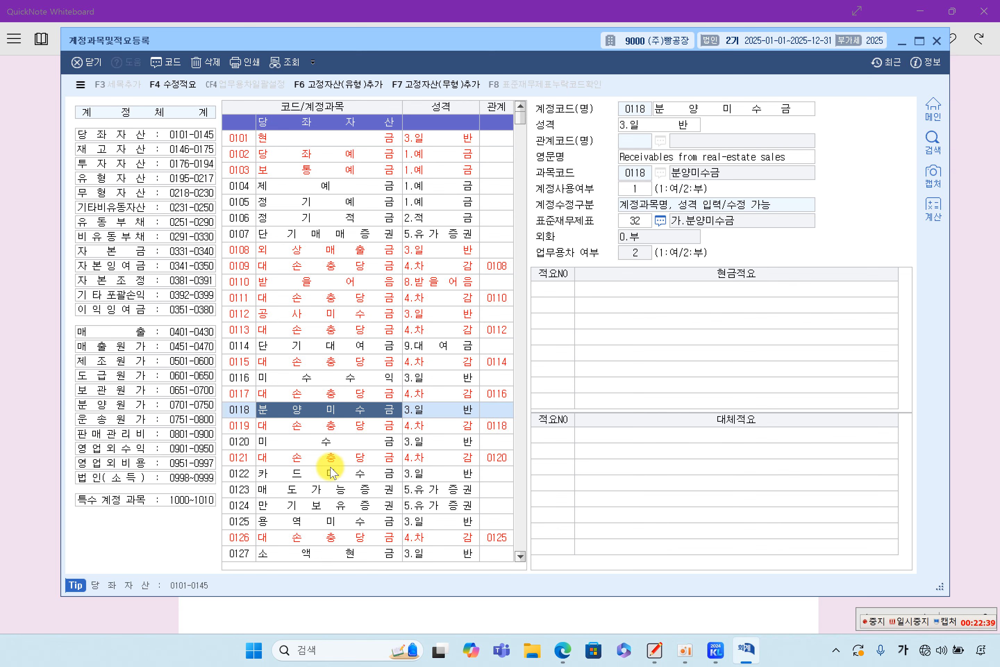
click(326, 477)
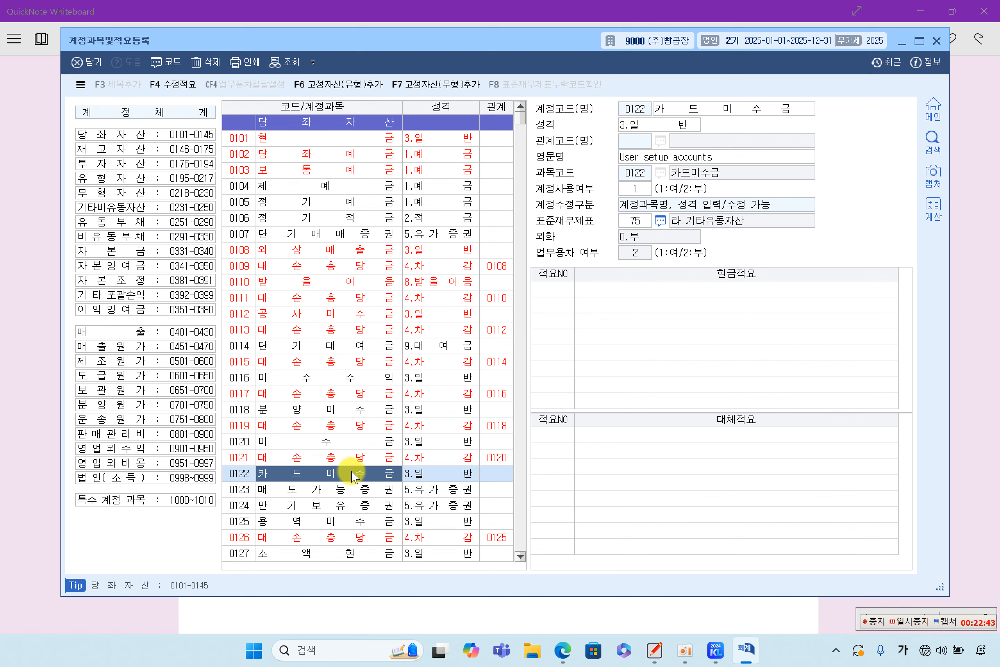
Step: Examine the details of the black-lettered accounts 0104 제예금 and 0107 단기매매증권
click(348, 209)
click(350, 189)
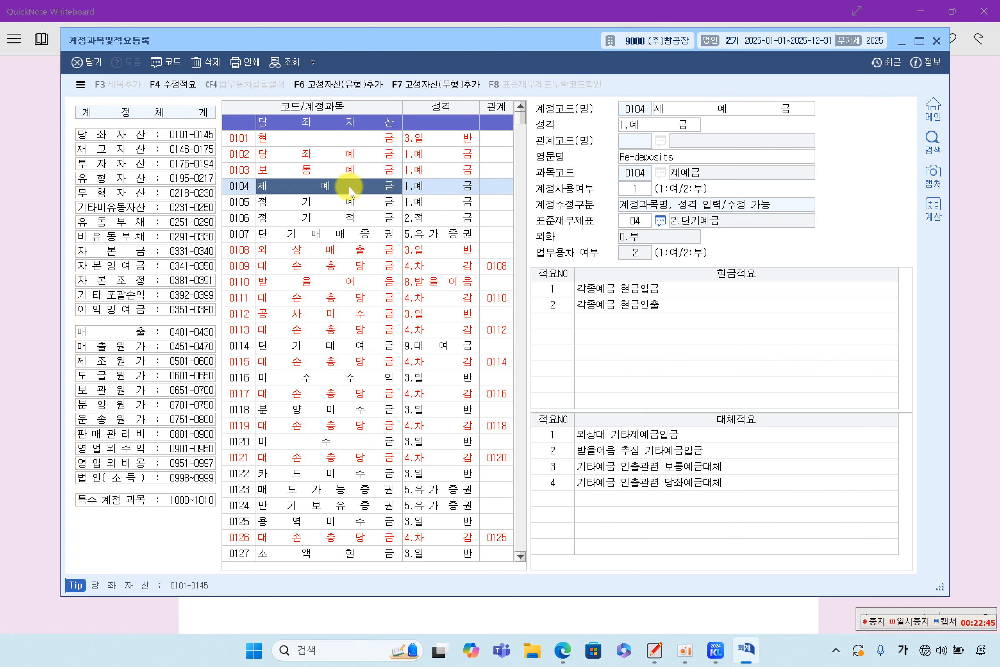
click(345, 239)
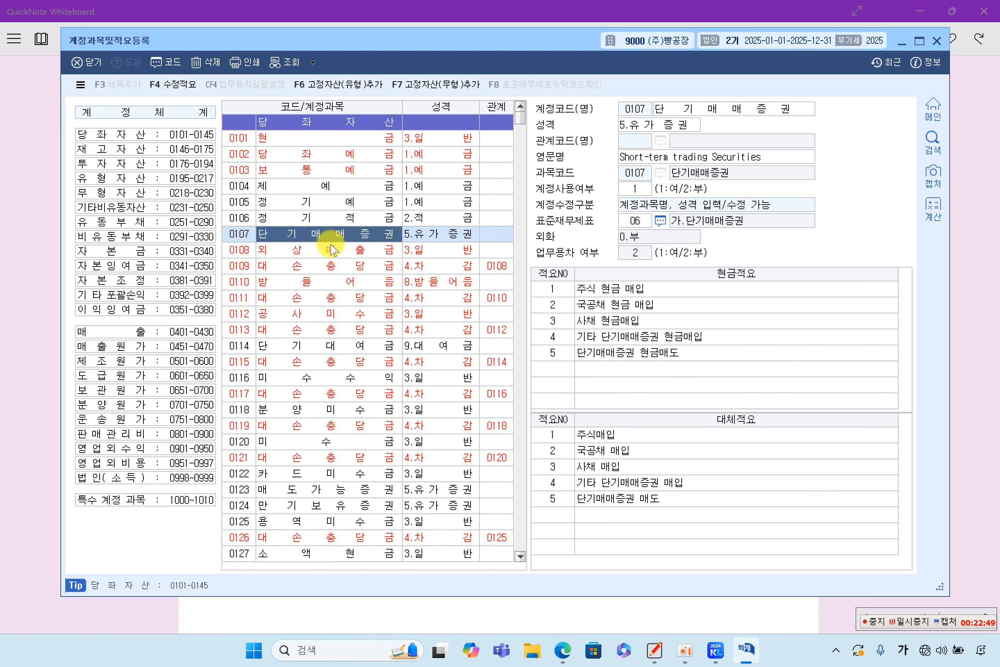
click(707, 111)
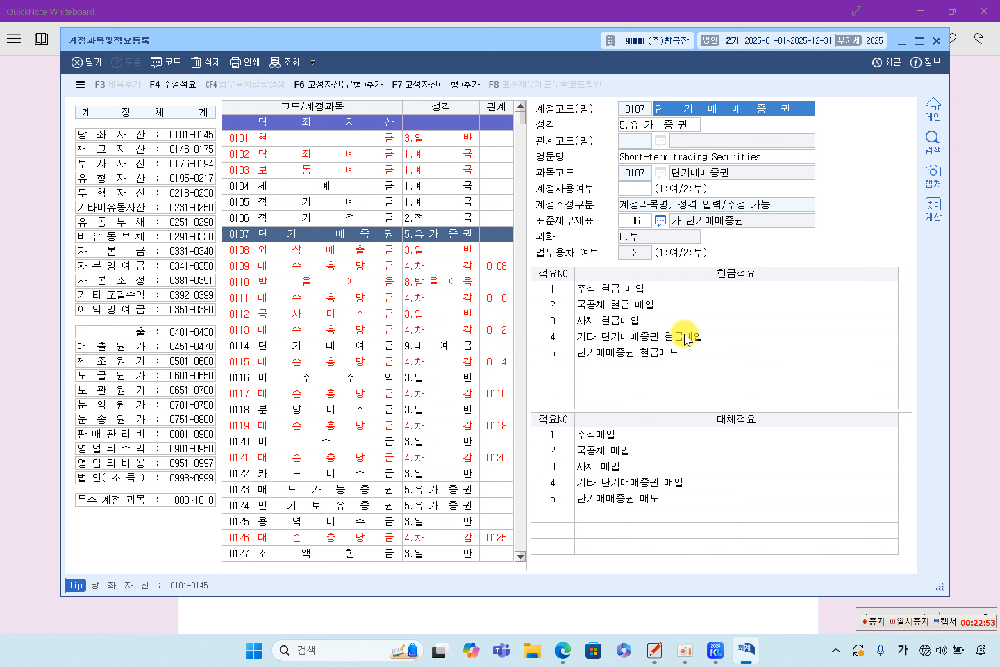
Step: Look through the 현금적요 and 대체적요 entries of account 0107 단기매매증권
click(692, 305)
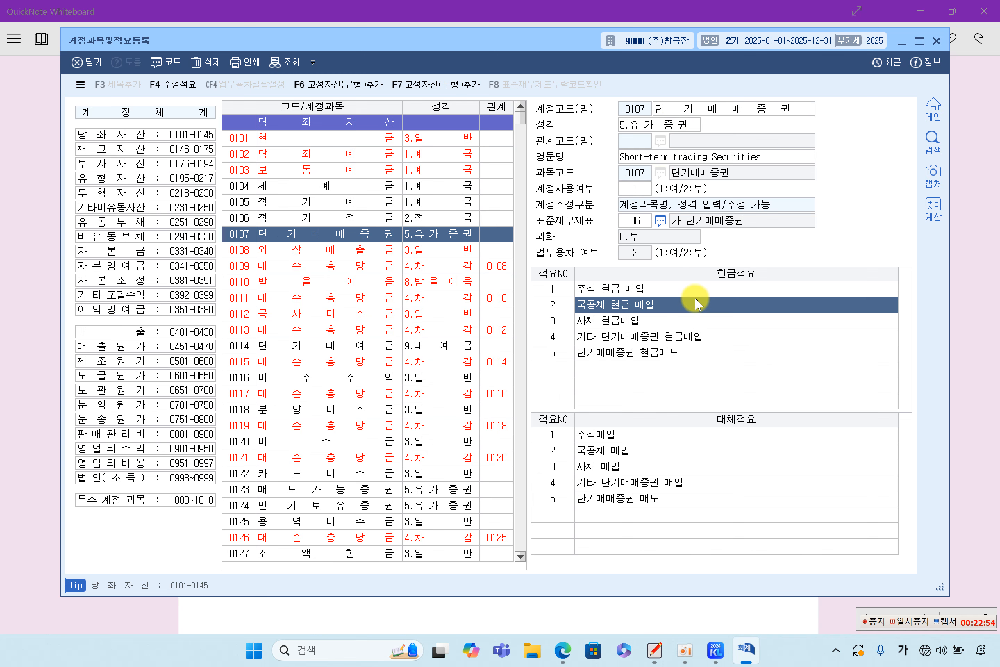
click(682, 321)
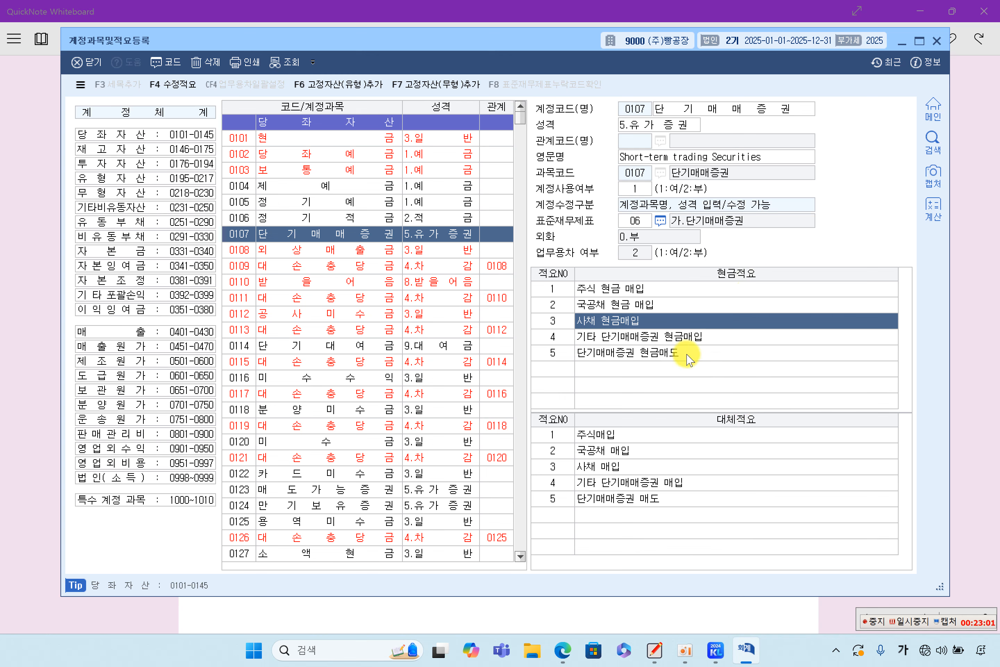
click(647, 338)
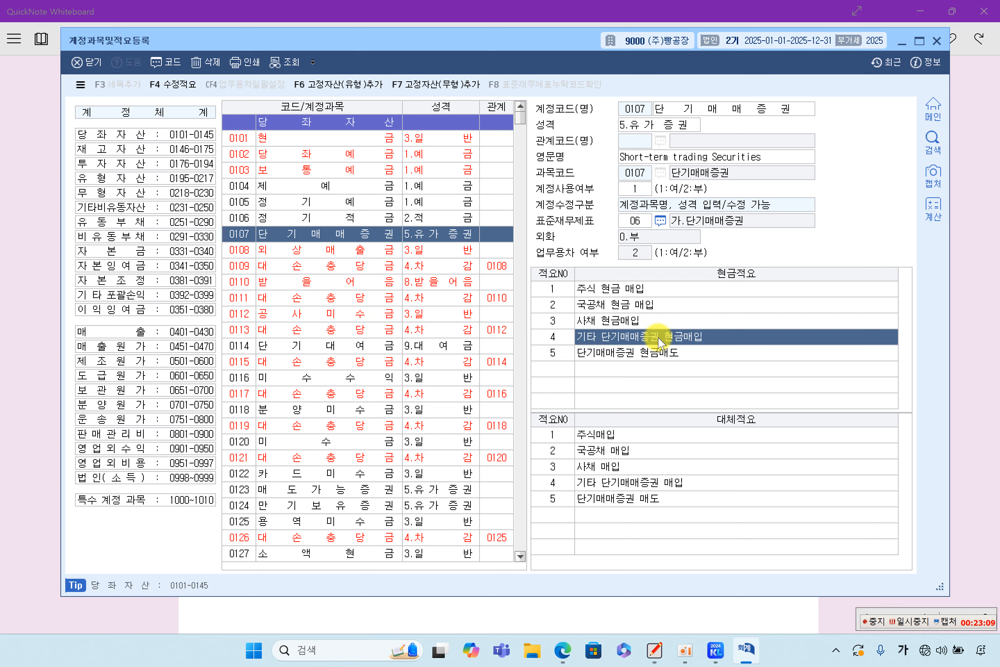
key(Up)
key(Up)
key(Up)
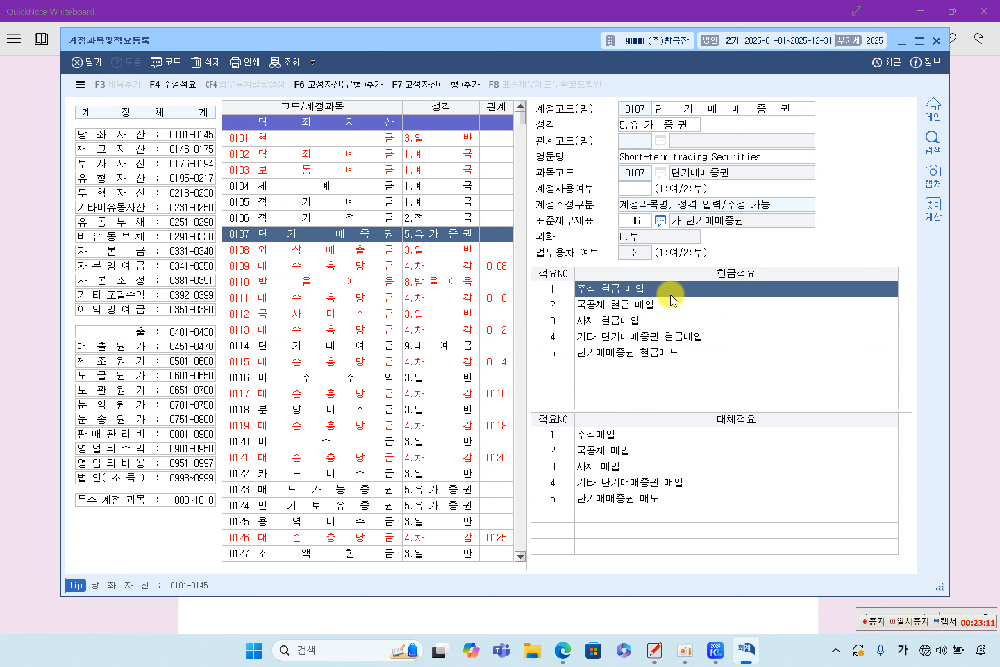
click(674, 340)
click(671, 355)
click(674, 448)
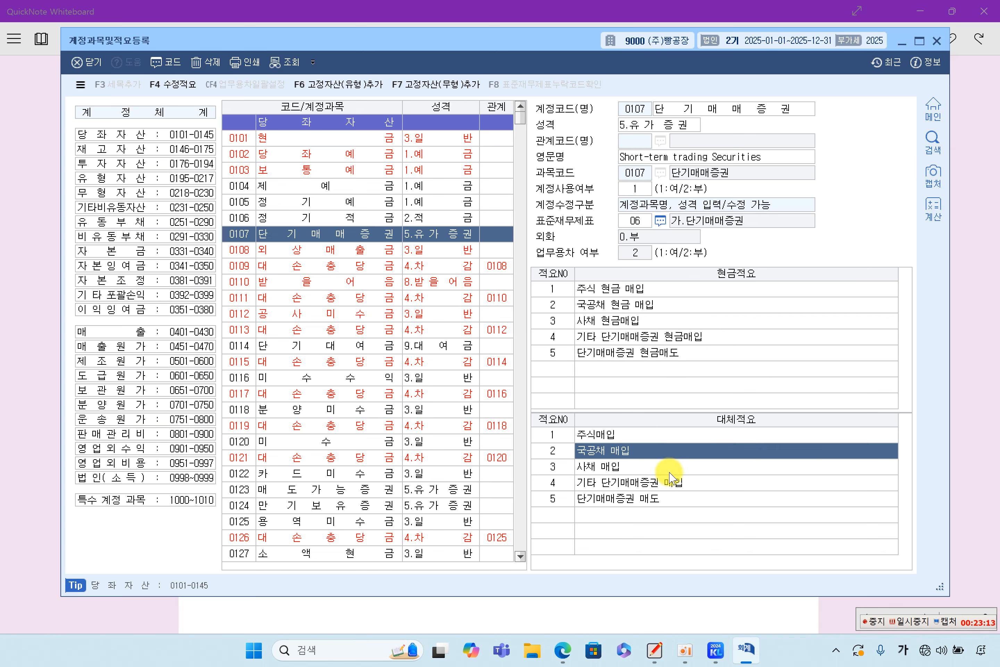
click(669, 472)
click(669, 493)
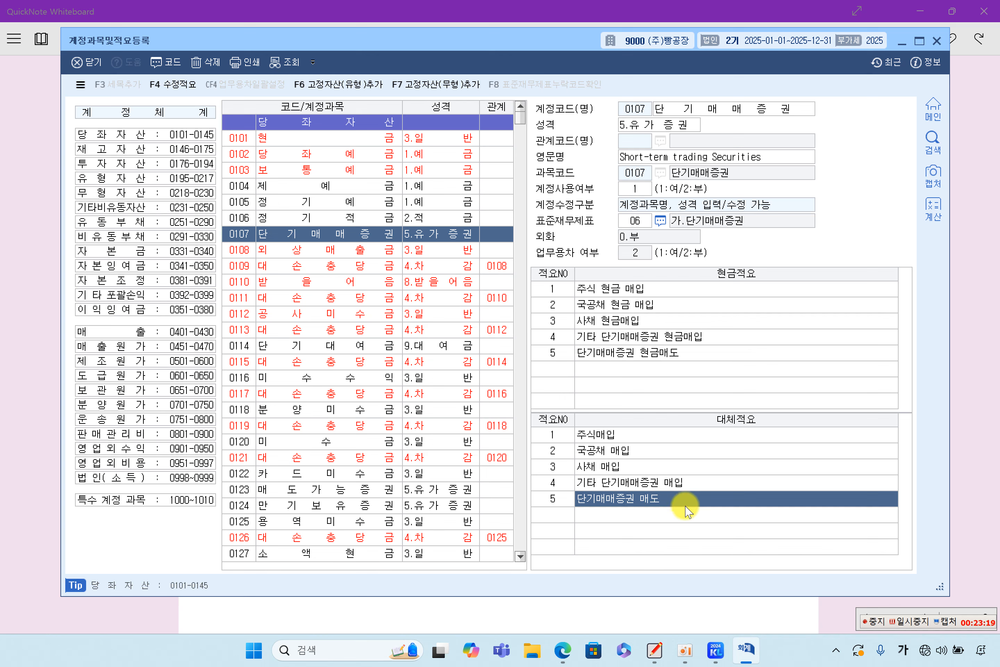
click(668, 469)
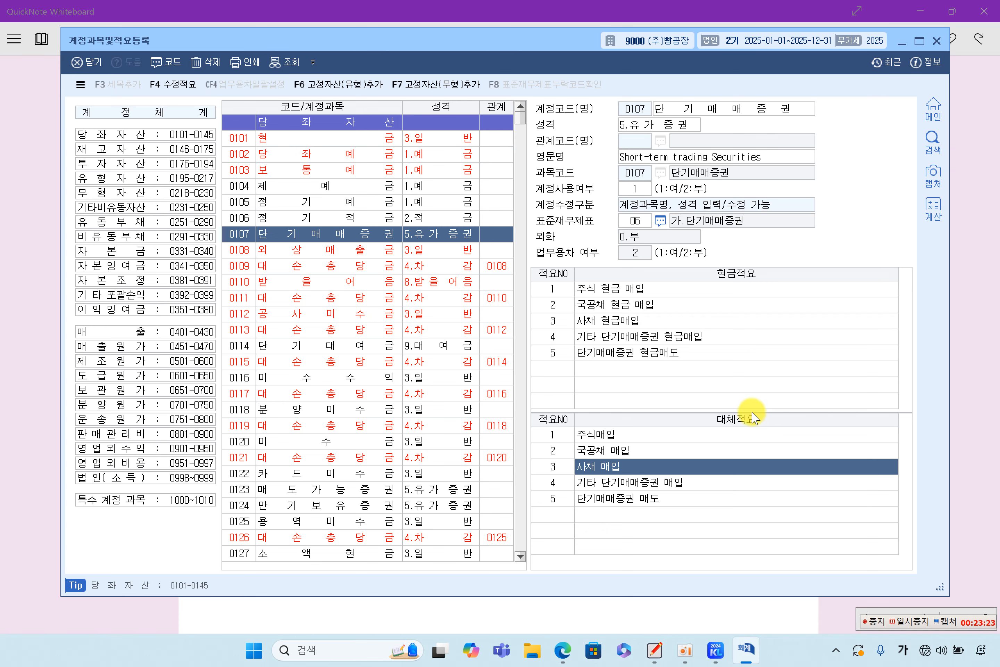
Step: Switch to QuickNote Whiteboard, highlight the code 127 소액현금 instruction in yellow and write a red pen note in the page margin
click(979, 370)
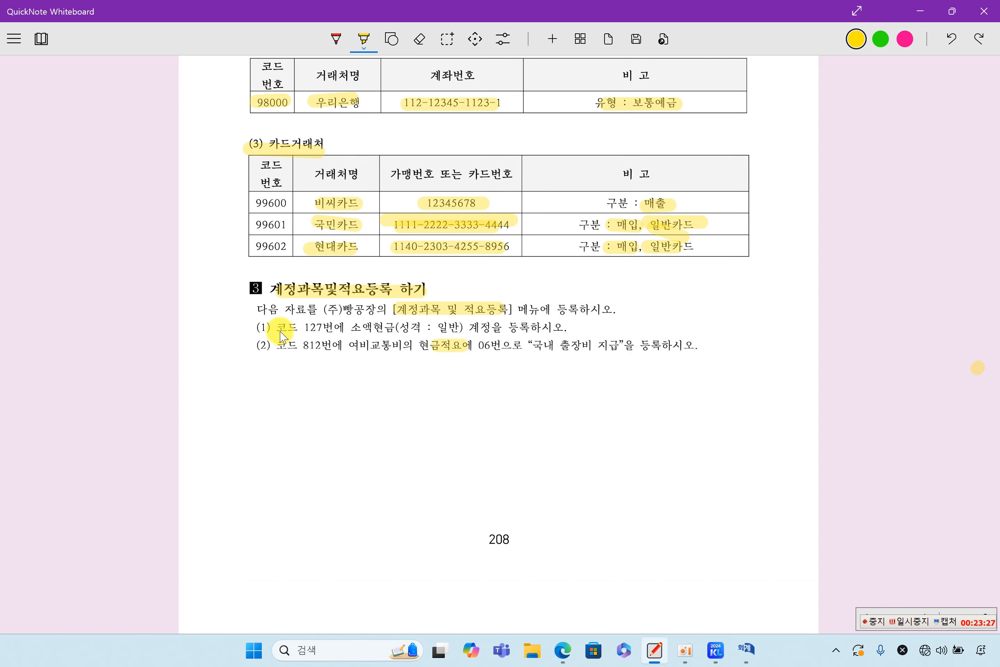
drag(302, 328, 547, 327)
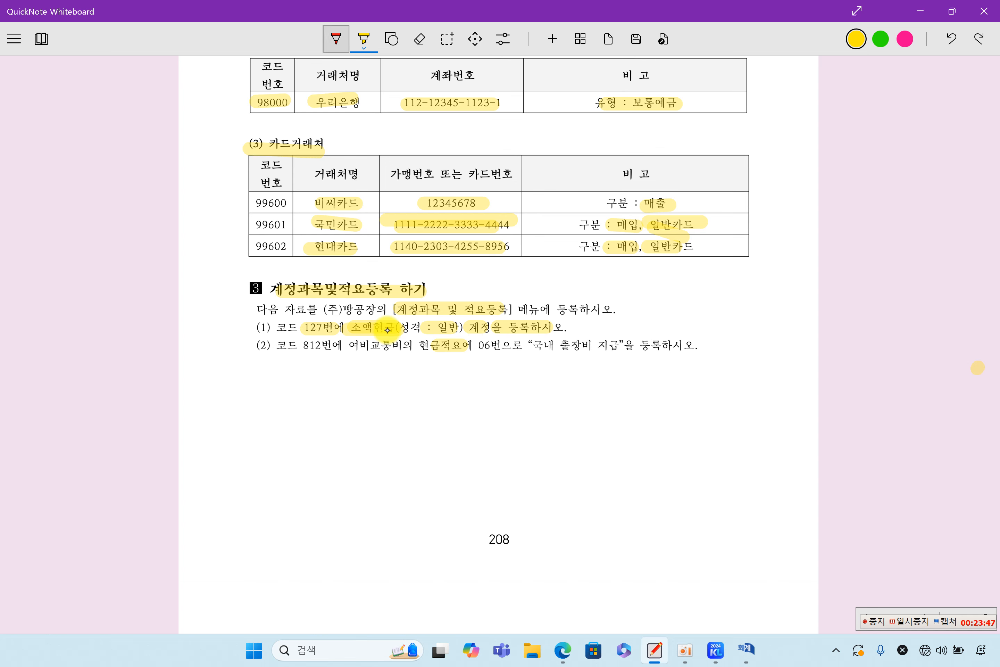
click(336, 39)
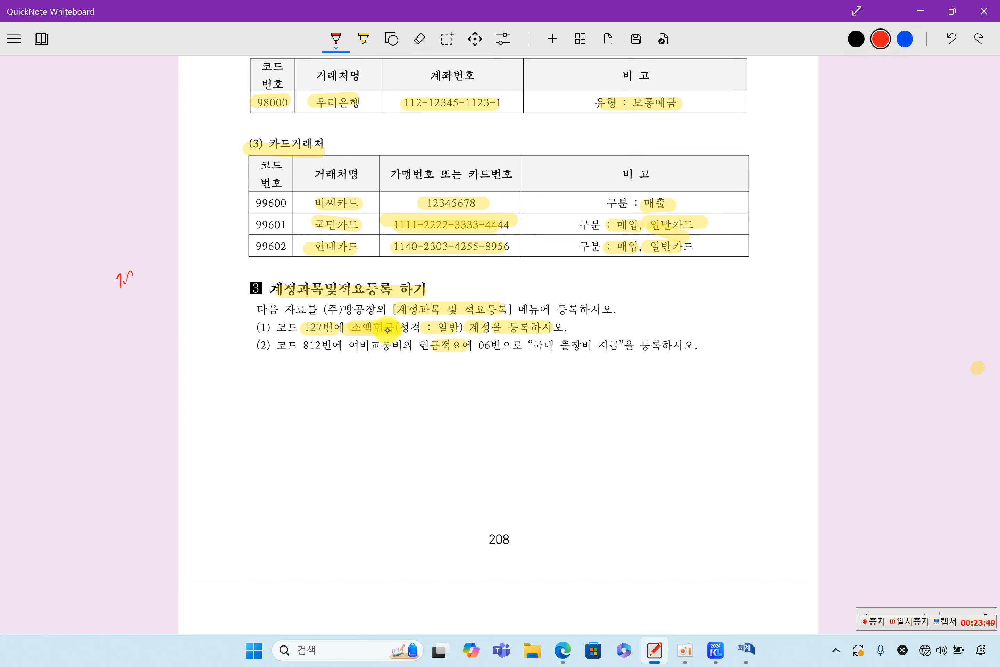
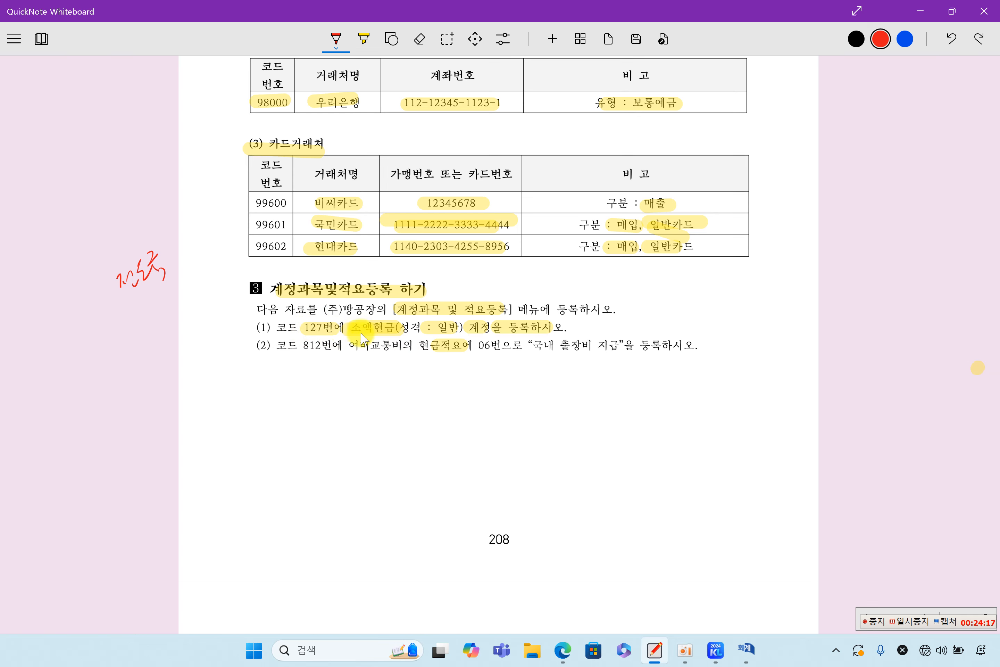
Step: Return to 계정과목및적요등록 in KcLep and jump to account code 127
click(746, 650)
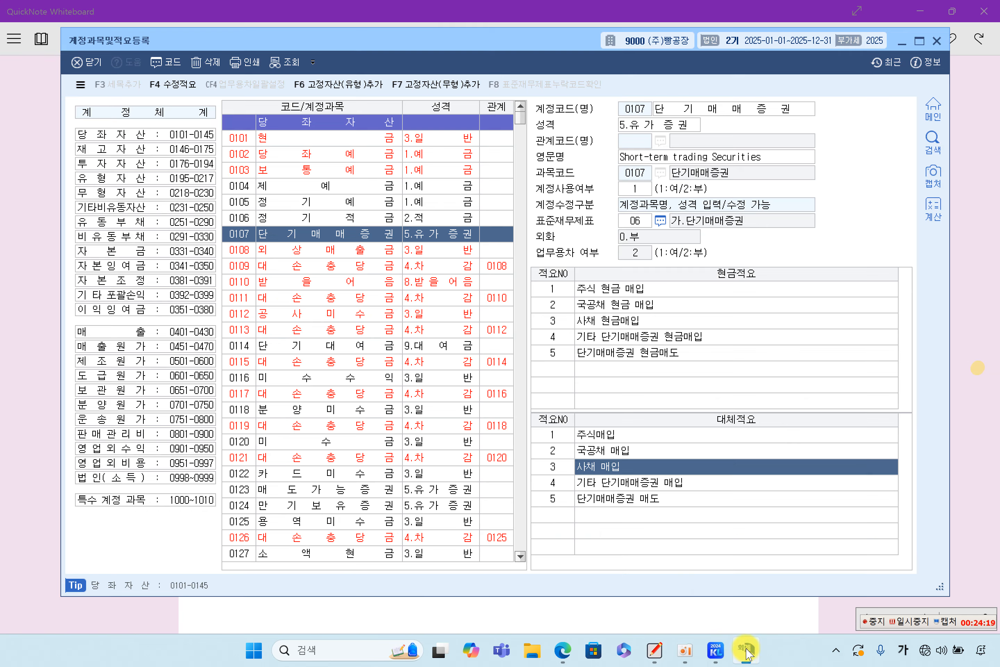
click(291, 304)
click(245, 363)
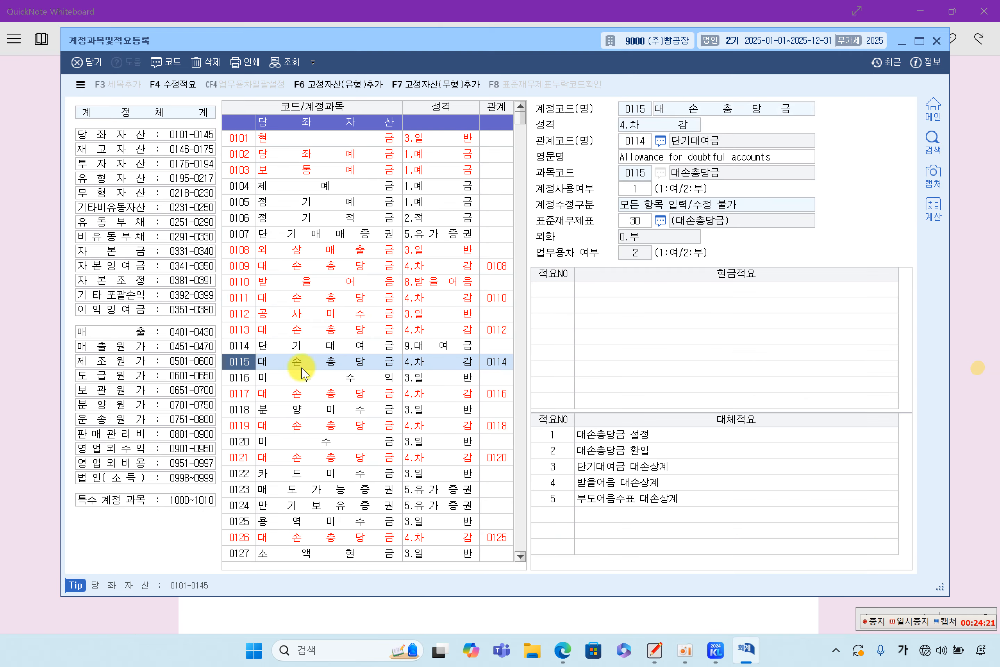
scroll(526, 121, down, 7)
scroll(526, 120, up, 7)
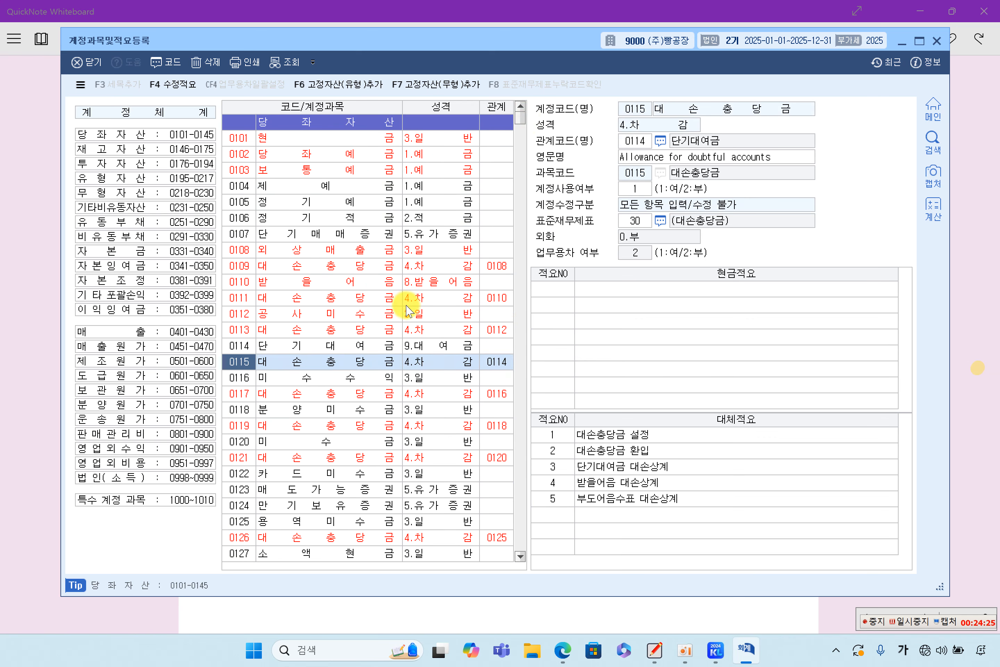
click(252, 187)
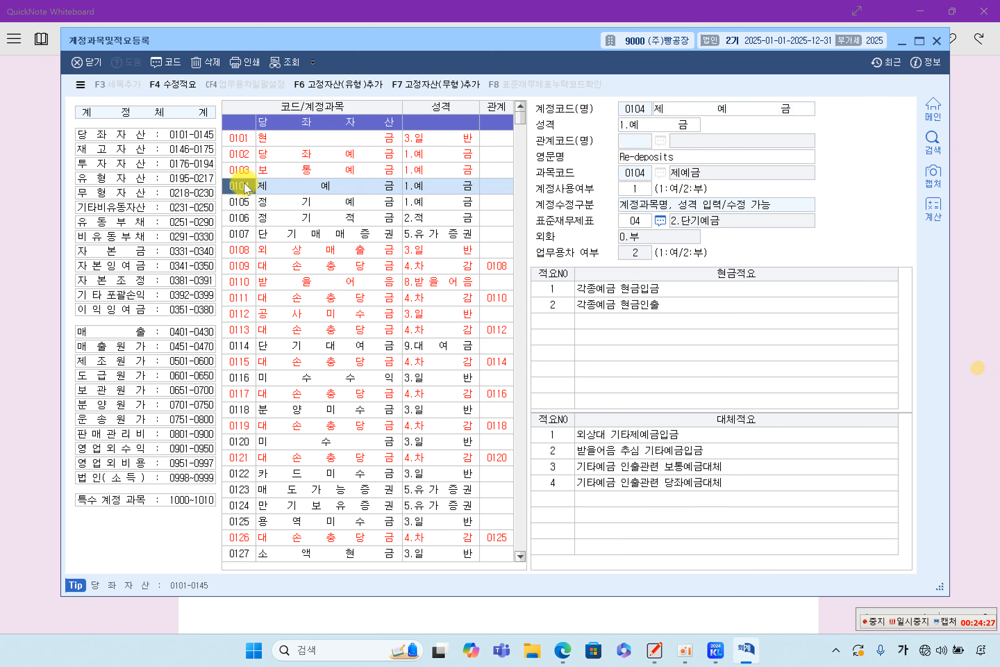
click(248, 156)
click(248, 157)
text(12)
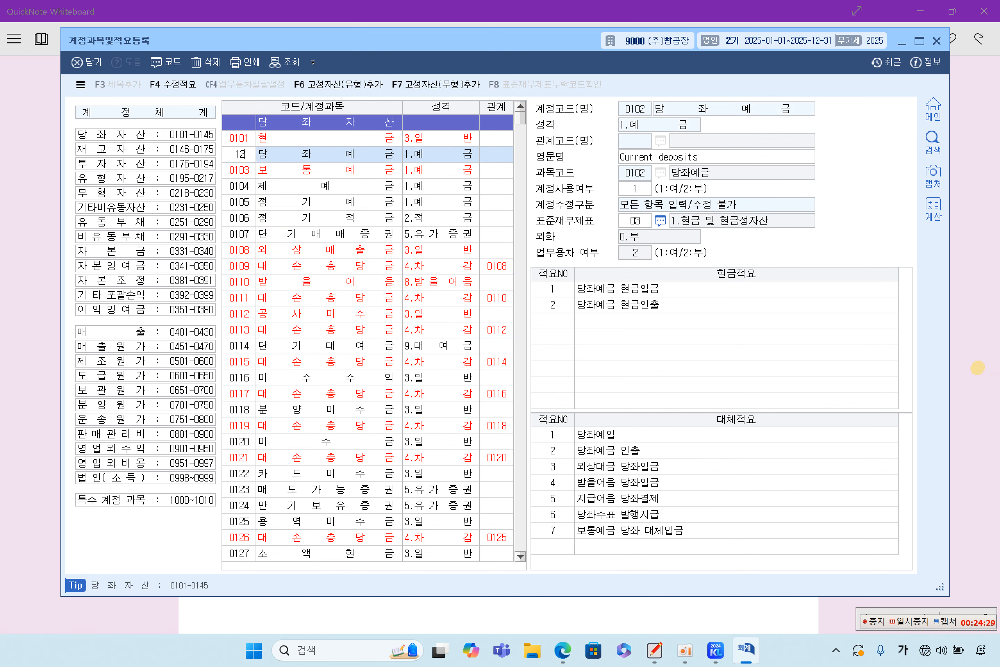
text(7)
key(Return)
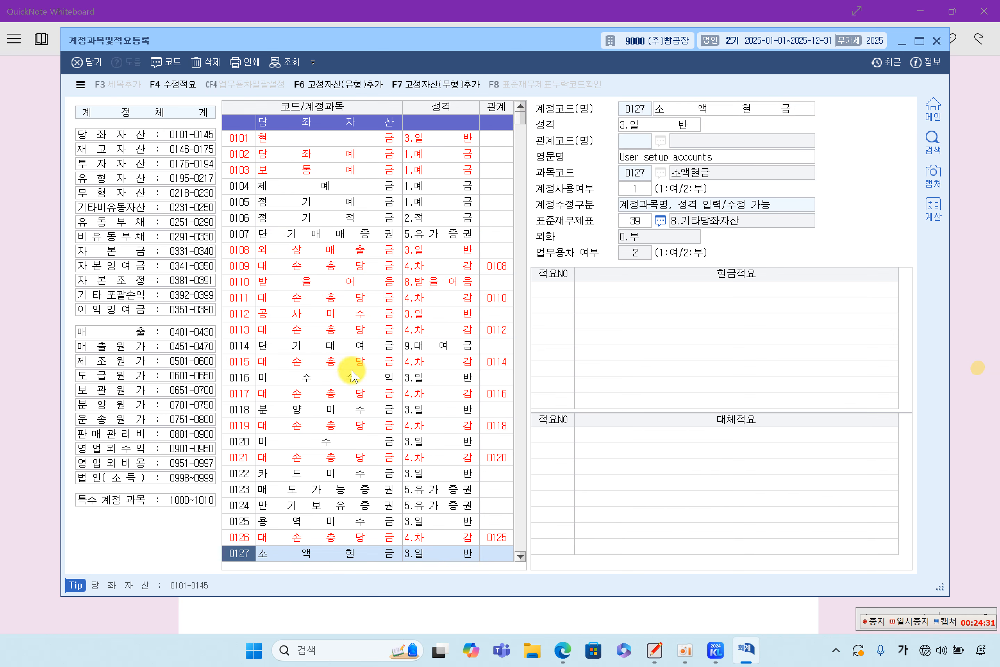
Step: Enter 소액현금 as the name of account 0127 and set its 성격 to 3.일반
scroll(357, 388, down, 3)
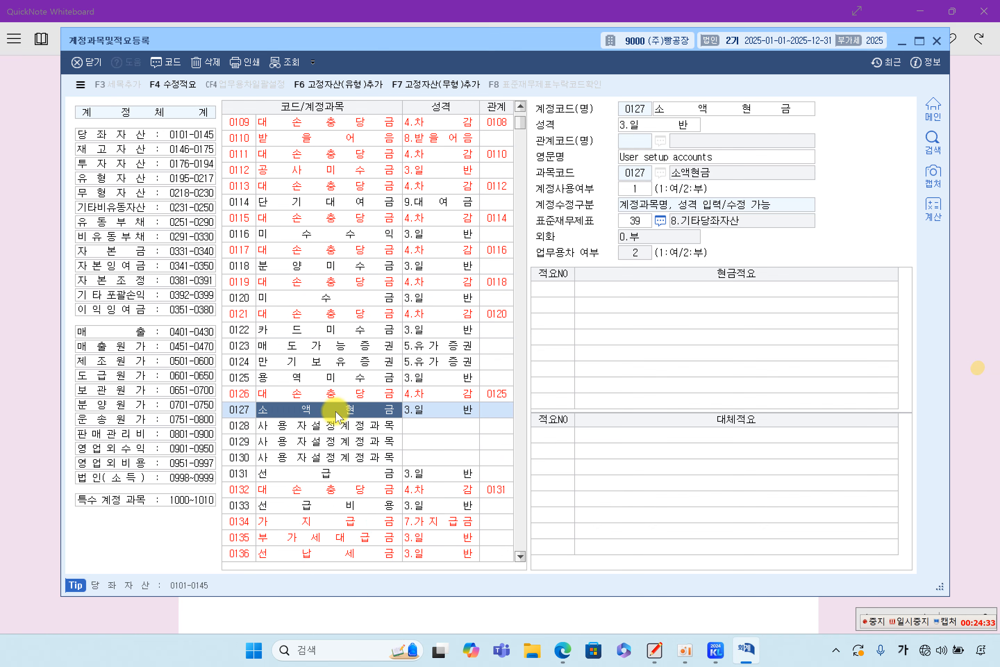
click(332, 431)
click(340, 413)
click(754, 110)
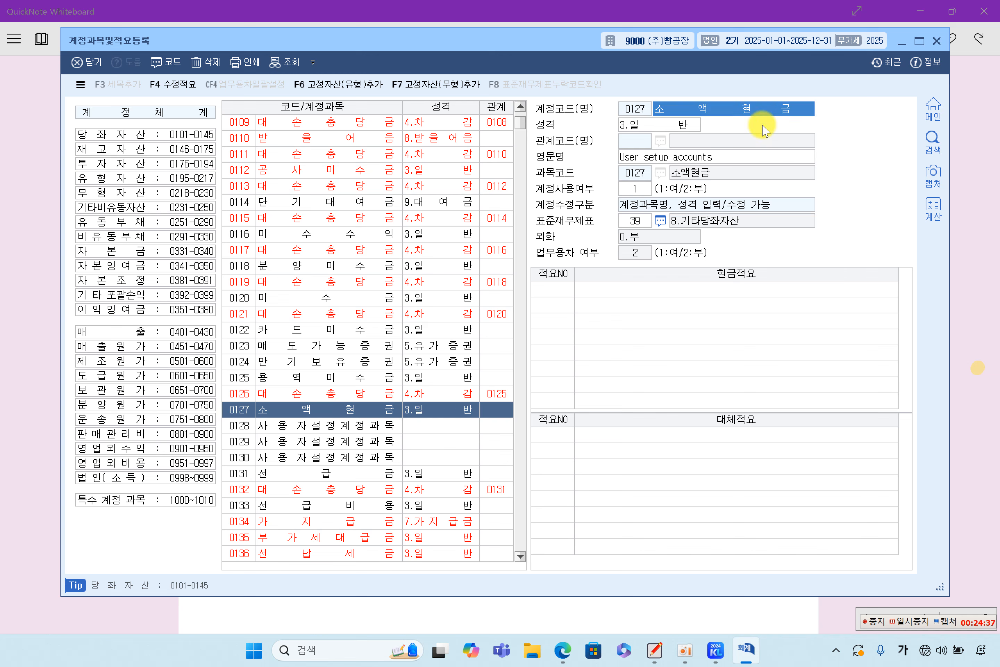
click(363, 412)
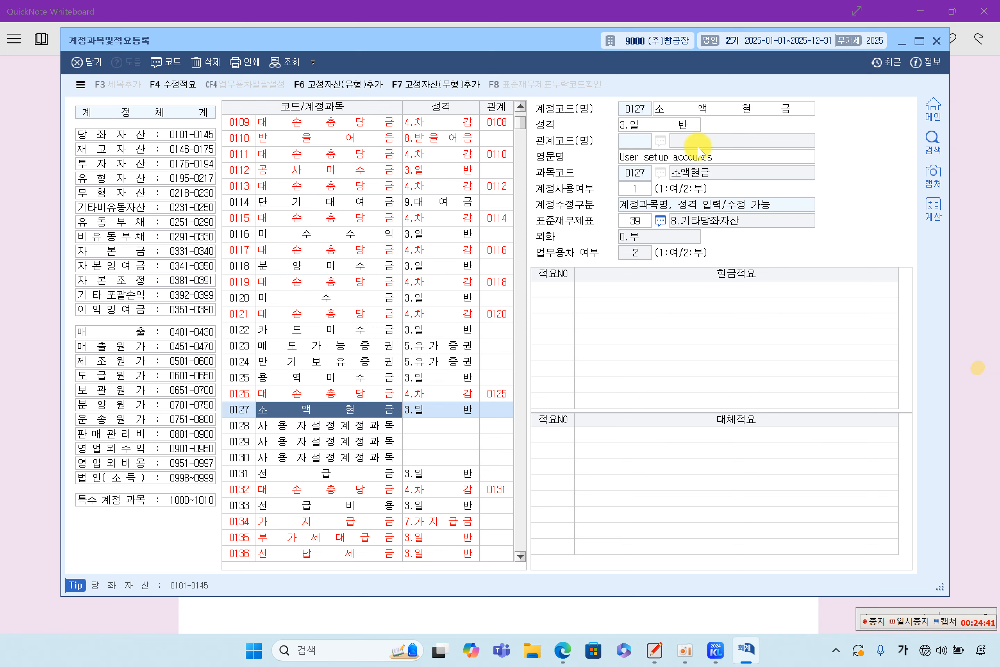
click(714, 113)
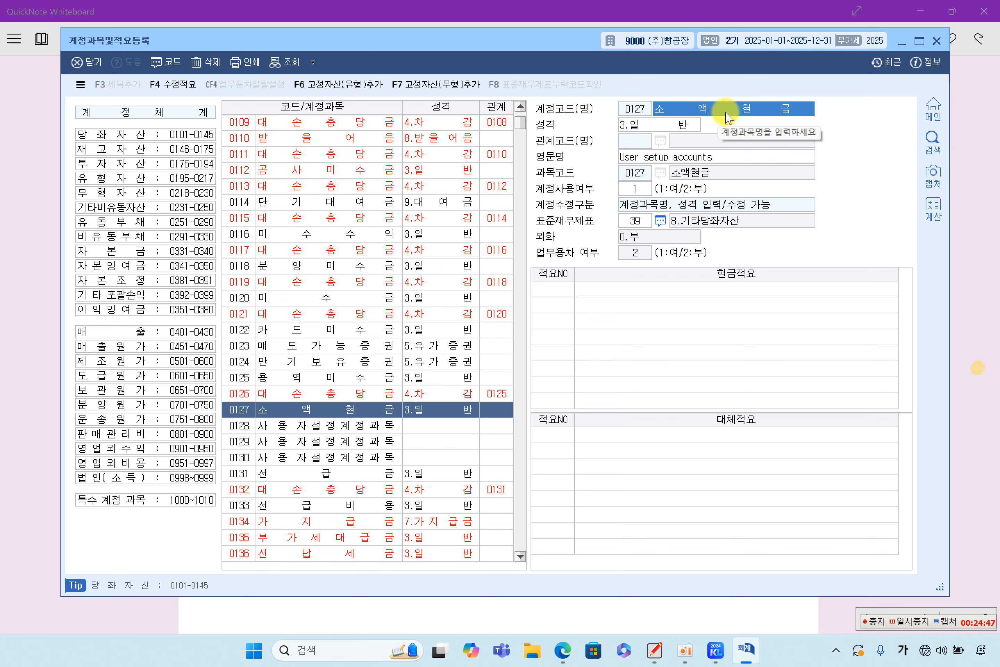
text(ㅅ)
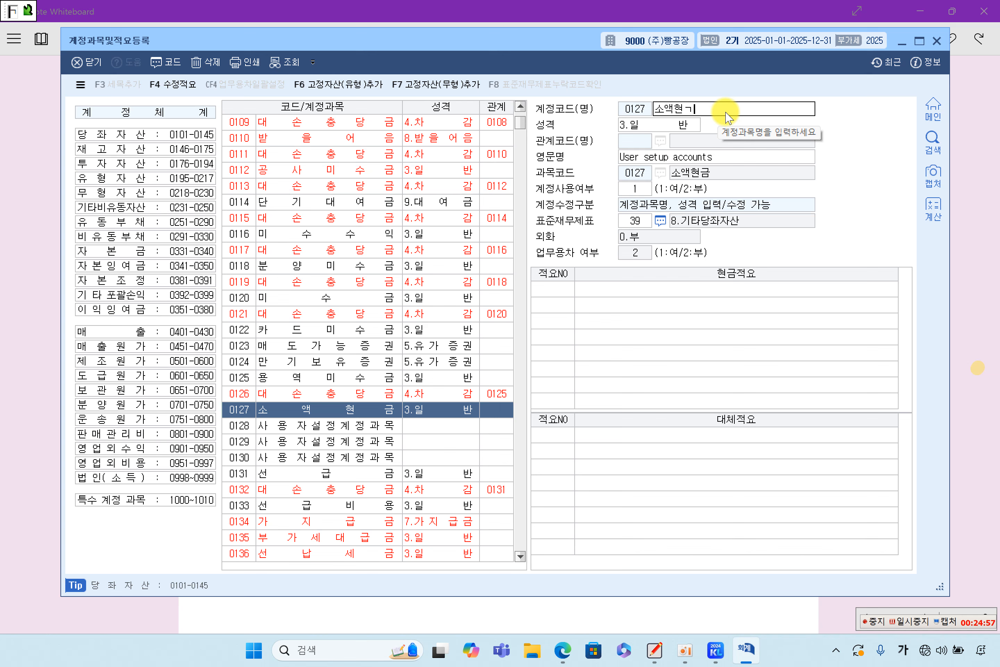
key(Return)
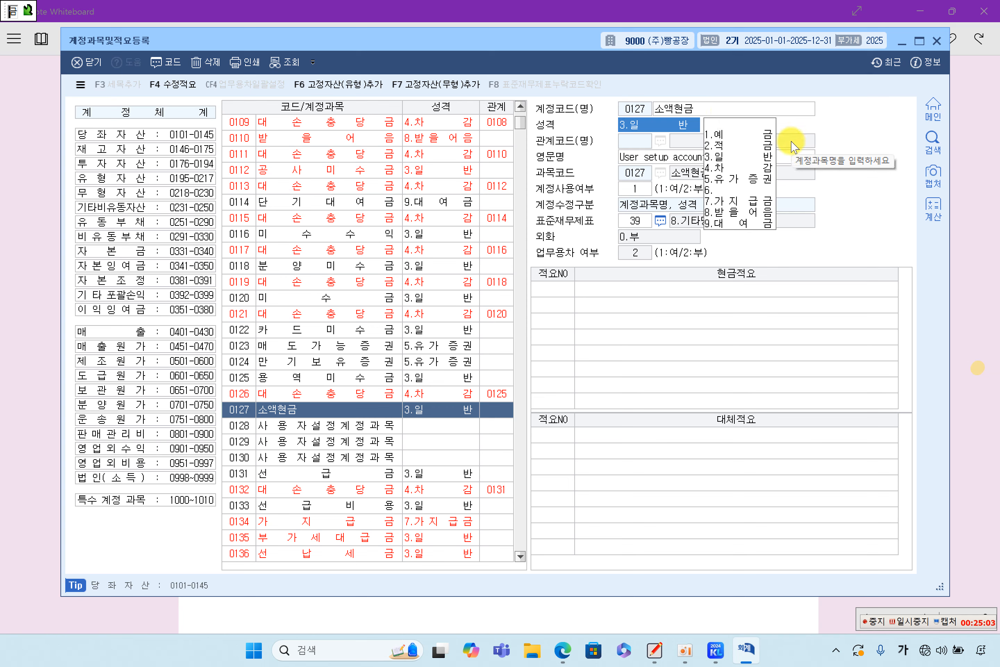
click(738, 157)
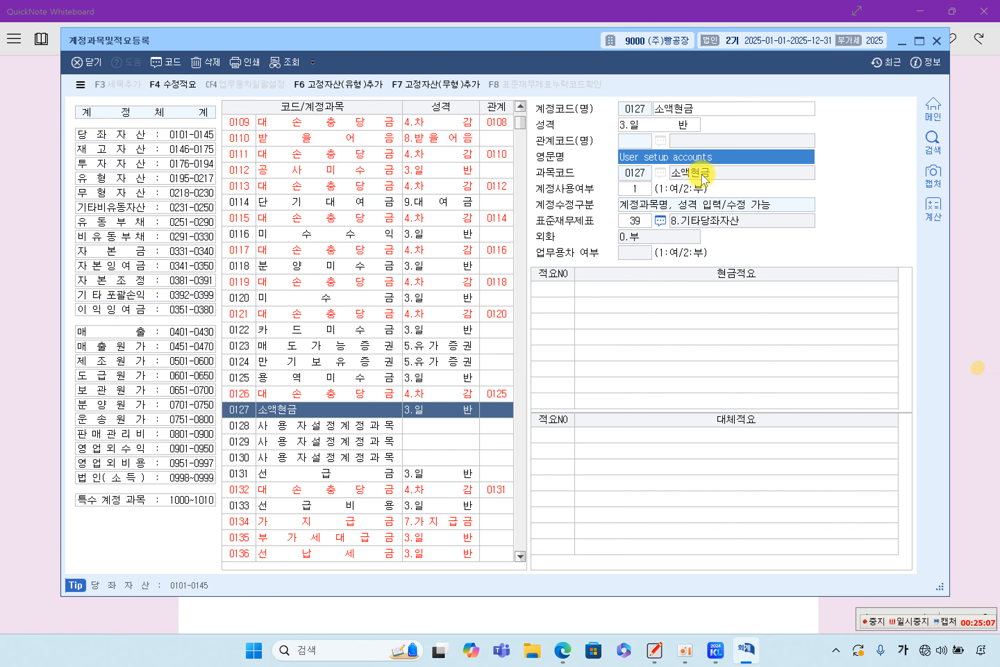
click(367, 394)
click(362, 414)
click(363, 420)
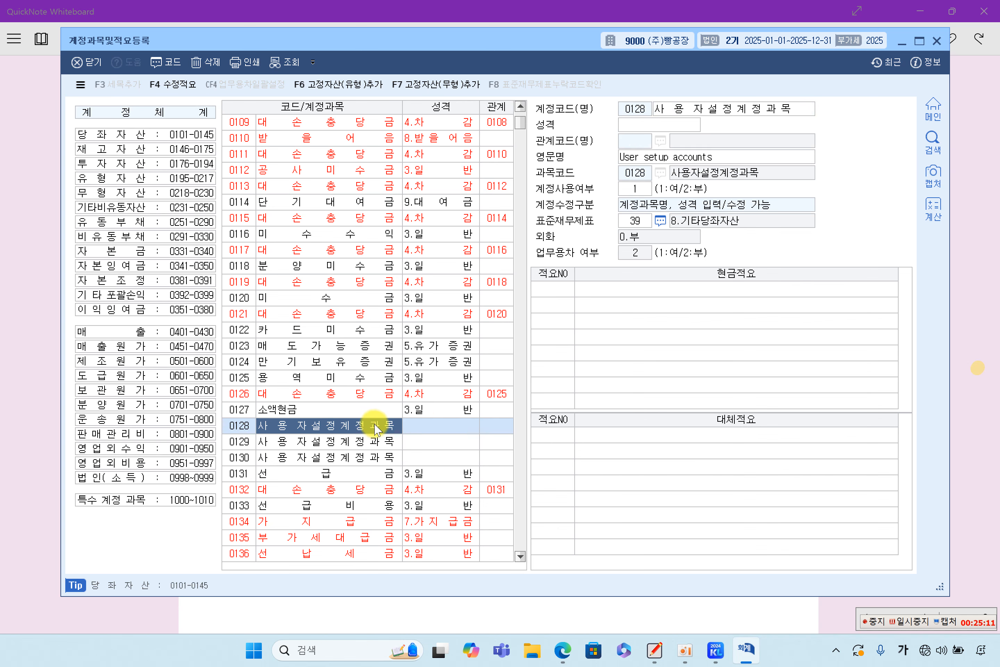
Step: Look through the unused 사용자설정계정과목 accounts 0128 to 0130
click(338, 442)
click(346, 459)
click(363, 444)
click(378, 425)
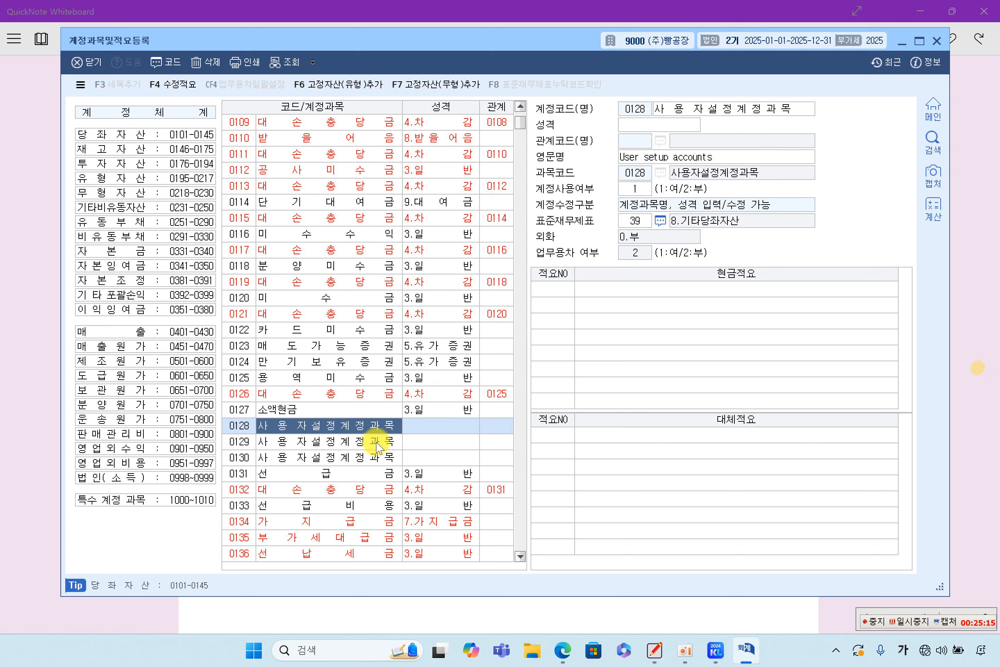
click(364, 442)
click(362, 460)
click(363, 441)
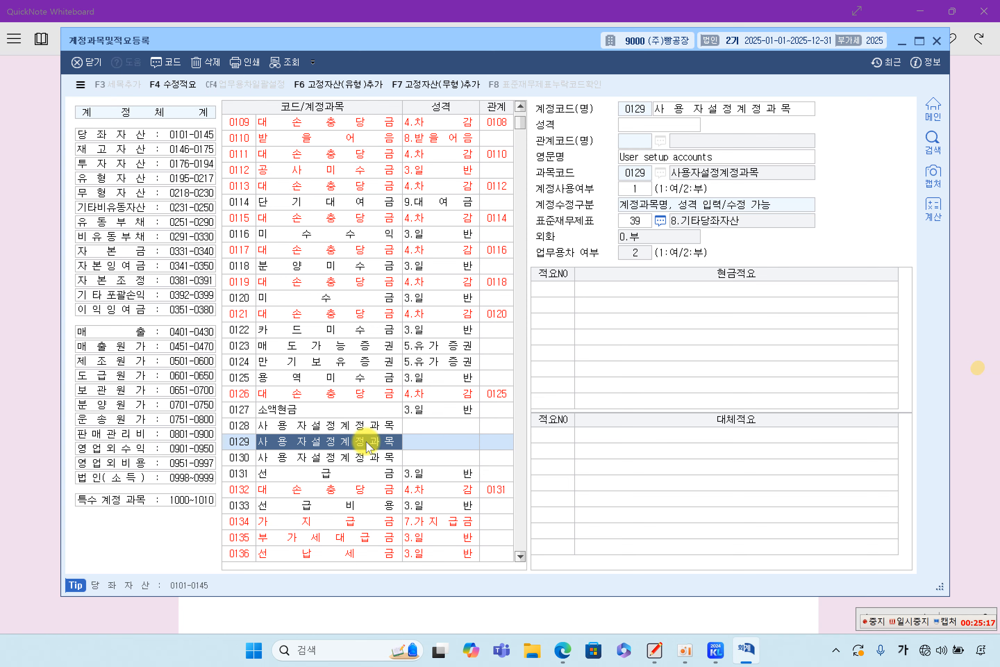
click(368, 425)
click(368, 441)
click(368, 425)
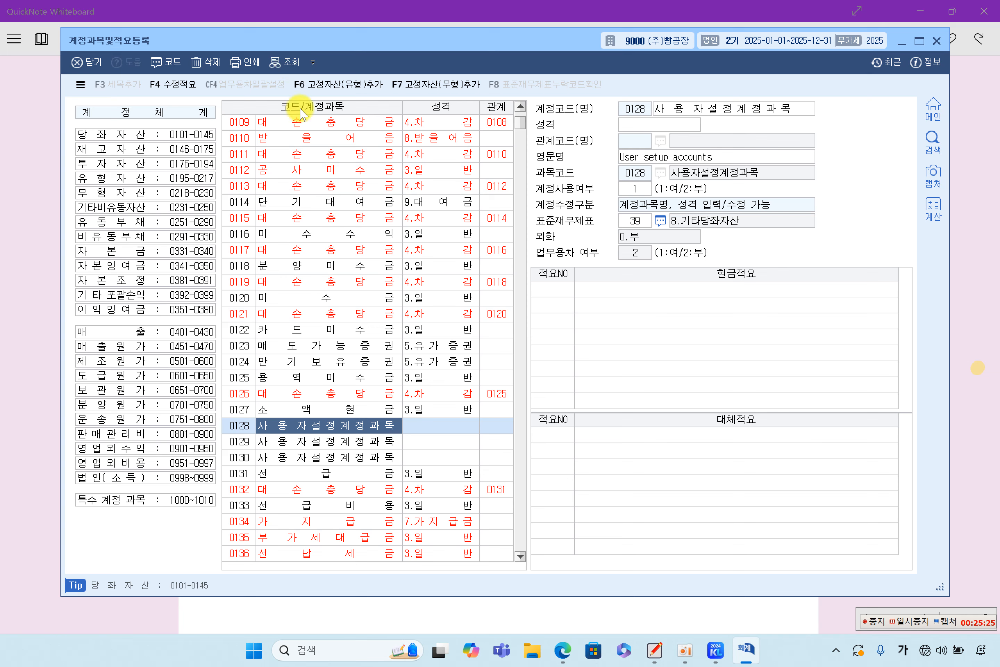
Step: Check the details of the registered account 0127 소액현금 and compare it with the neighbouring accounts
click(386, 412)
click(370, 379)
click(359, 411)
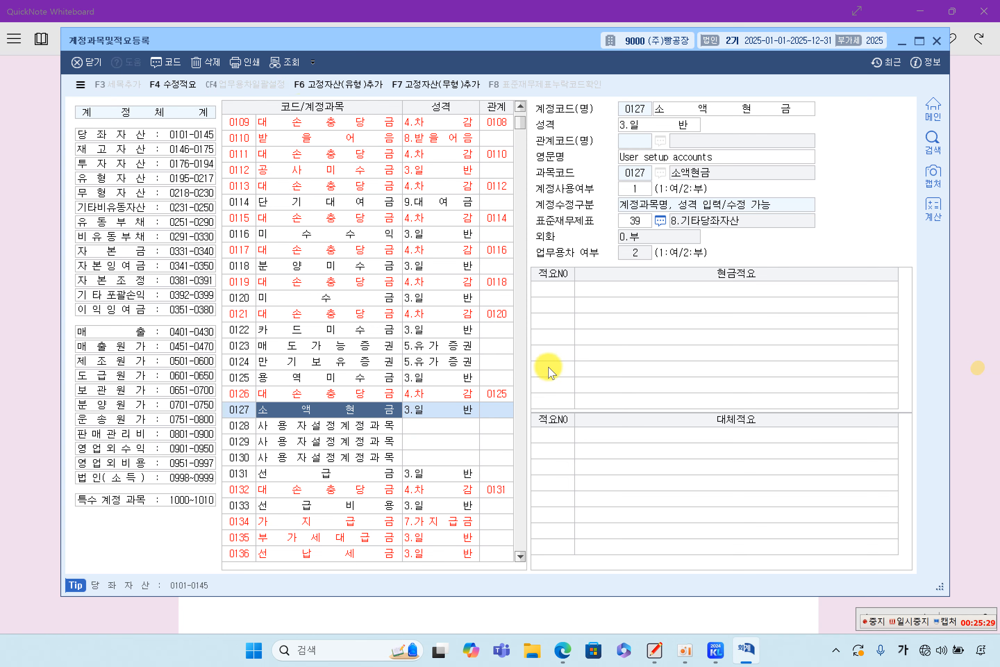
click(375, 362)
click(364, 410)
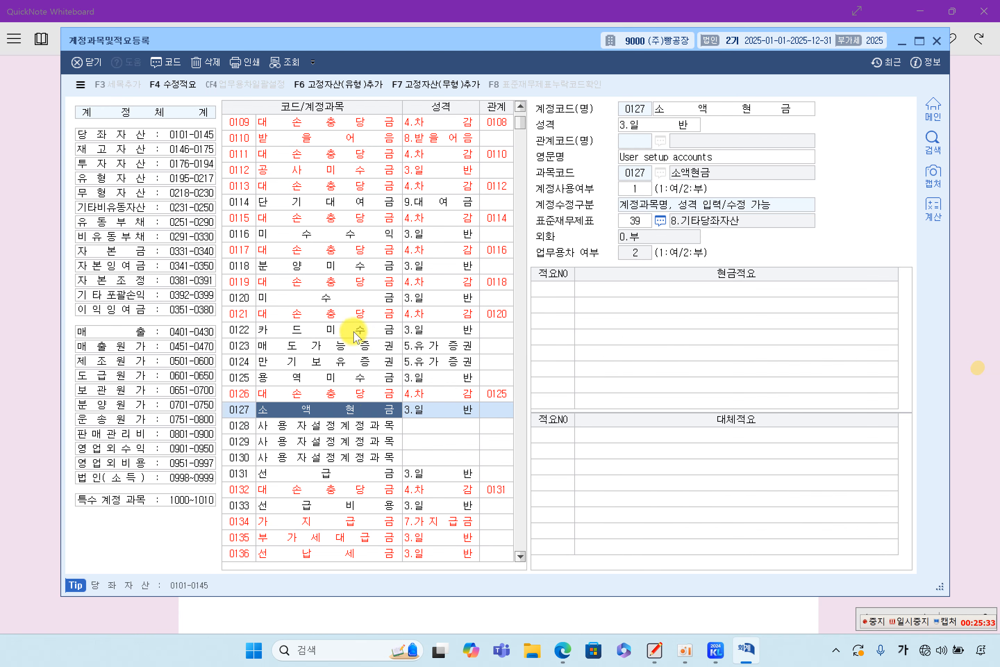
Step: View the 현금적요 and 대체적요 lists of accounts 0110 받을어음, 0106 정기적금 and 0107 단기매매증권
click(346, 139)
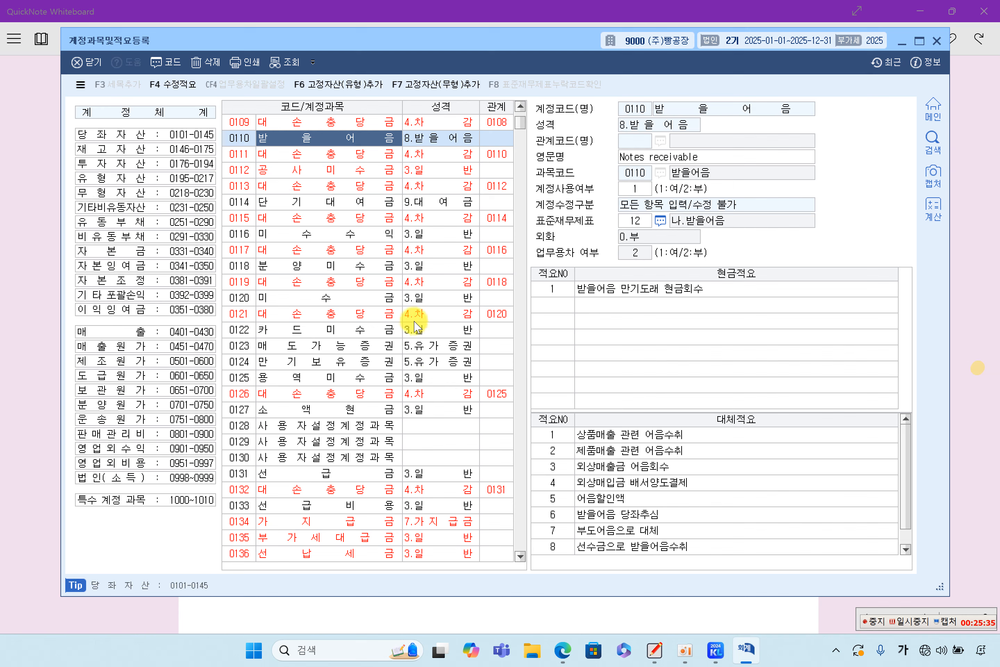
scroll(404, 321, up, 2)
click(354, 171)
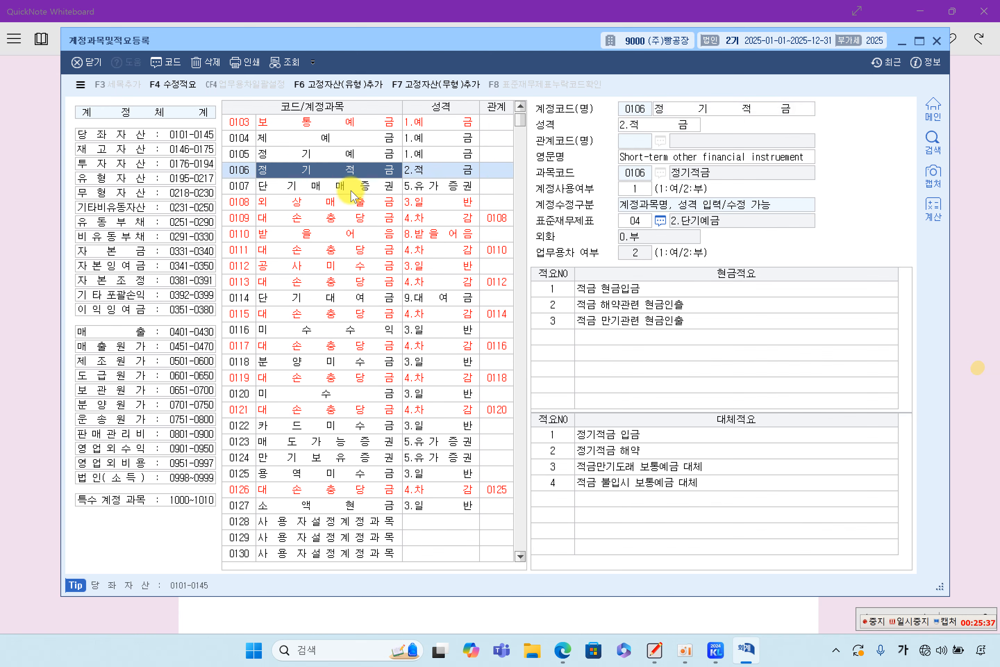
click(356, 188)
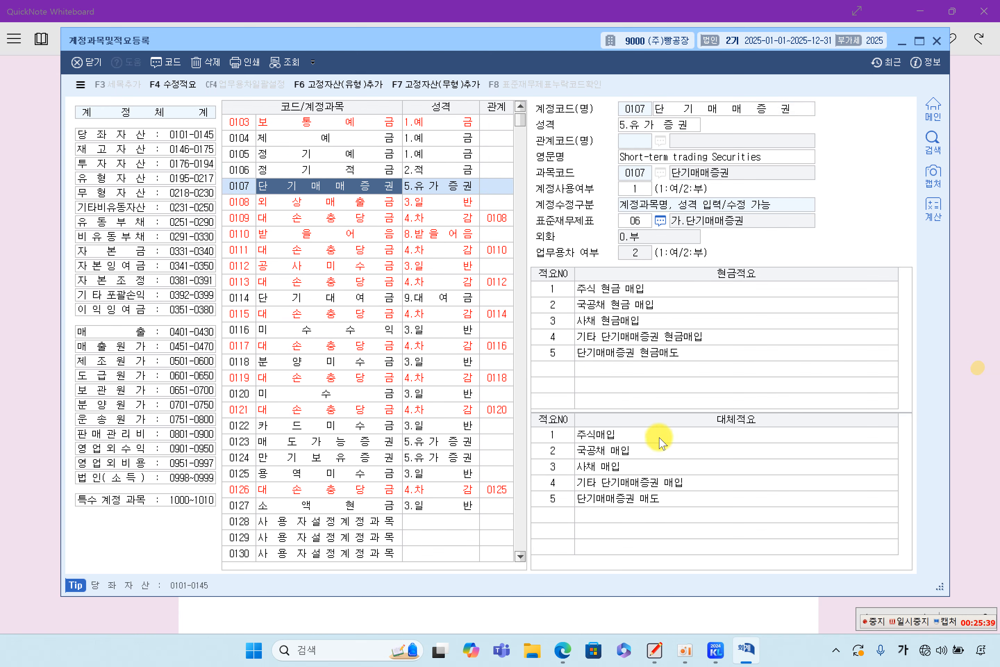
Step: Switch to QuickNote Whiteboard and highlight the code 812 여비교통비 instruction for 현금적요 06 “국내 출장비 지급” in yellow
click(973, 358)
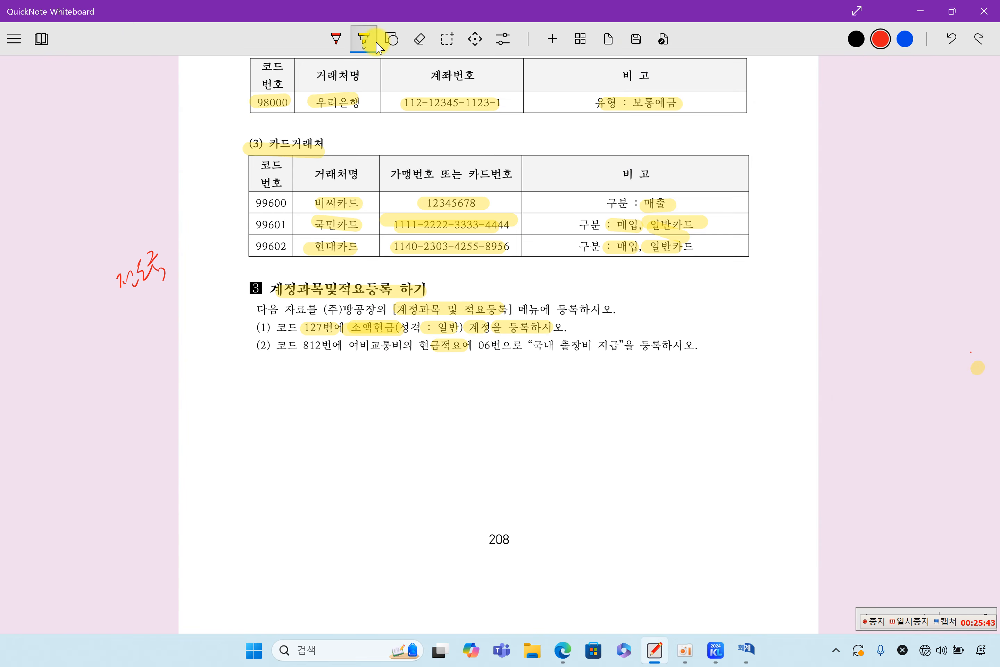
click(364, 40)
drag(304, 347, 405, 348)
drag(476, 345, 641, 356)
drag(532, 344, 705, 348)
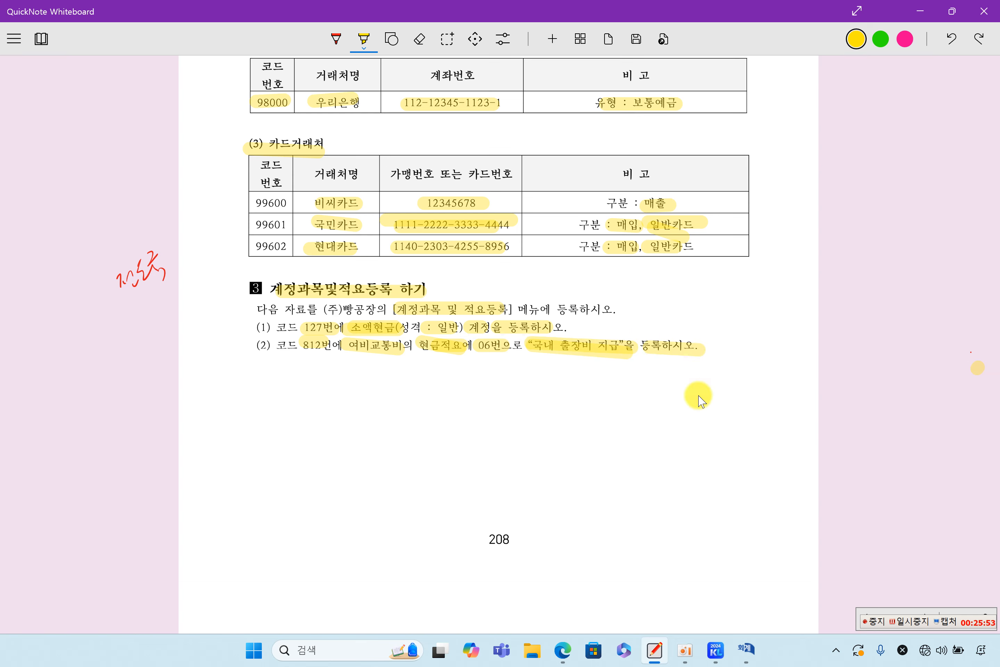
Step: Return to 계정과목및적요등록 in KcLep, jump to account code 812 and select 여비교통비
mouse_move(754, 658)
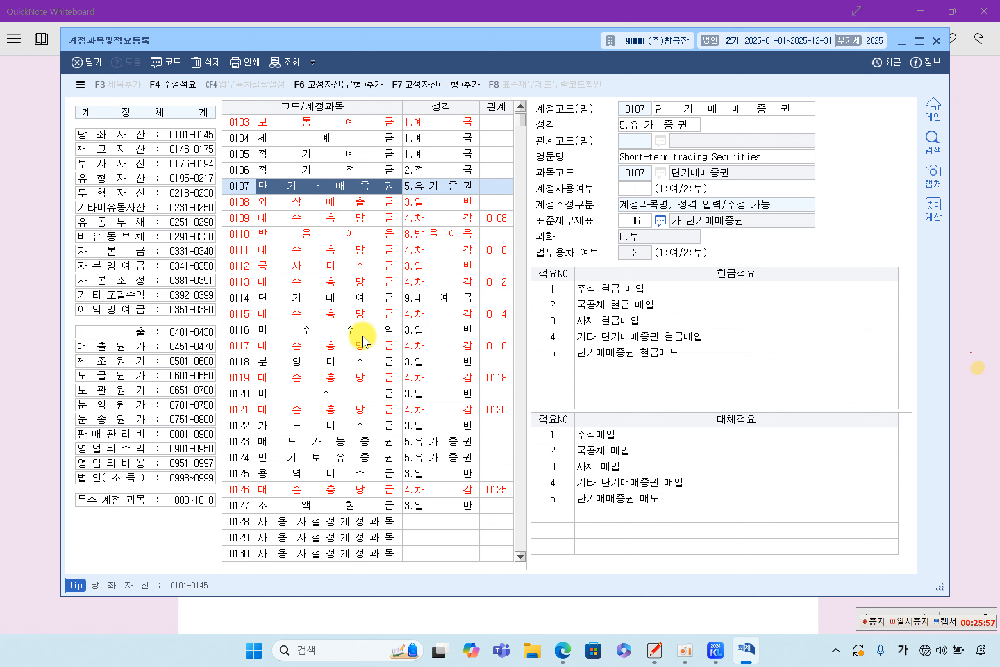
click(349, 283)
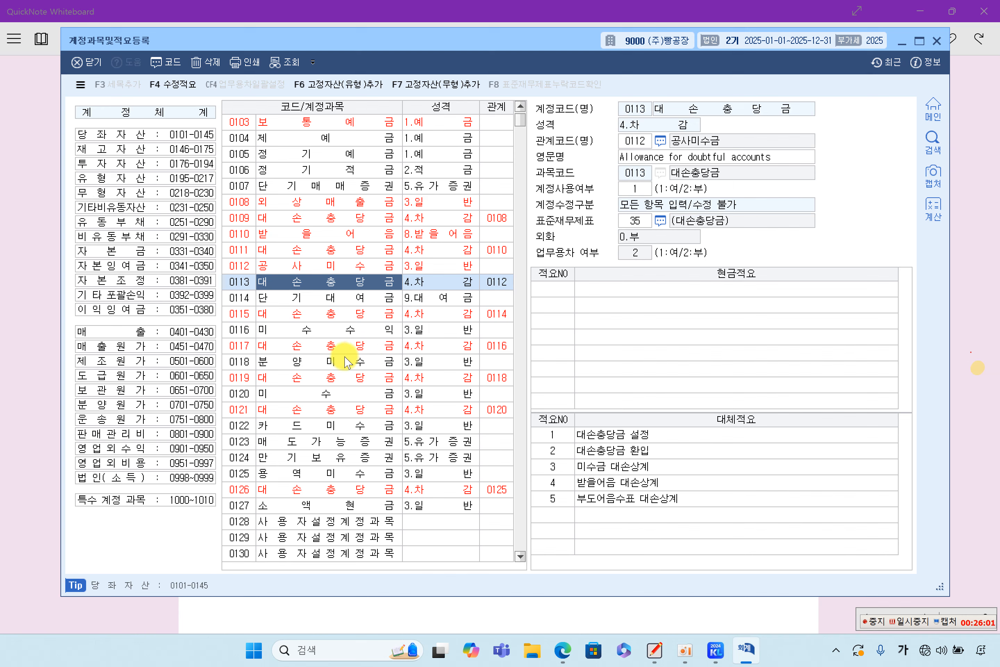
click(241, 330)
click(237, 234)
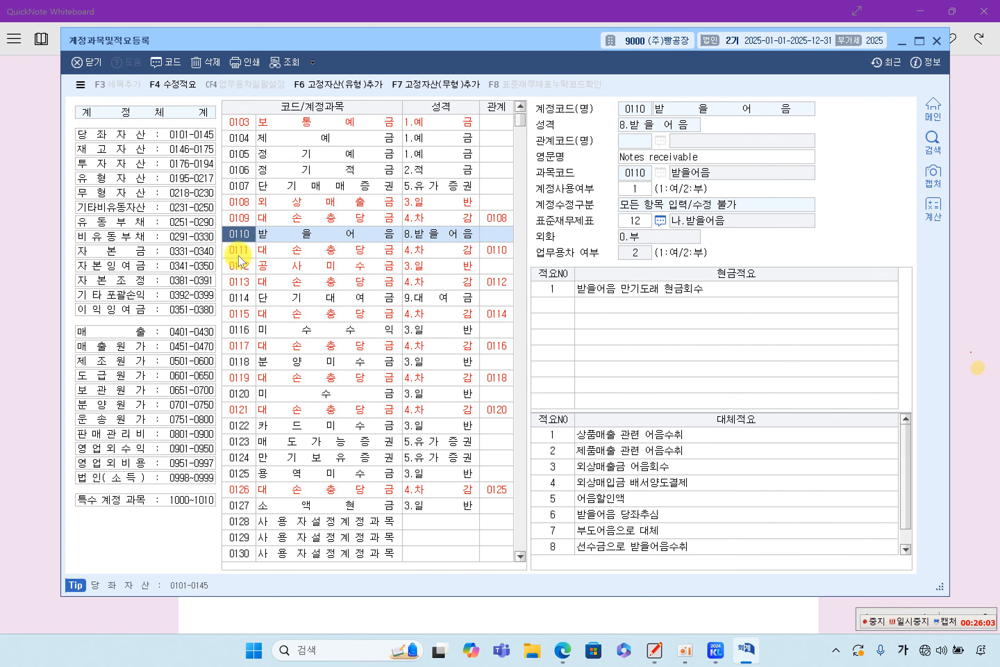
click(237, 281)
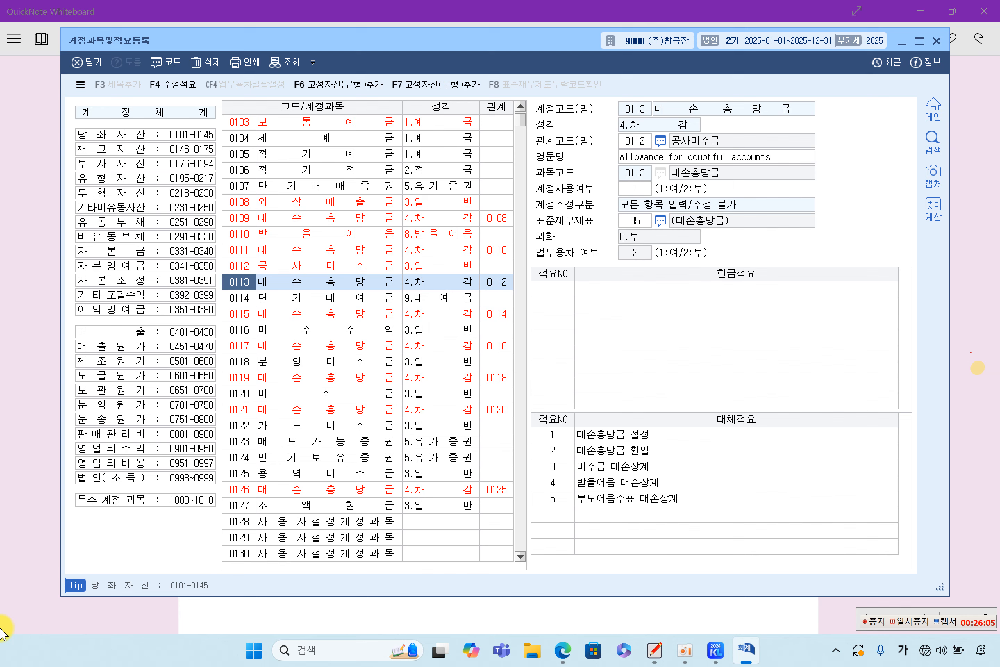
key(Return)
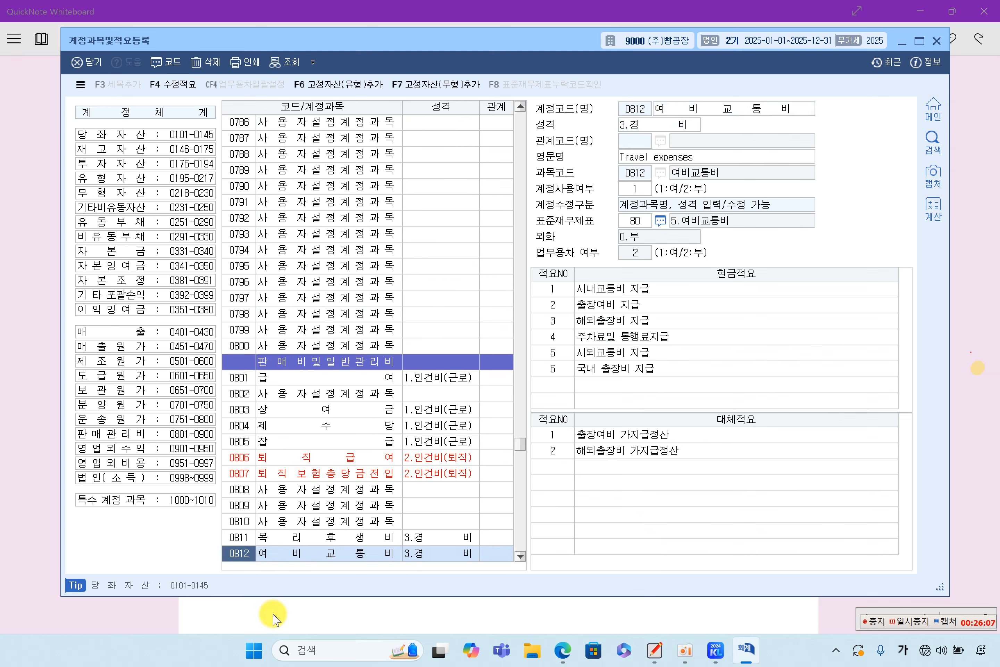
scroll(333, 465, down, 4)
click(334, 366)
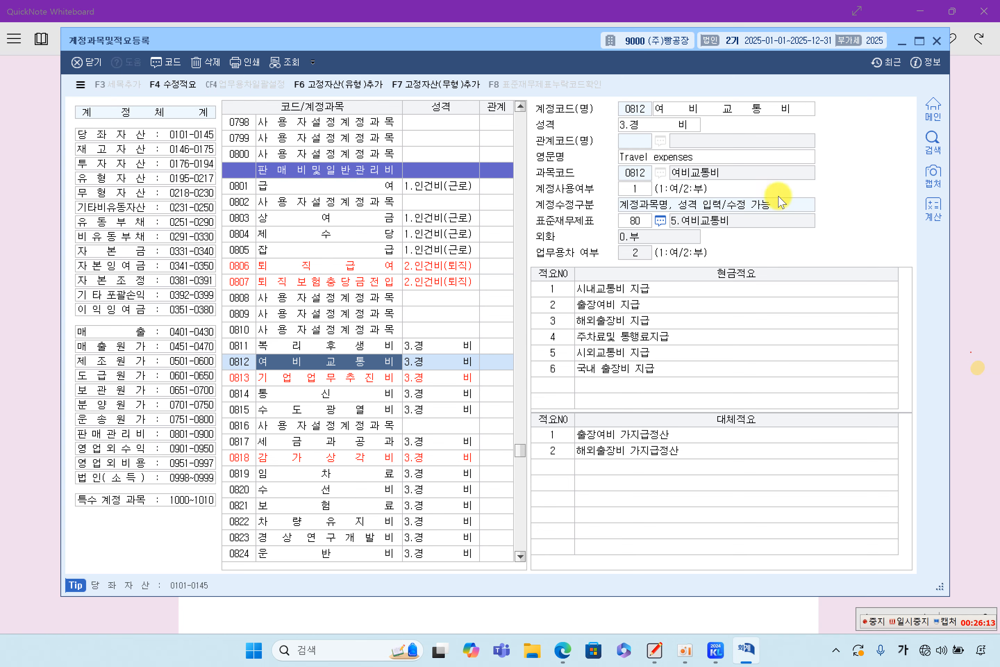
Step: Examine the account name, English name and summary entries of 0812 여비교통비, including 현금적요 6 국내 출장비 지급
click(730, 110)
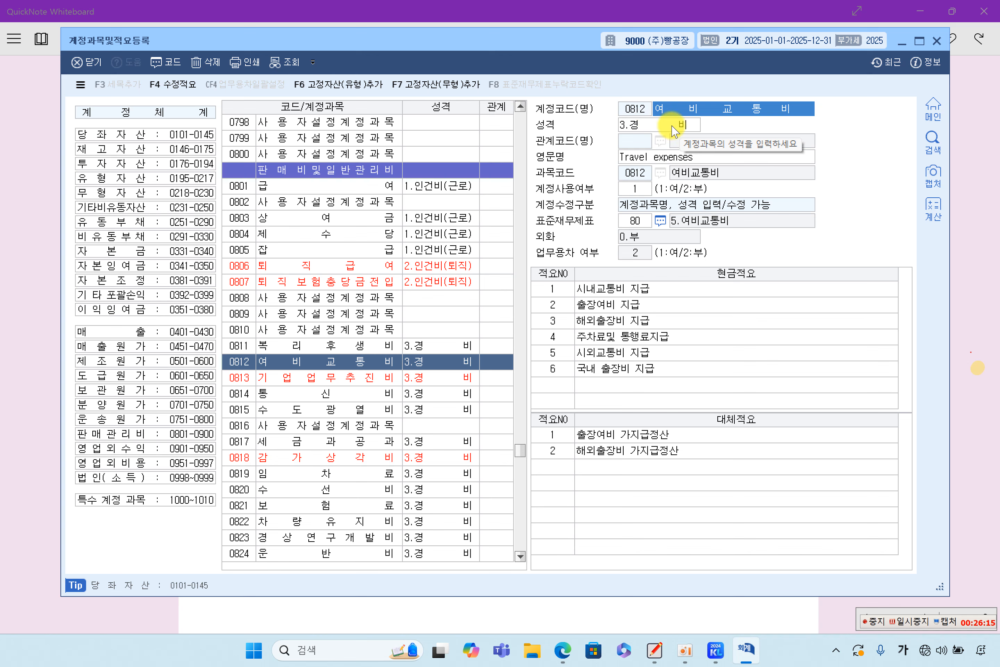
click(665, 159)
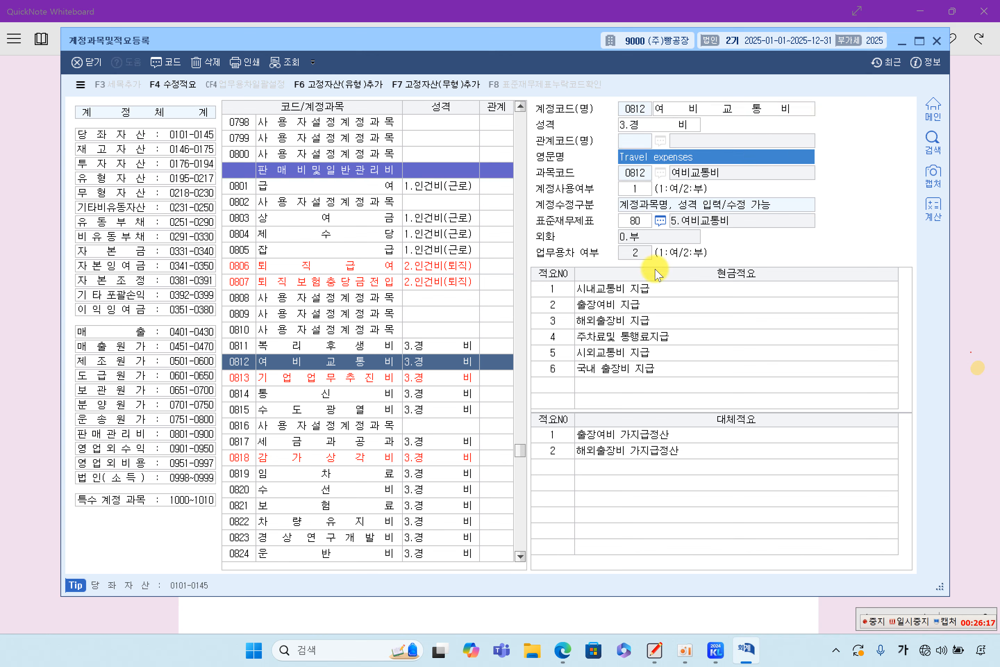
click(310, 365)
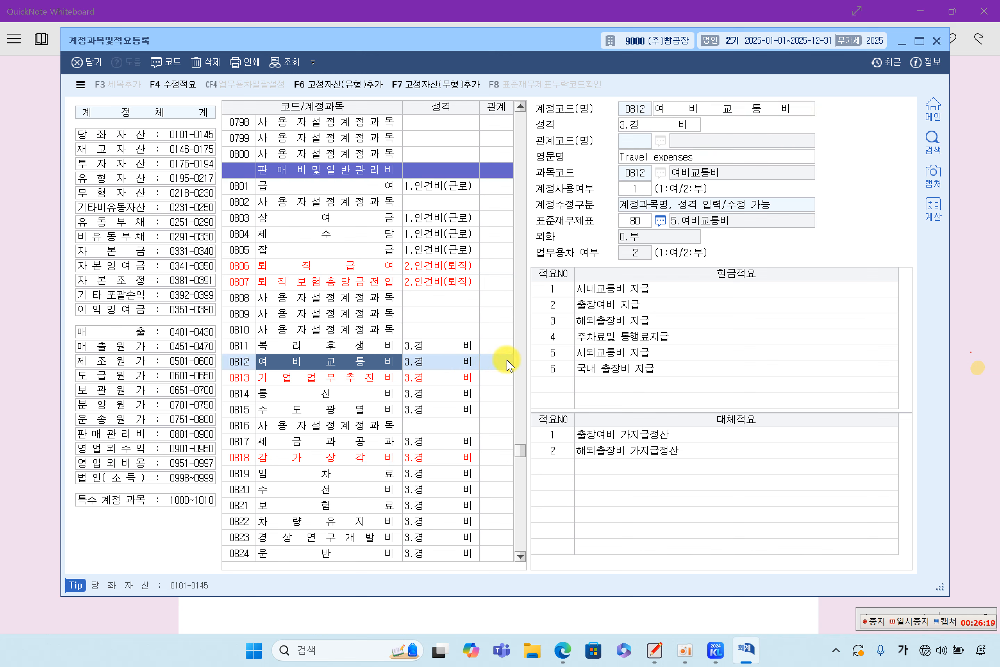
click(678, 307)
click(657, 350)
click(652, 368)
click(660, 454)
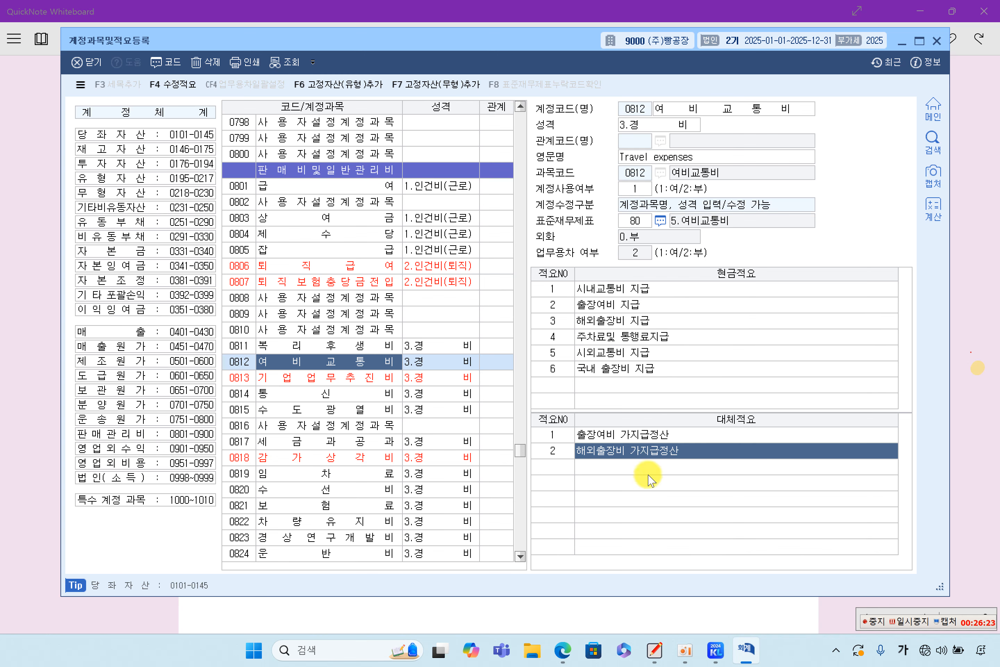
click(638, 337)
click(624, 368)
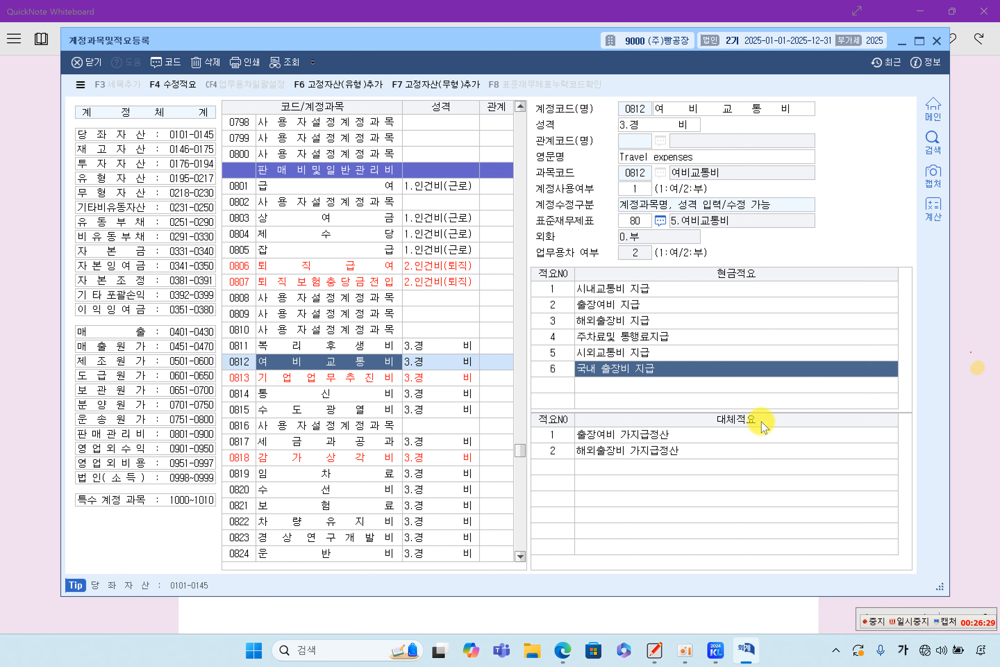
Step: Go through the 현금적요 entries and both 대체적요 entries of account 0812 여비교통비
click(334, 368)
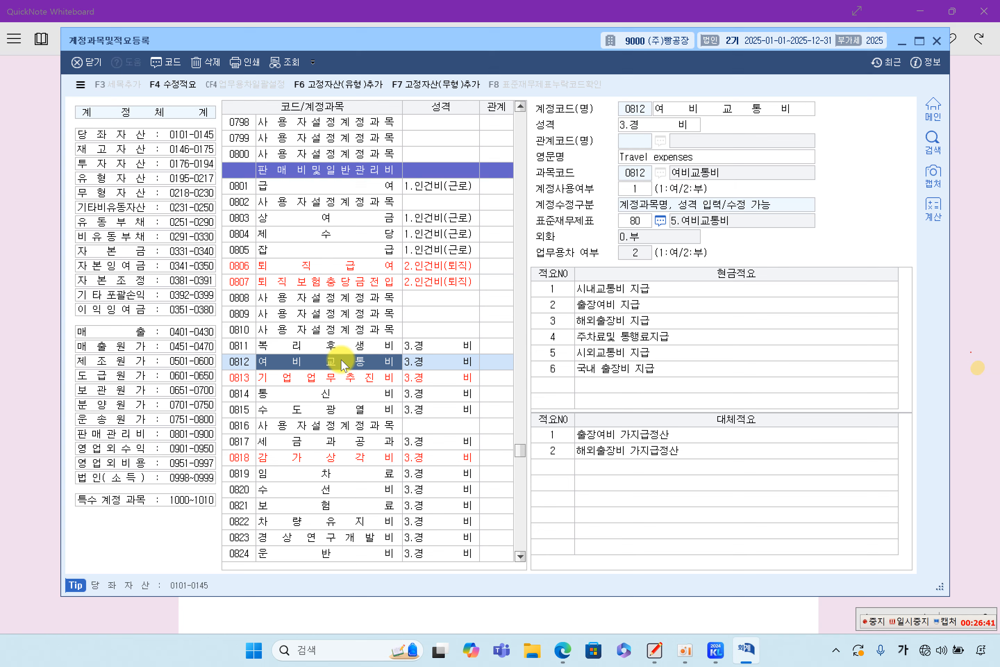
click(618, 295)
click(620, 305)
click(620, 336)
click(621, 353)
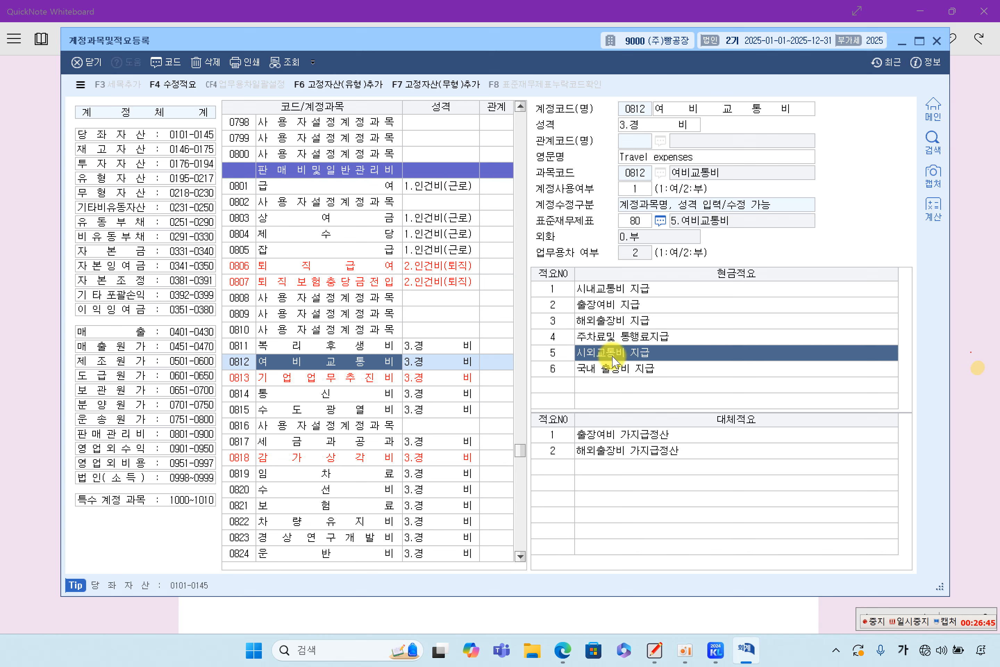
click(631, 371)
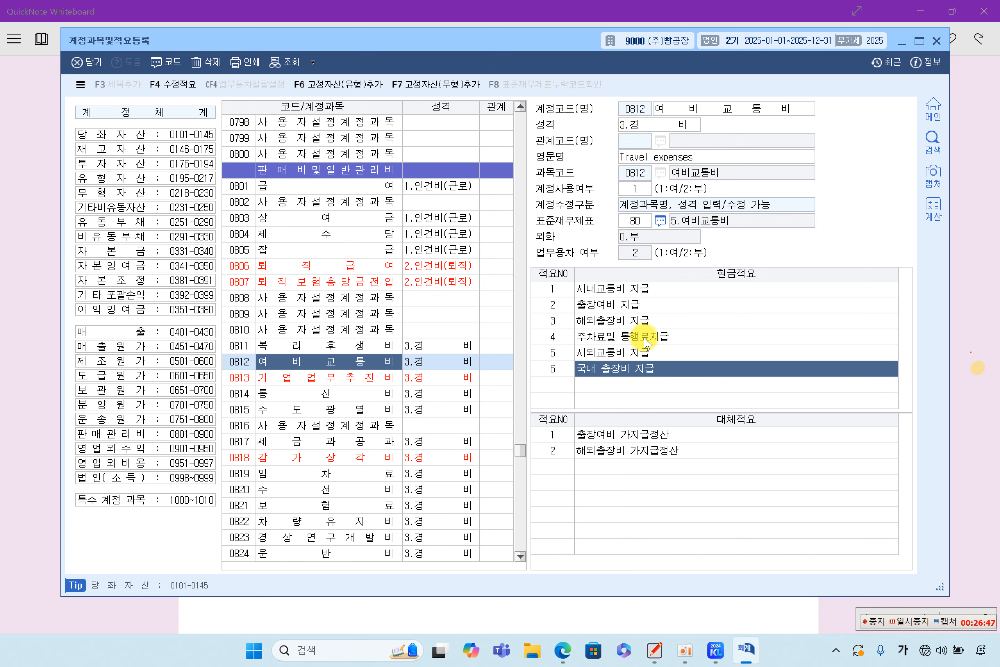
click(689, 307)
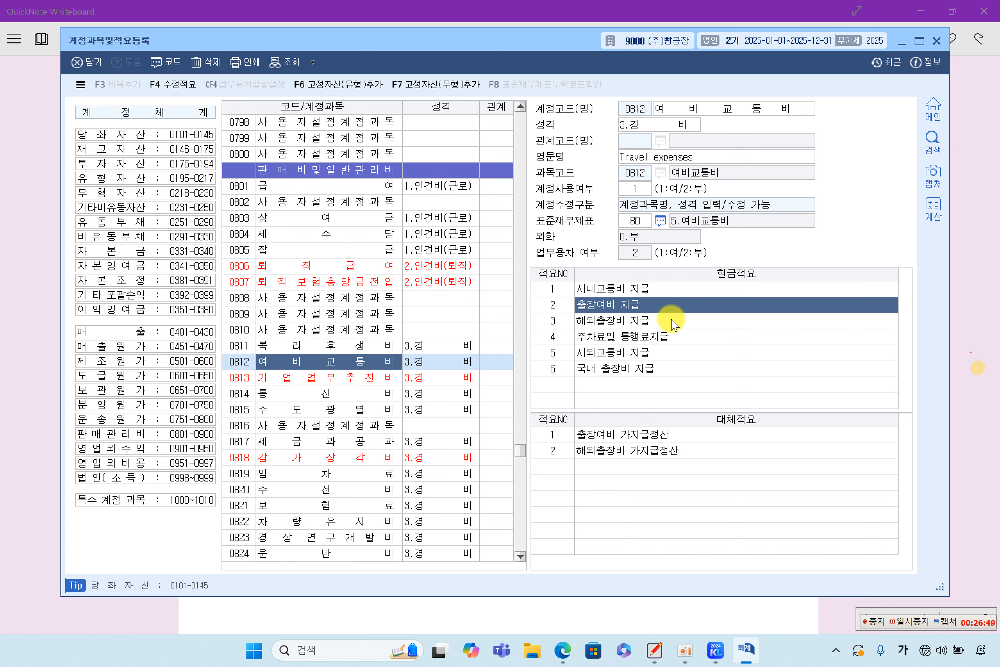
click(649, 338)
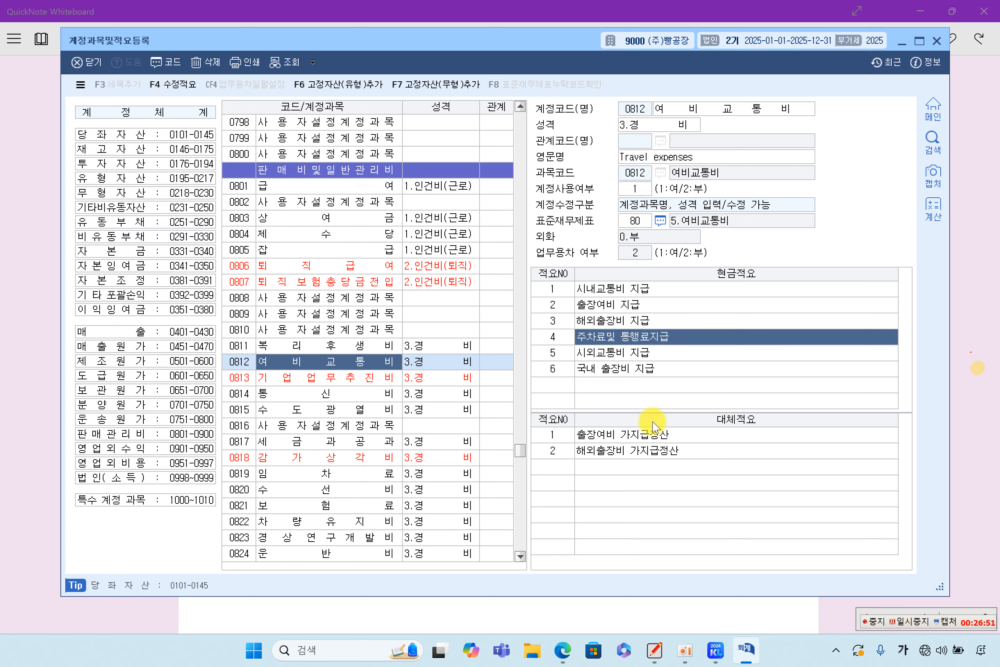
click(691, 449)
click(700, 438)
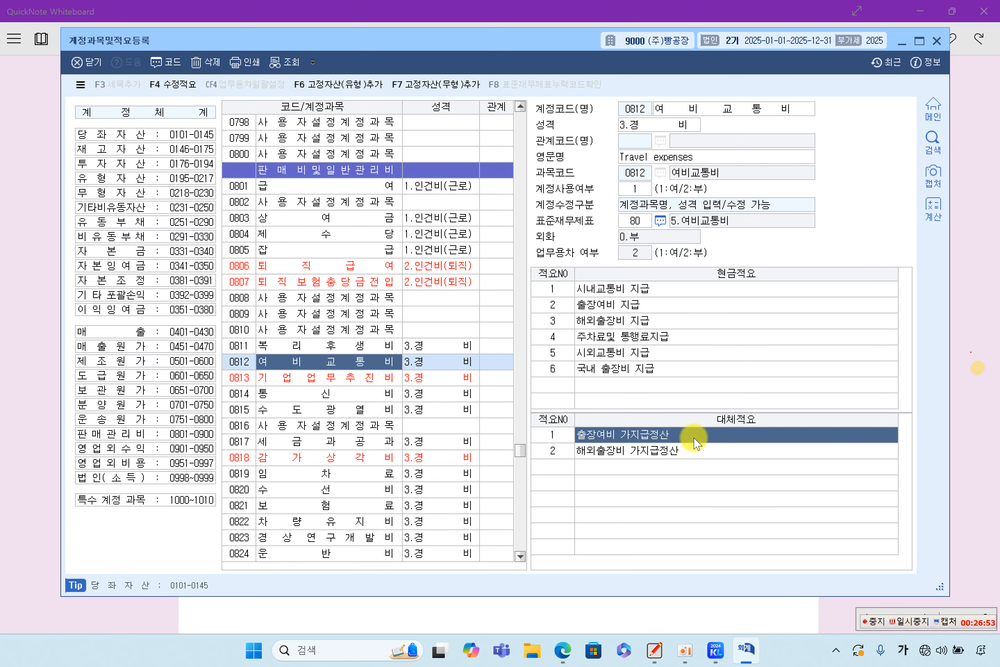
Step: Compare the 대체적요 entries 출장여비 가지급정산 and 해외출장비 가지급정산 of account 0812
click(341, 365)
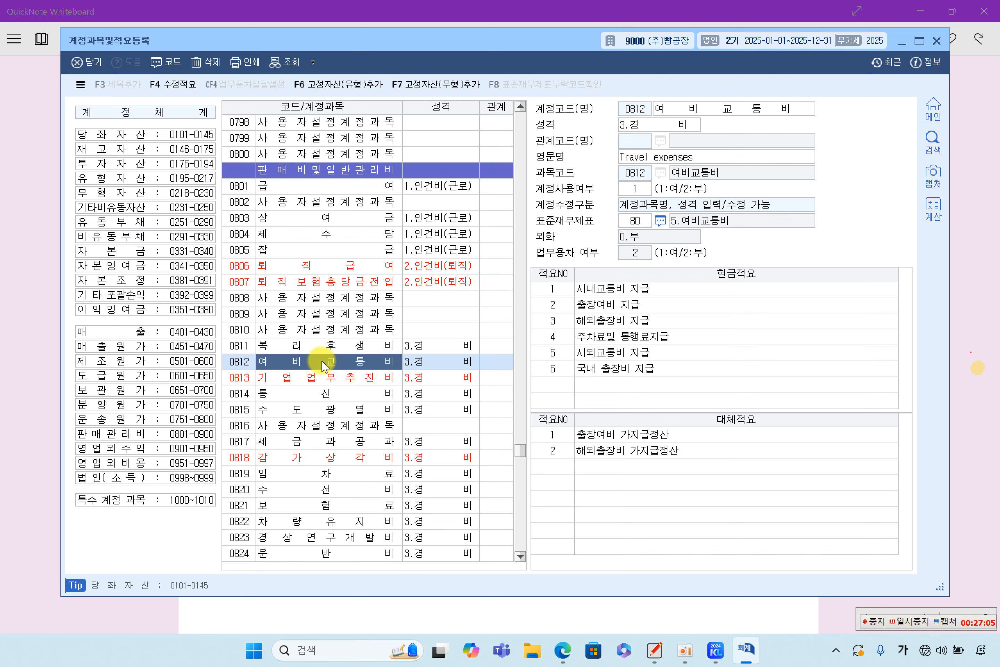
click(659, 449)
click(671, 435)
click(667, 450)
click(667, 435)
click(666, 452)
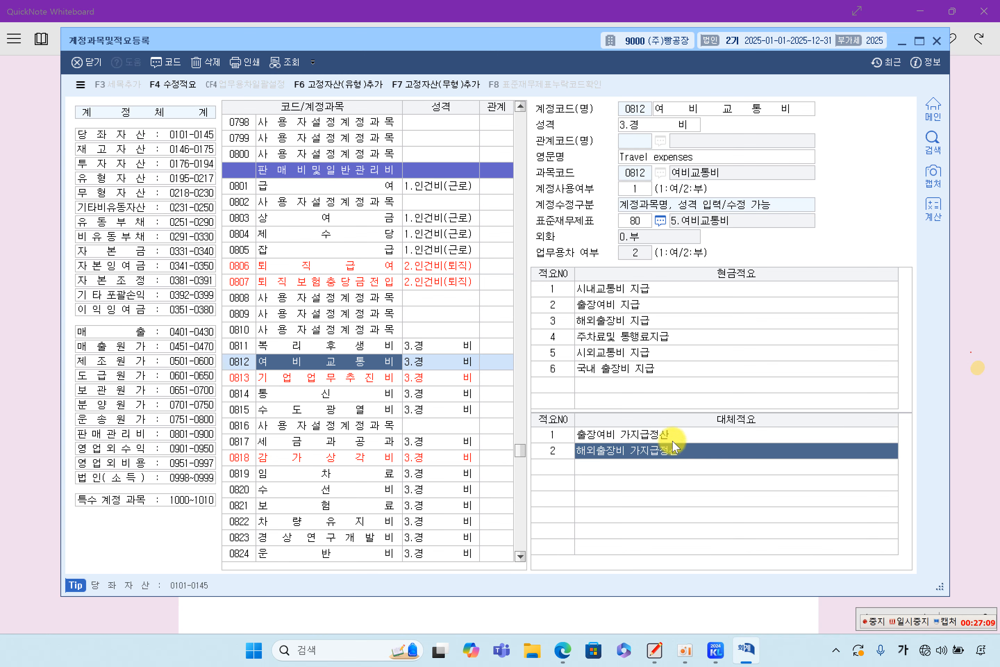
click(674, 435)
click(664, 451)
click(673, 435)
click(676, 450)
click(679, 439)
click(677, 454)
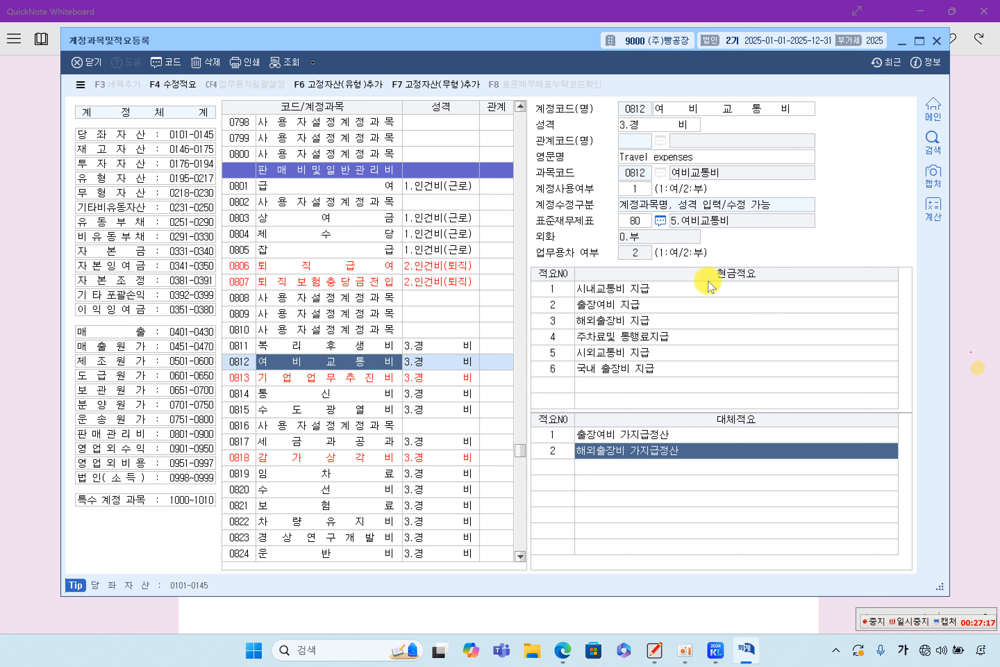
Step: Recheck account 0812's 현금적요 entries through number 6 국내 출장비 지급, and switch to QuickNote Whiteboard to reread the instruction
click(699, 324)
click(666, 358)
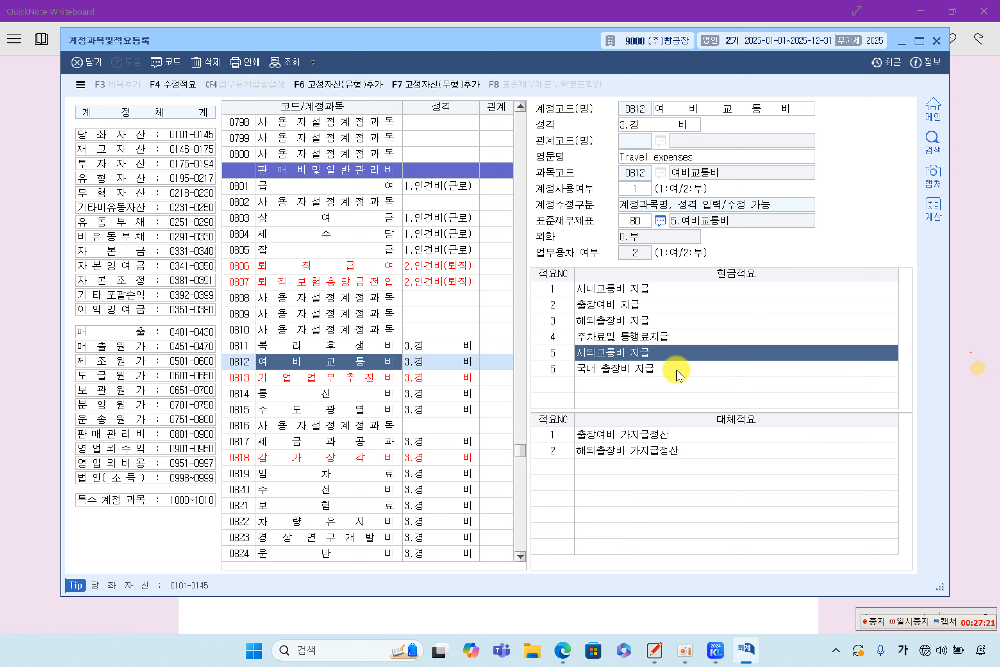
click(644, 336)
click(645, 353)
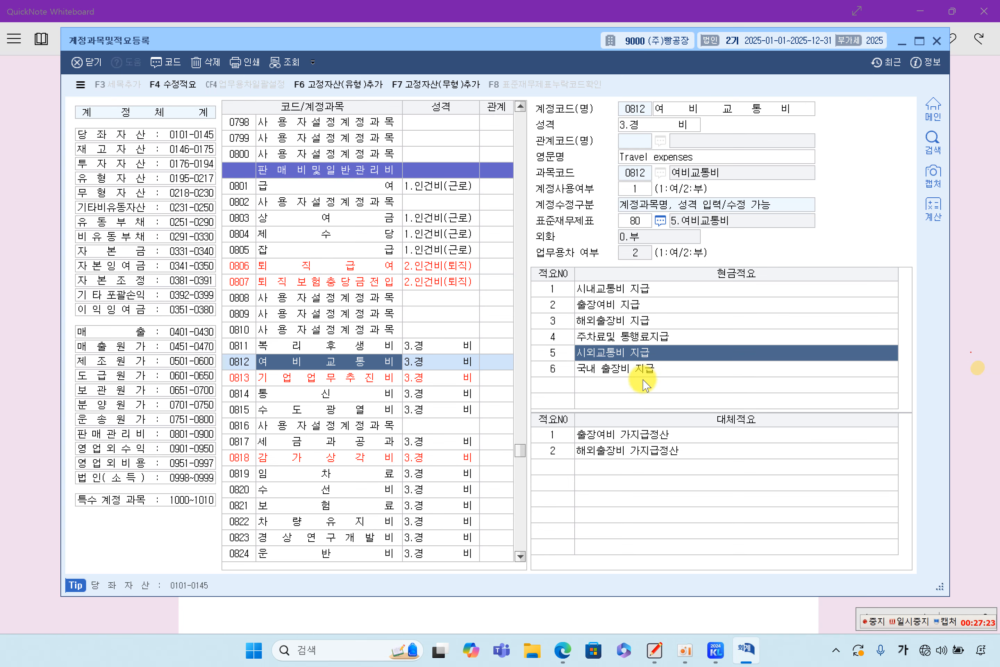
click(629, 370)
click(642, 385)
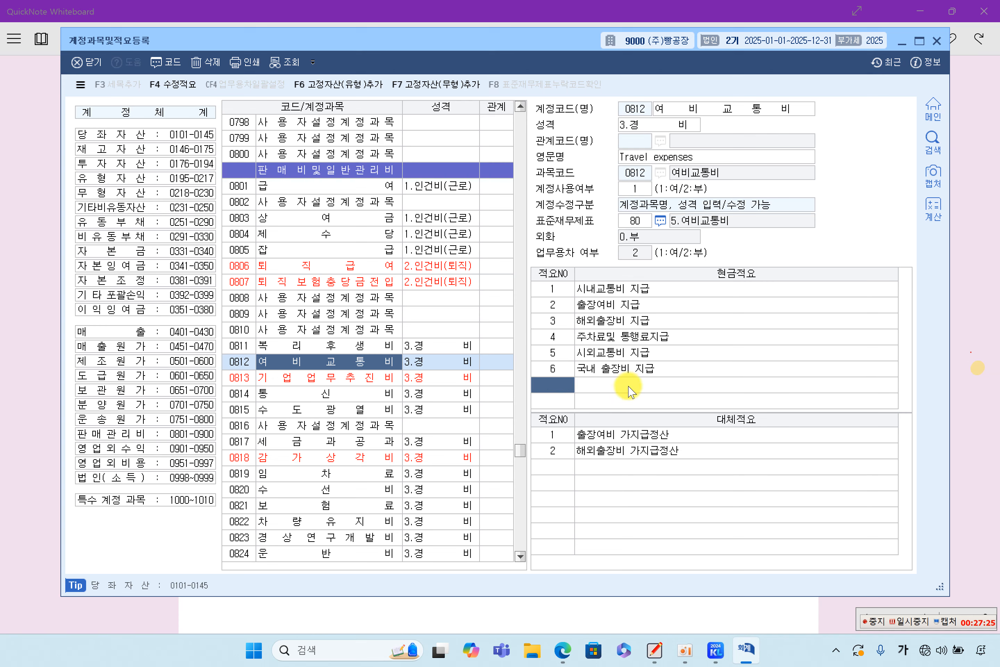
click(644, 371)
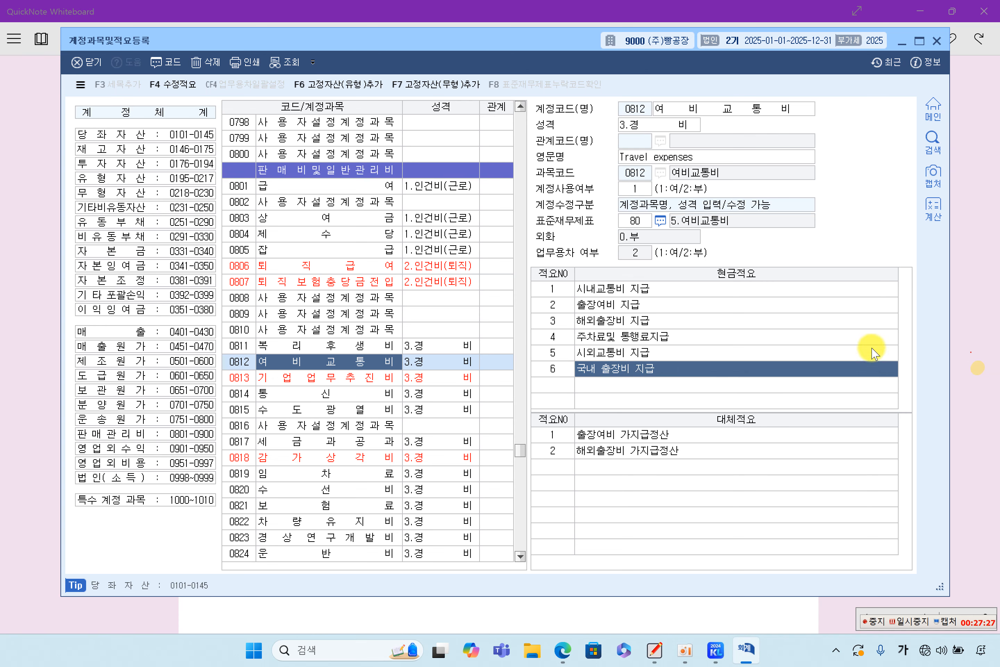
click(974, 338)
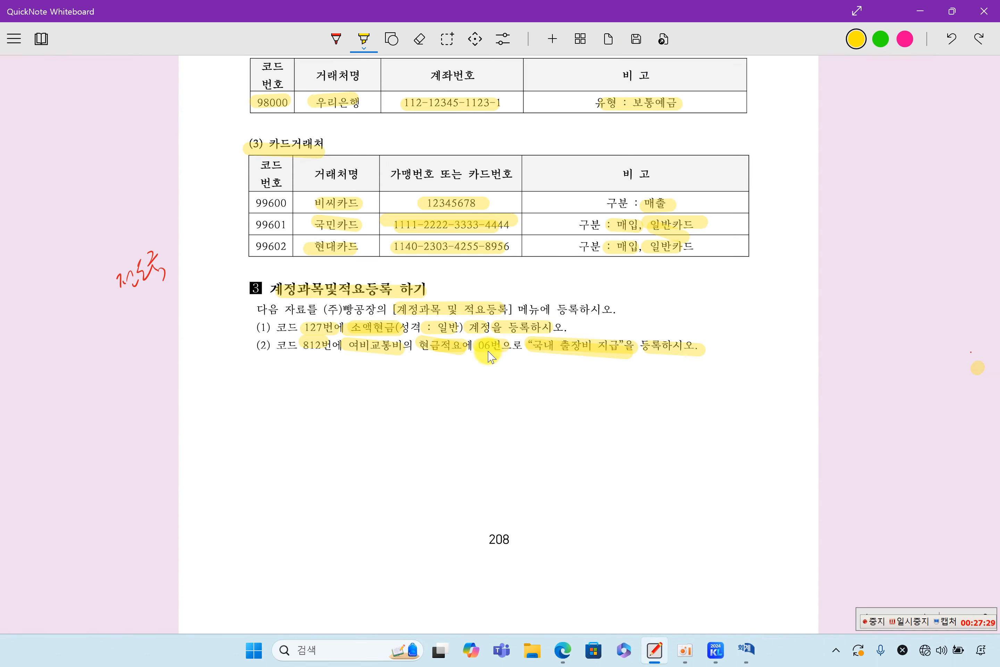
Step: Highlight 현금적요에 06번으로 in the exercise instruction, and switch back to KcLep with account 0812 여비교통비 selected
drag(415, 347, 515, 349)
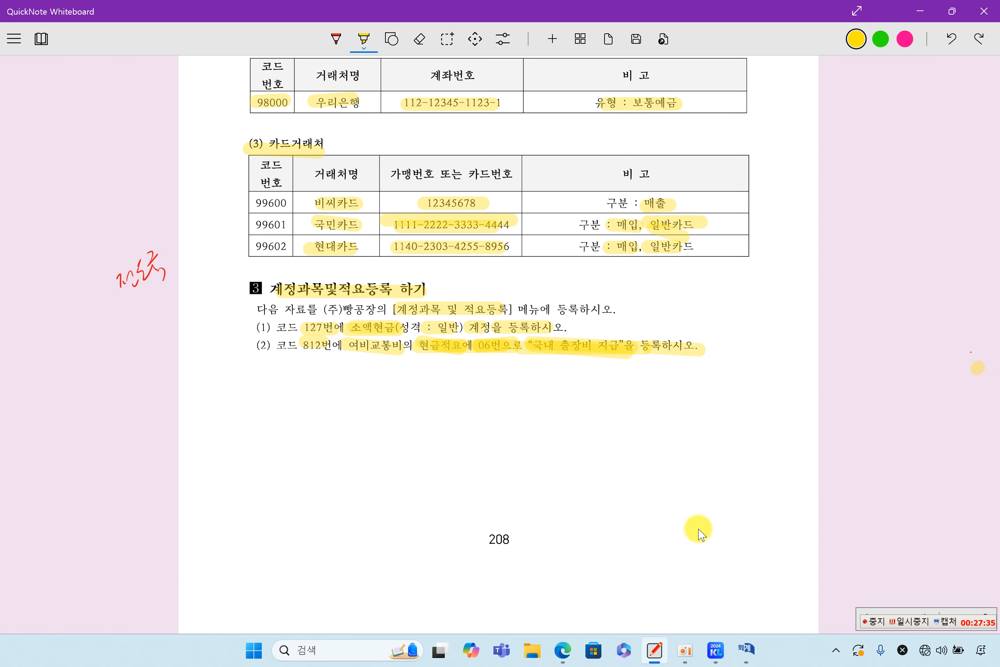
click(746, 648)
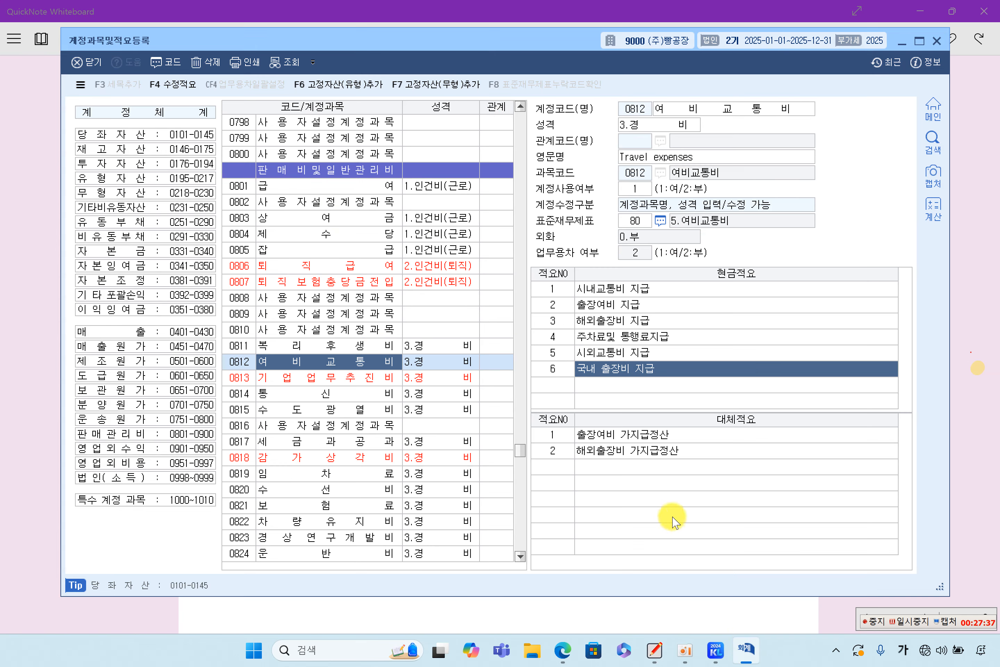
click(306, 364)
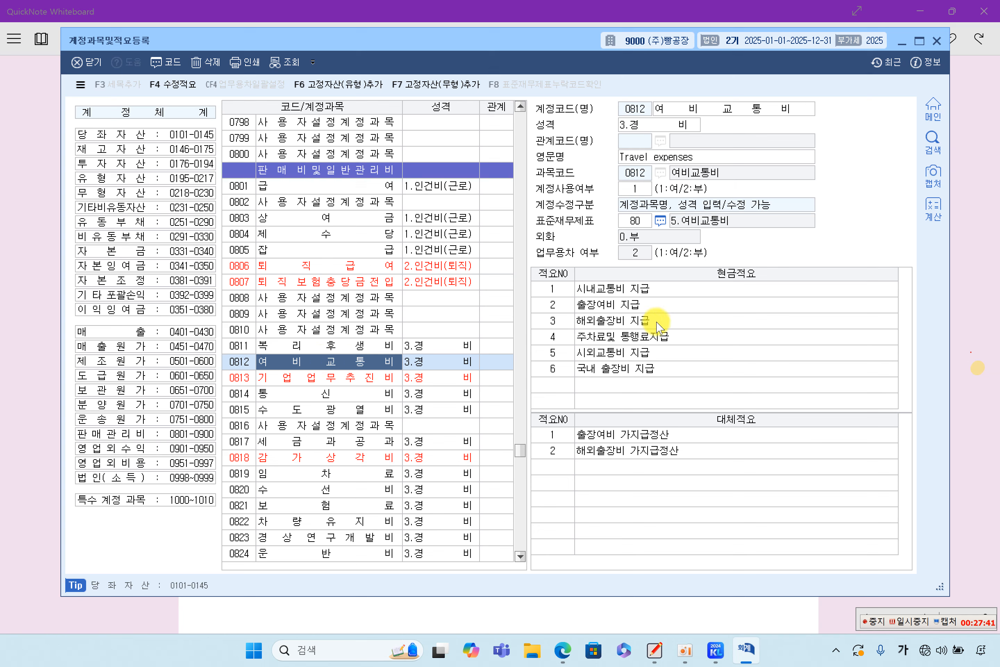
Step: Recheck the numbering of account 0812's 현금적요 entries, focusing on number 6 국내 출장비 지급
click(638, 339)
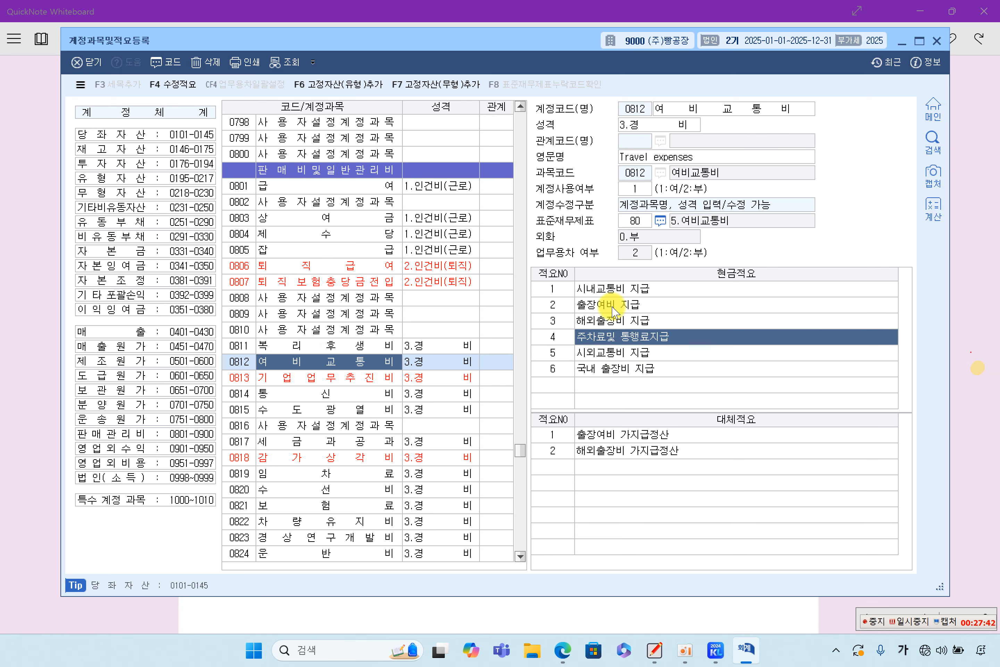
click(553, 369)
key(Return)
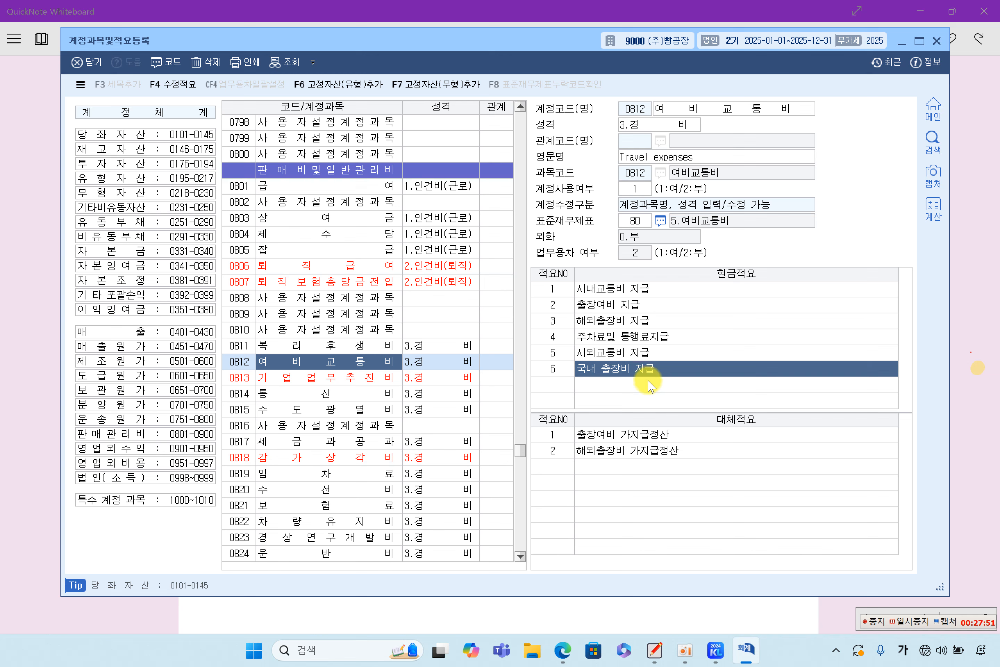
key(Return)
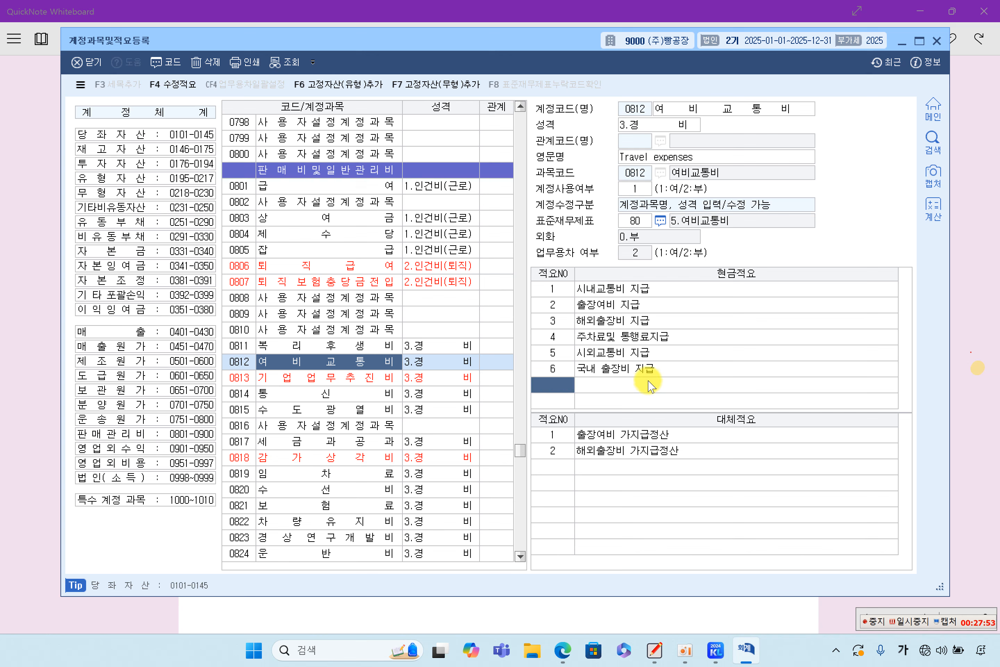
click(581, 369)
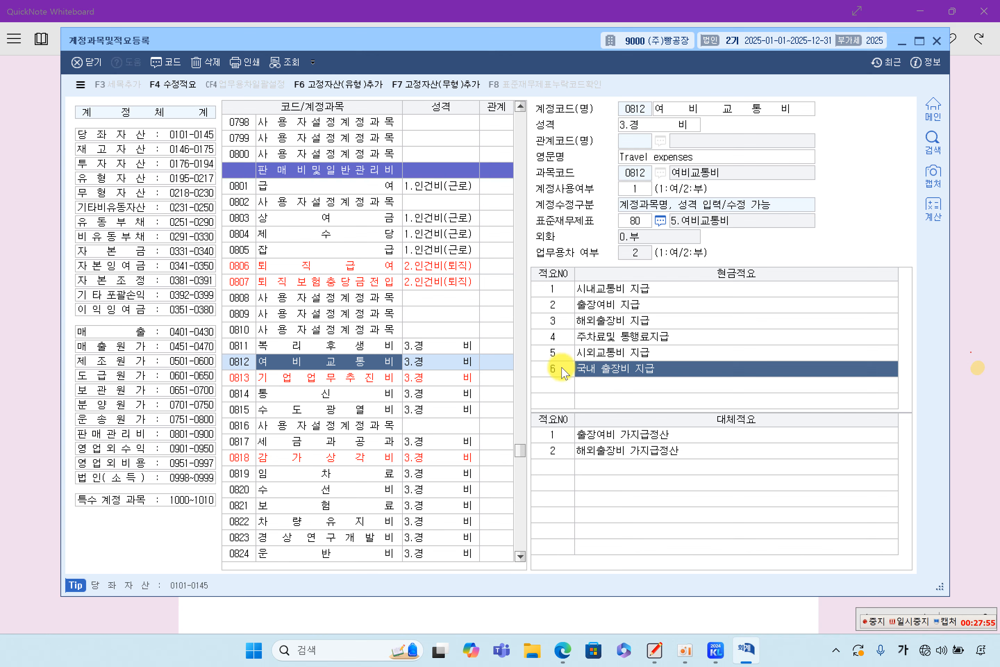
click(598, 371)
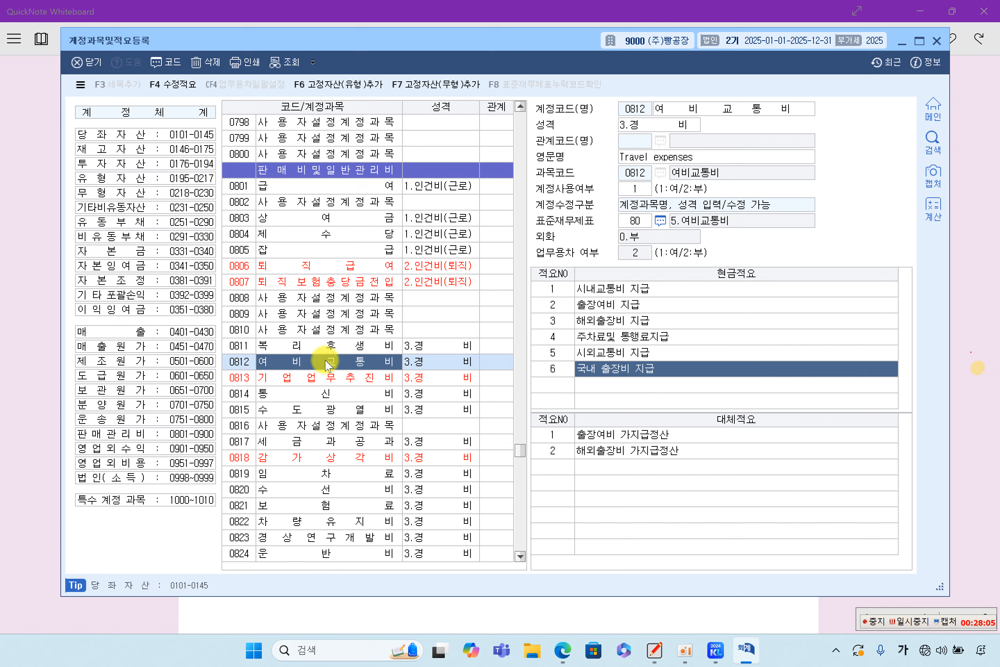
Step: Go through the asset groups from 당좌자산 to 유형자산, and view account 0206 기계장치 with its summary entries
click(133, 134)
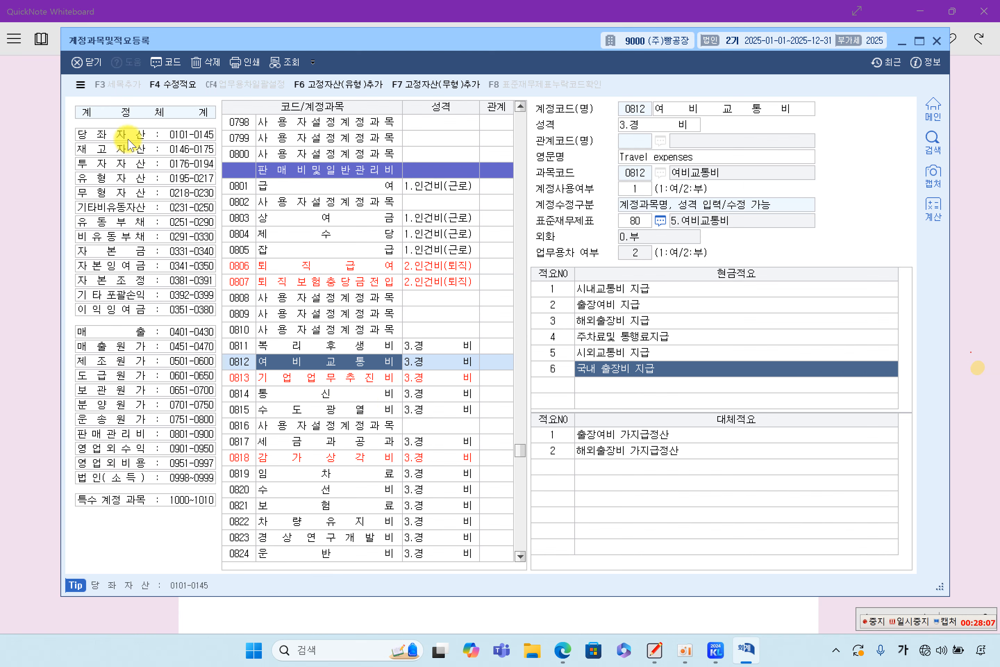
click(126, 150)
click(130, 163)
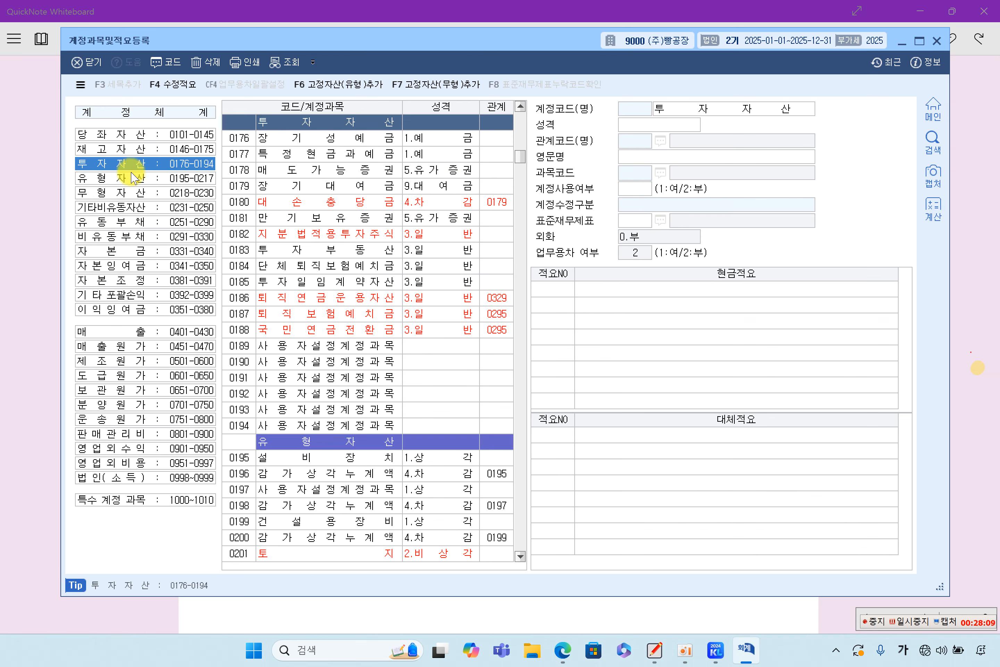
click(134, 178)
click(347, 492)
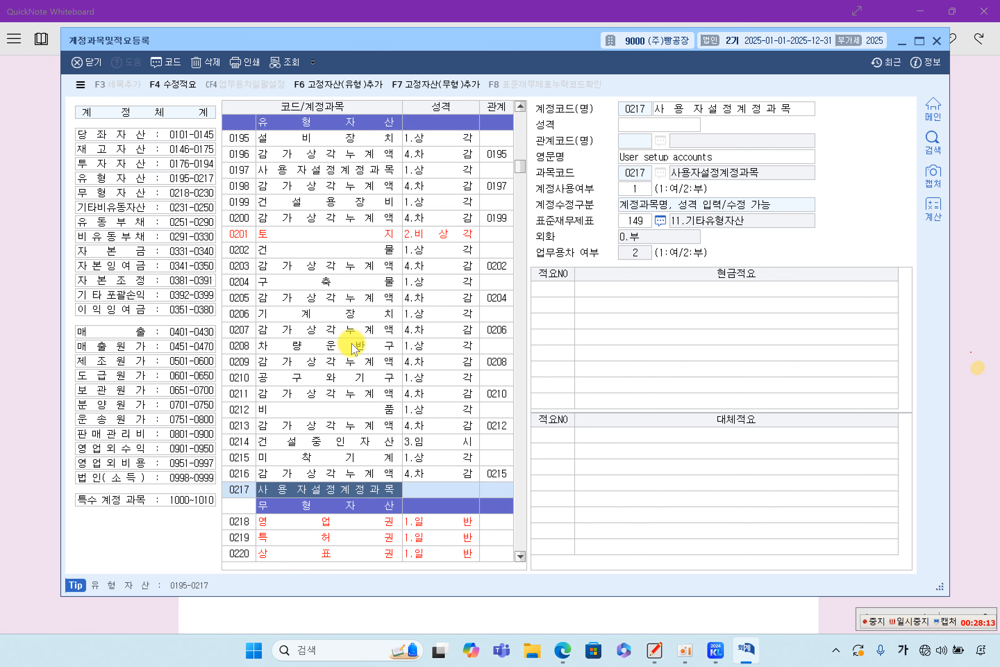
click(341, 318)
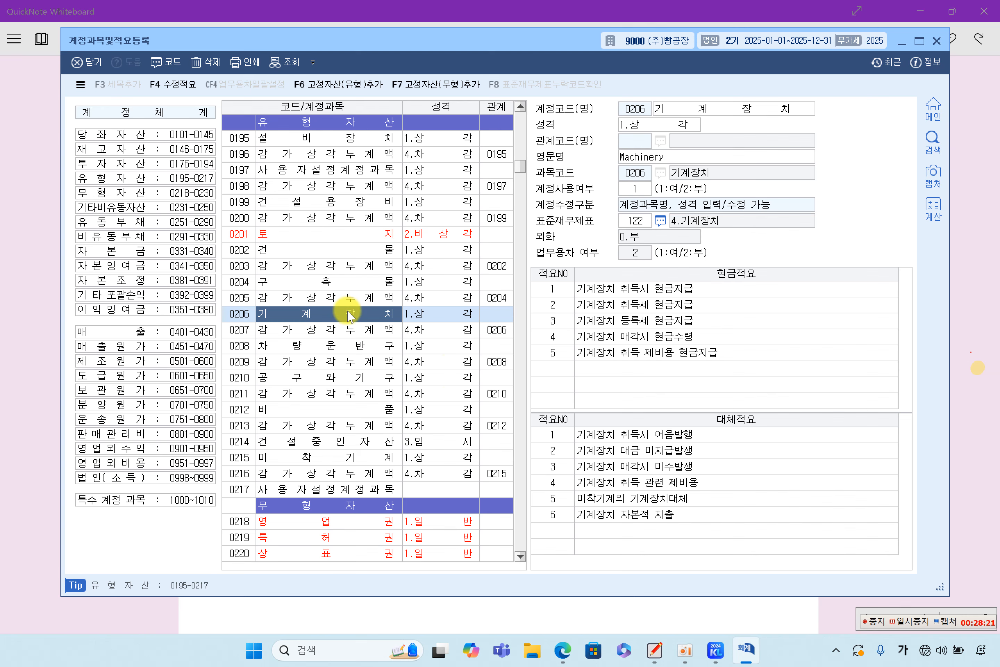
Step: Return to the 당좌자산 group and examine the summary entries of accounts 0107 단기매매증권 and 0110 받을어음
click(140, 135)
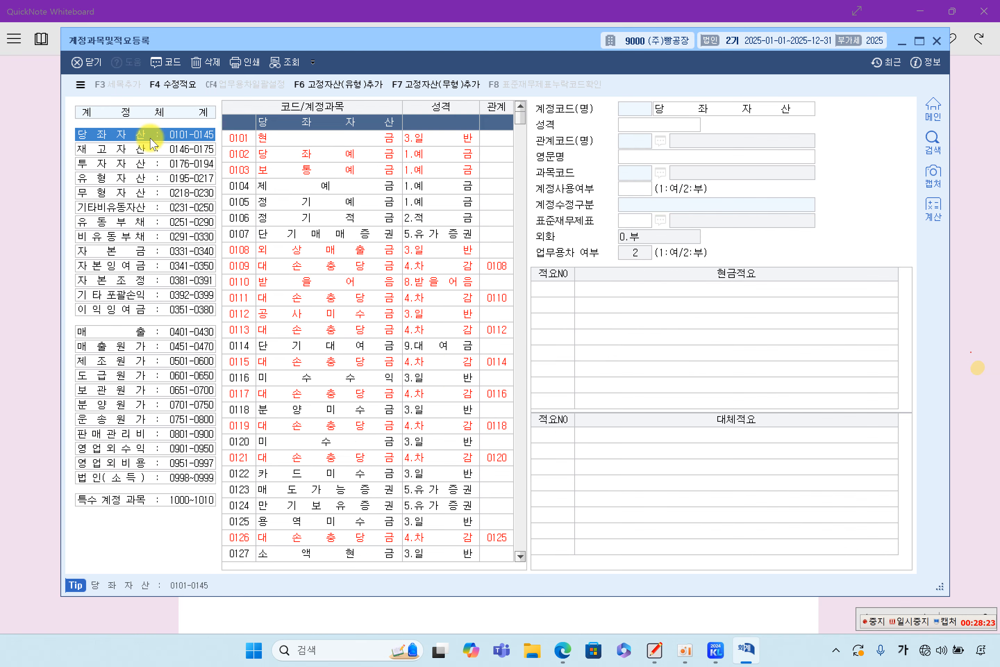
click(332, 189)
click(329, 203)
click(323, 235)
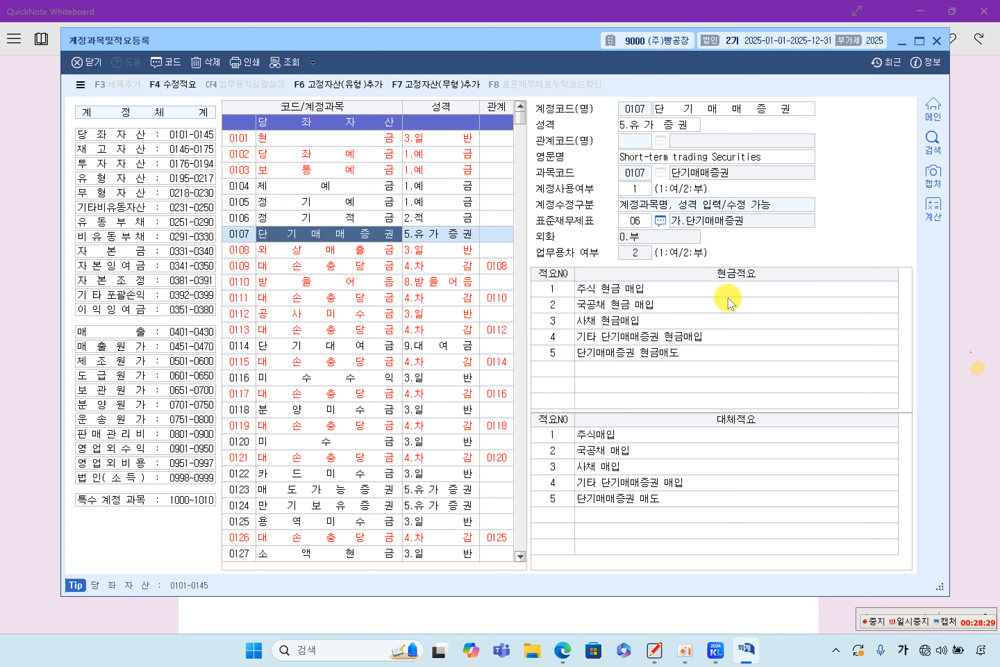
click(636, 319)
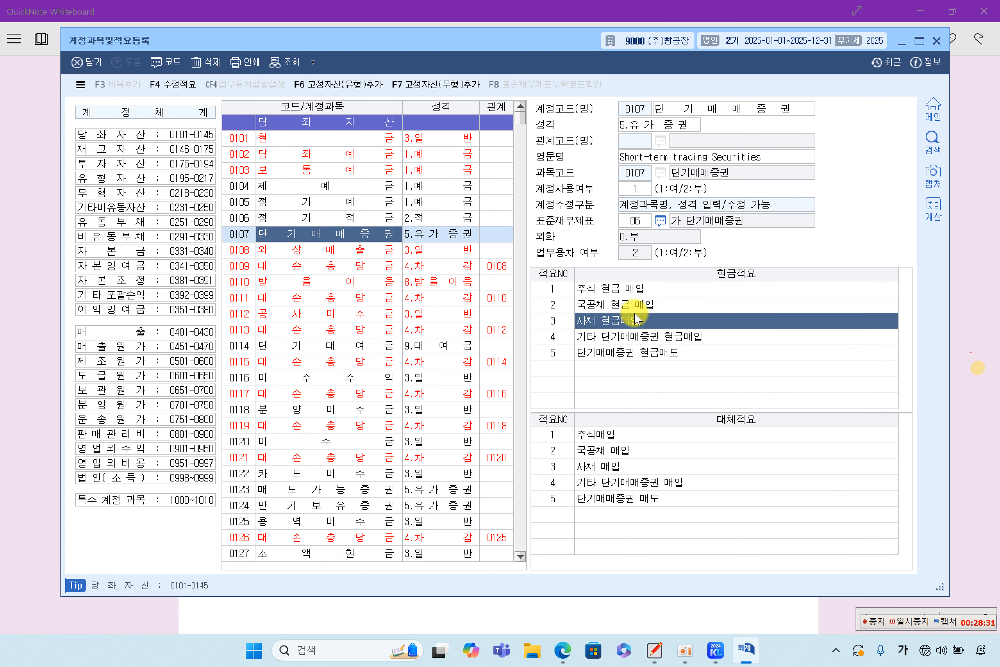
click(633, 336)
click(243, 282)
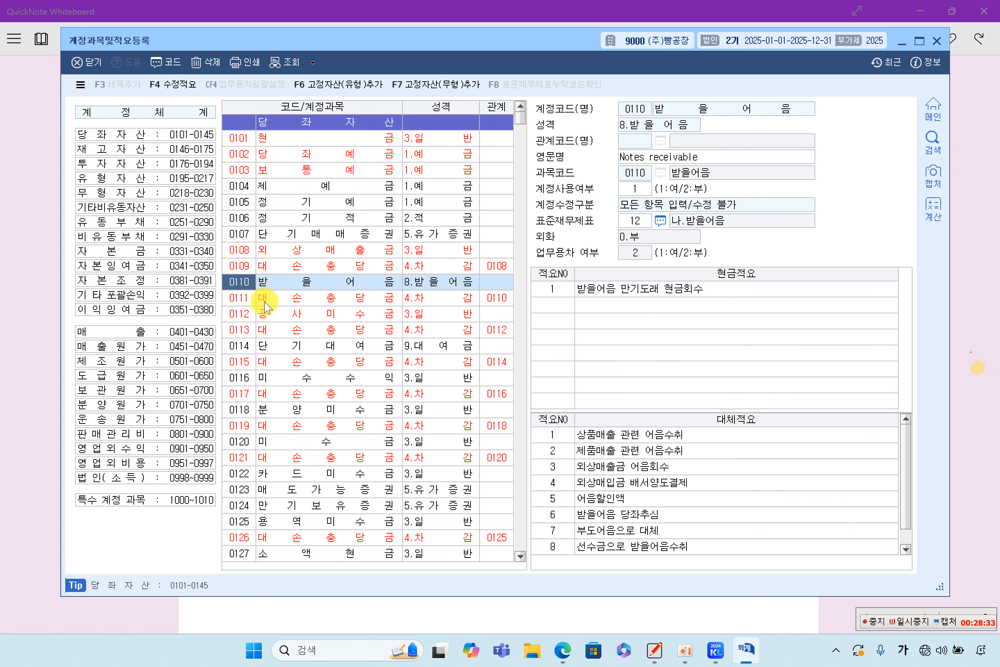
Step: Jump to account 0812 여비교통비 by entering code 812, and view the nearby accounts 0806 퇴직급여 and 0811 복리후생비
click(246, 266)
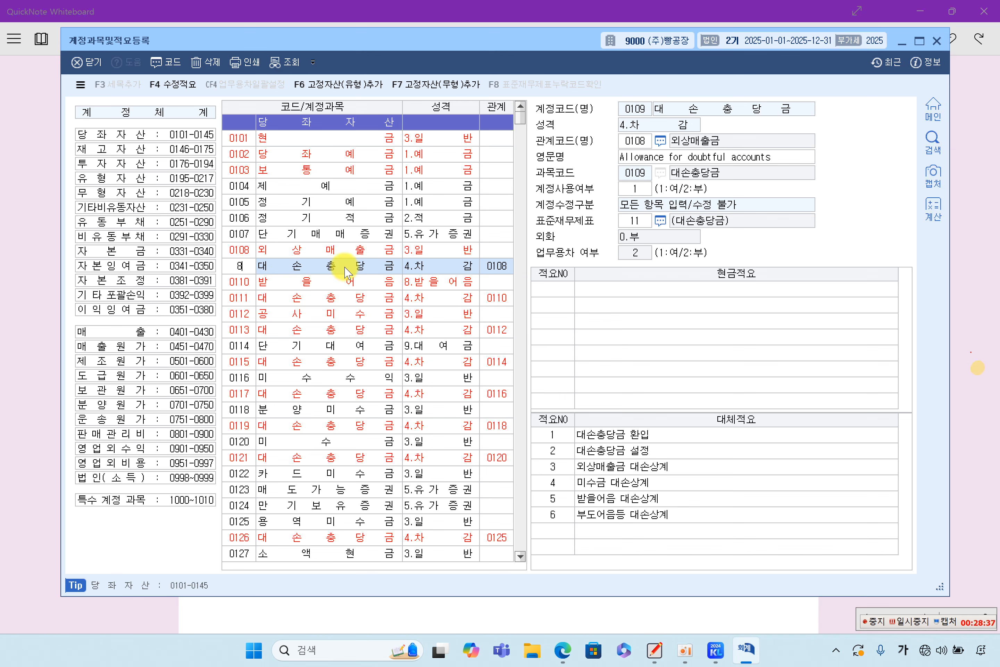
text(812)
key(Return)
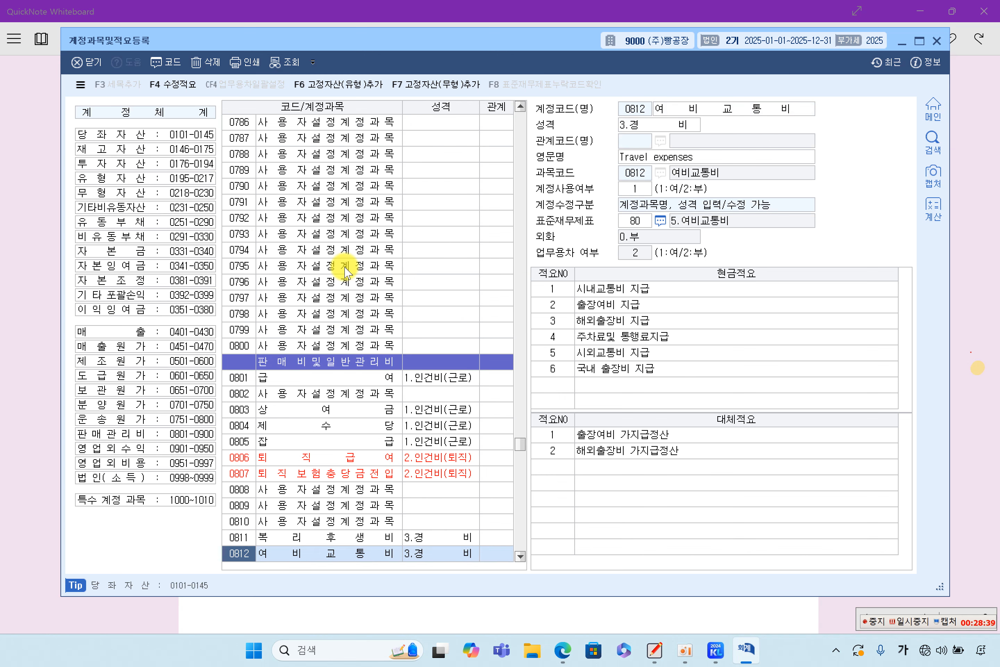
scroll(364, 424, down, 4)
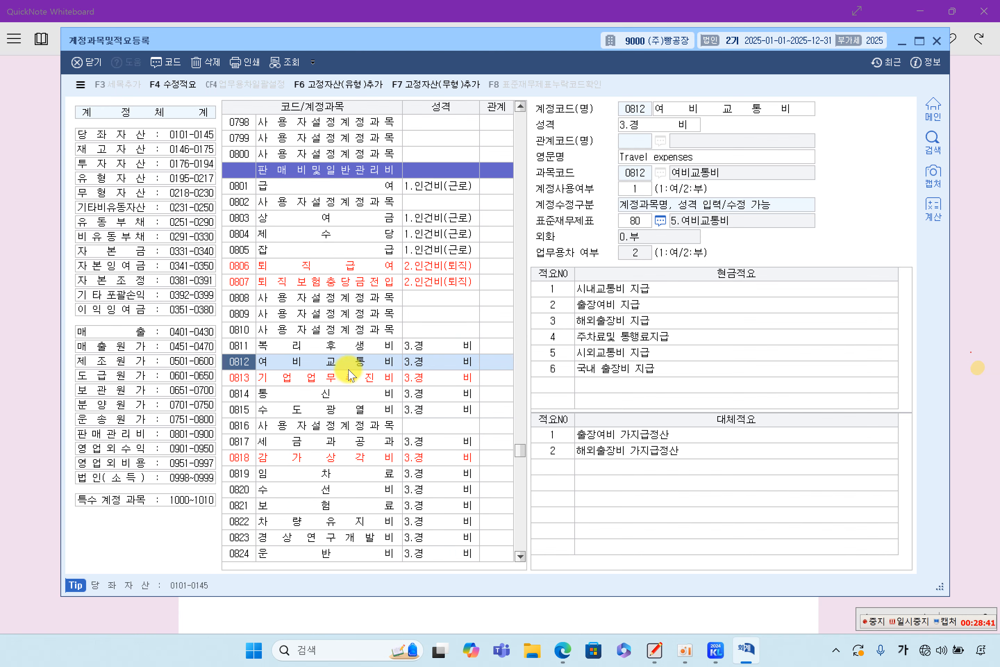
click(358, 266)
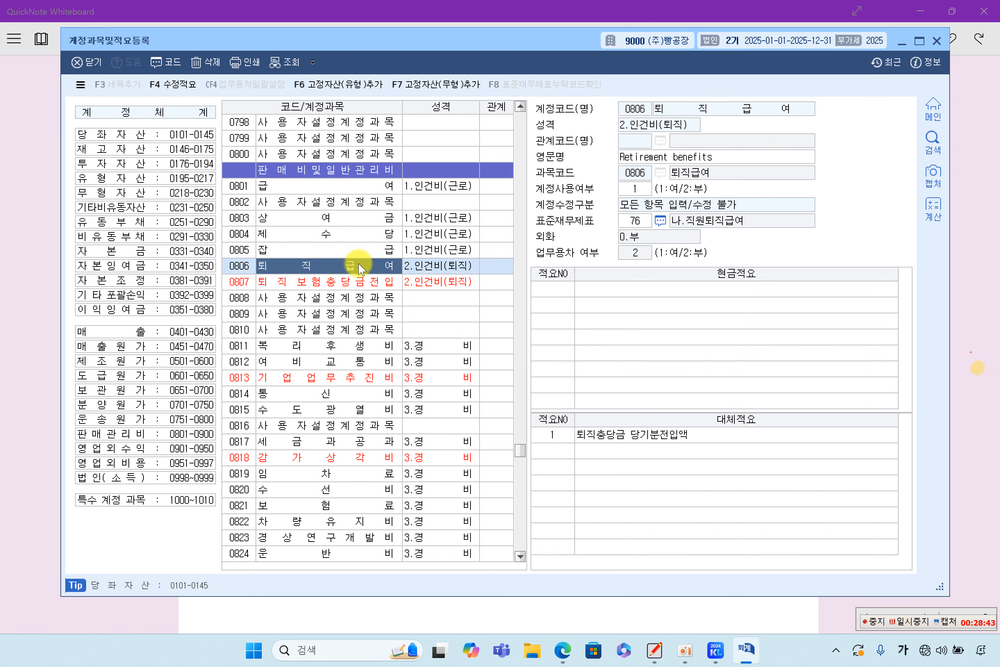
click(332, 316)
click(239, 347)
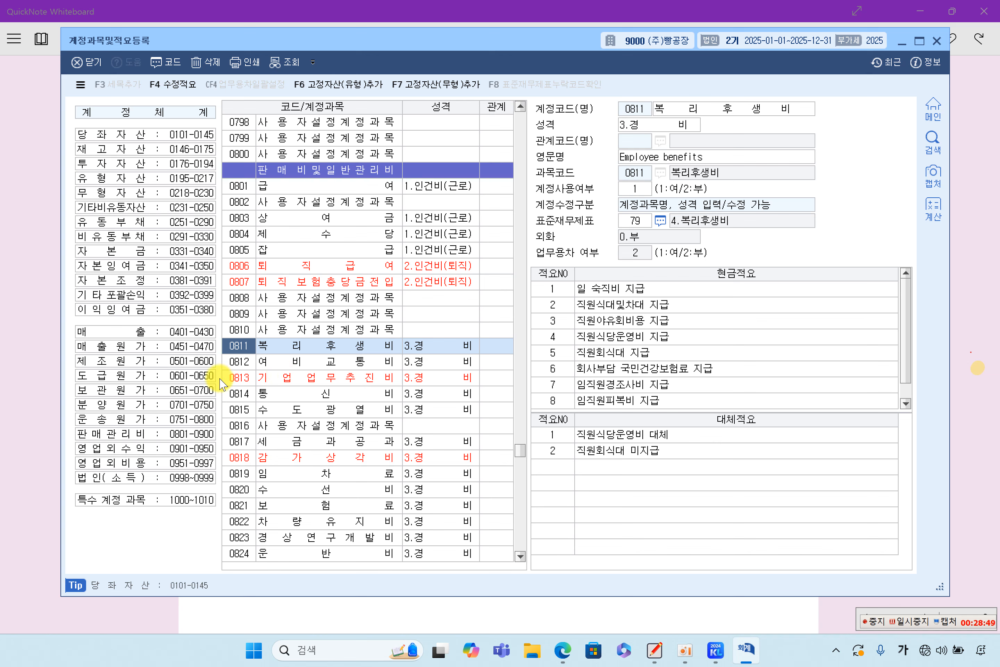
Step: Locate account 0812 여비교통비 through the 판매관리비 account group, browsing the accounts around it
click(140, 434)
click(264, 170)
click(281, 265)
click(289, 331)
click(297, 409)
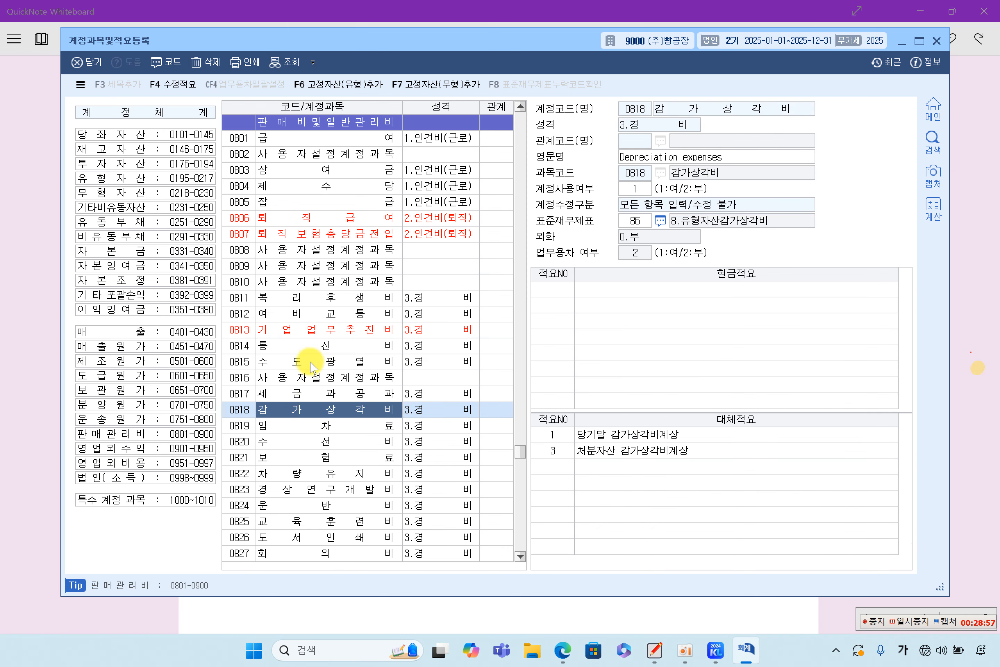
click(338, 314)
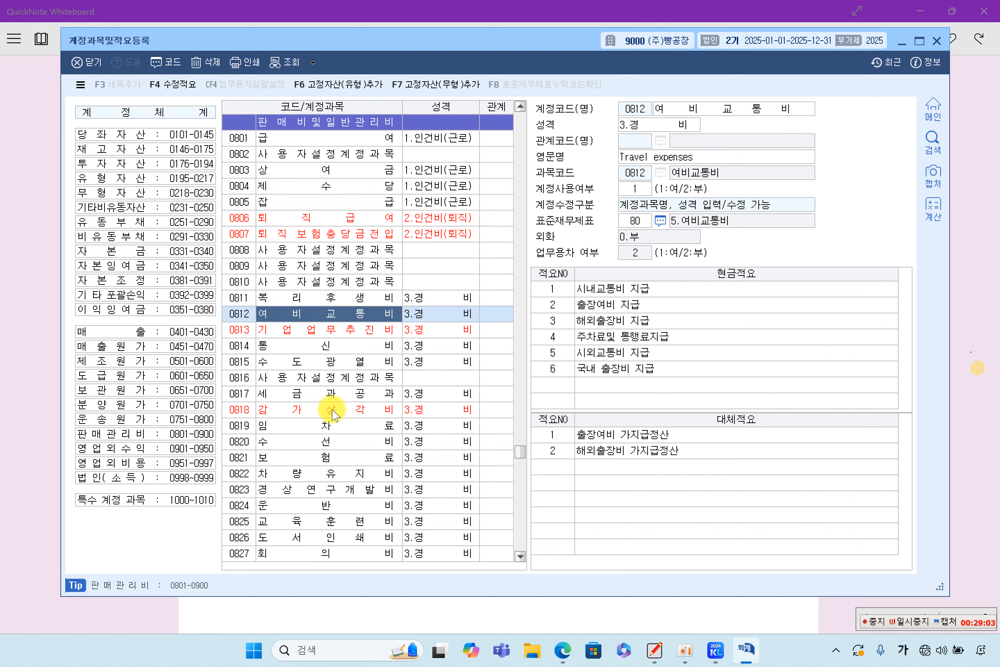
Step: Compare accounts in the 당좌자산 group, including 0106 정기적금, 0107 단기매매증권, 0110 받을어음, 0111 대손충당금 and 0112 공사미수금
click(161, 137)
click(312, 217)
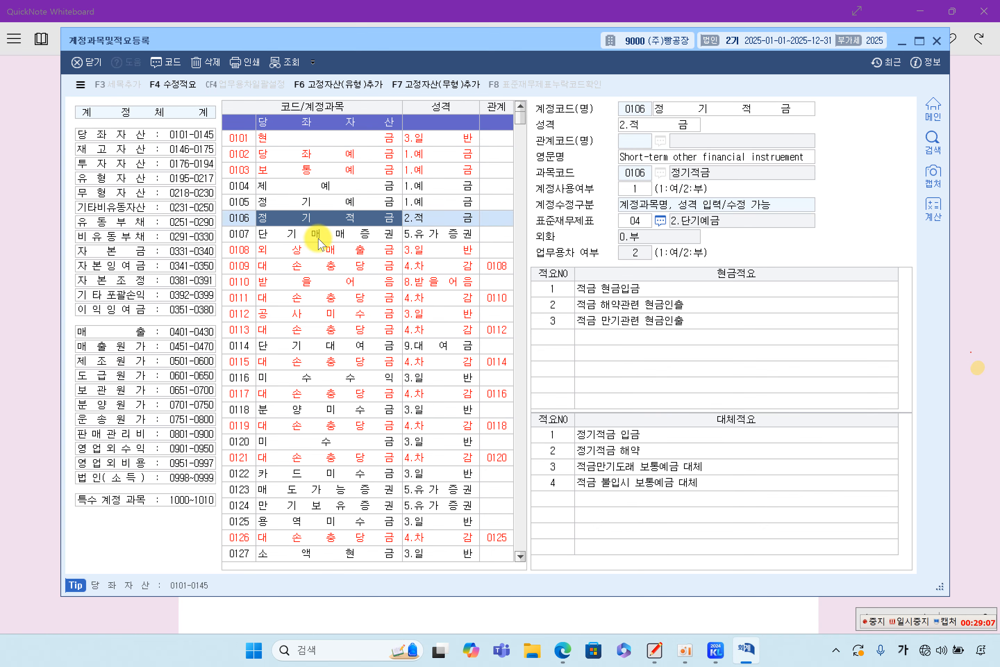
key(Down)
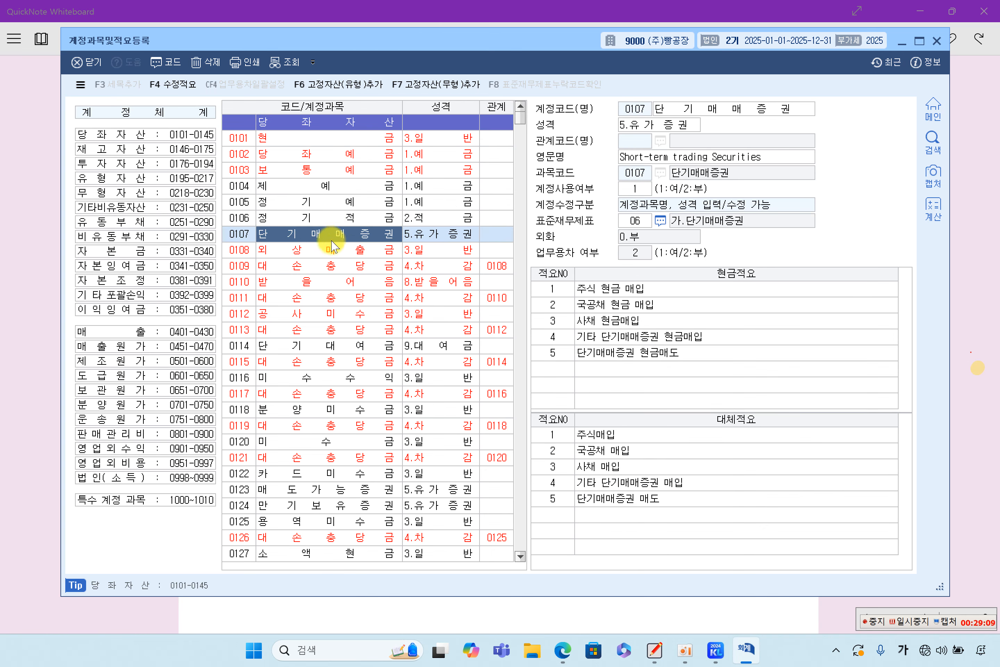
click(334, 301)
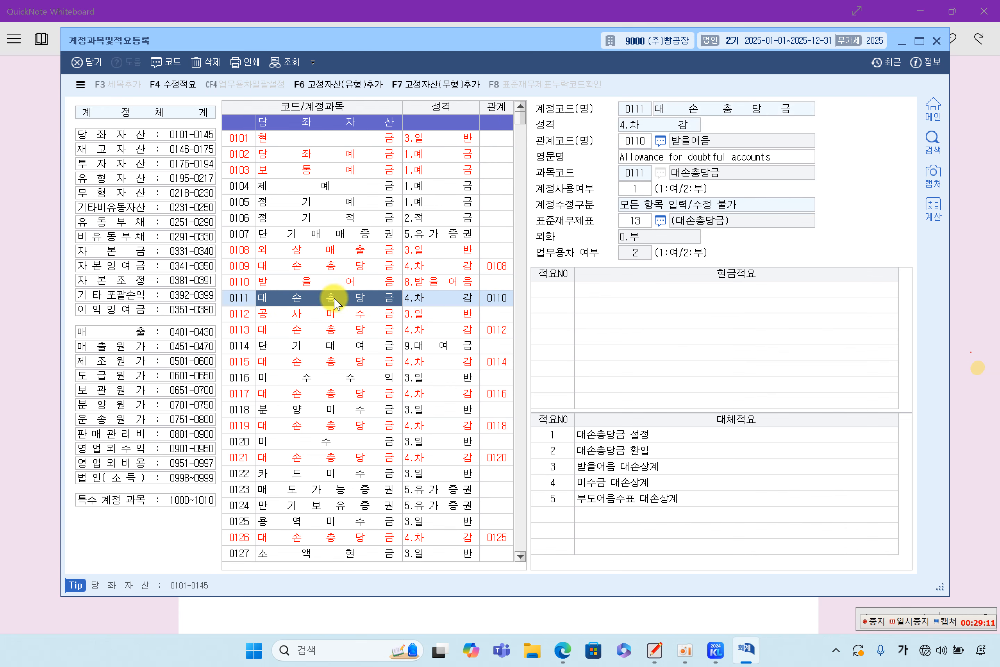
click(326, 235)
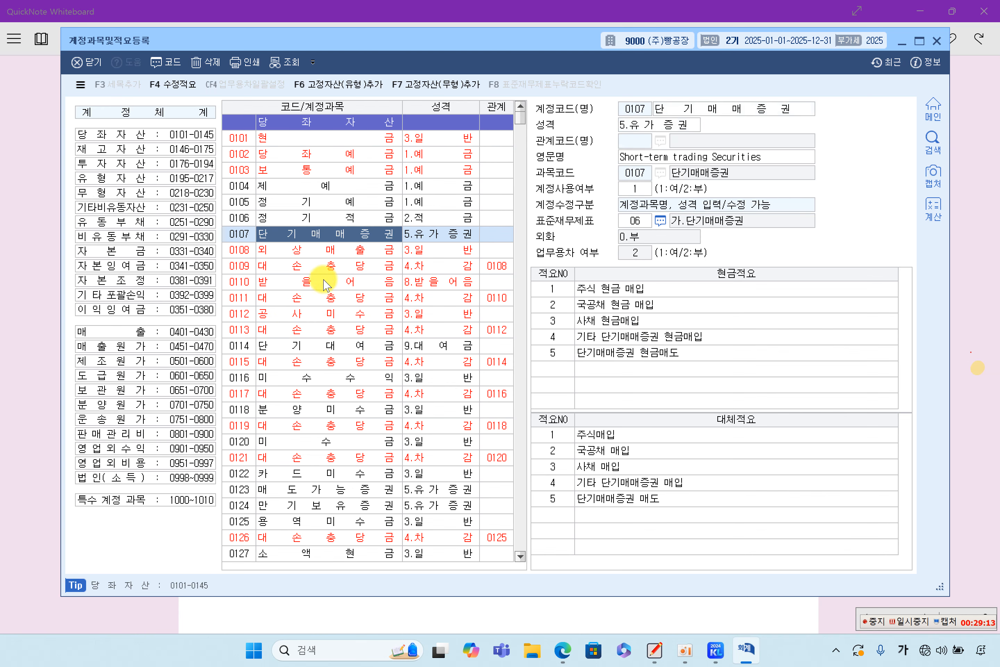
click(323, 283)
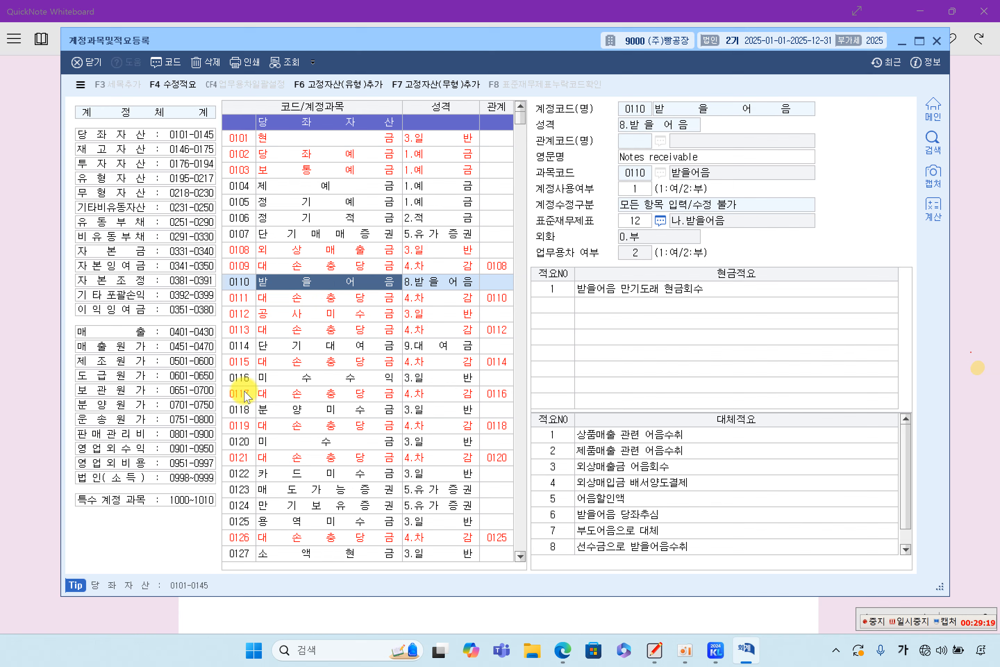
click(326, 330)
click(342, 379)
click(340, 314)
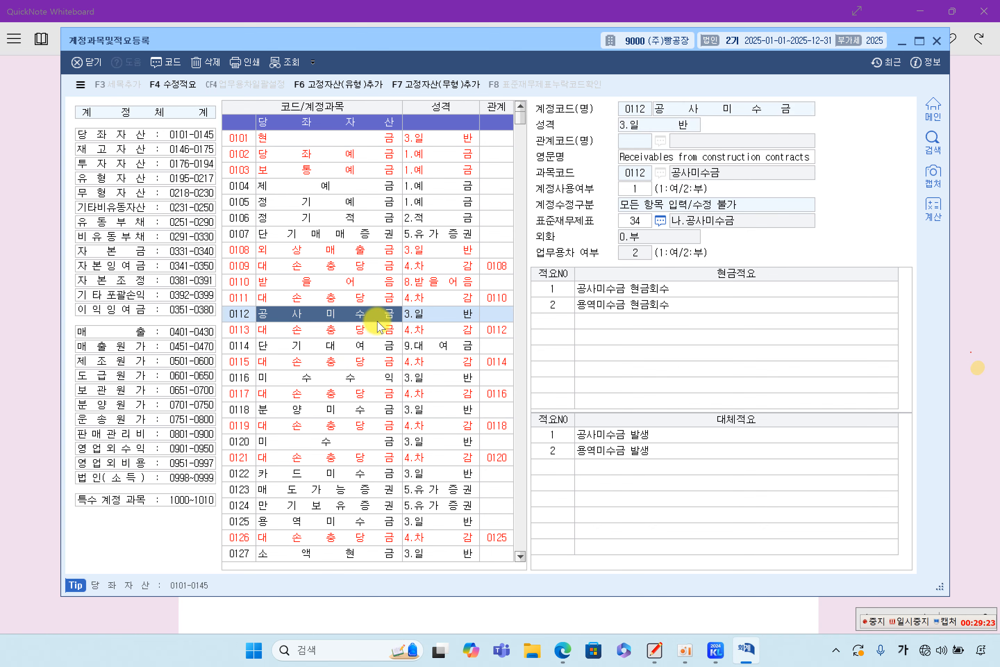
Step: Search the account list for 여비교 and step through the matches from 0512 to 0812 여비교통비, then close the search
key(ctrl+f)
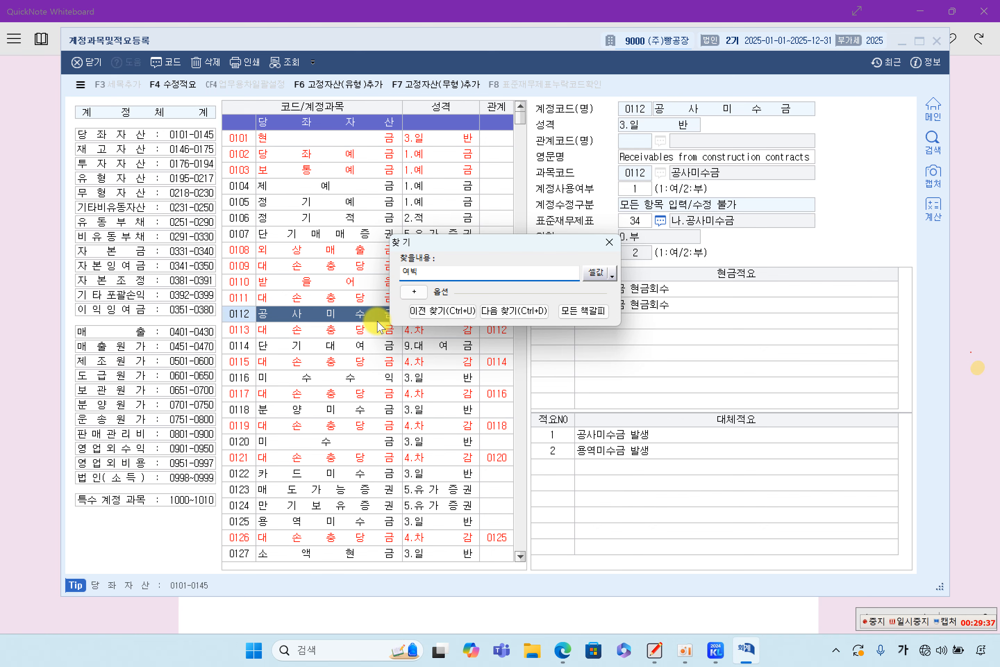
key(Return)
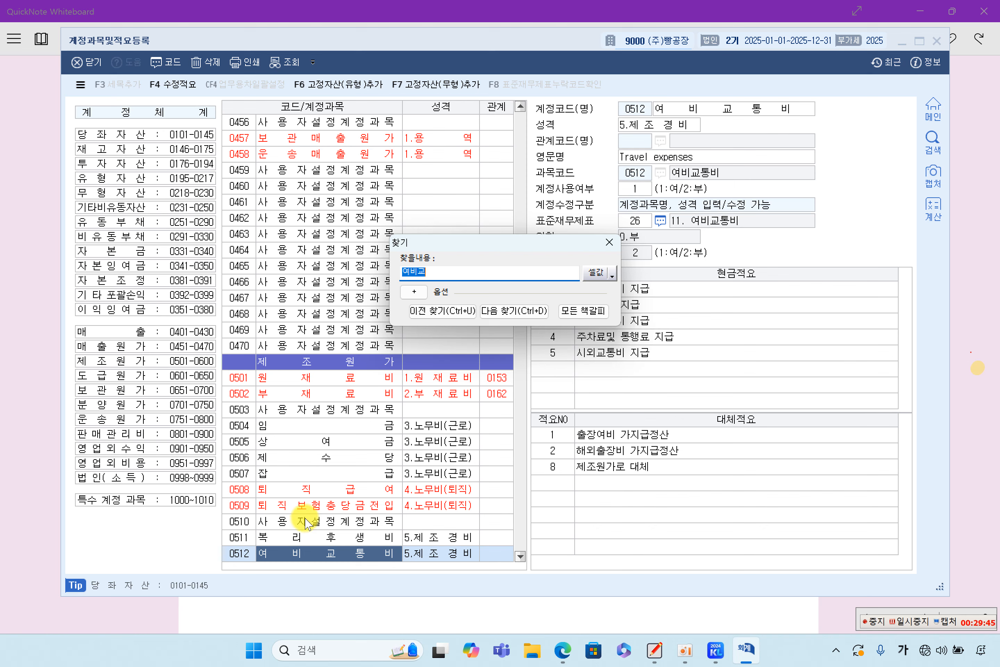
key(ctrl+d)
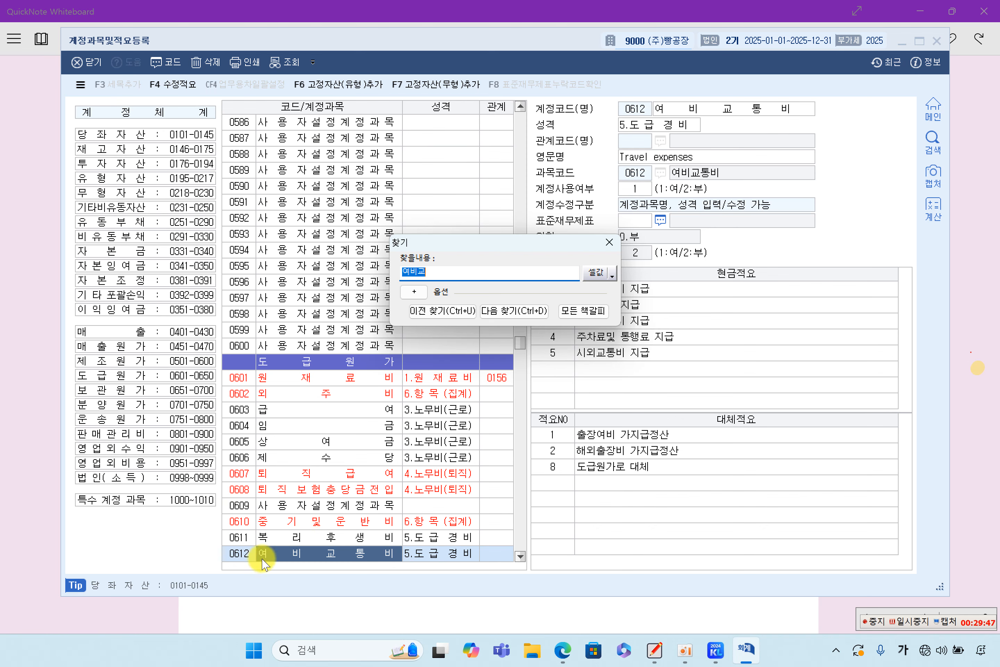
key(ctrl+d)
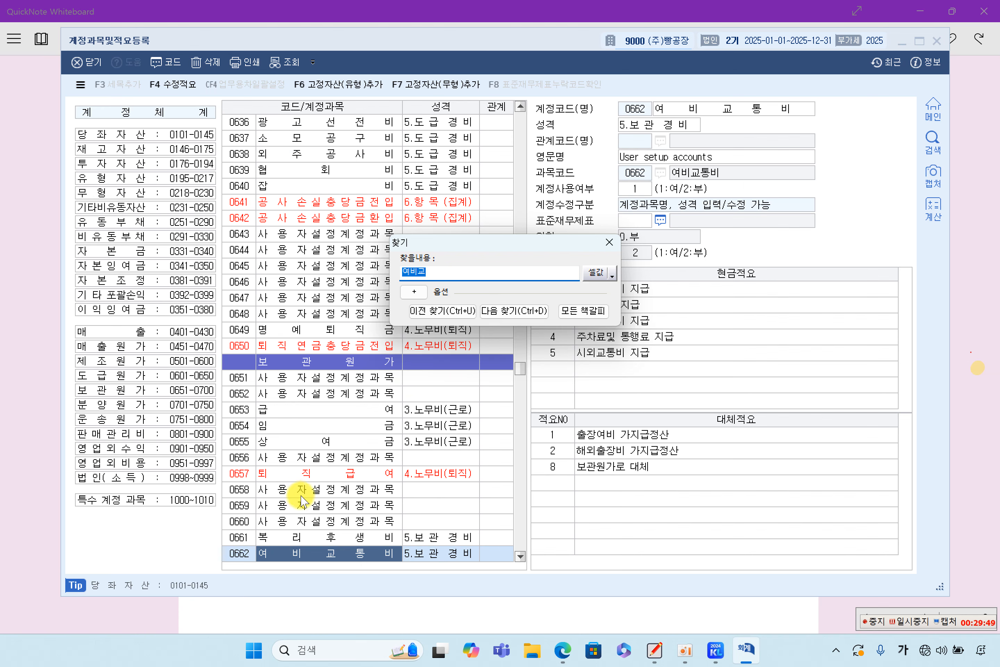
key(ctrl+d)
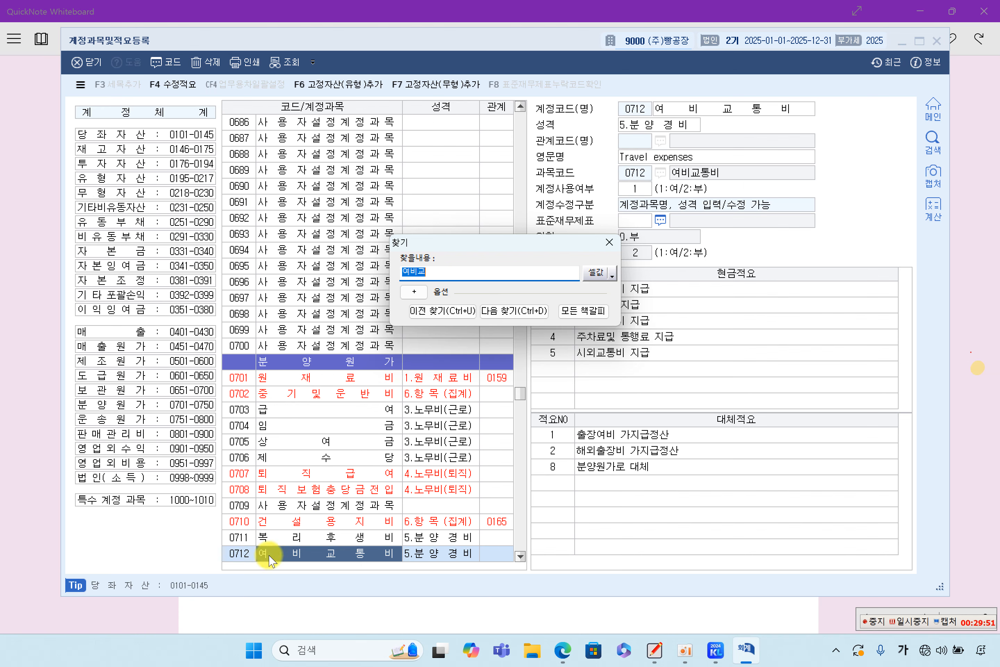
key(ctrl+d)
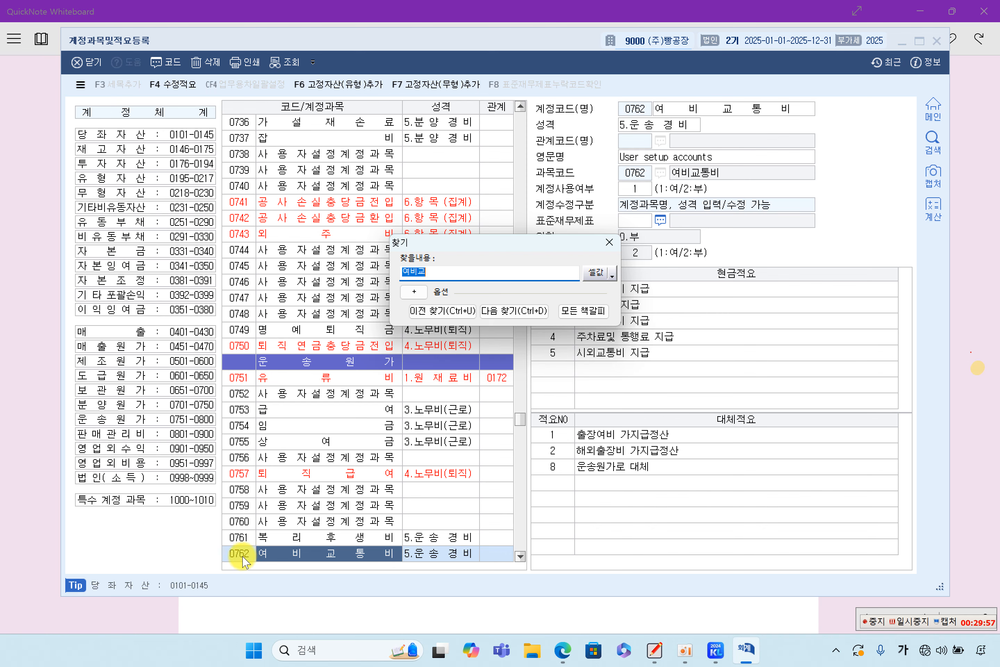
key(ctrl+d)
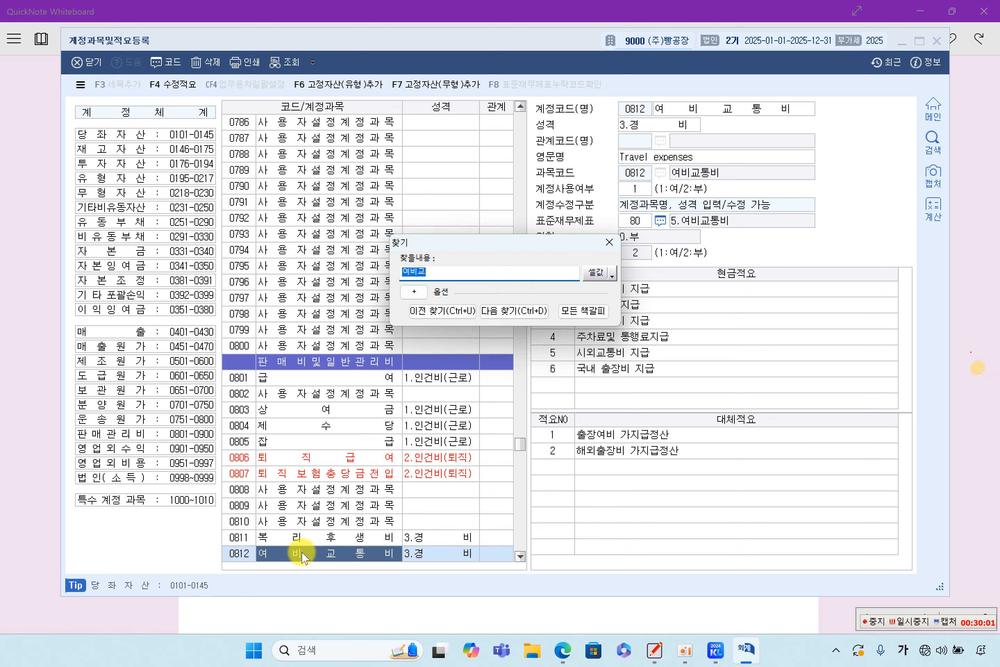
click(610, 242)
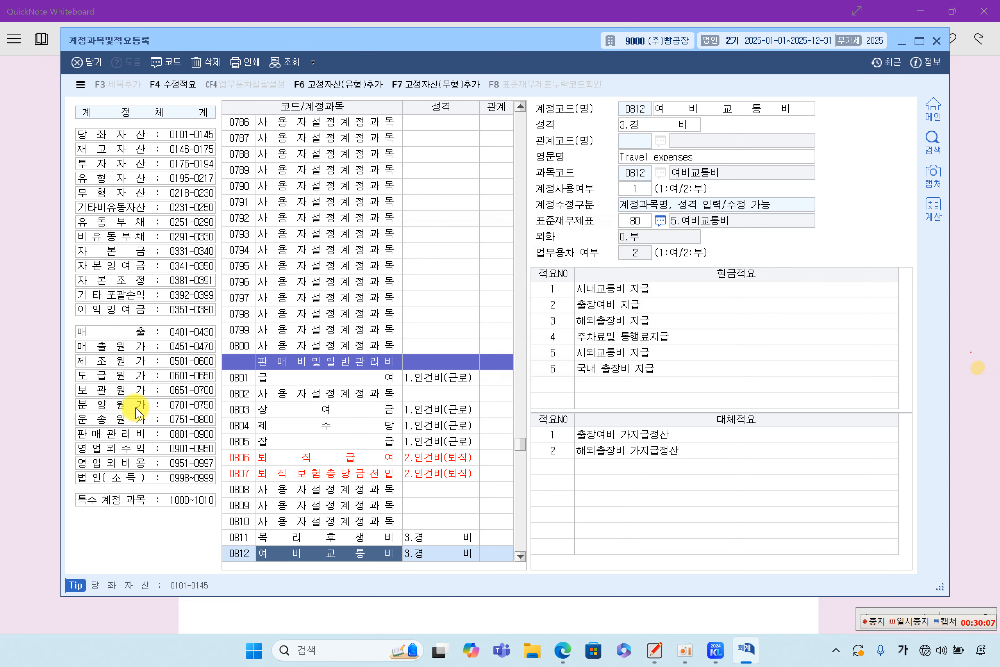
Step: Compare the summary entries of 여비교통비 under account 0512 in the 제조원가 group and account 0812 in the 판매관리비 group
click(136, 363)
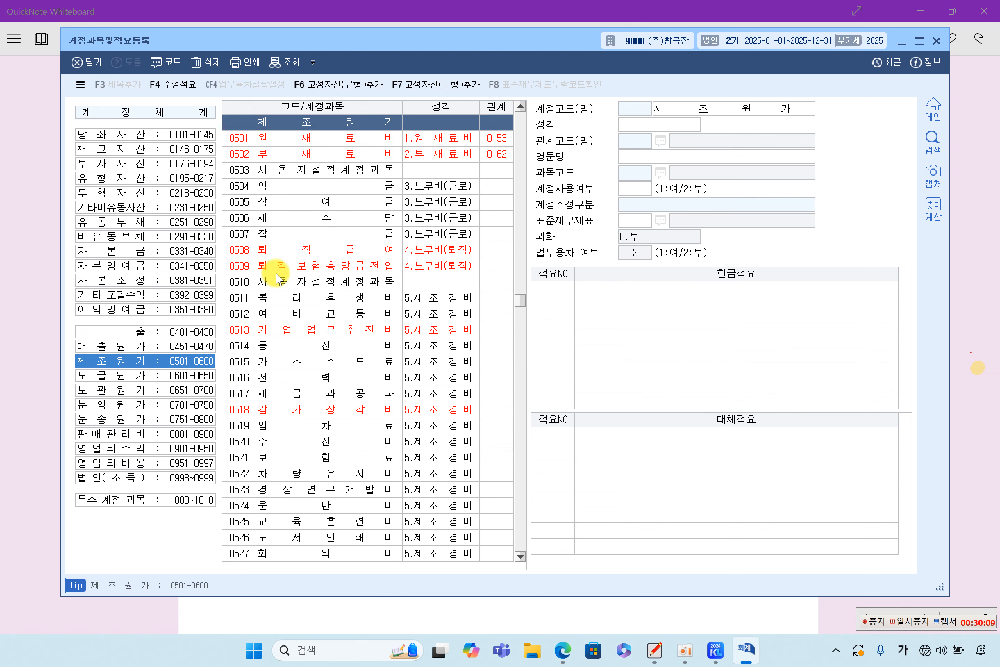
click(298, 317)
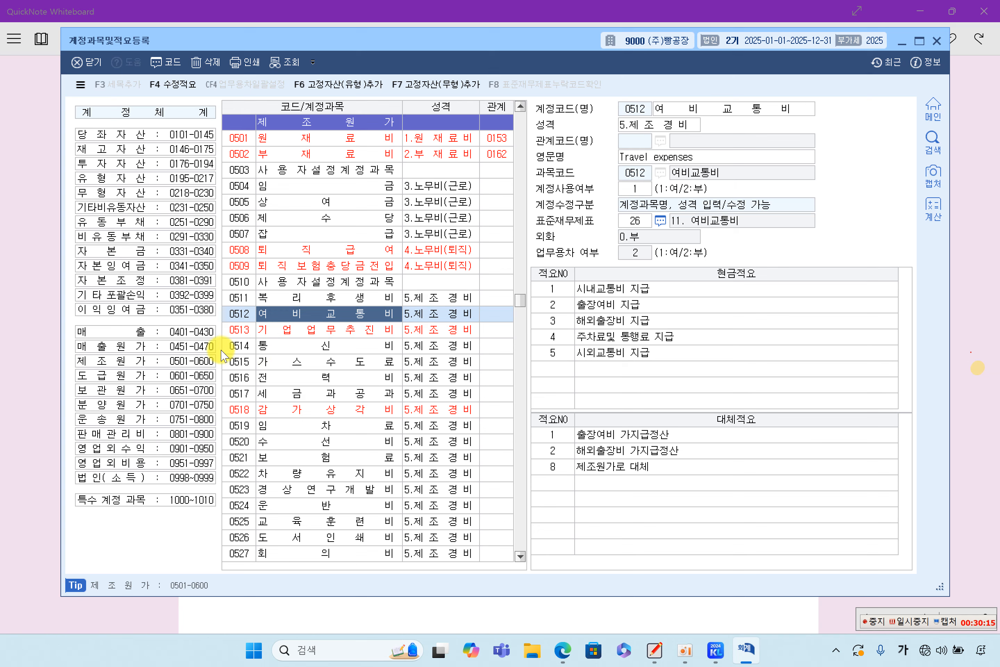
click(136, 364)
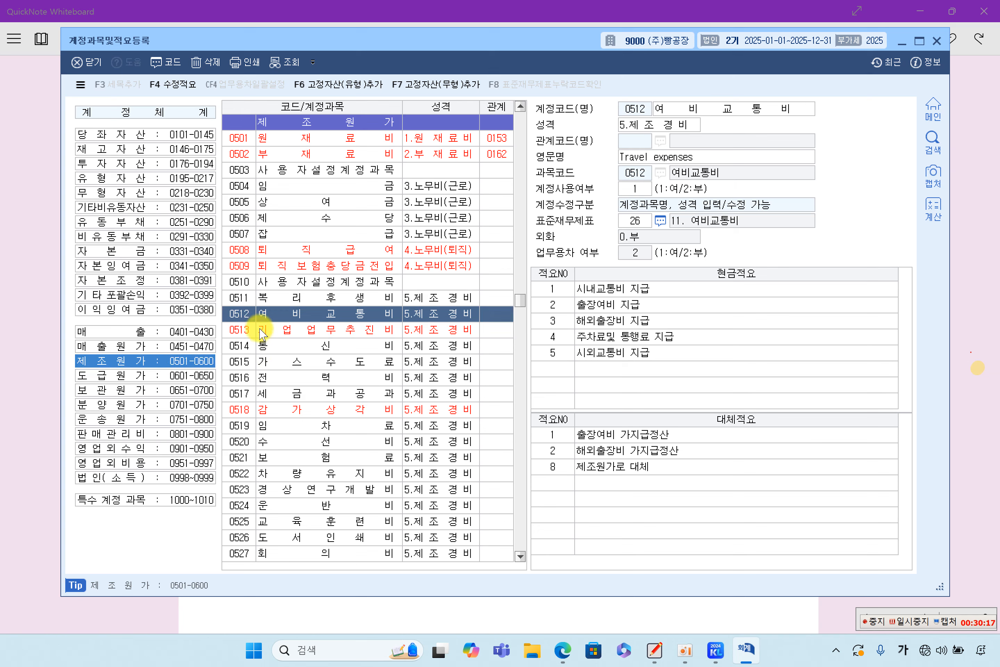
click(237, 315)
click(282, 315)
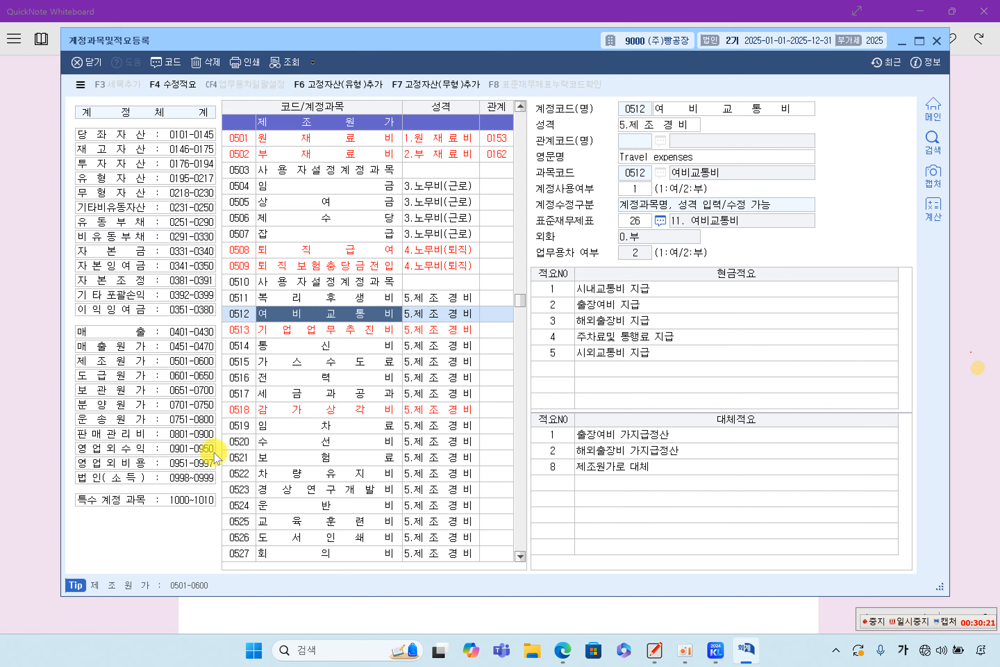
click(146, 435)
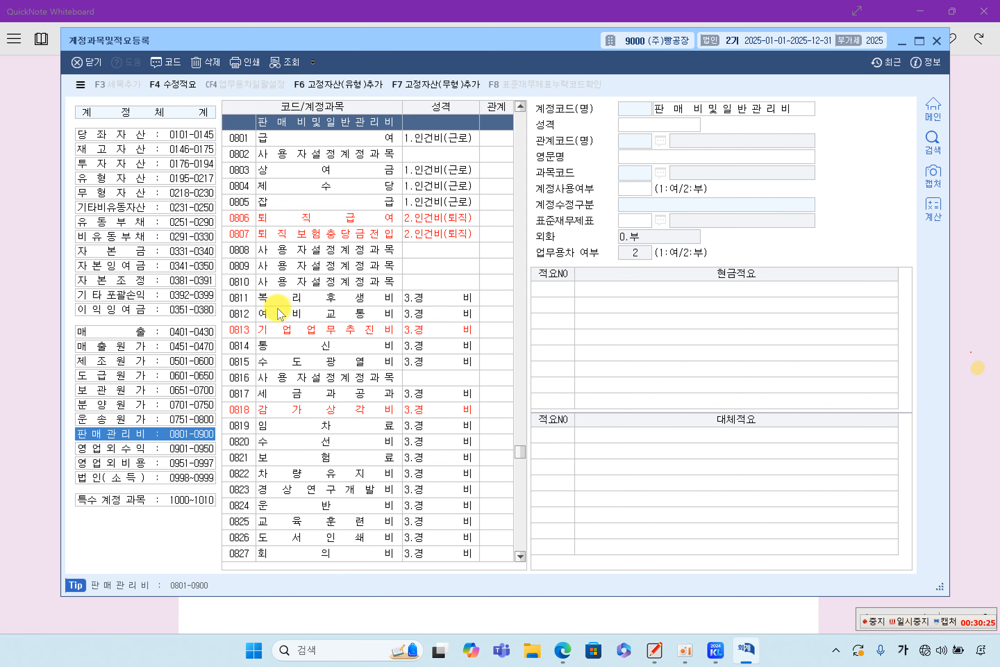
click(260, 313)
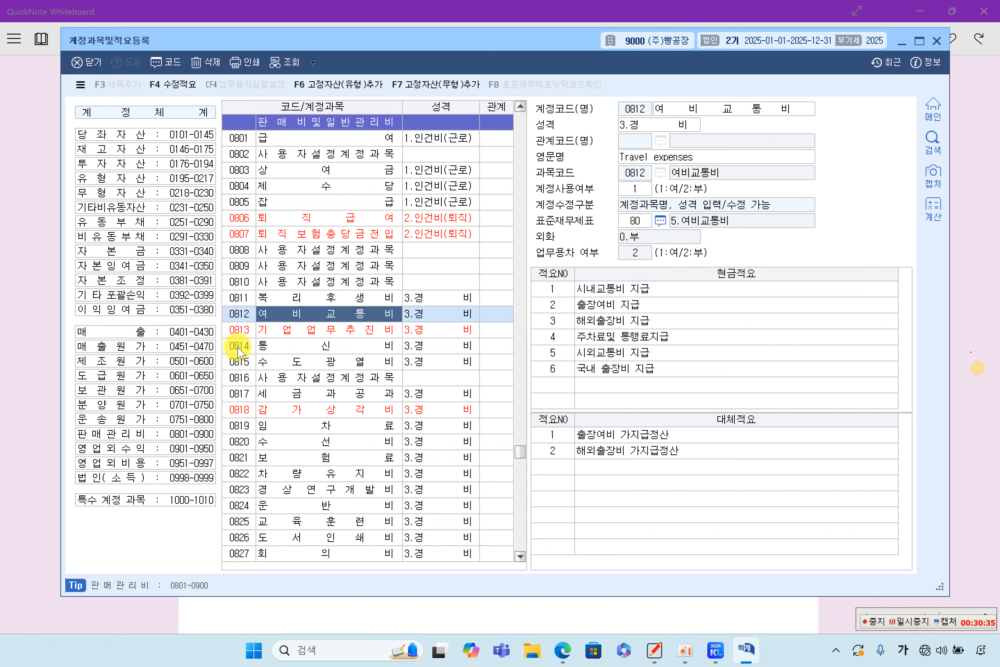
Step: Switch between the 제조원가 and 판매관리비 groups, and browse the 도급원가, 보관원가, 분양원가 and 운송원가 groups between them
click(149, 360)
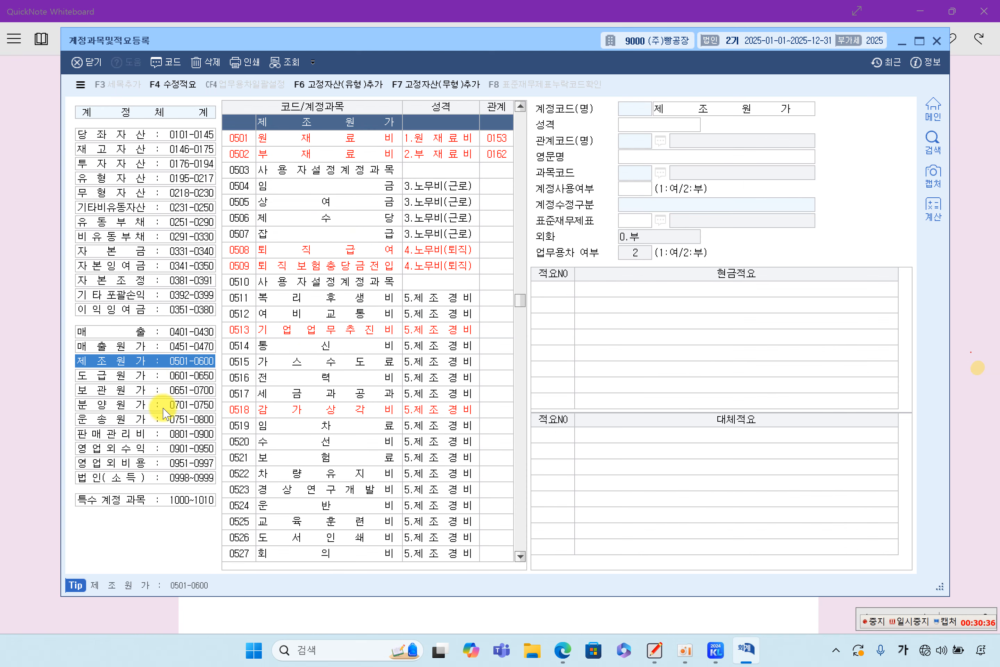
click(148, 436)
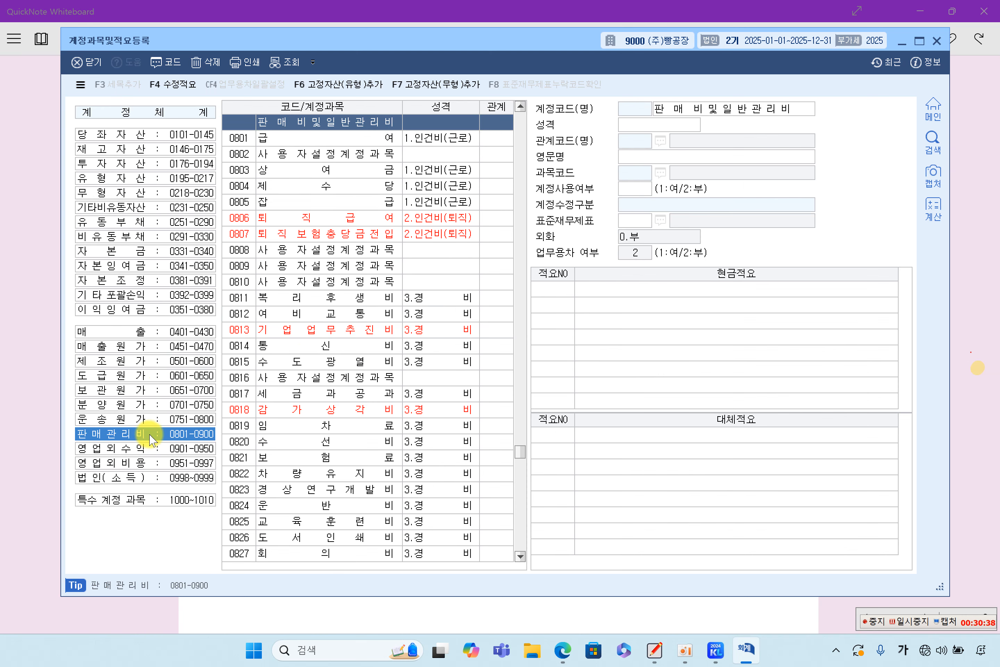
click(136, 381)
click(128, 390)
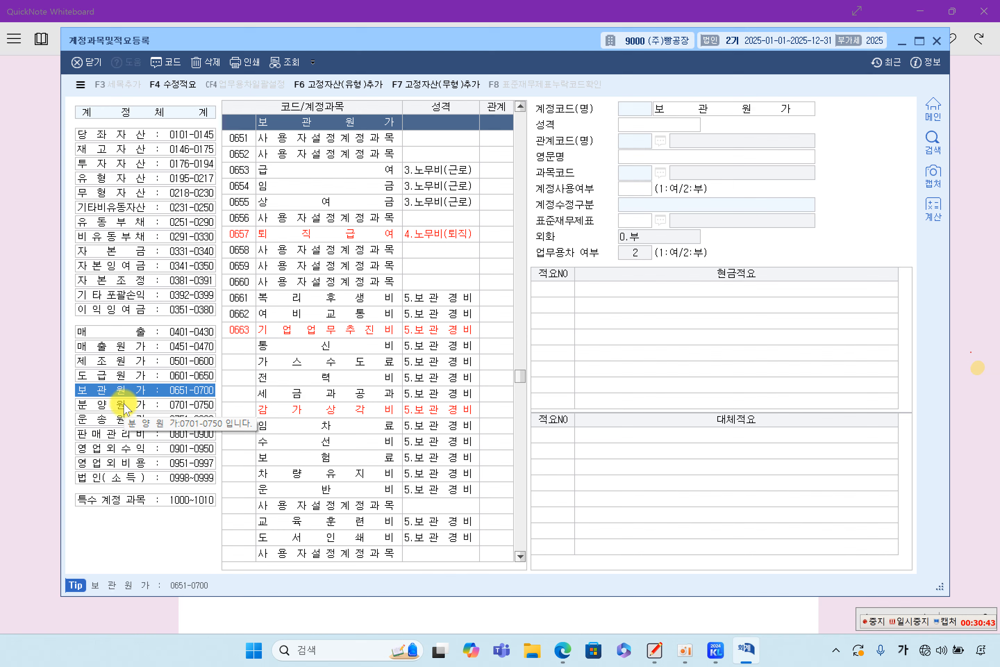
click(132, 376)
click(130, 407)
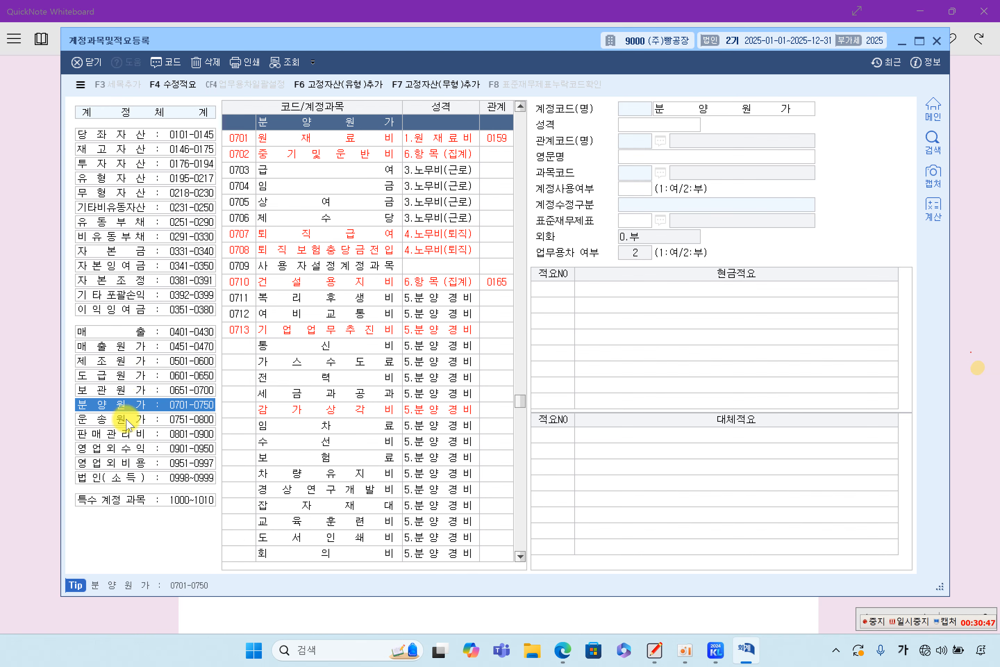
click(125, 421)
key(Up)
key(Up)
key(Up)
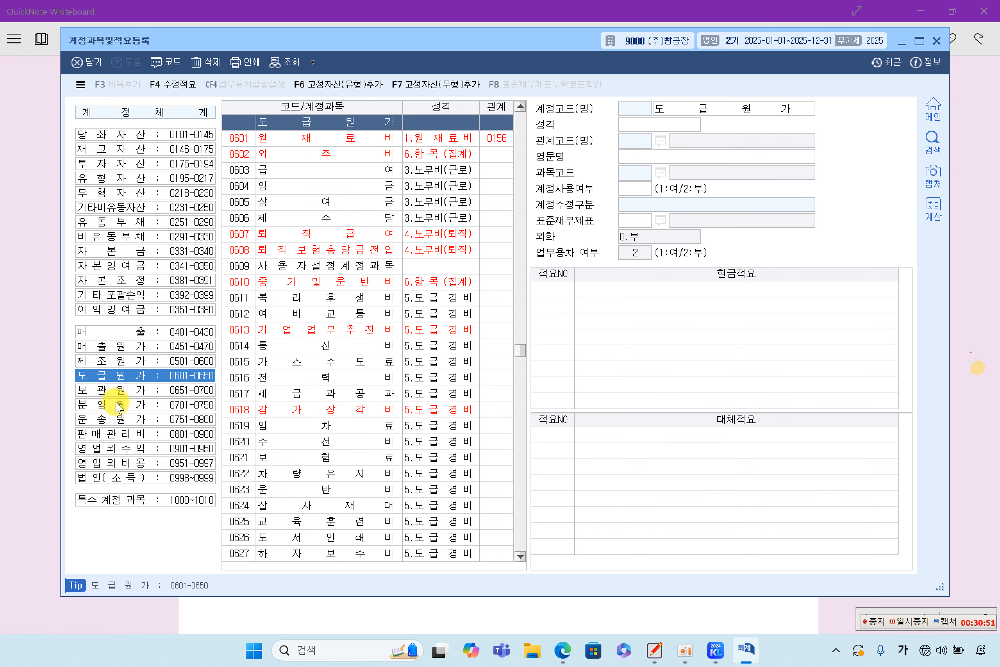
Step: Review the code ranges of the expense groups again, from 판매관리비 and 제조원가 through 도급원가, 보관원가, 분양원가 and 운송원가
click(129, 434)
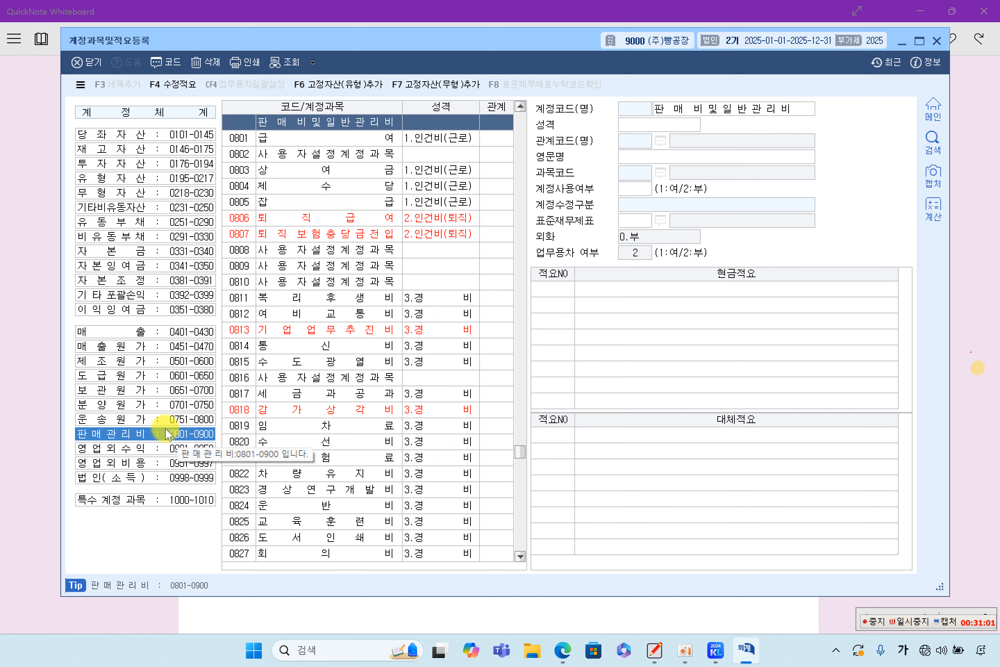
click(153, 365)
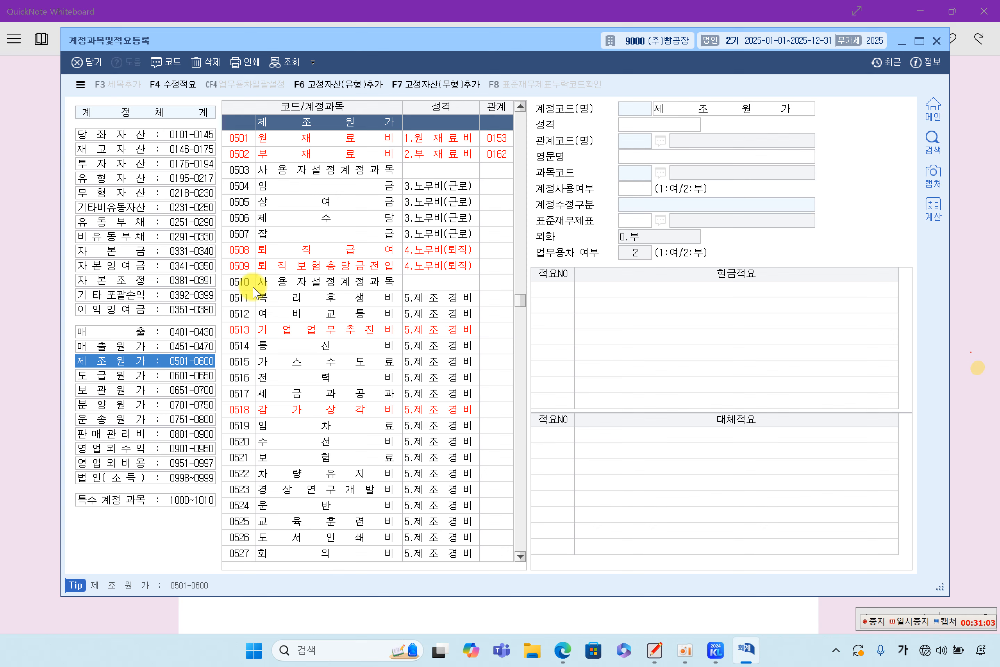
click(149, 377)
click(159, 390)
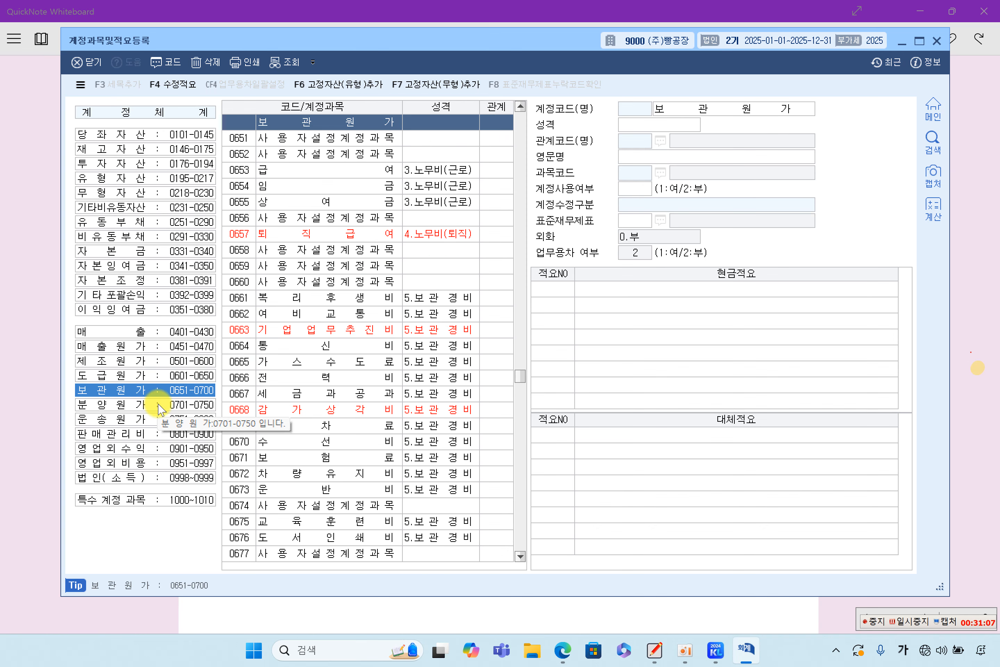
click(162, 405)
click(163, 420)
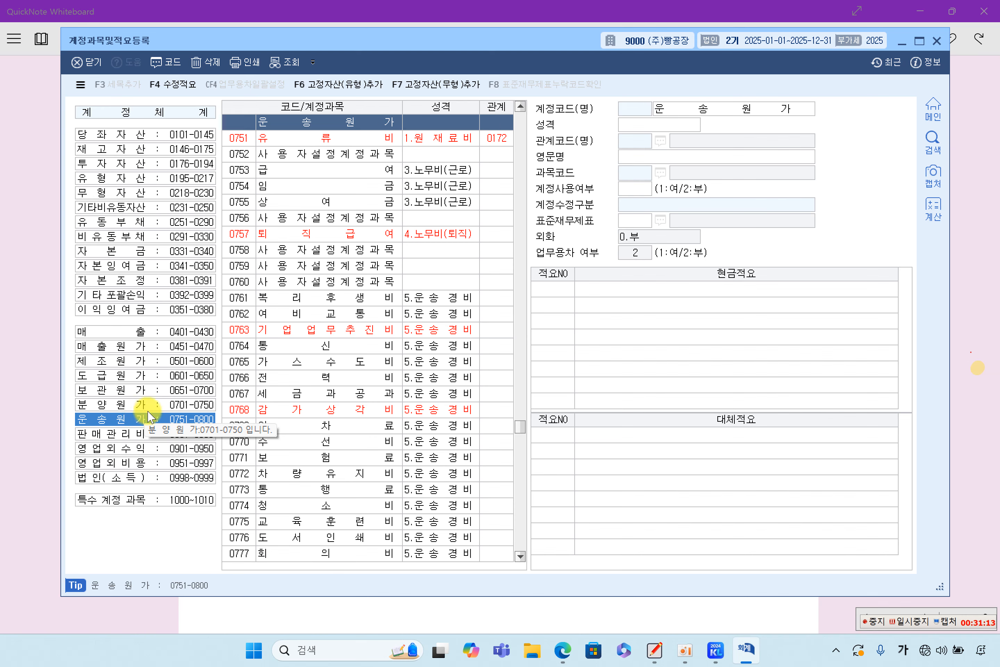
Step: View the 재고자산 and 유형자산 groups, and examine account 0104 제예금 in the 당좌자산 group
click(158, 150)
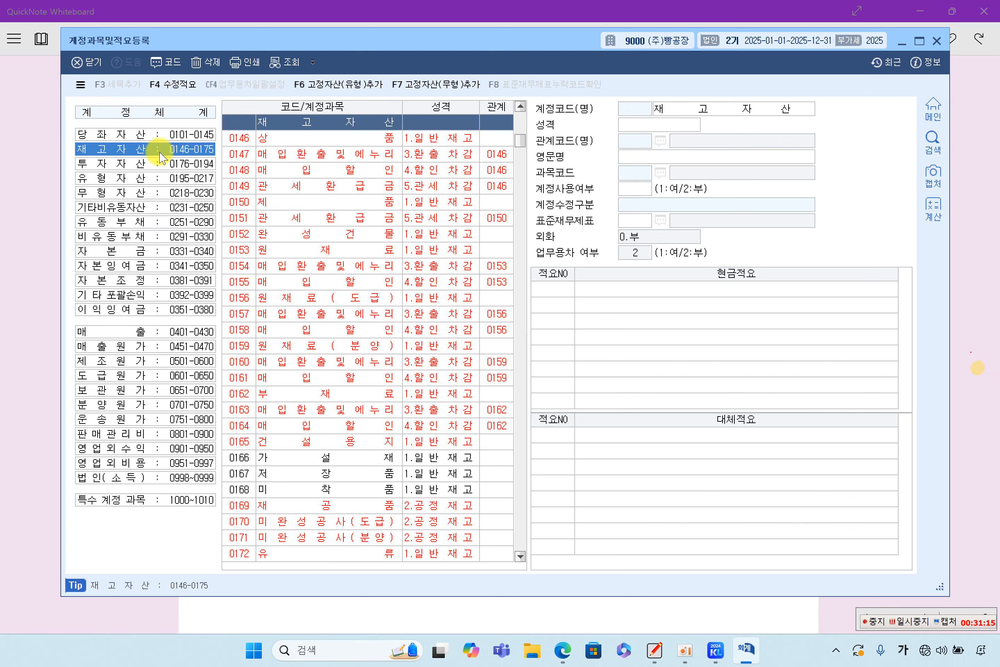
click(150, 178)
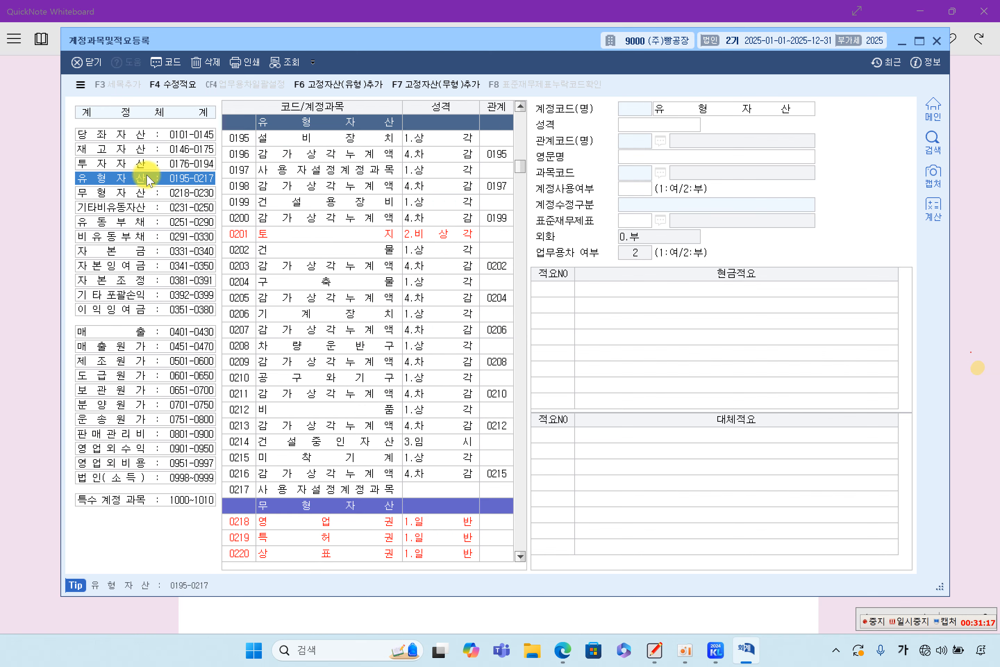
click(140, 134)
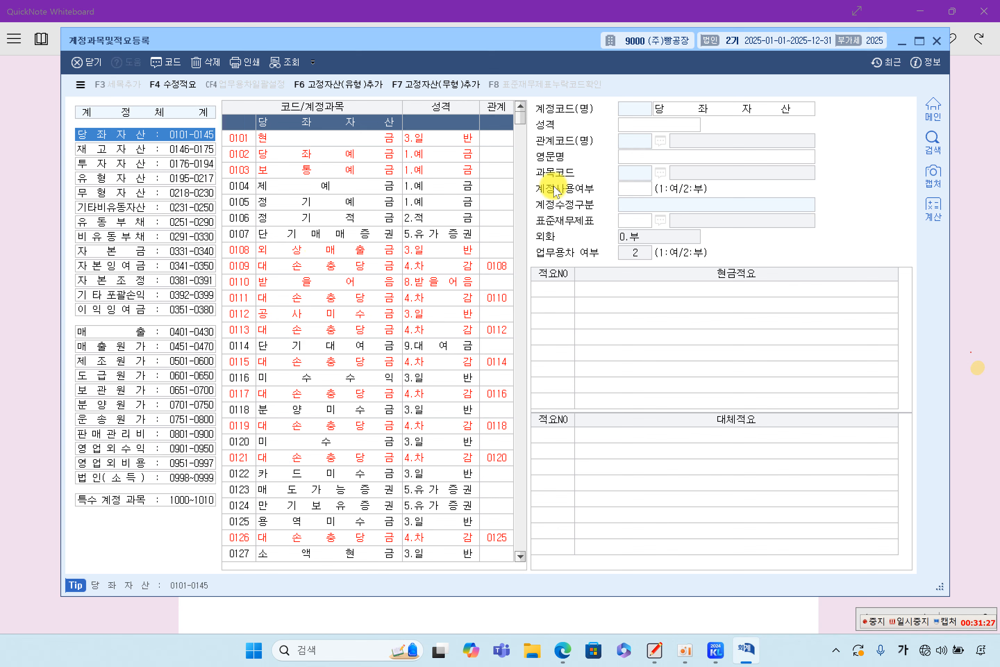
click(336, 189)
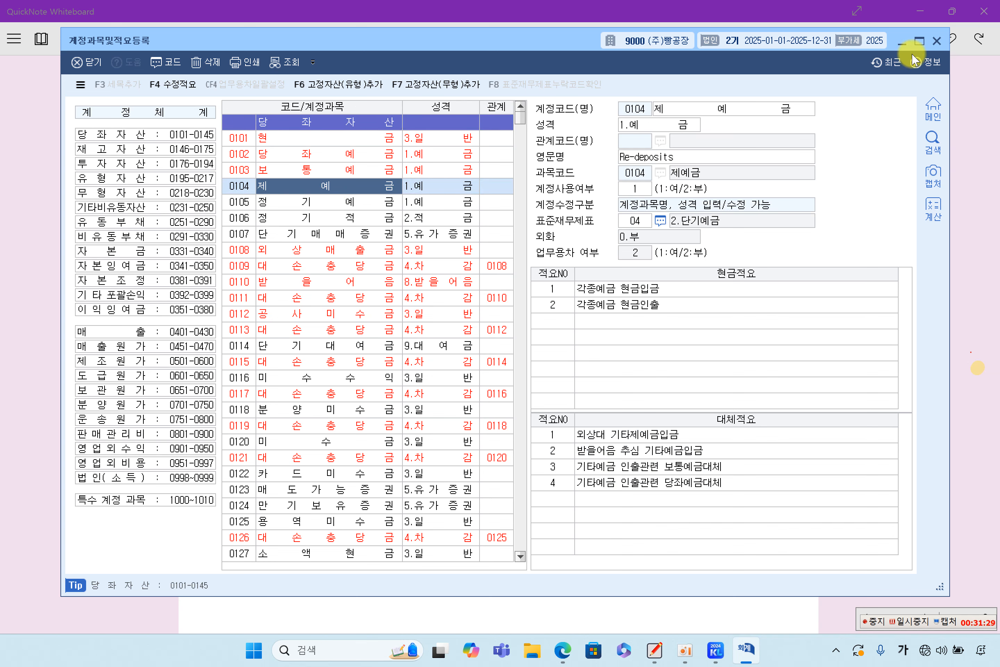